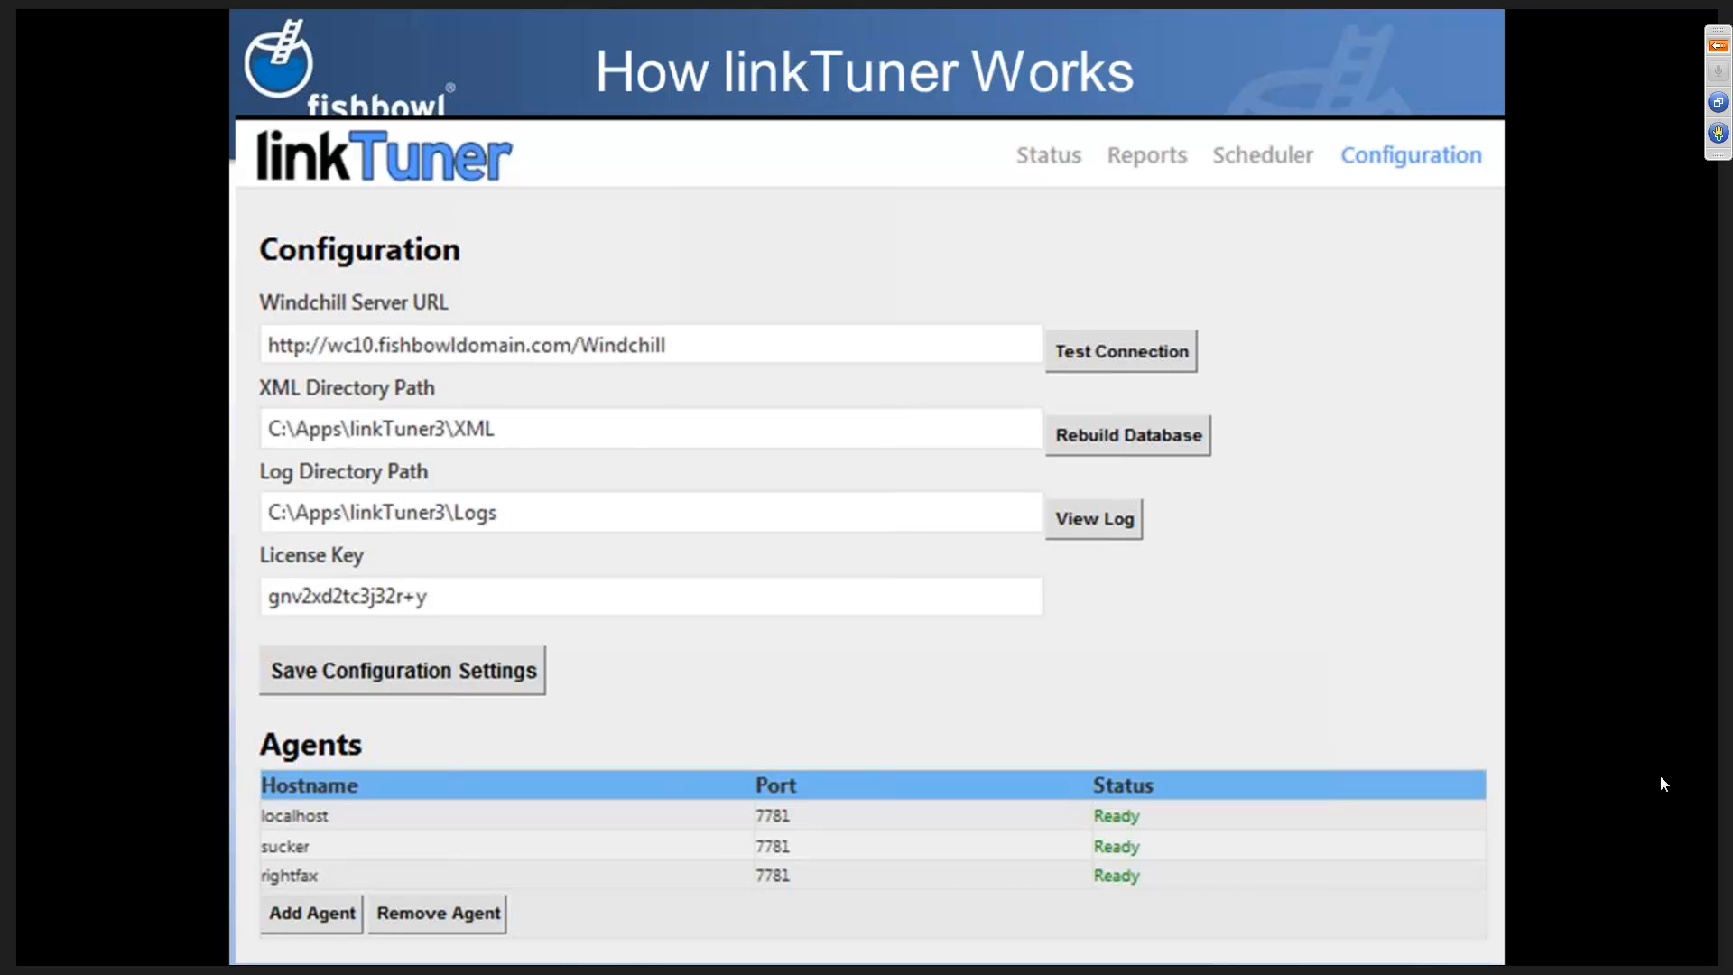
key("Right")
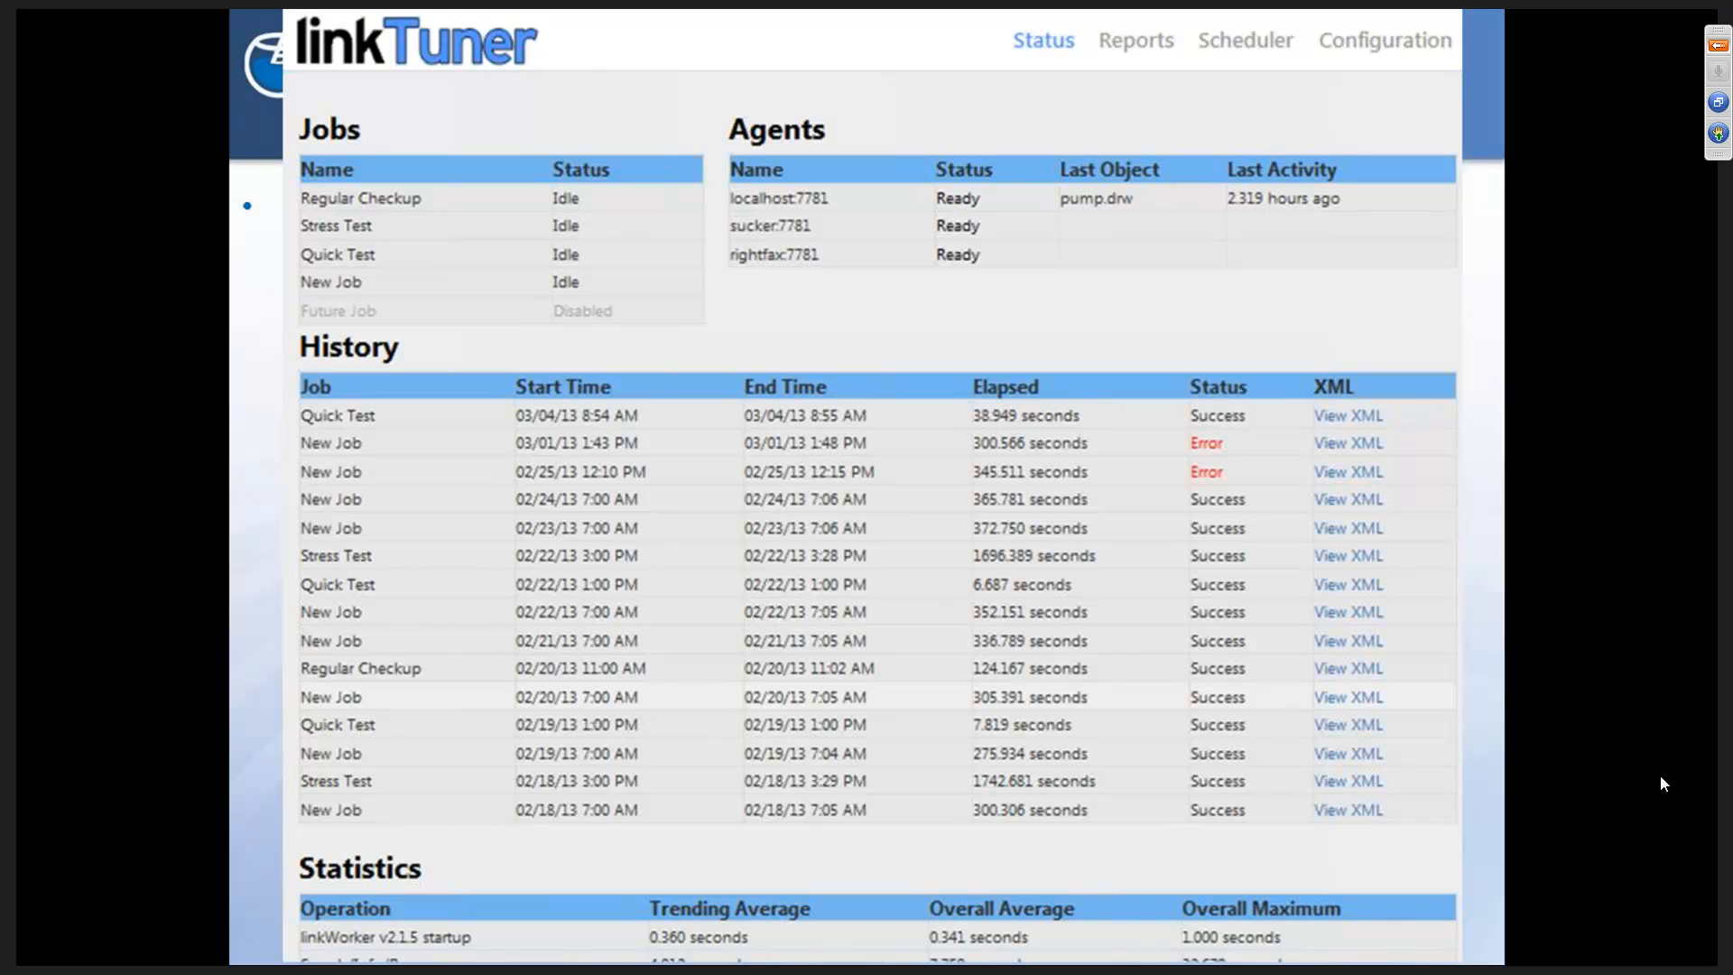
key("Right")
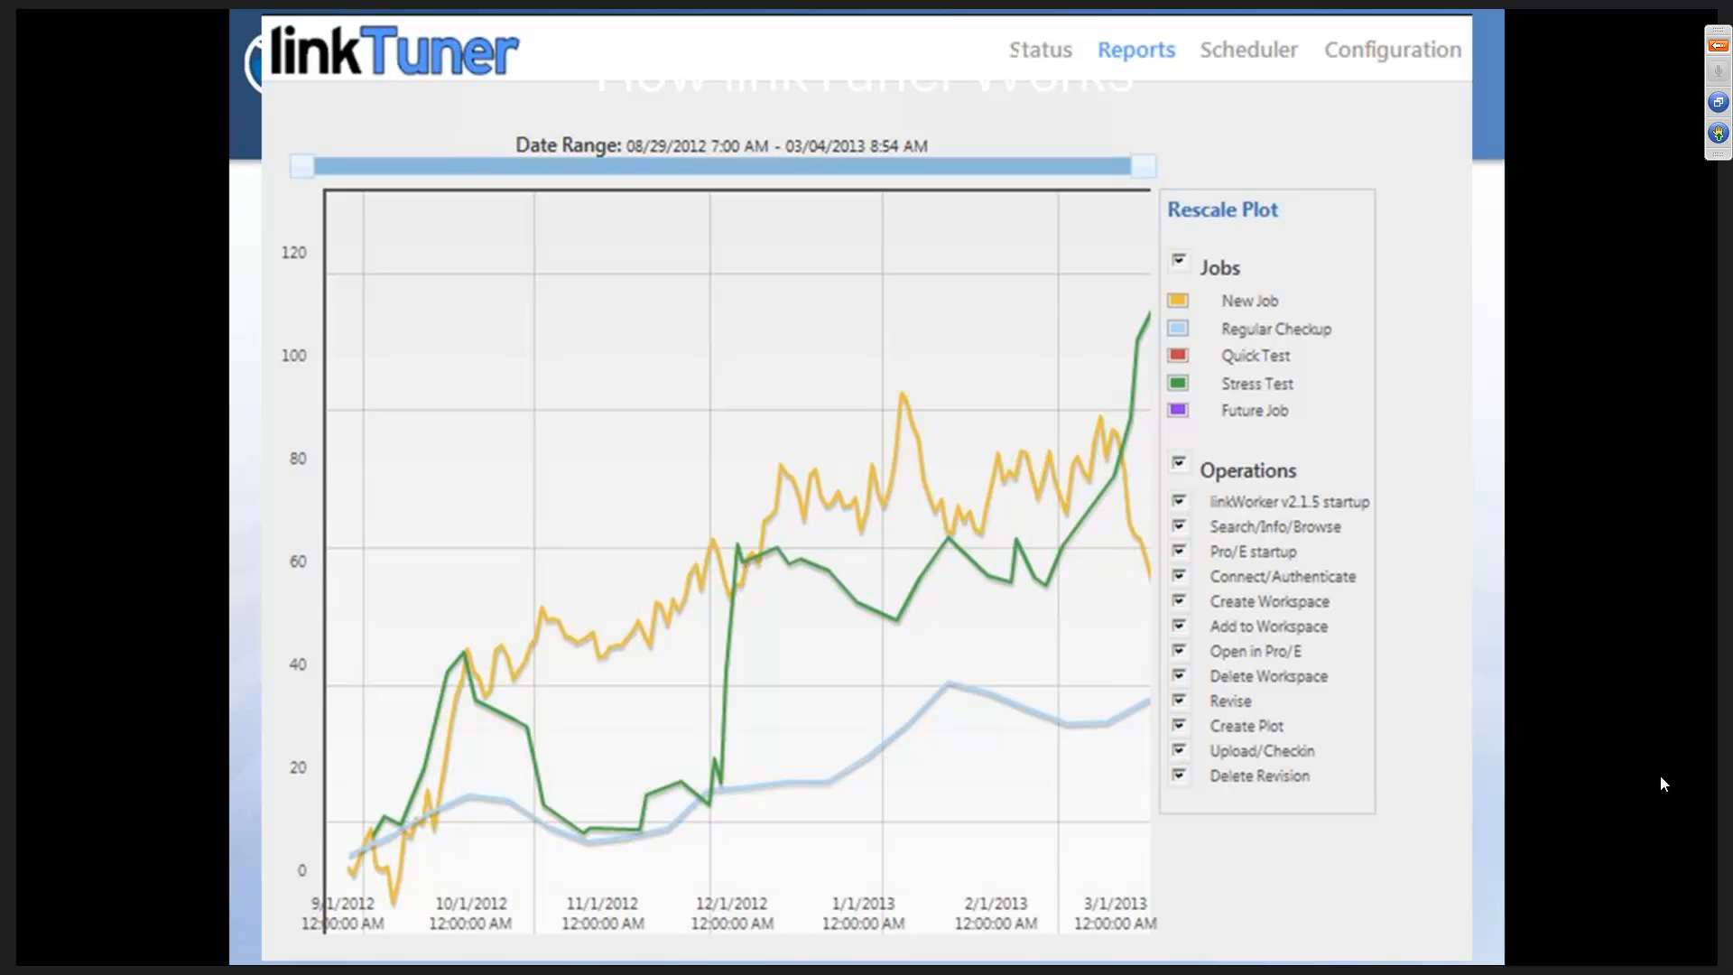
key("Right")
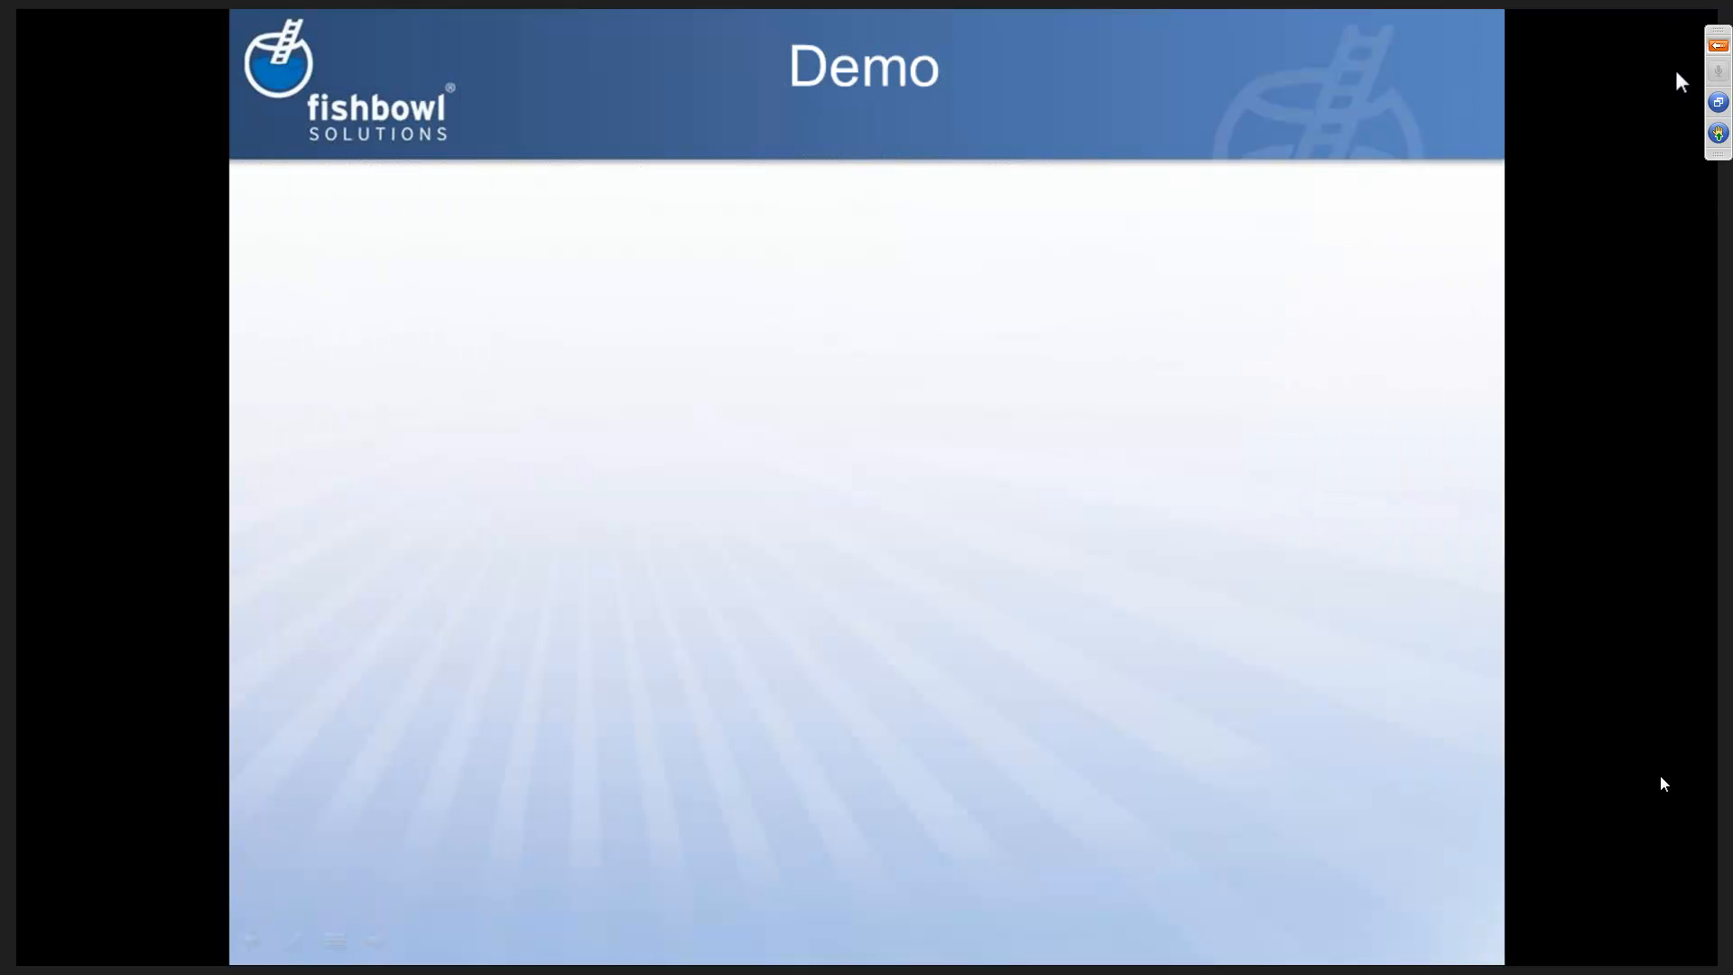
- Switch to the Chrome browser and bring up the PDF page with the linkTuner architecture diagram
key("alt+Tab")
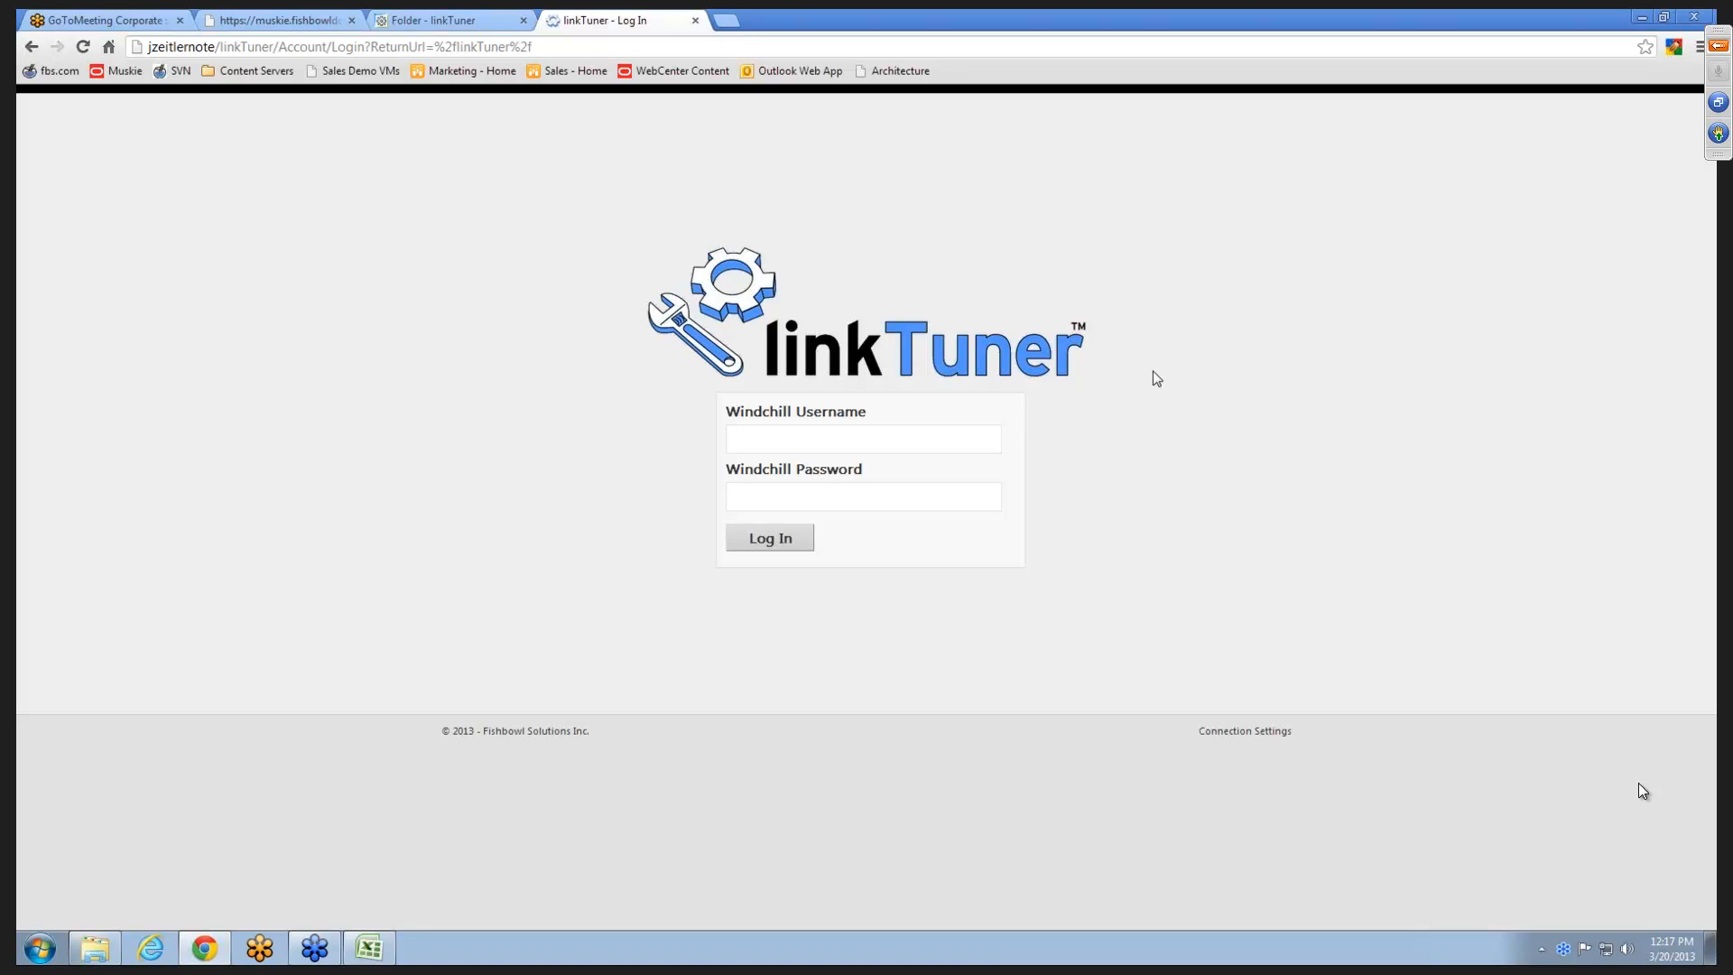
key("ctrl+shift+Tab")
key("ctrl+shift+Tab")
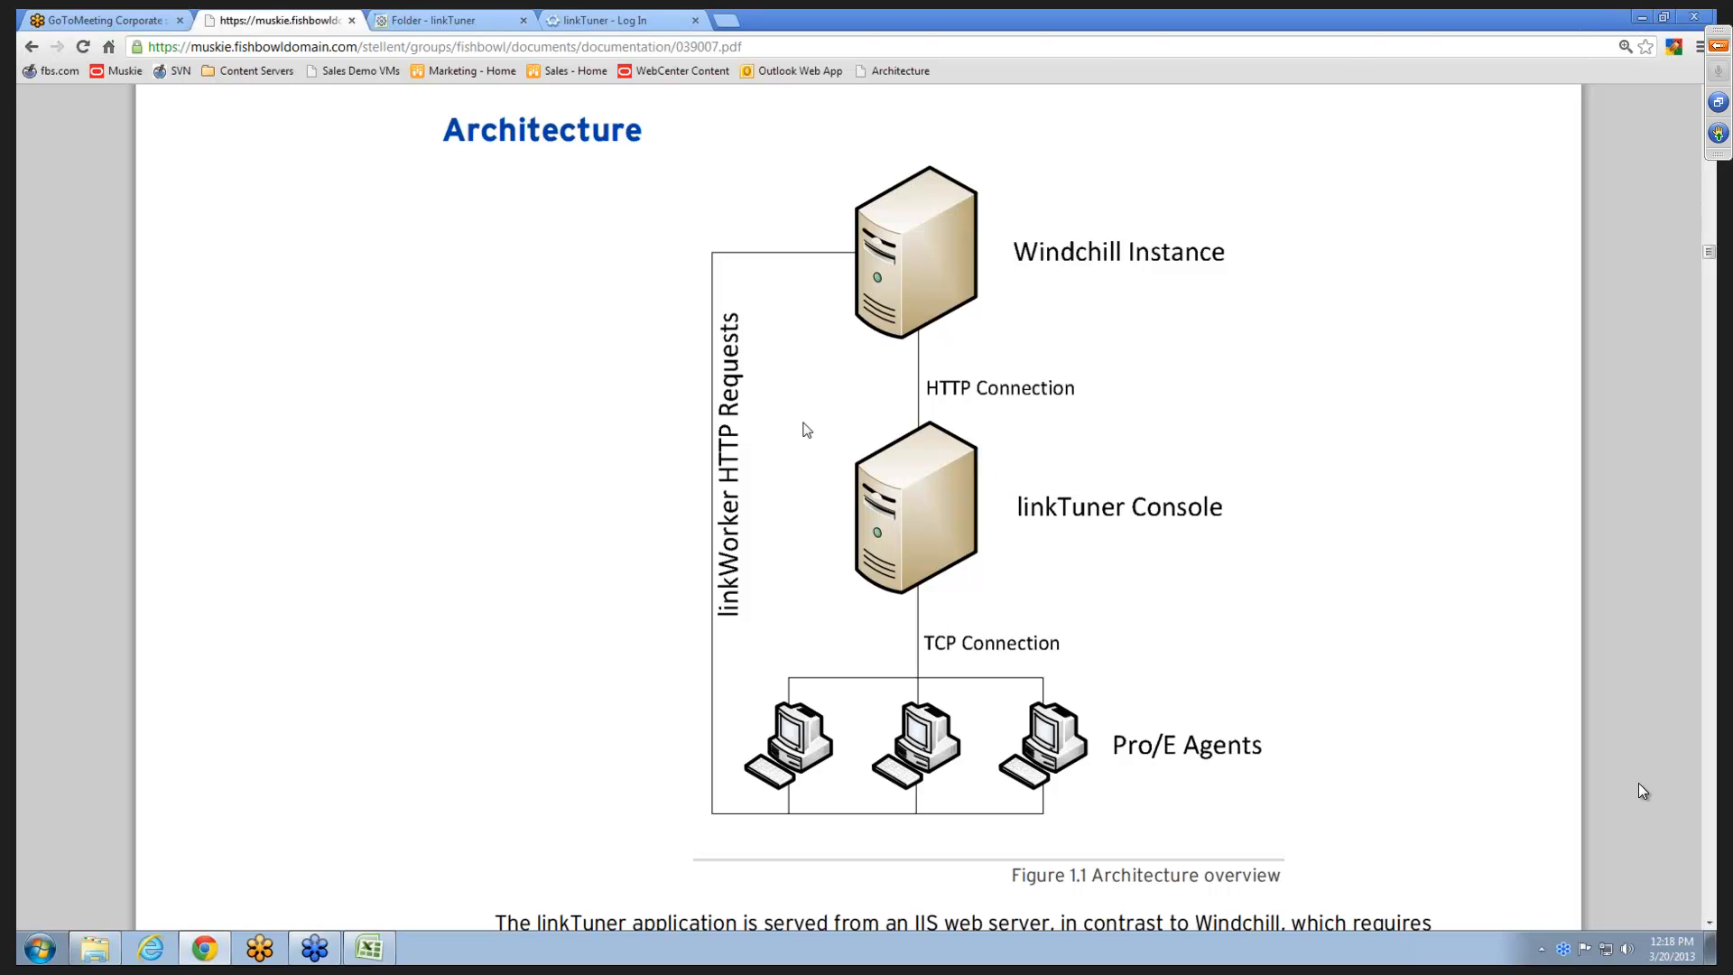
- Return to the linkTuner login page and log in with the Windchill username and password
left_click(645, 18)
left_click(958, 441)
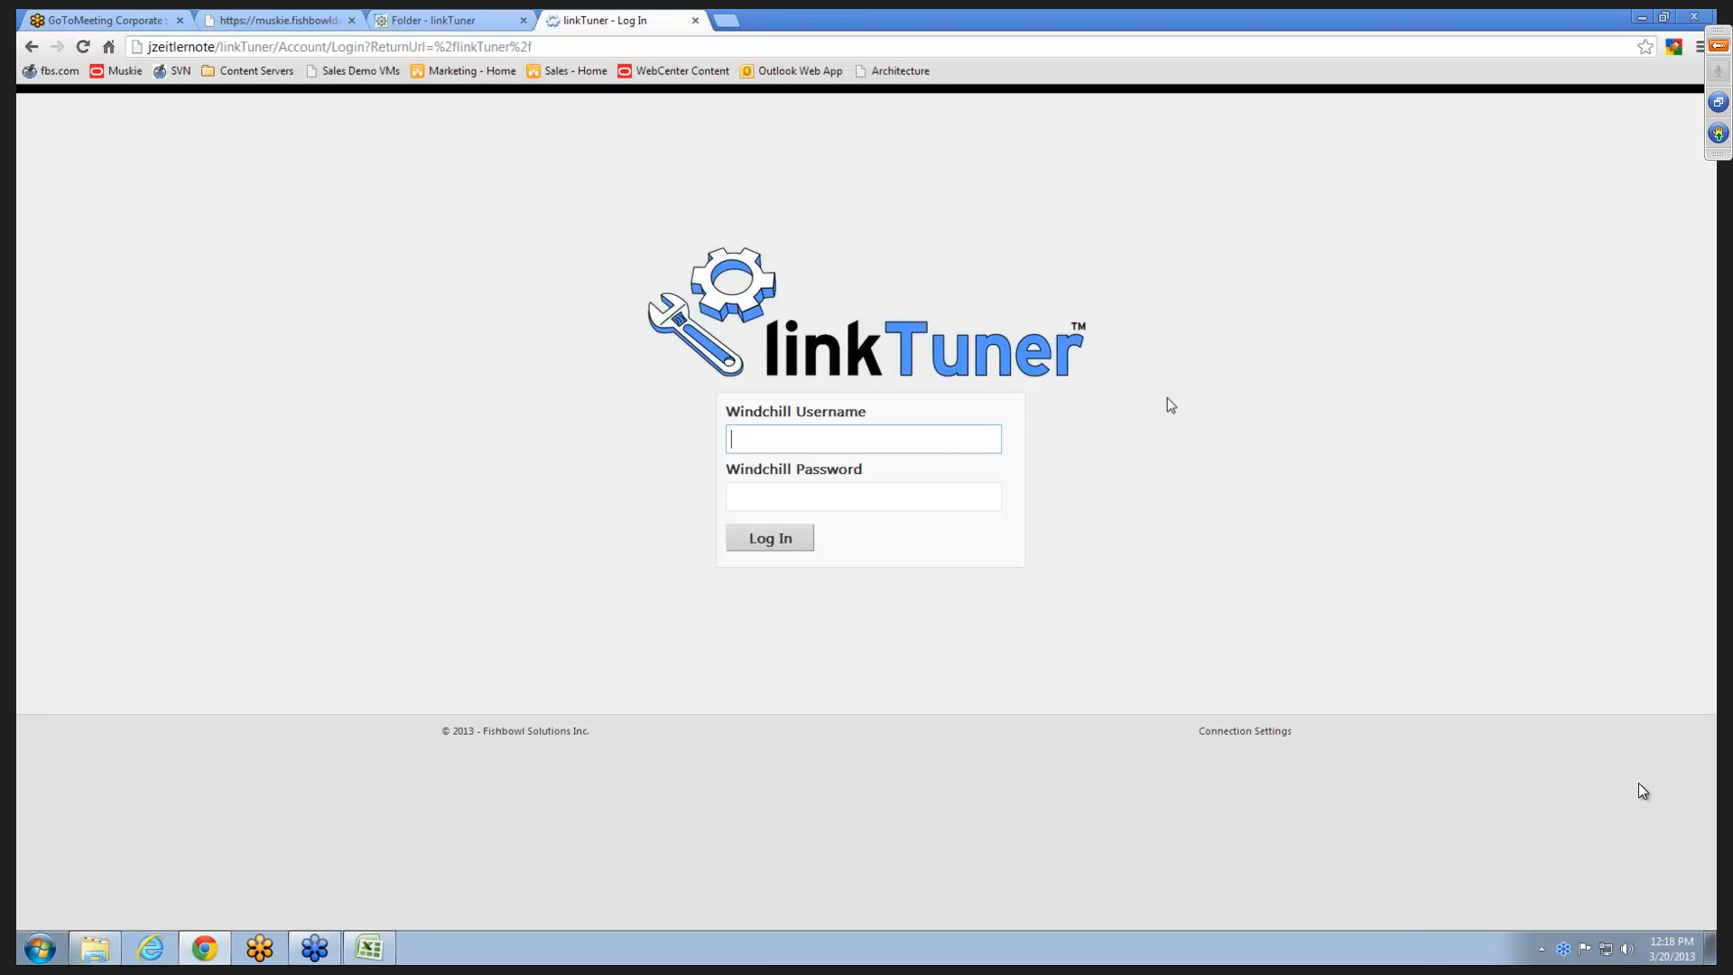
type("orgadmin")
key("Tab")
type("orgadmin")
key("Return")
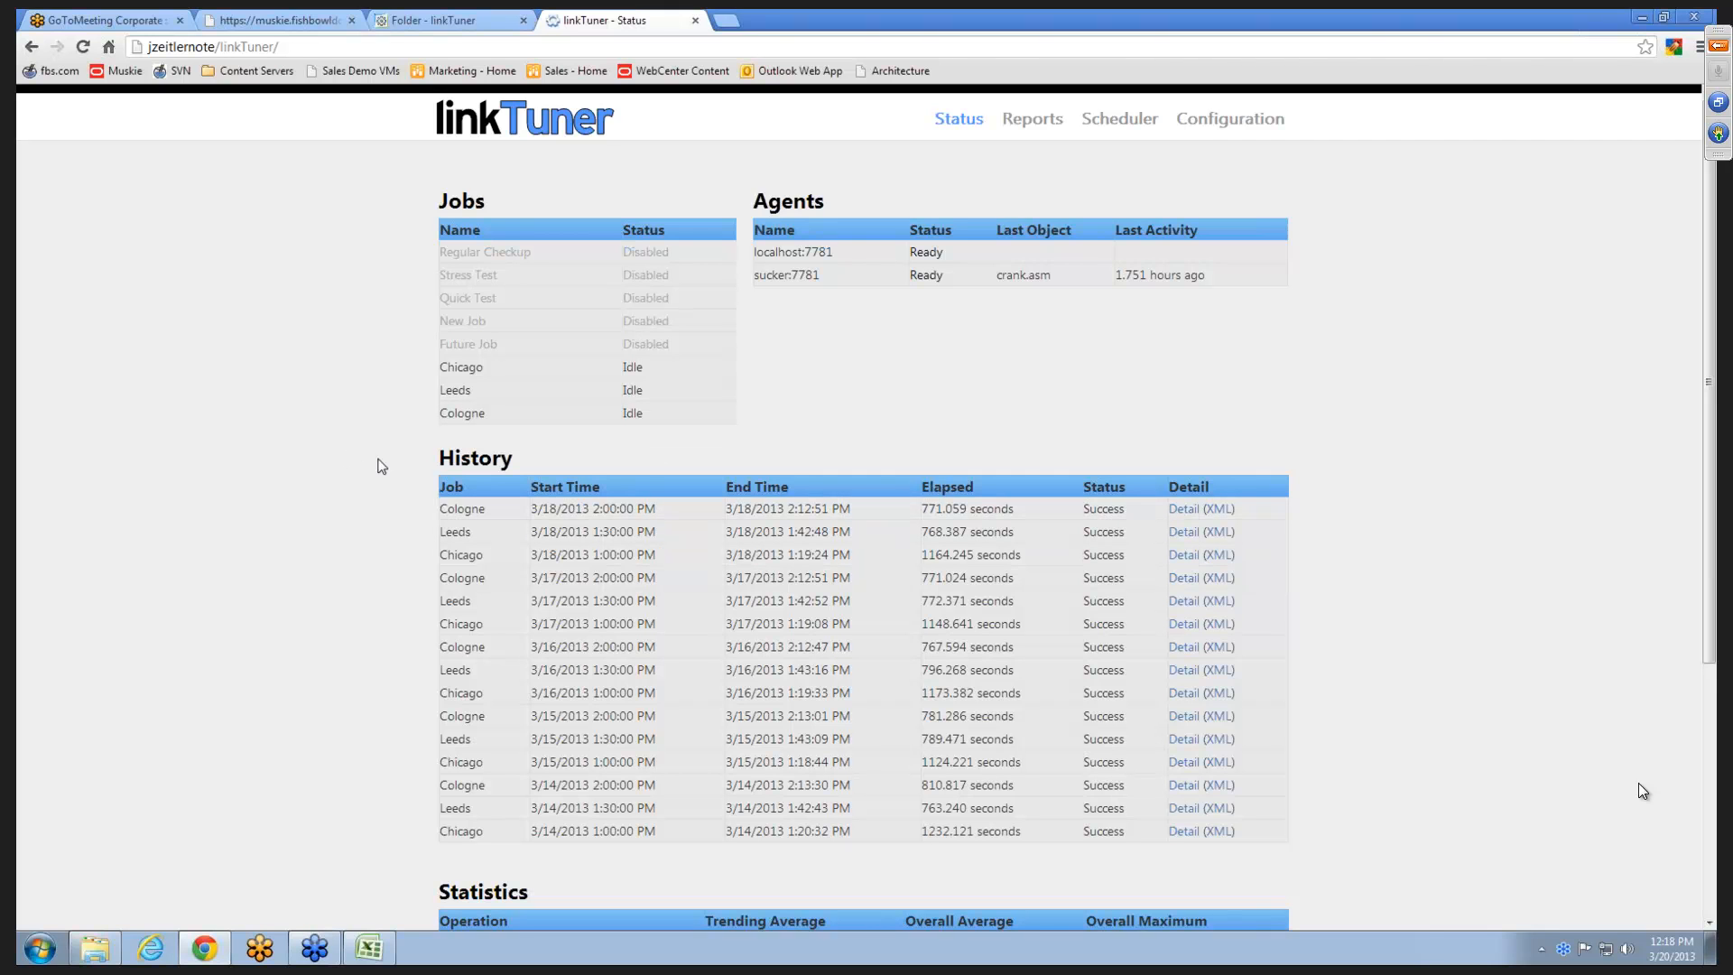
- Look over the Status page, and test the Windchill server connection from the linkTuner configuration
scroll(360, 556, "down", 3)
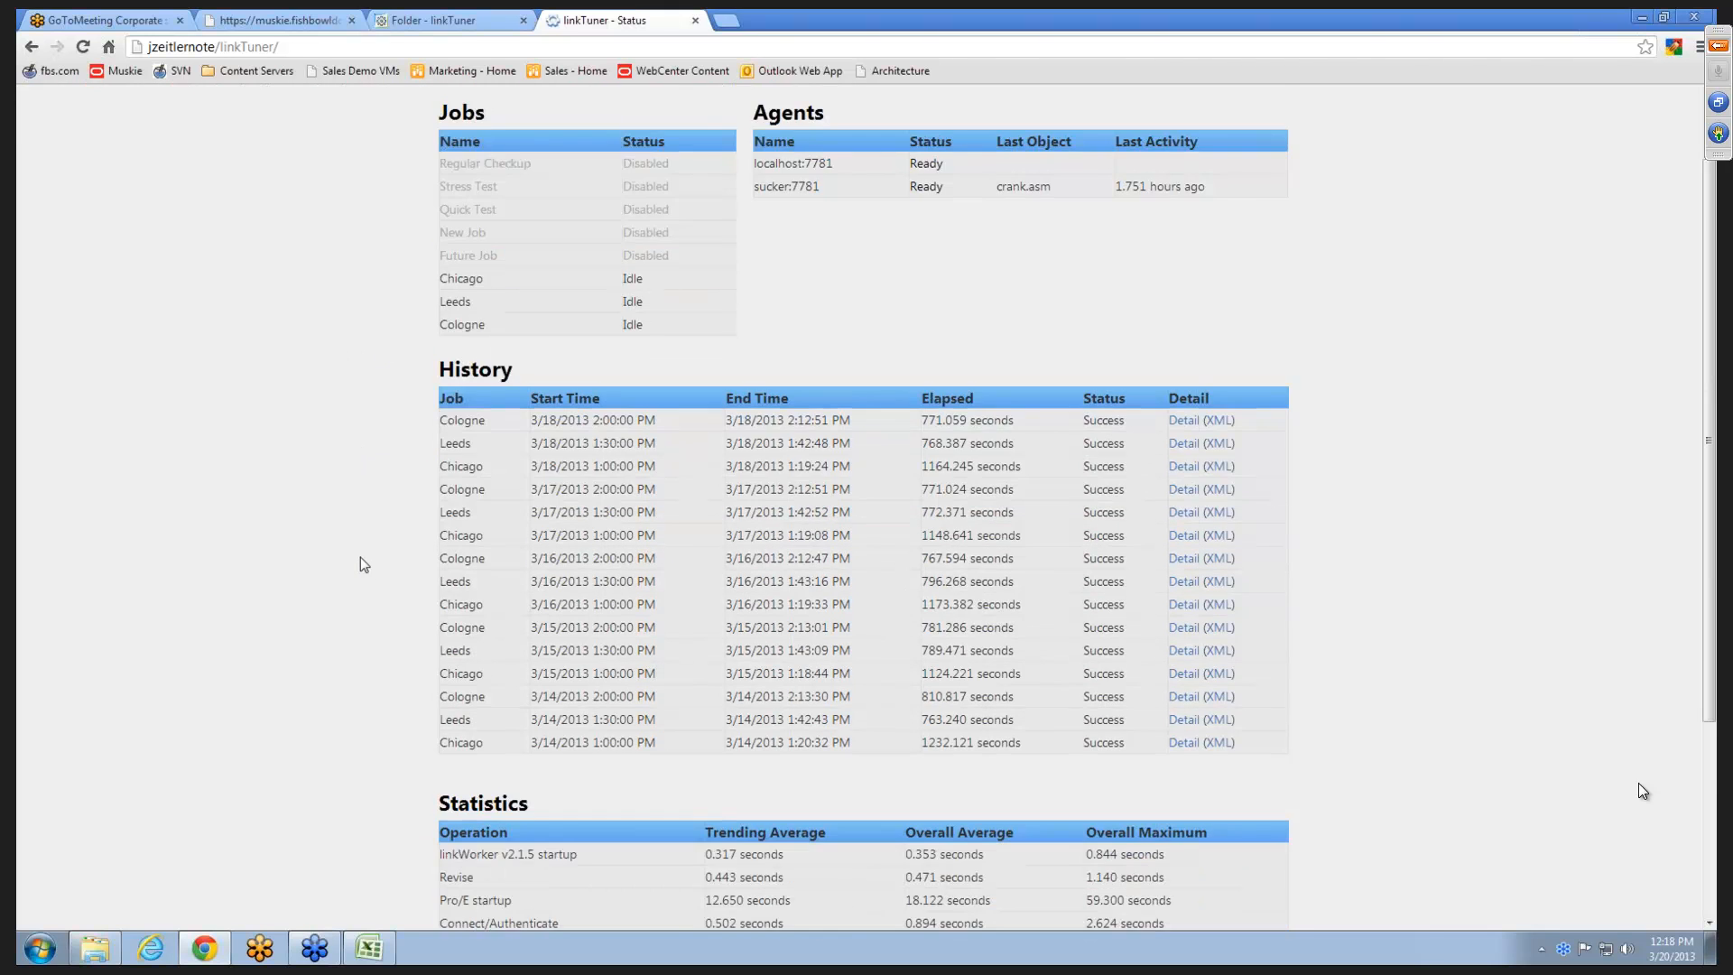
scroll(394, 585, "up", 3)
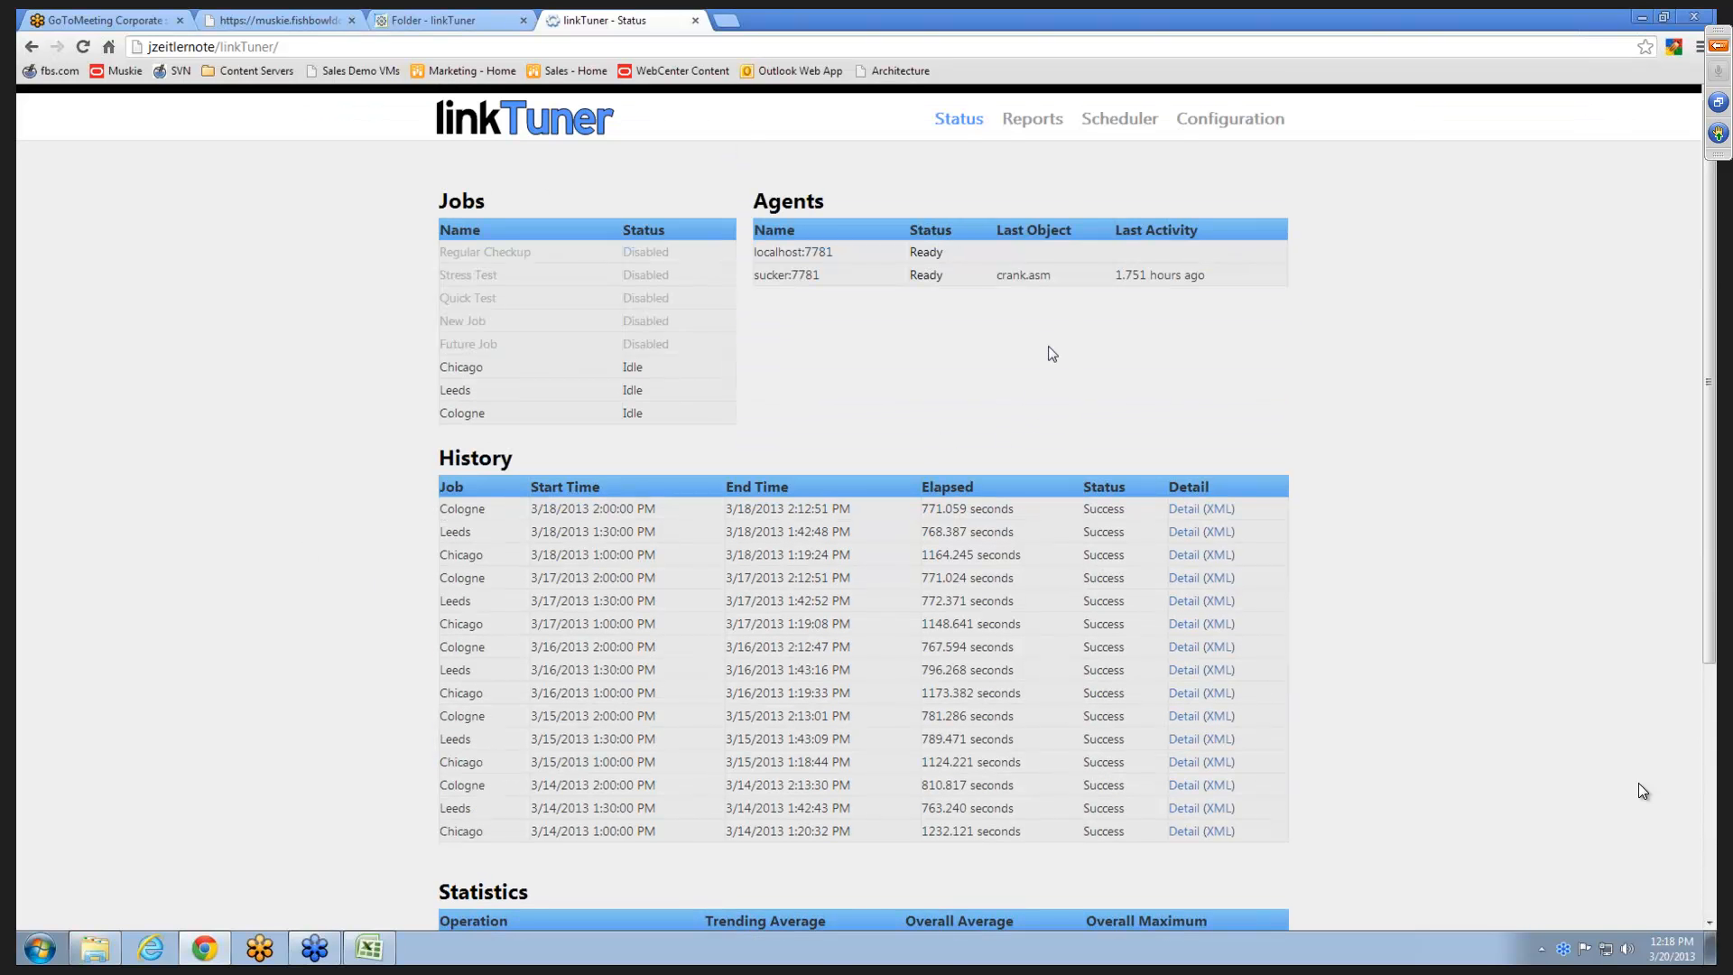
left_click(1249, 126)
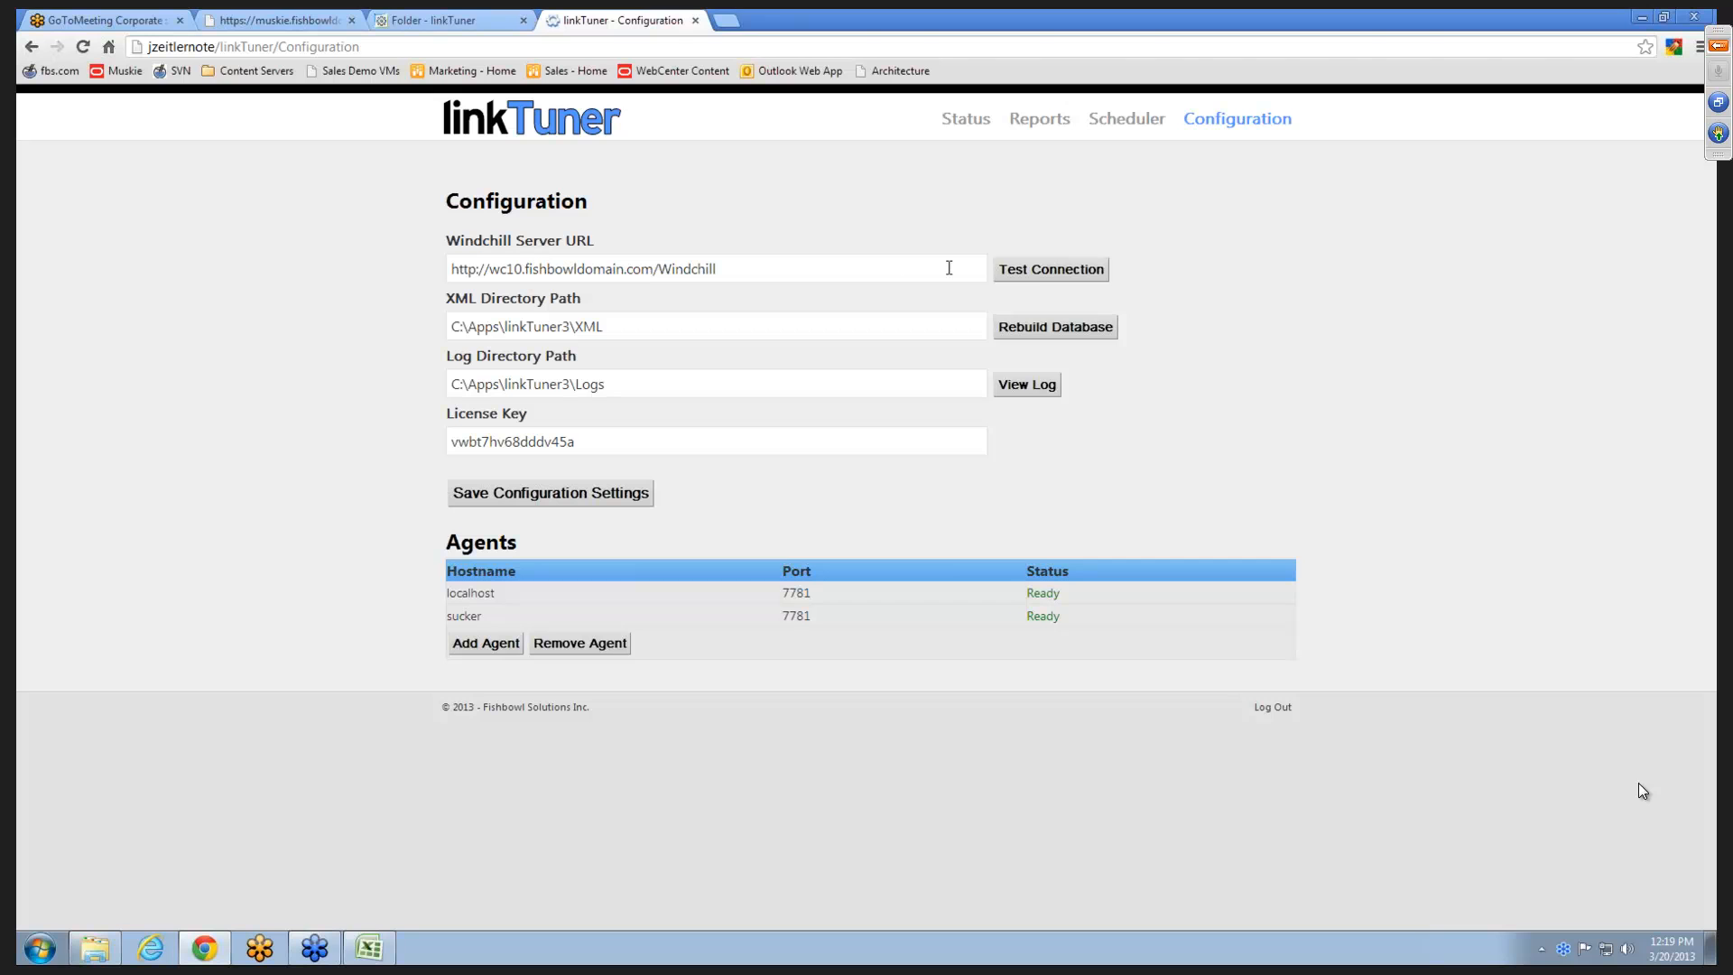
left_click(1038, 270)
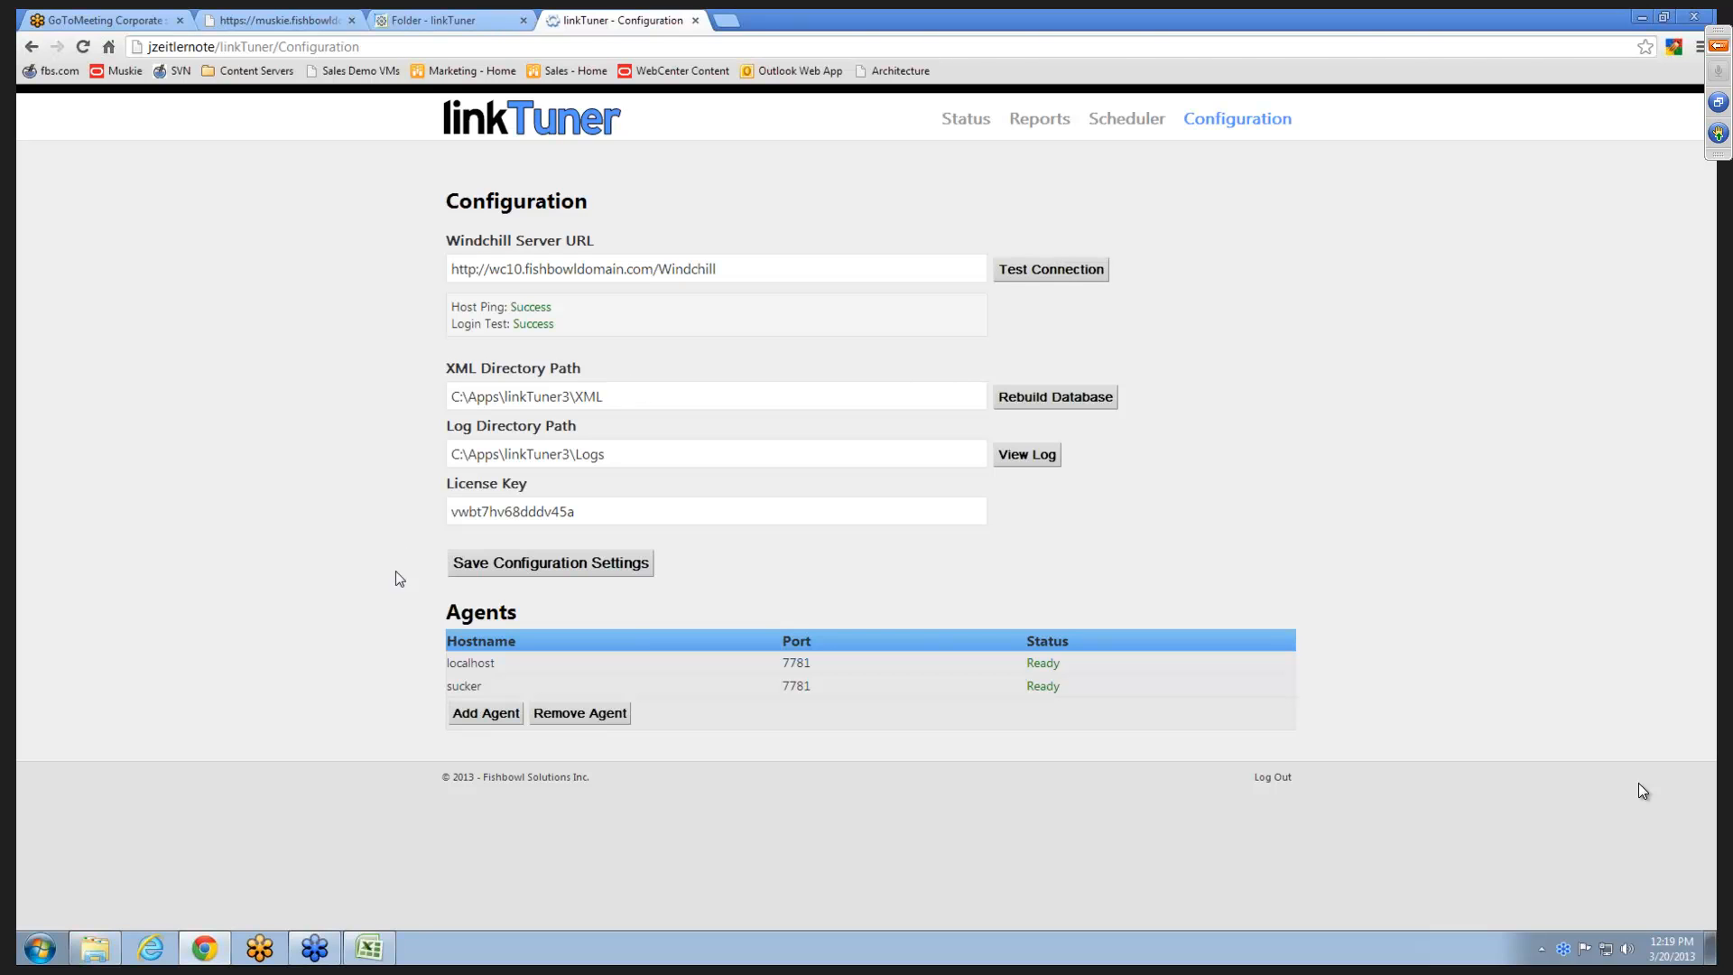
left_click(97, 948)
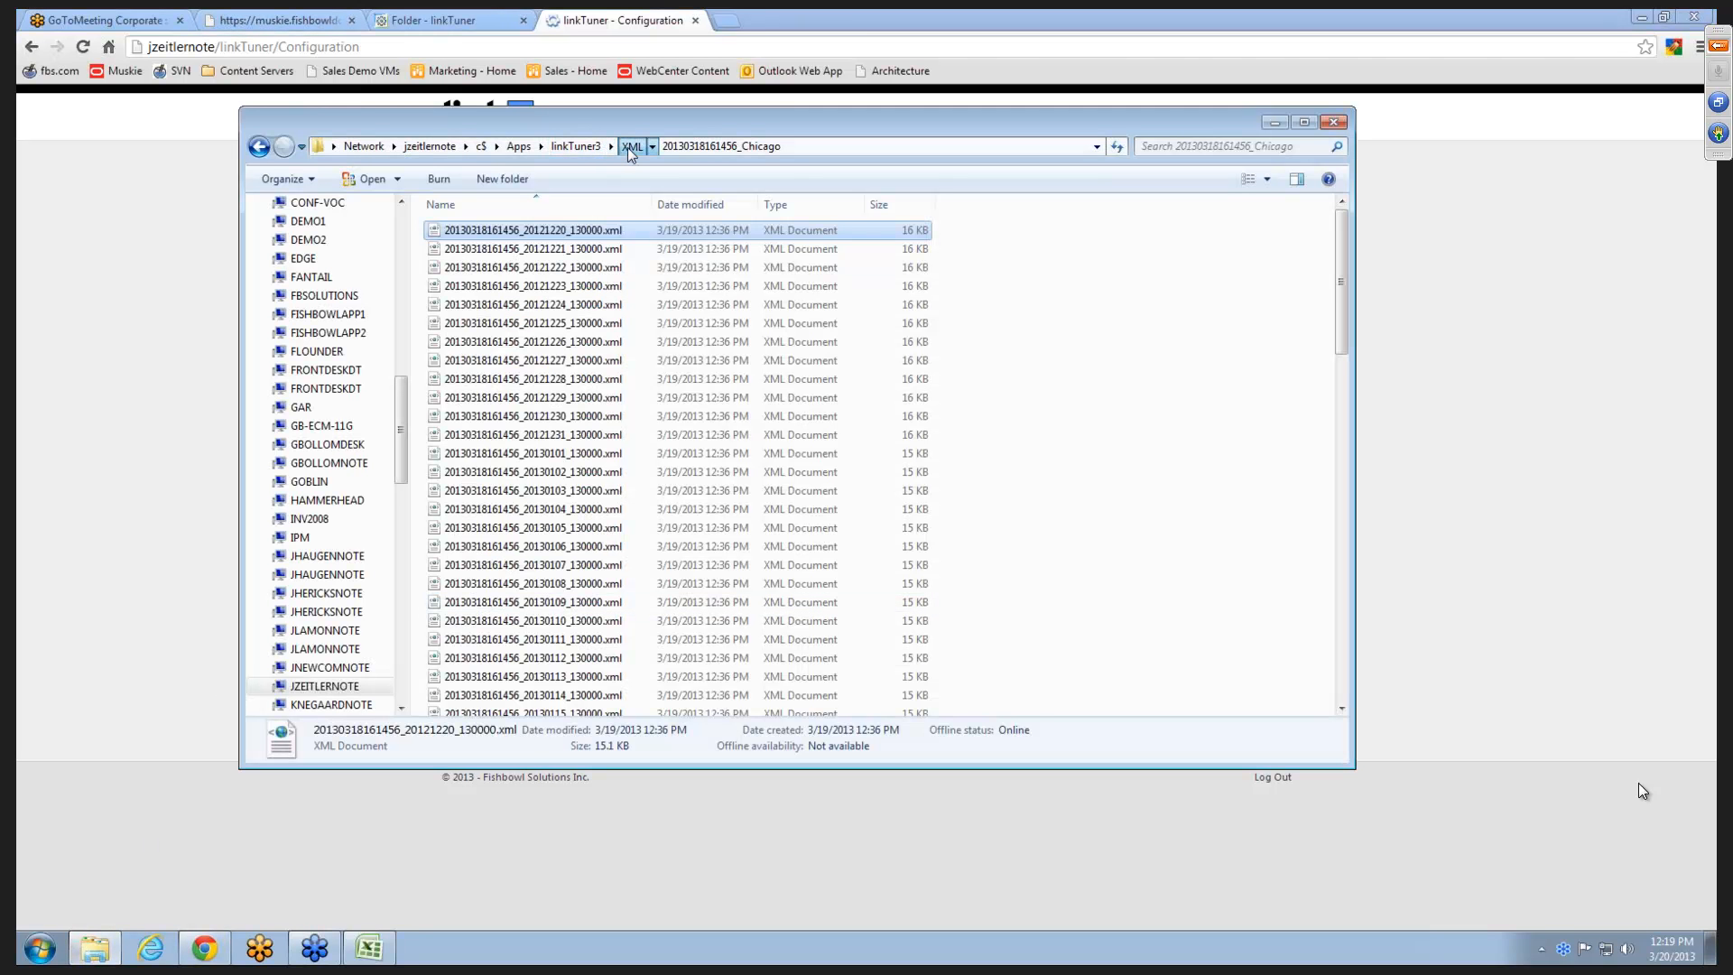
left_click(631, 148)
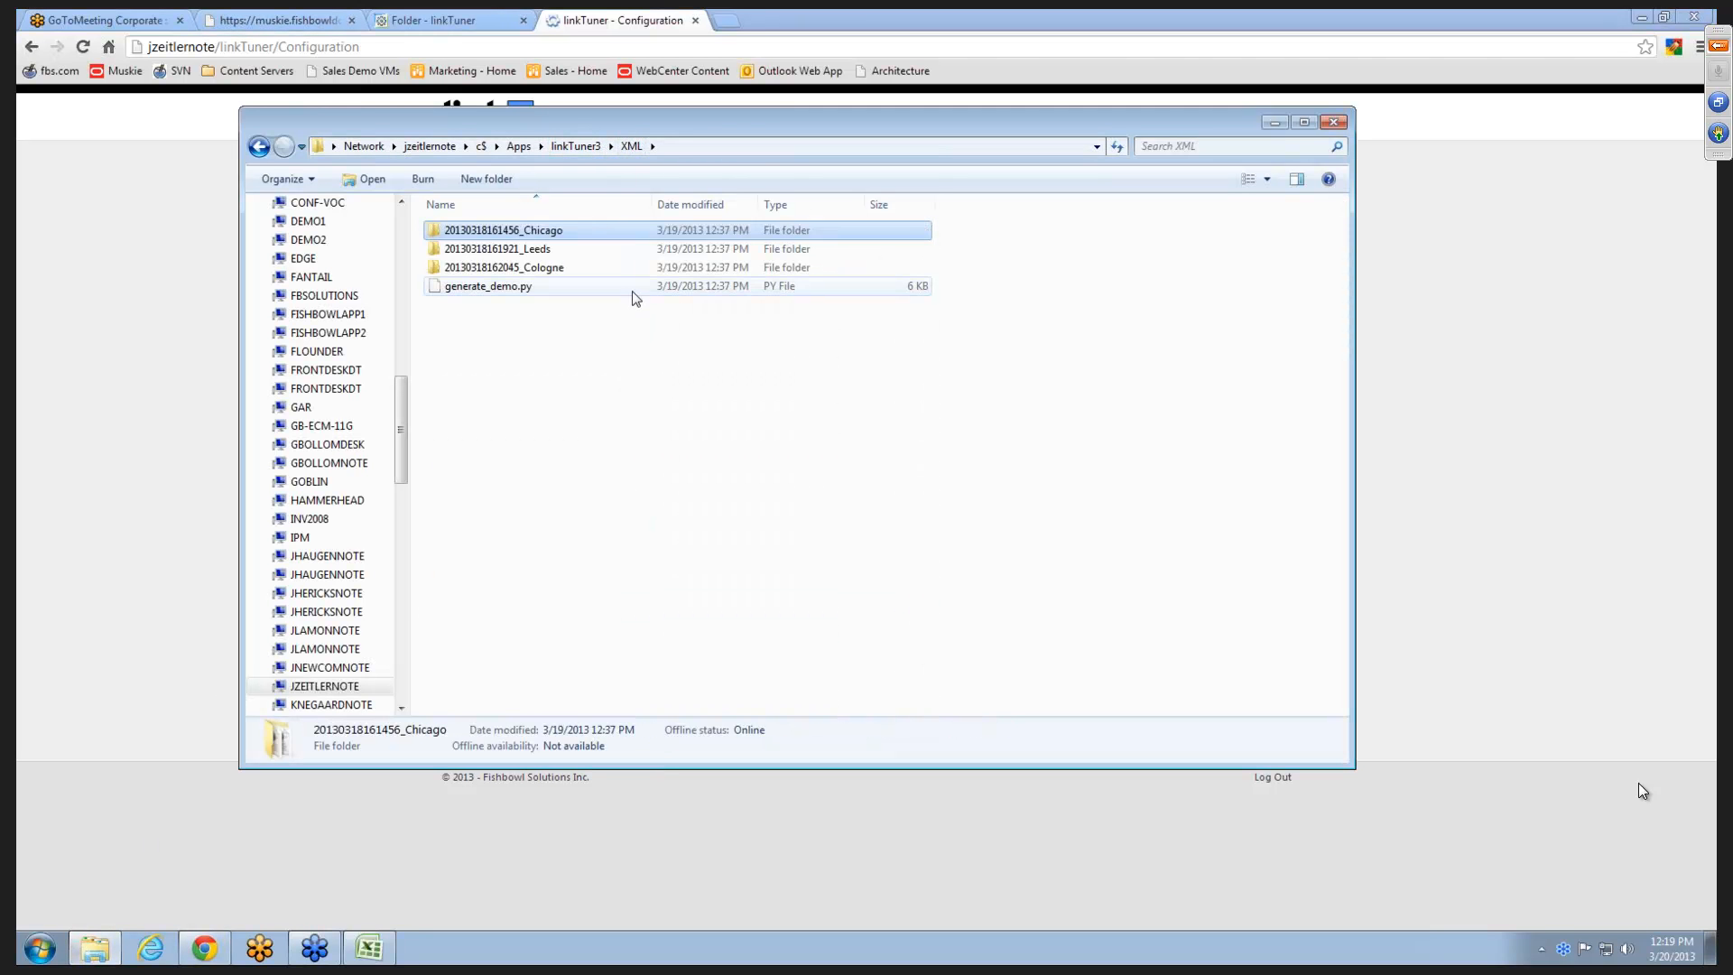
double_click(546, 233)
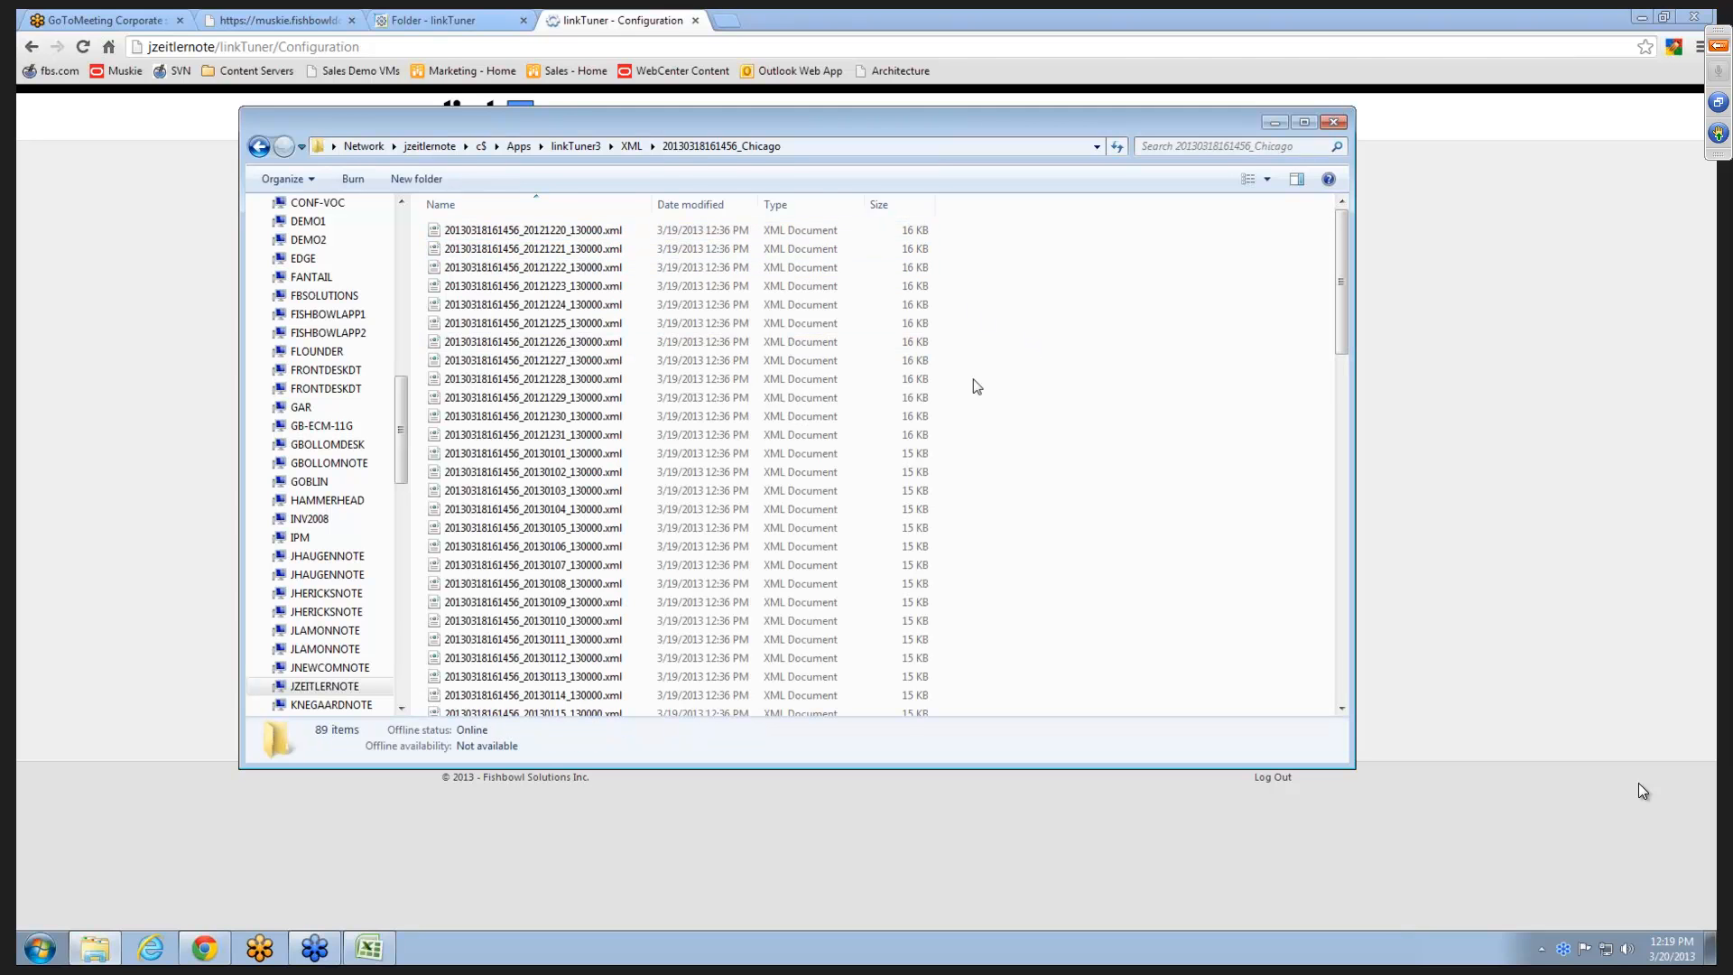
left_click(51, 321)
left_click(662, 397)
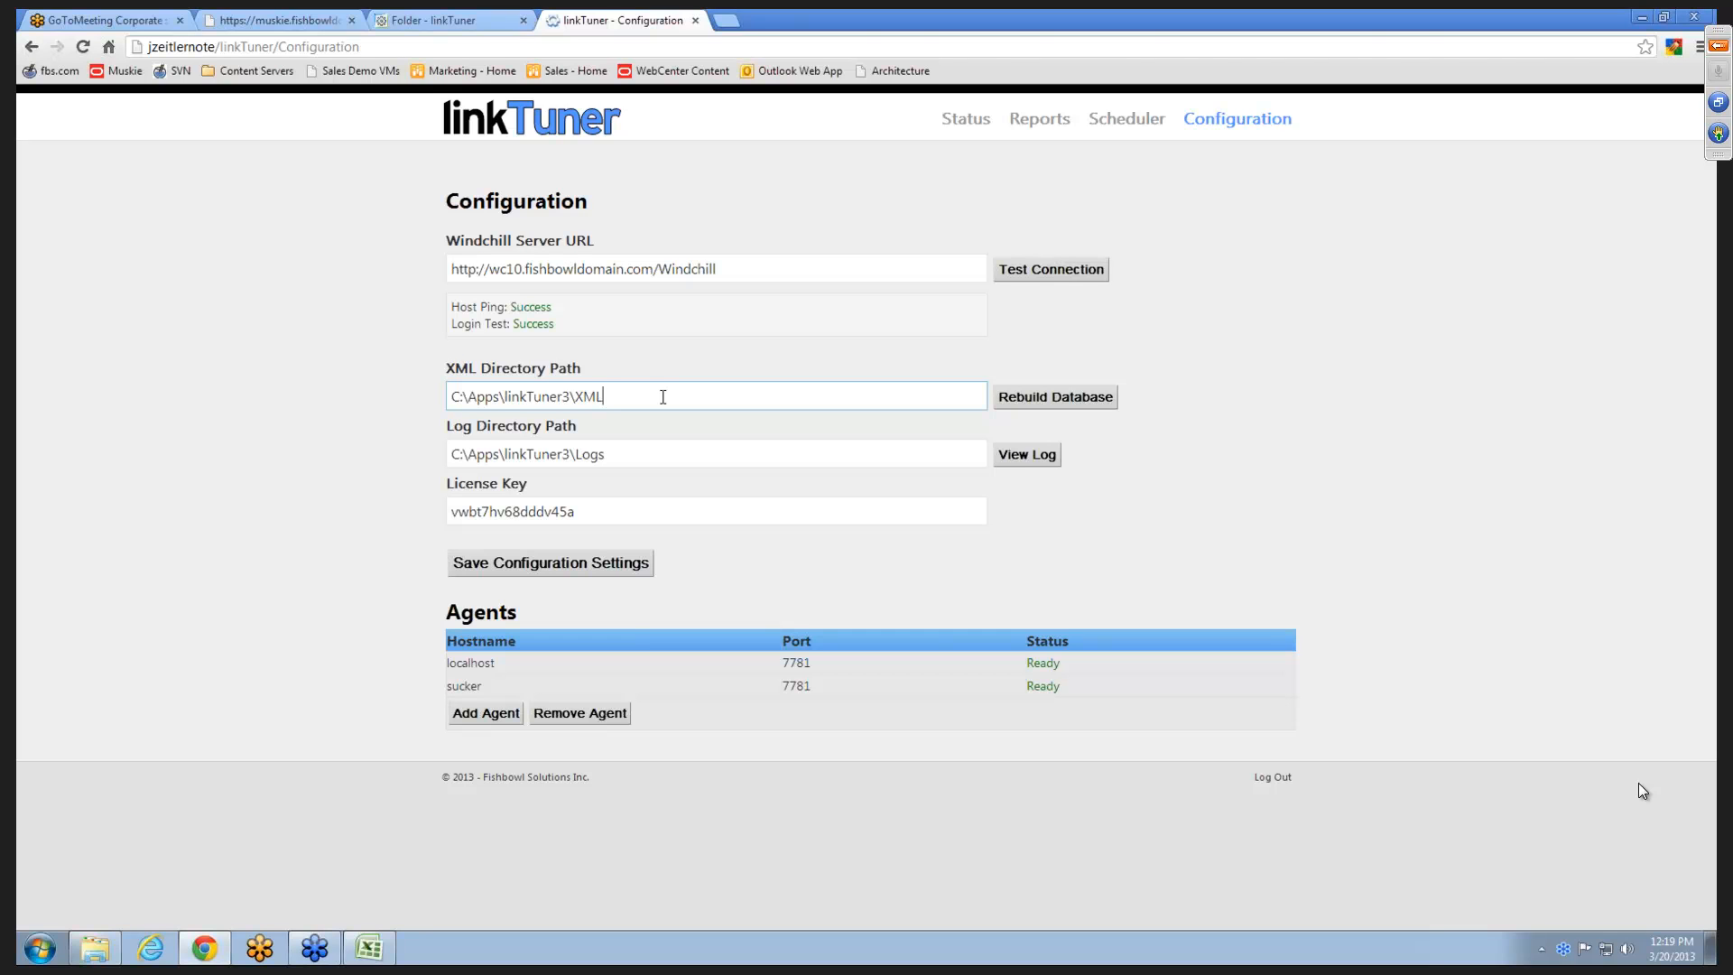
- View the linkTuner log for the configured log directory, and close it after reading
left_click(640, 454)
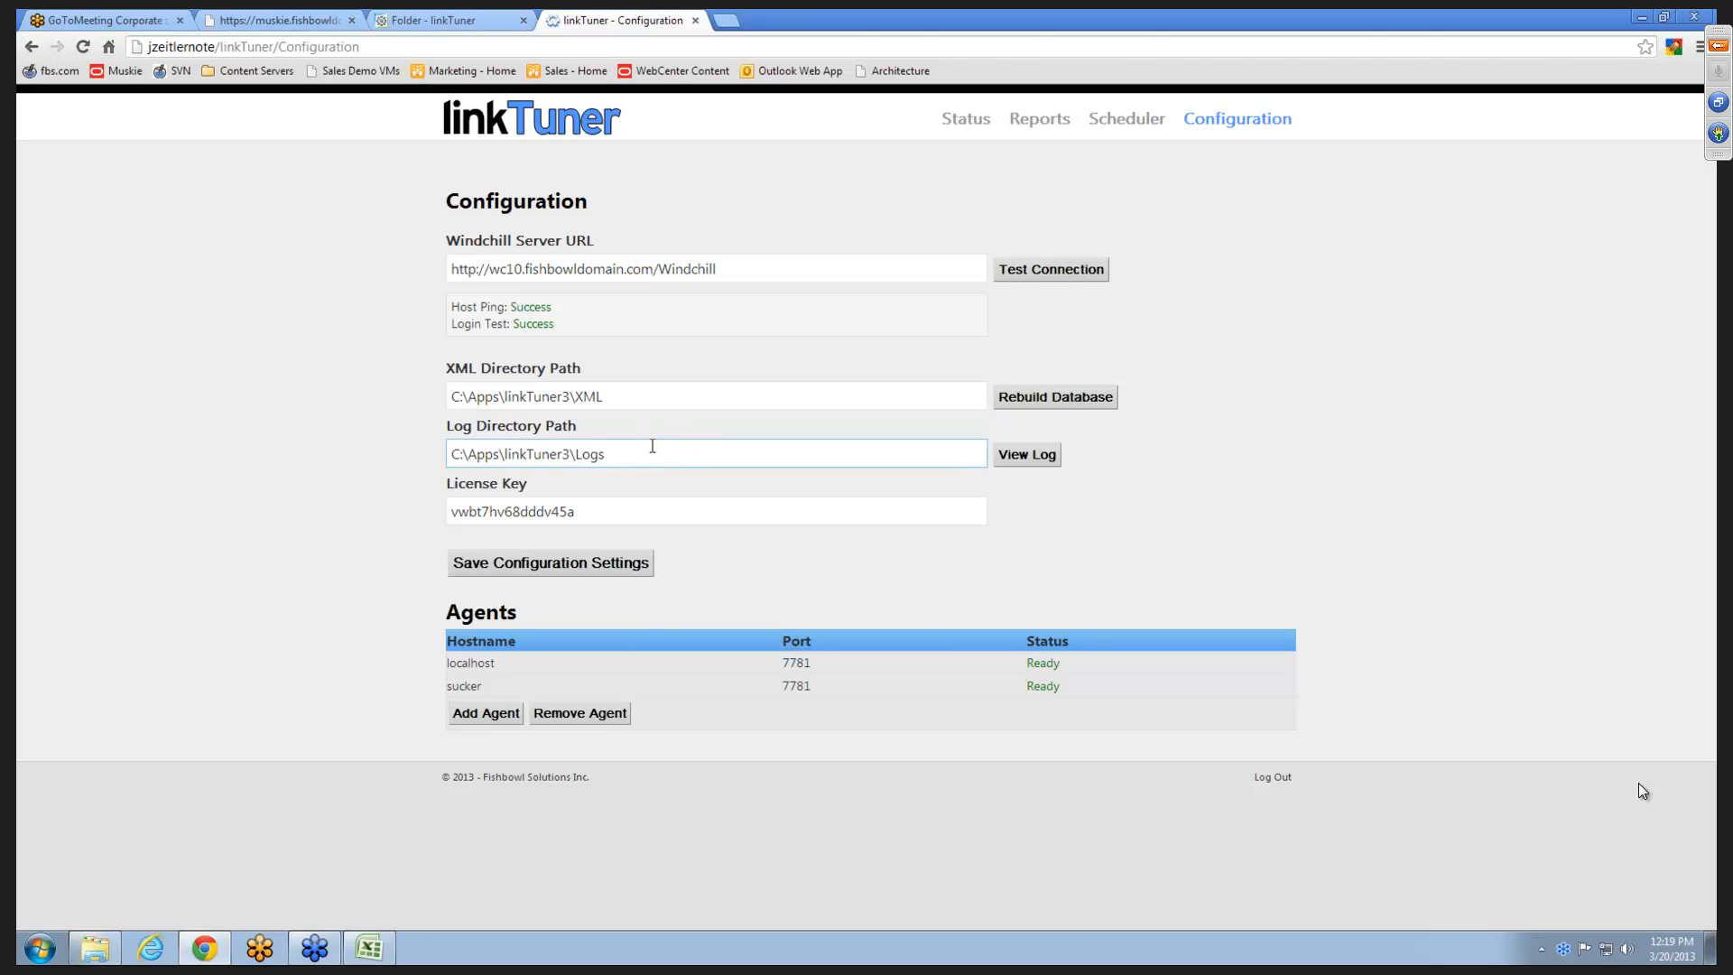
left_click(1020, 460)
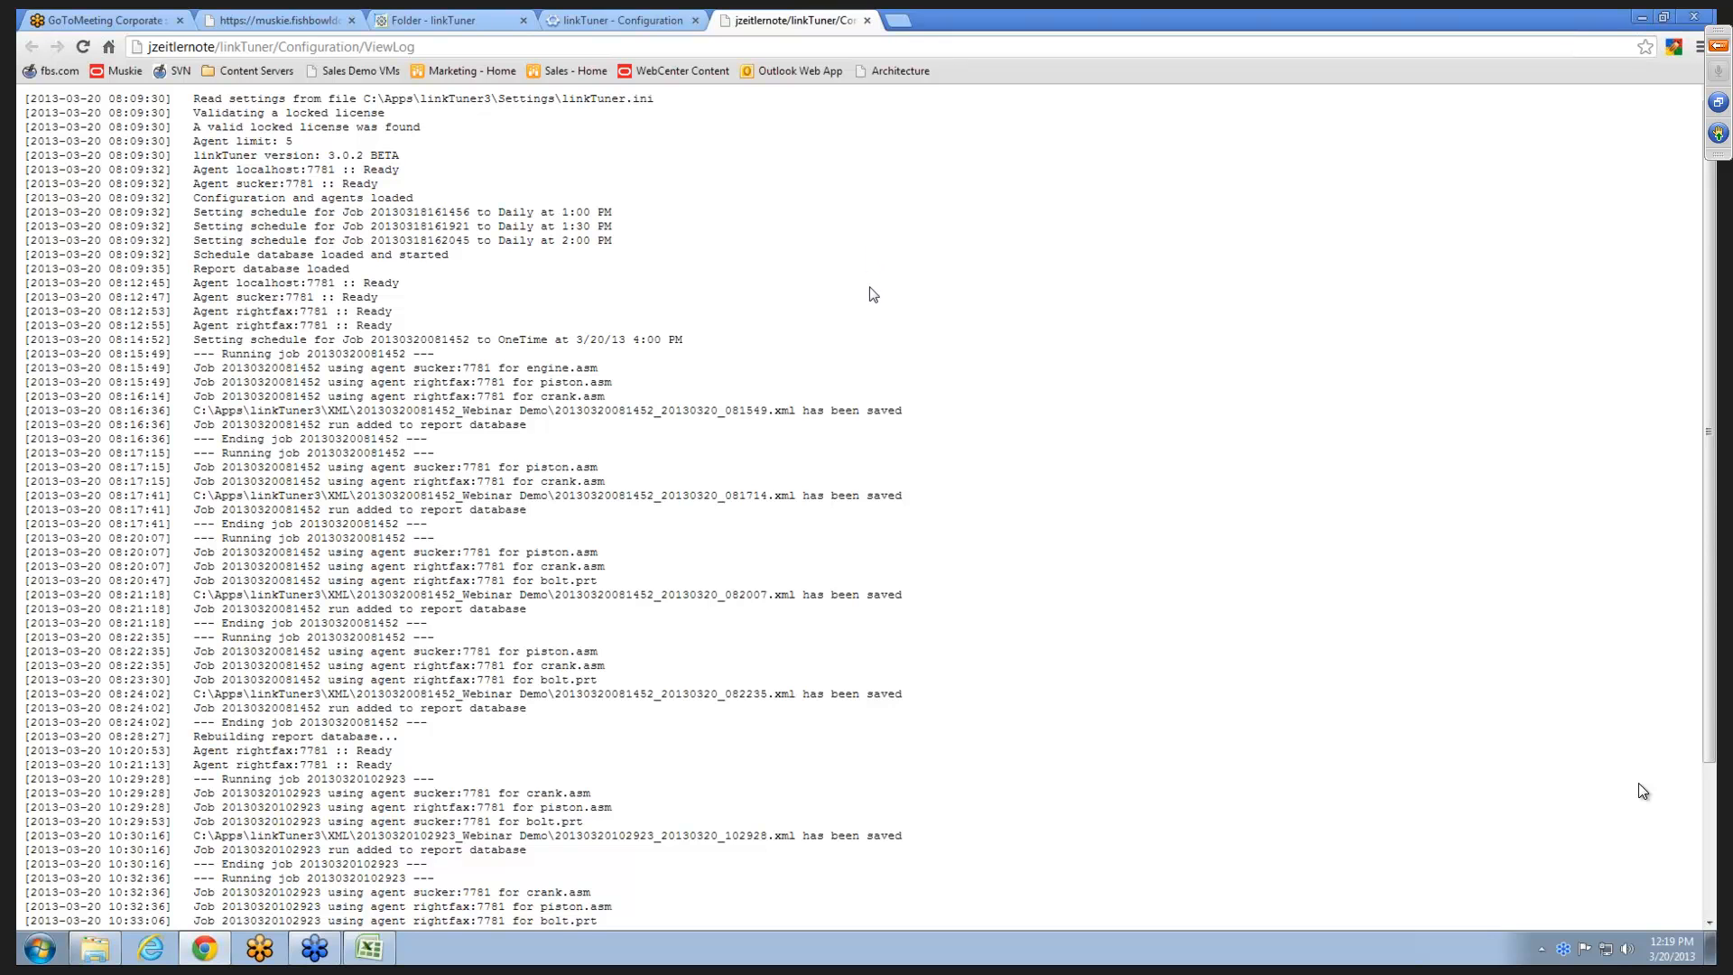
scroll(873, 294, "down", 5)
key("ctrl+w")
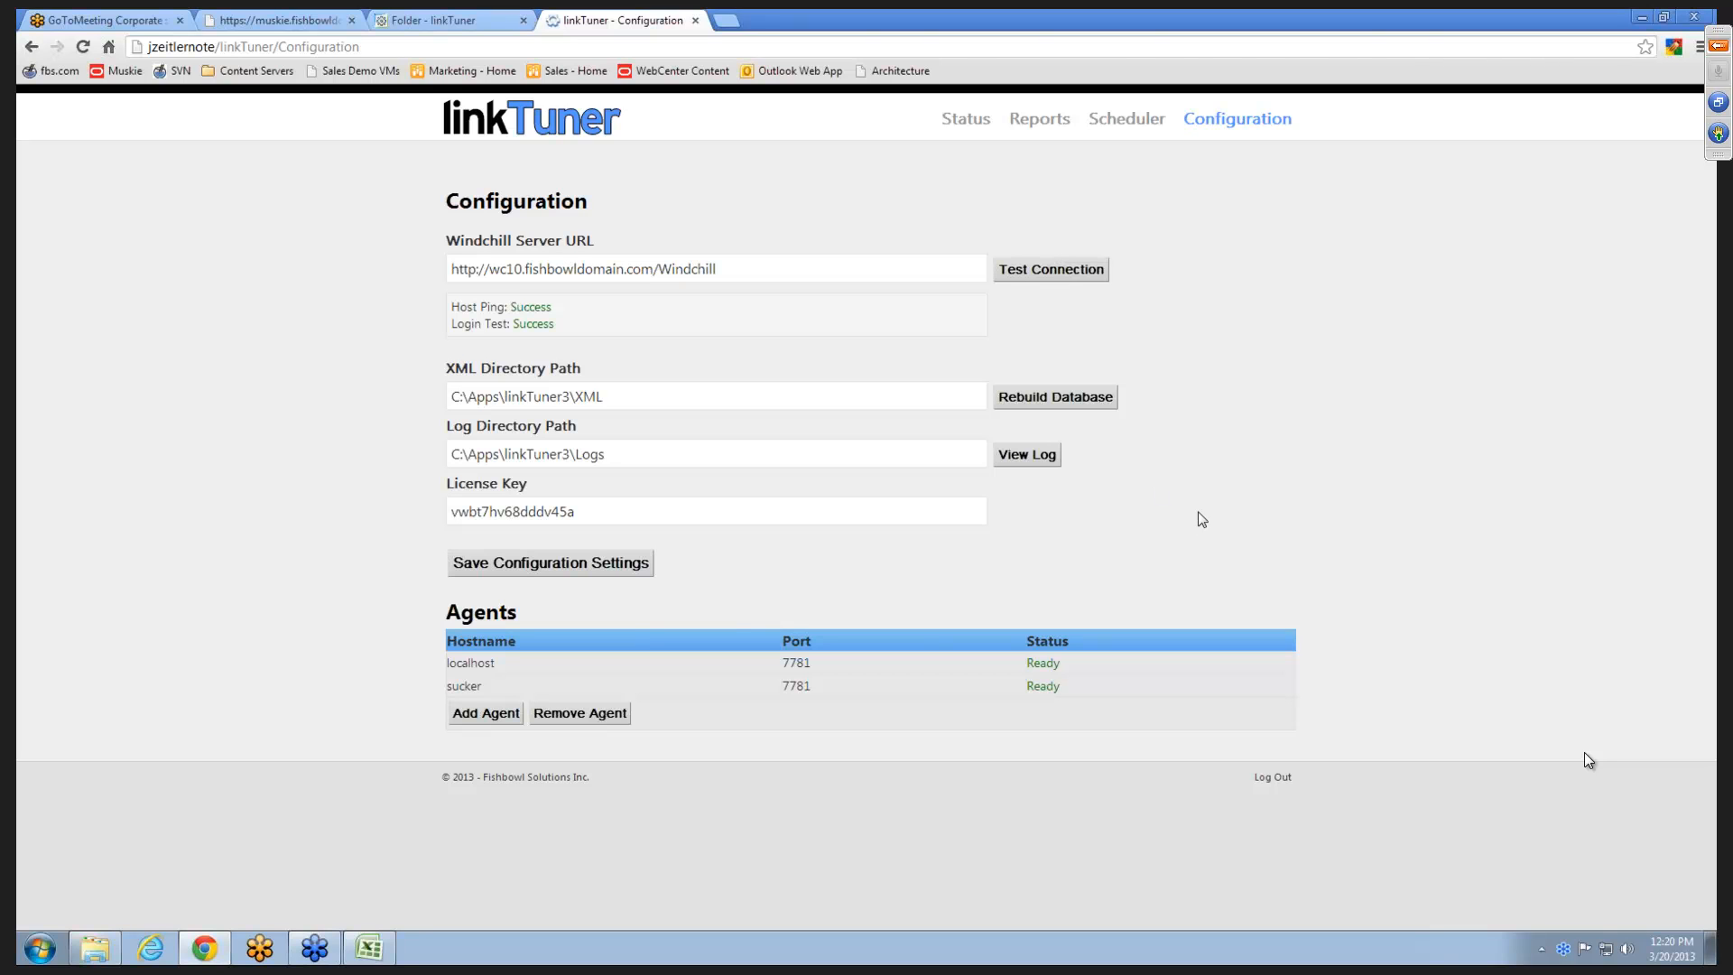
- Add an agent with hostname rightfax on port 7781, test it and save it
left_click(492, 718)
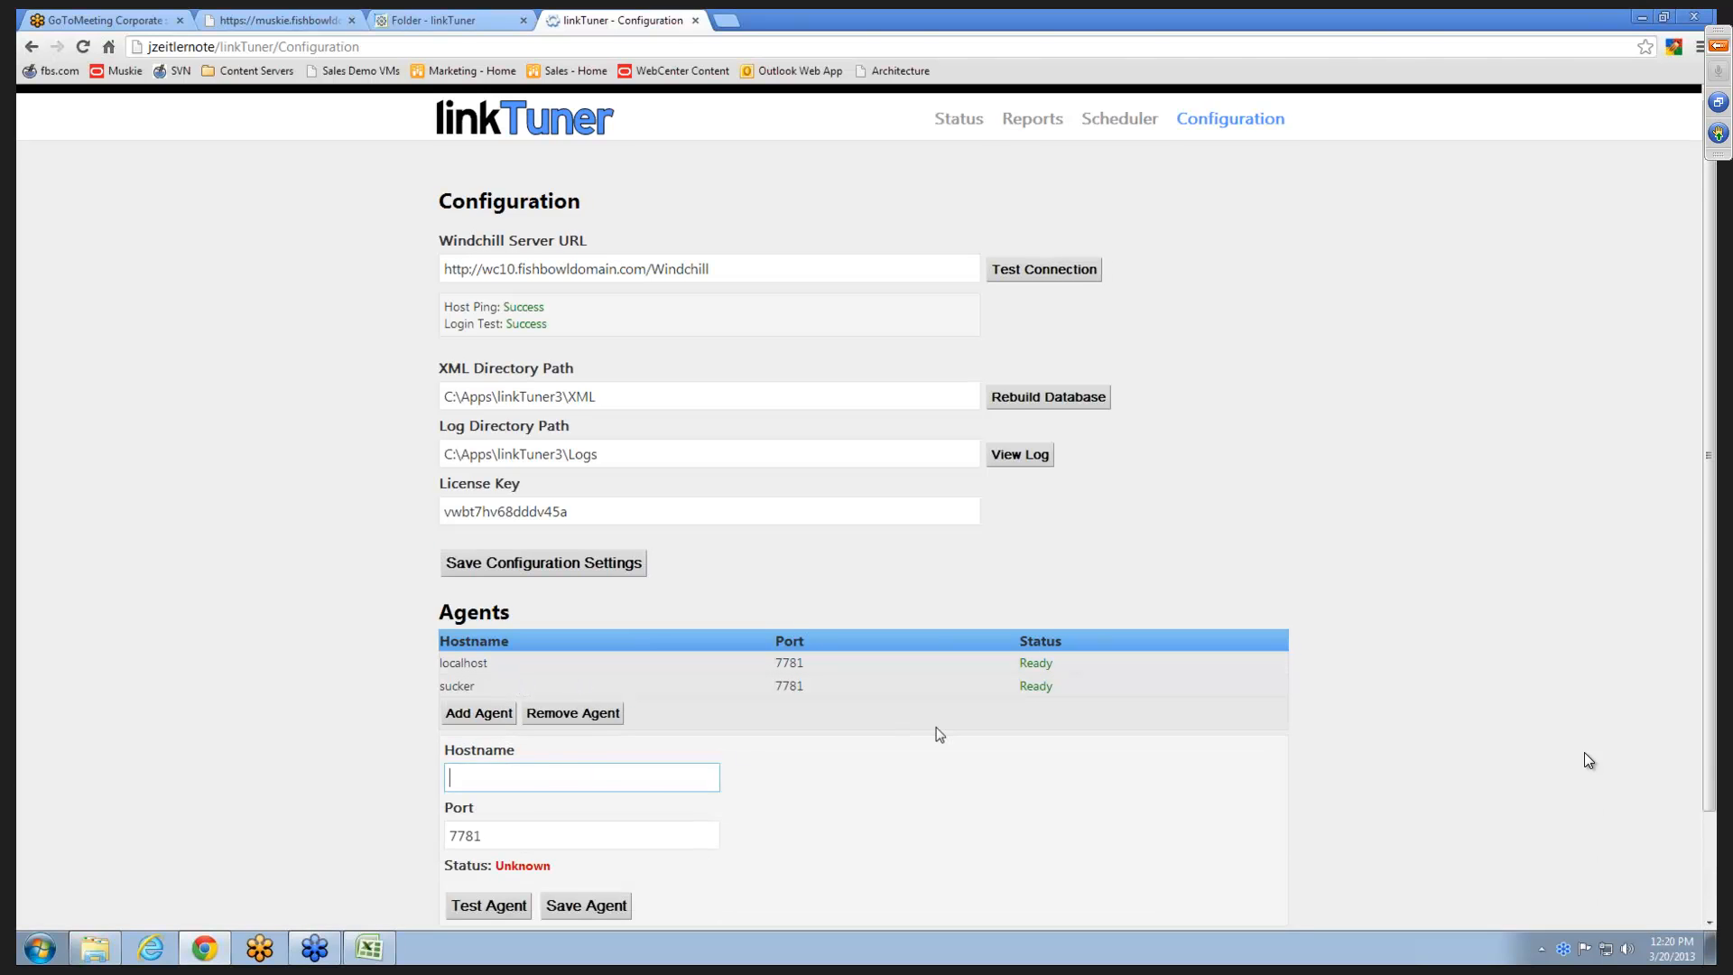
scroll(939, 734, "down", 3)
type("rightfax")
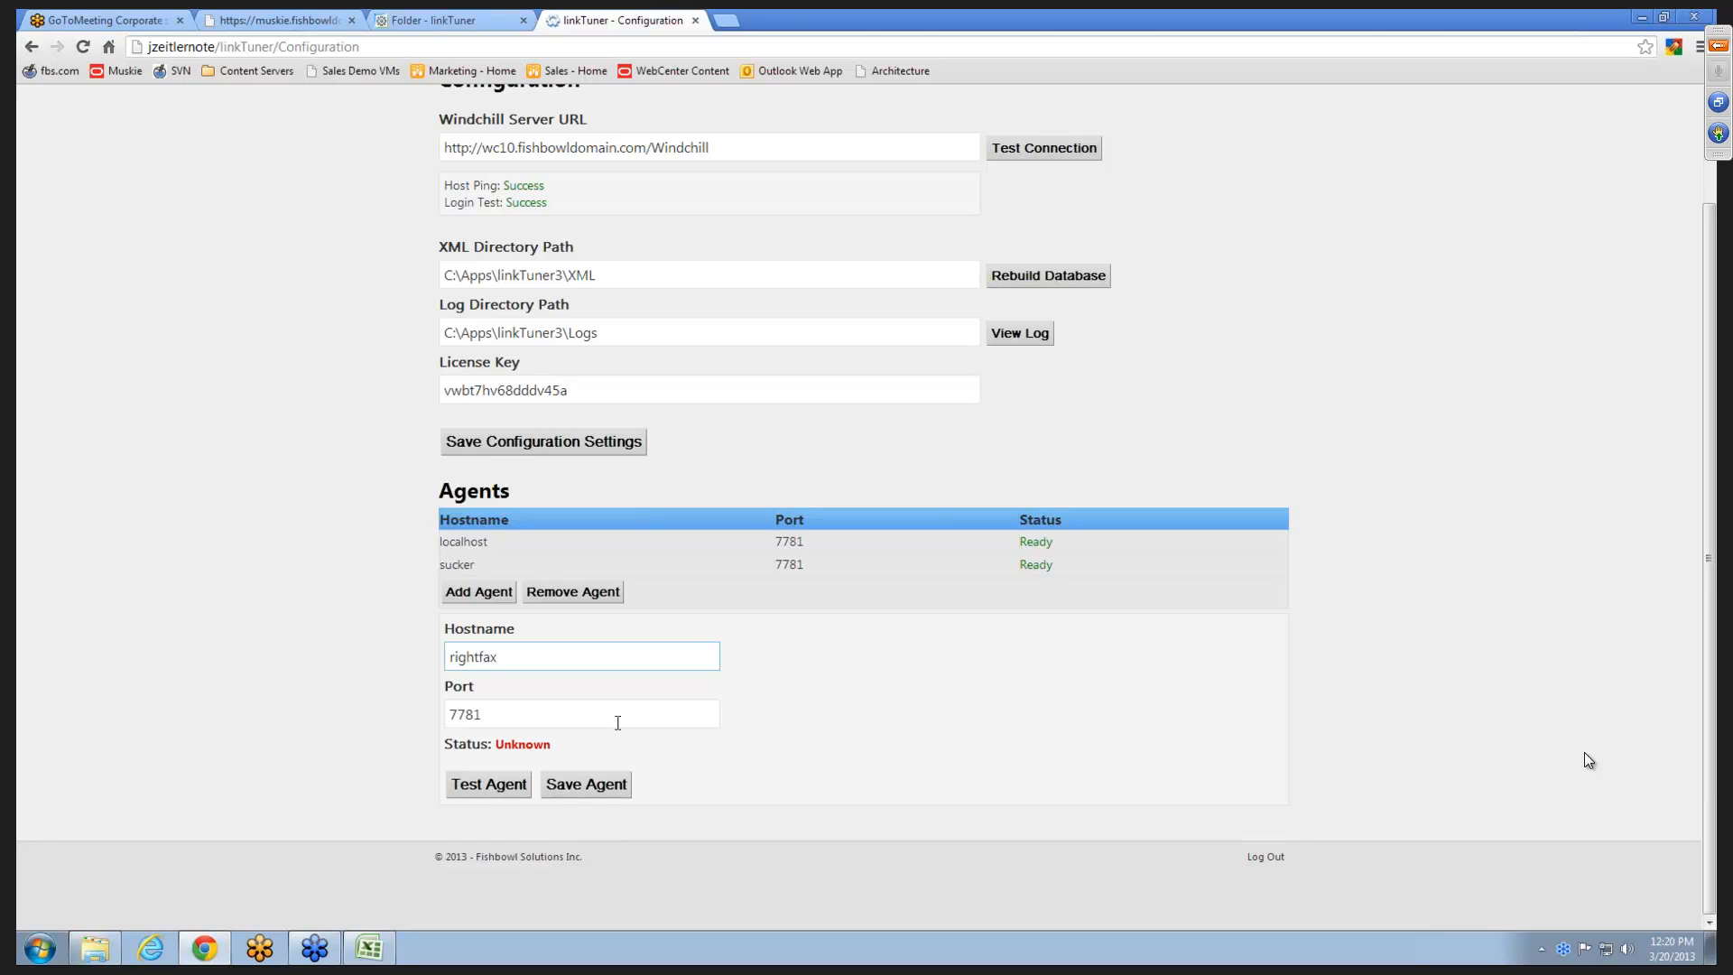
left_click(499, 786)
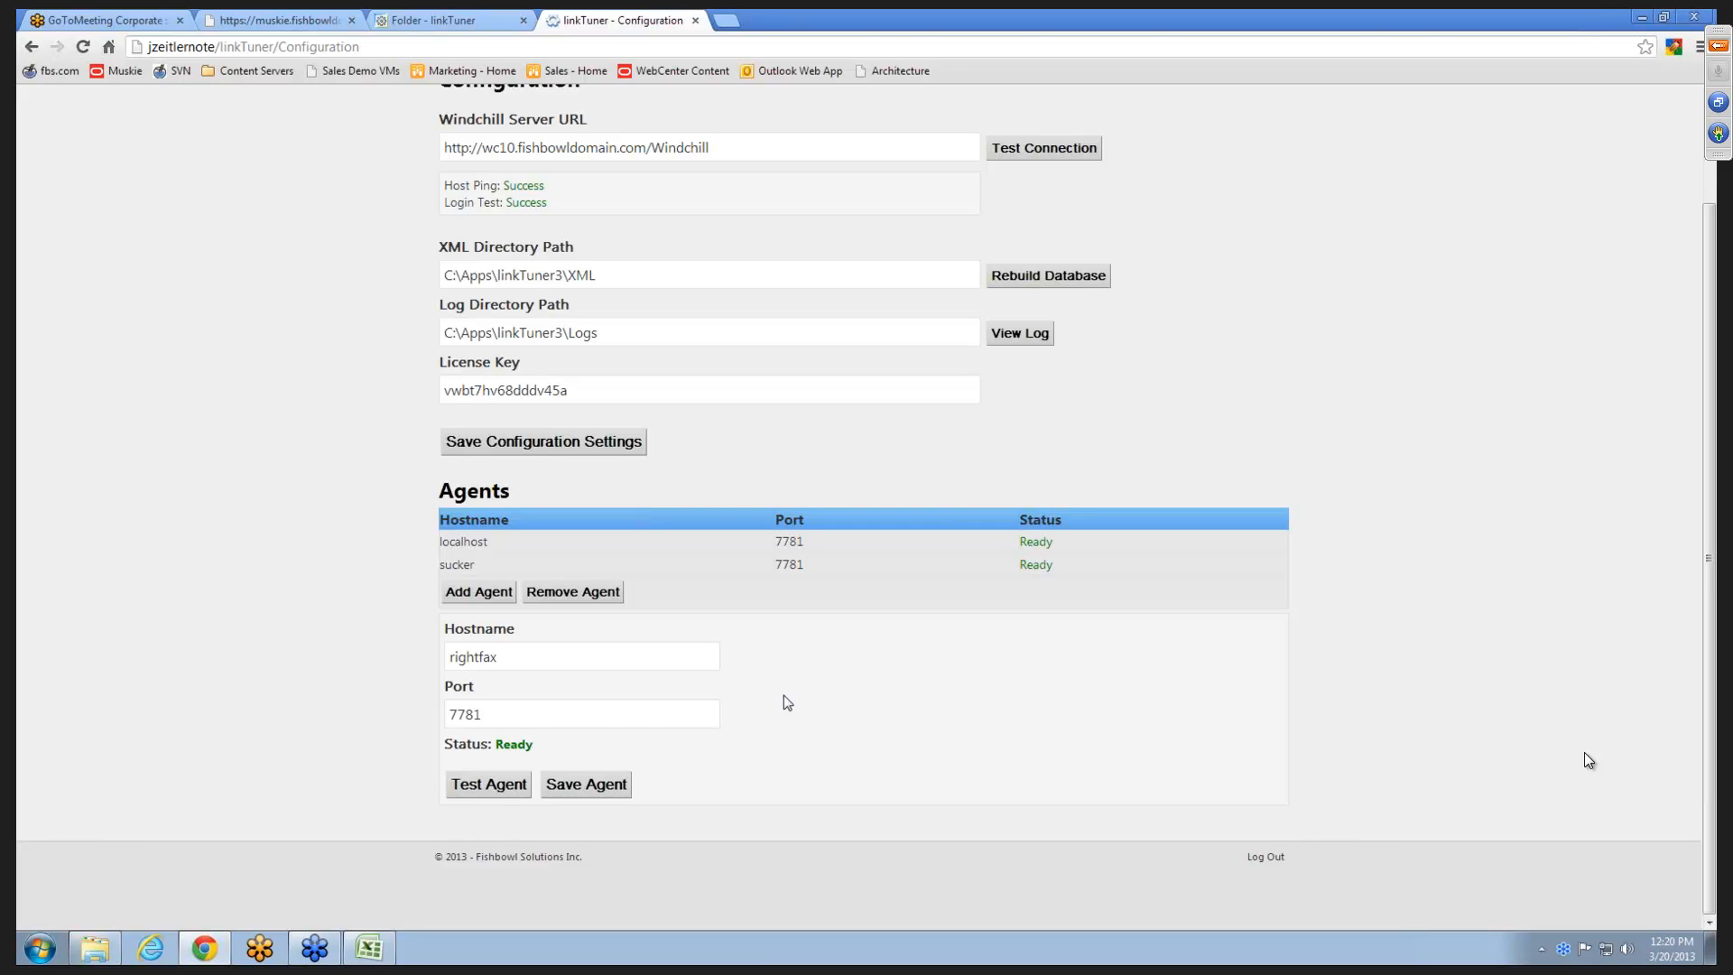
left_click(605, 786)
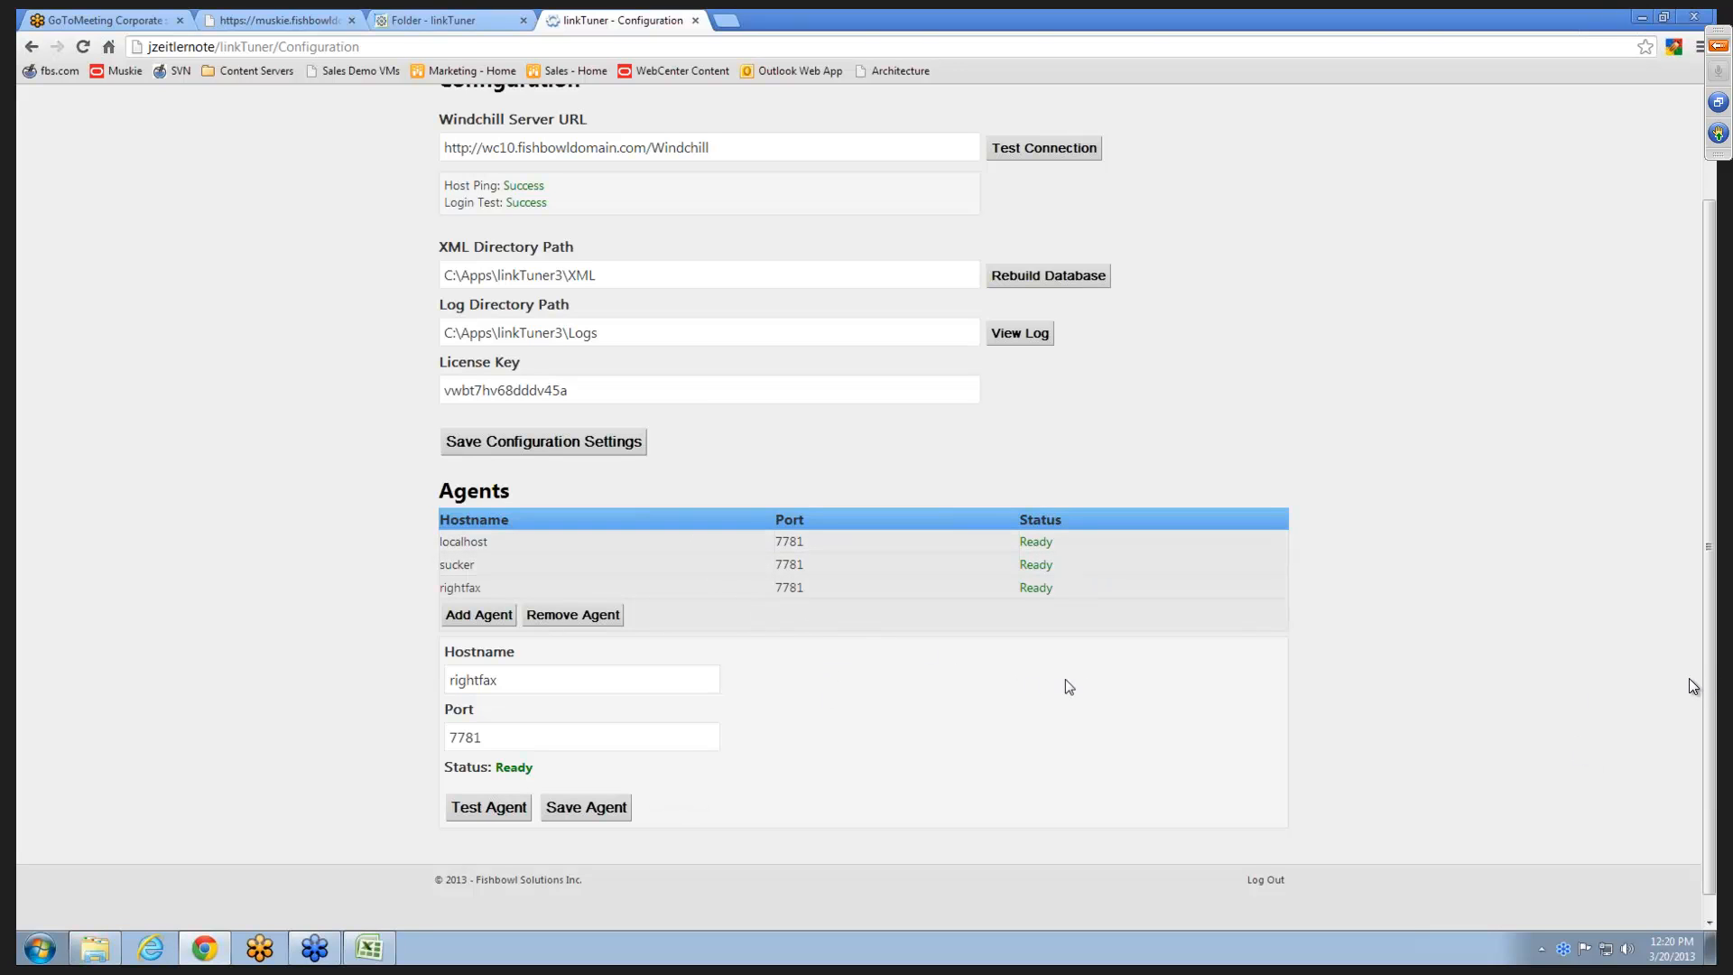
- Review the schedule settings of the existing Scheduler jobs, from Regular Checkup through Chicago
scroll(1174, 702, "up", 3)
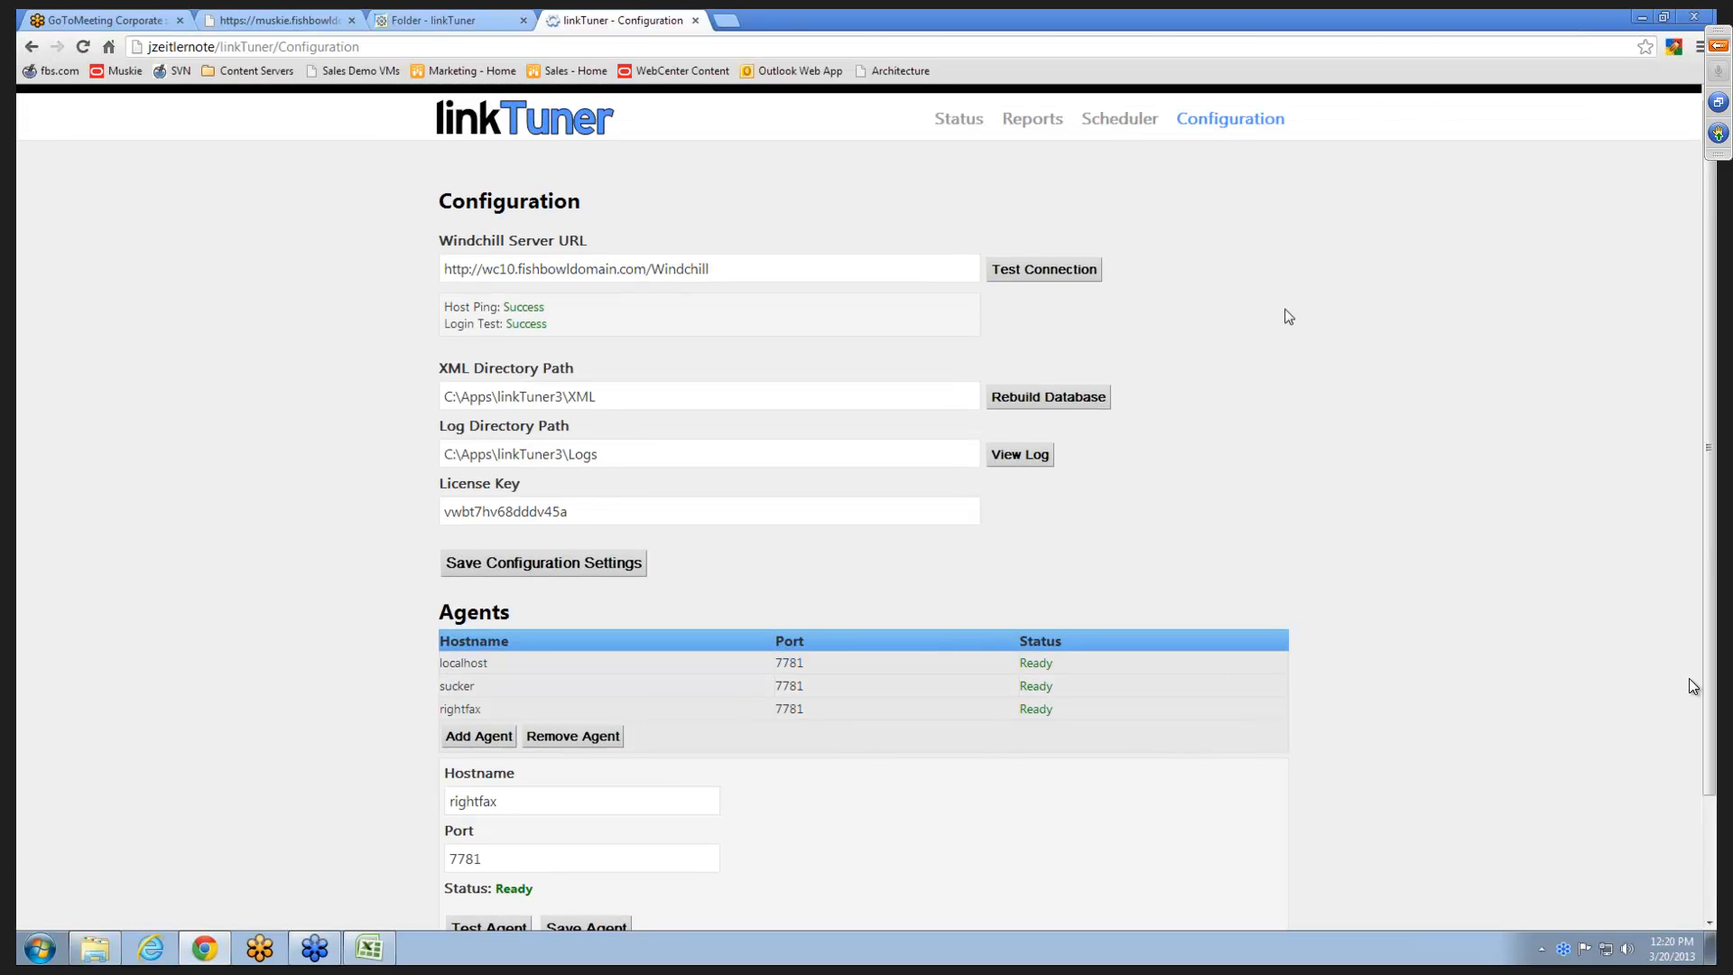
left_click(1119, 120)
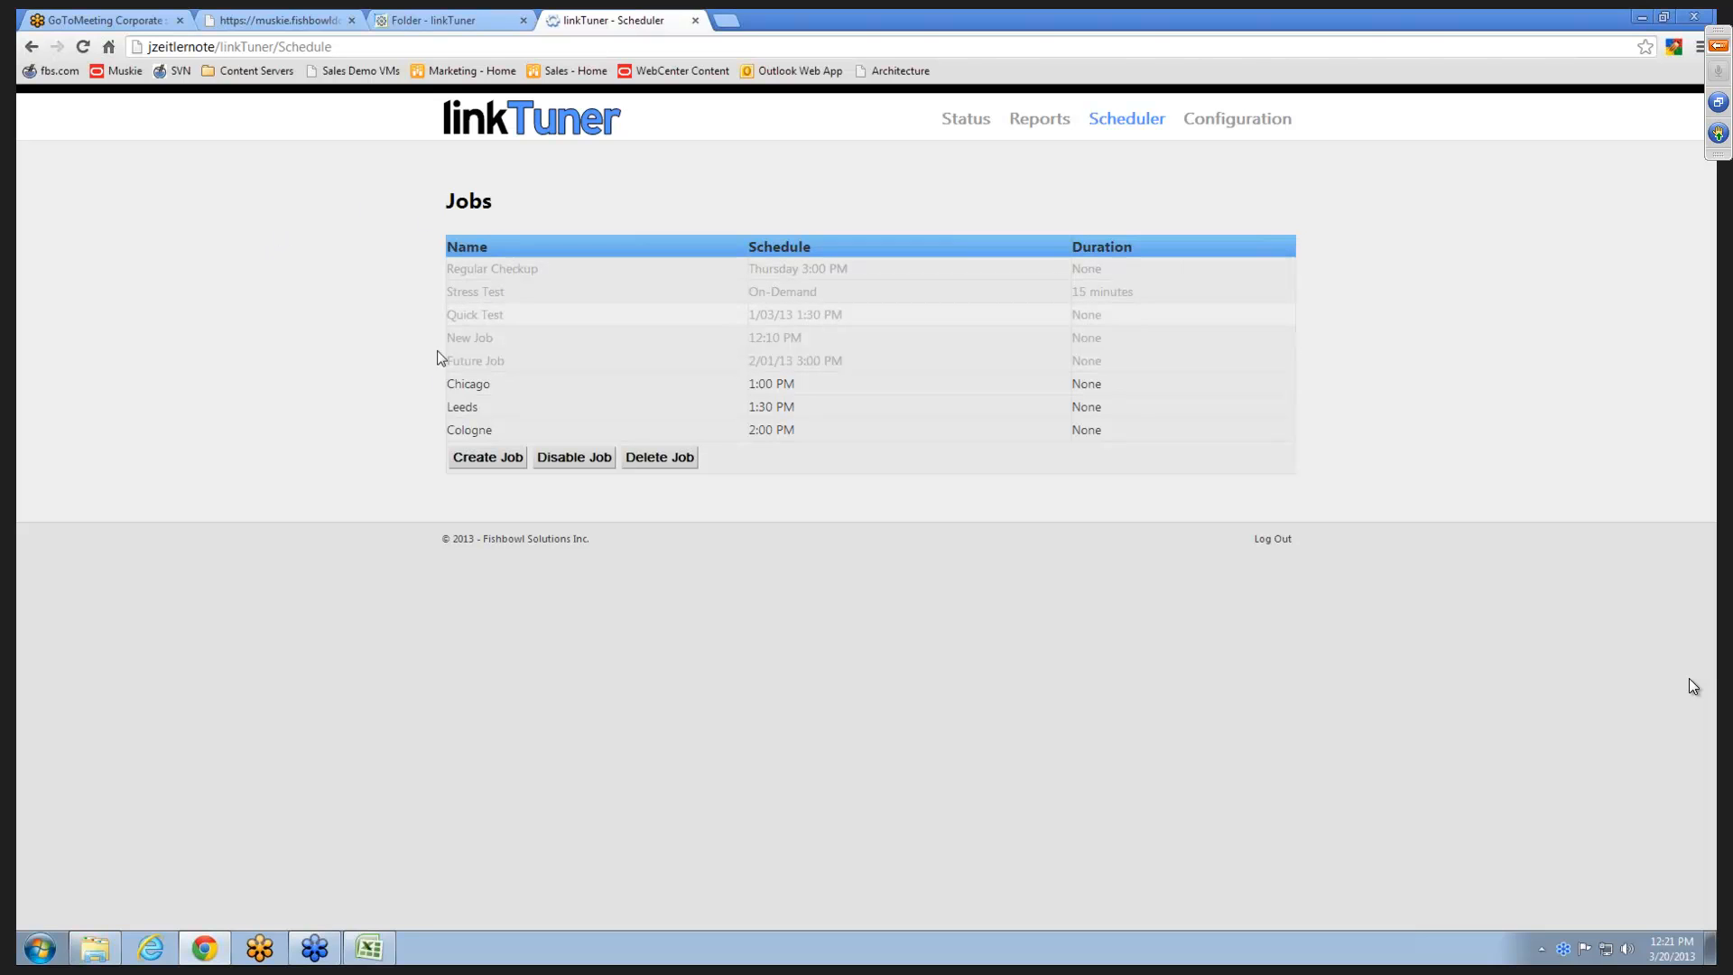
left_click(537, 264)
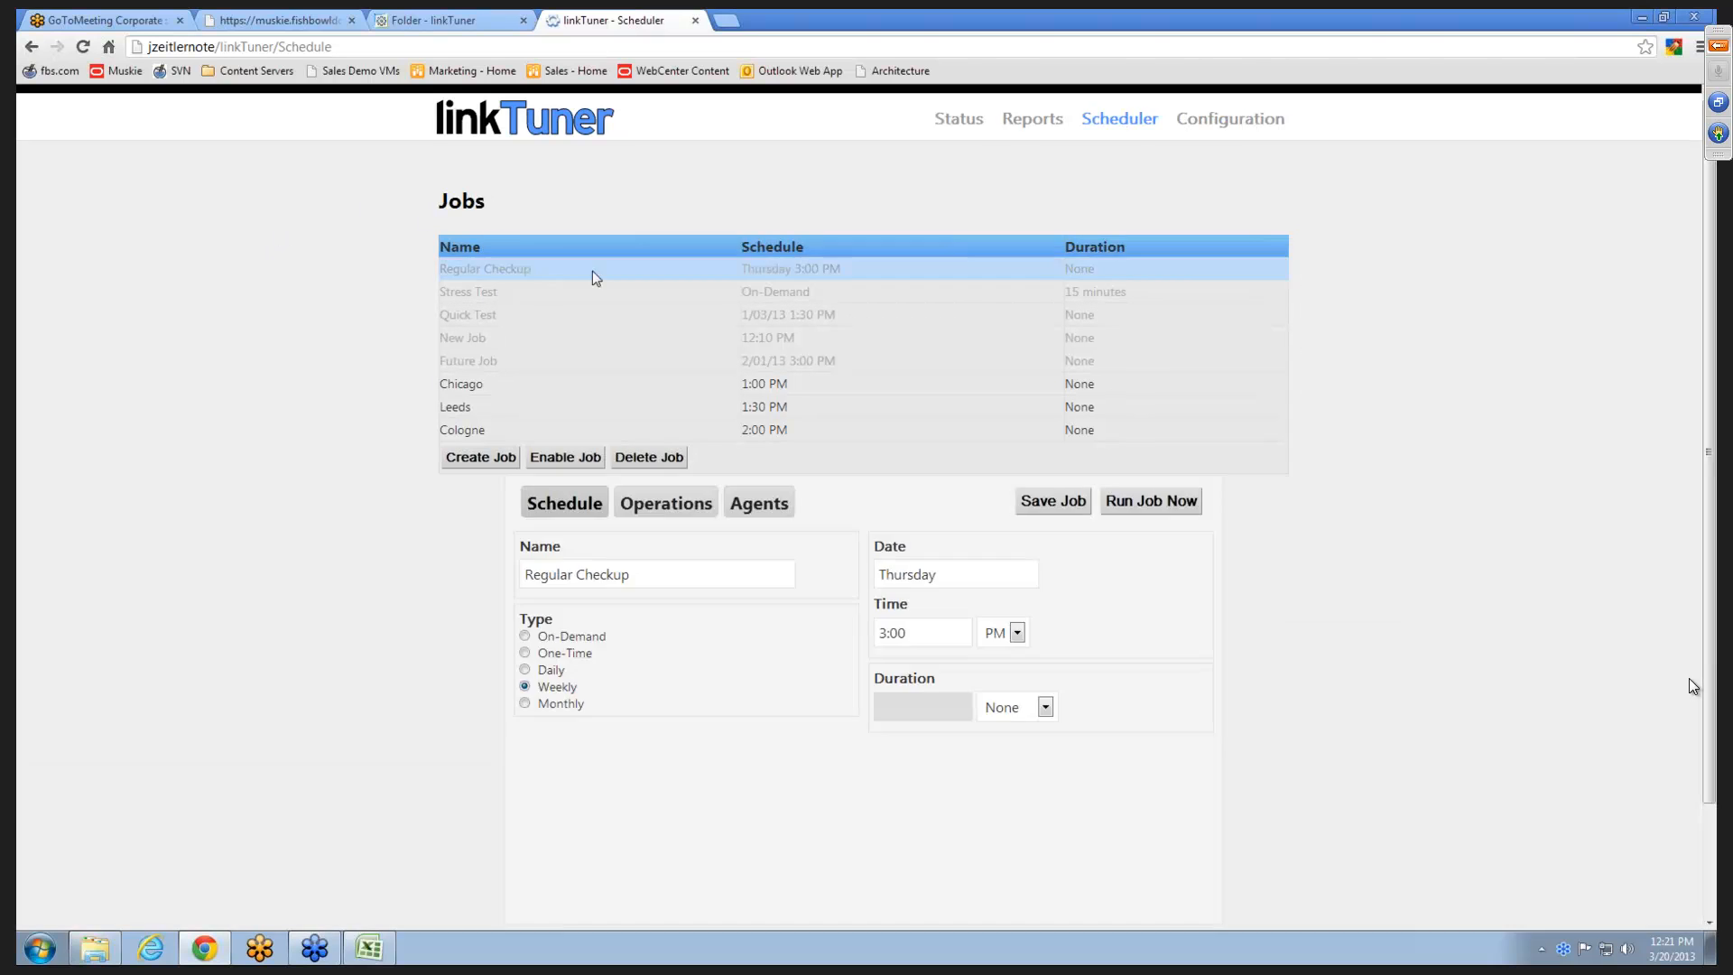
left_click(493, 298)
left_click(492, 316)
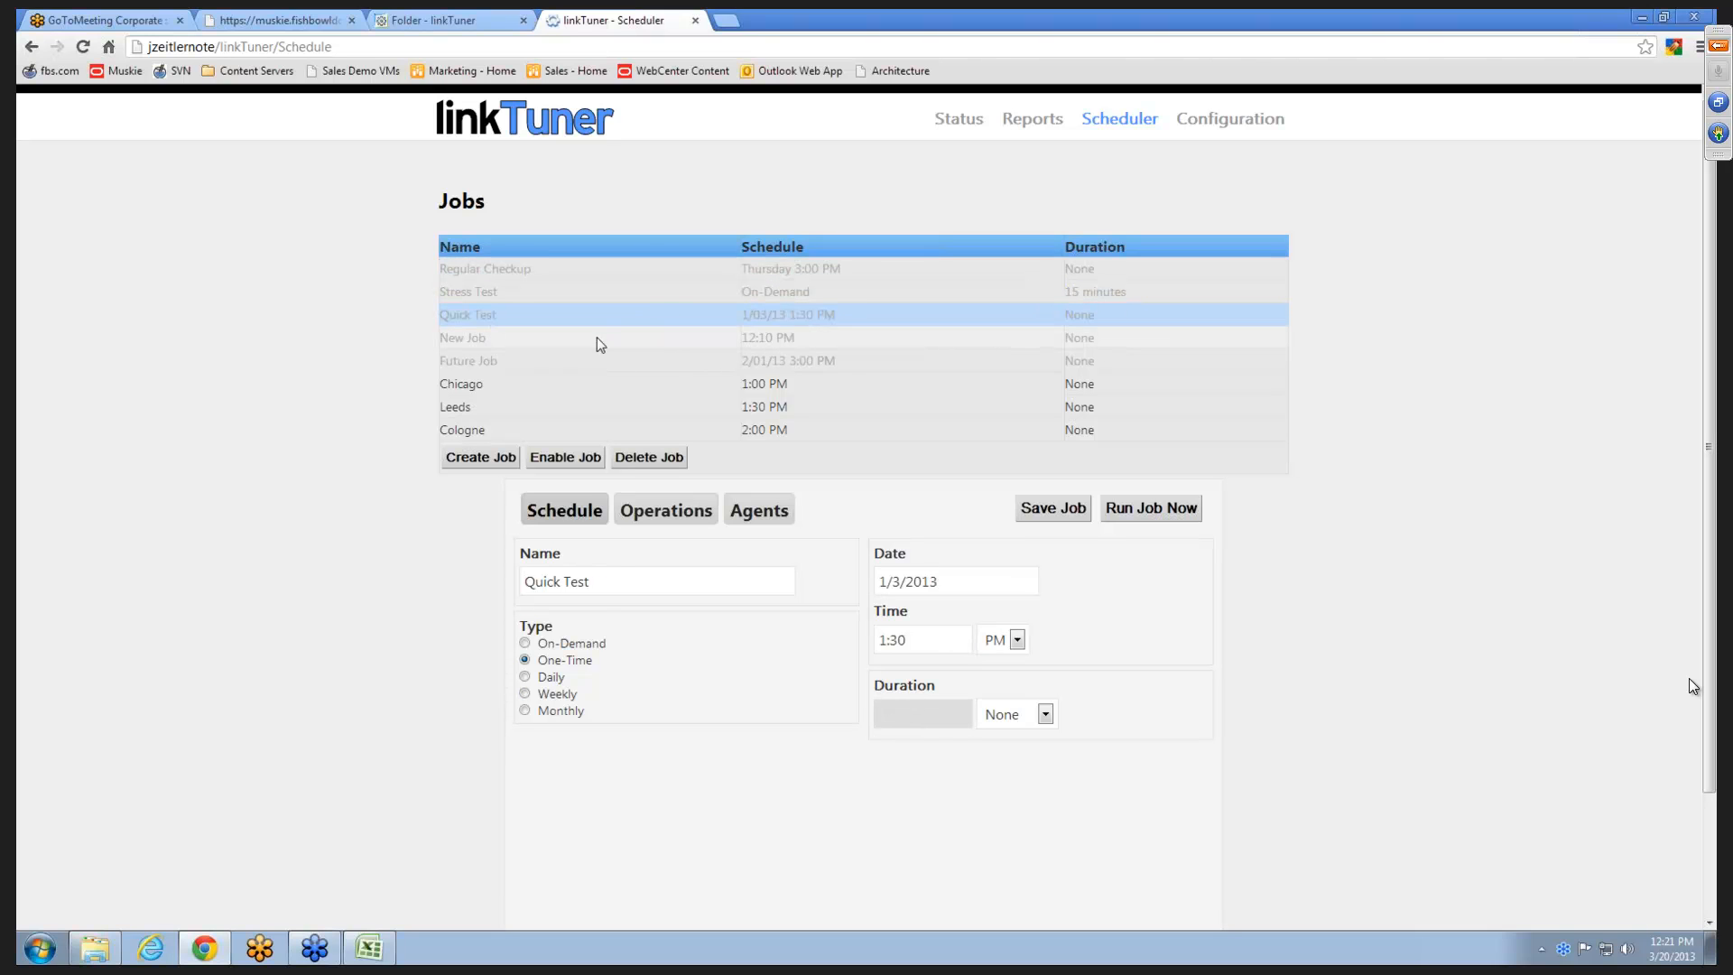
left_click(593, 340)
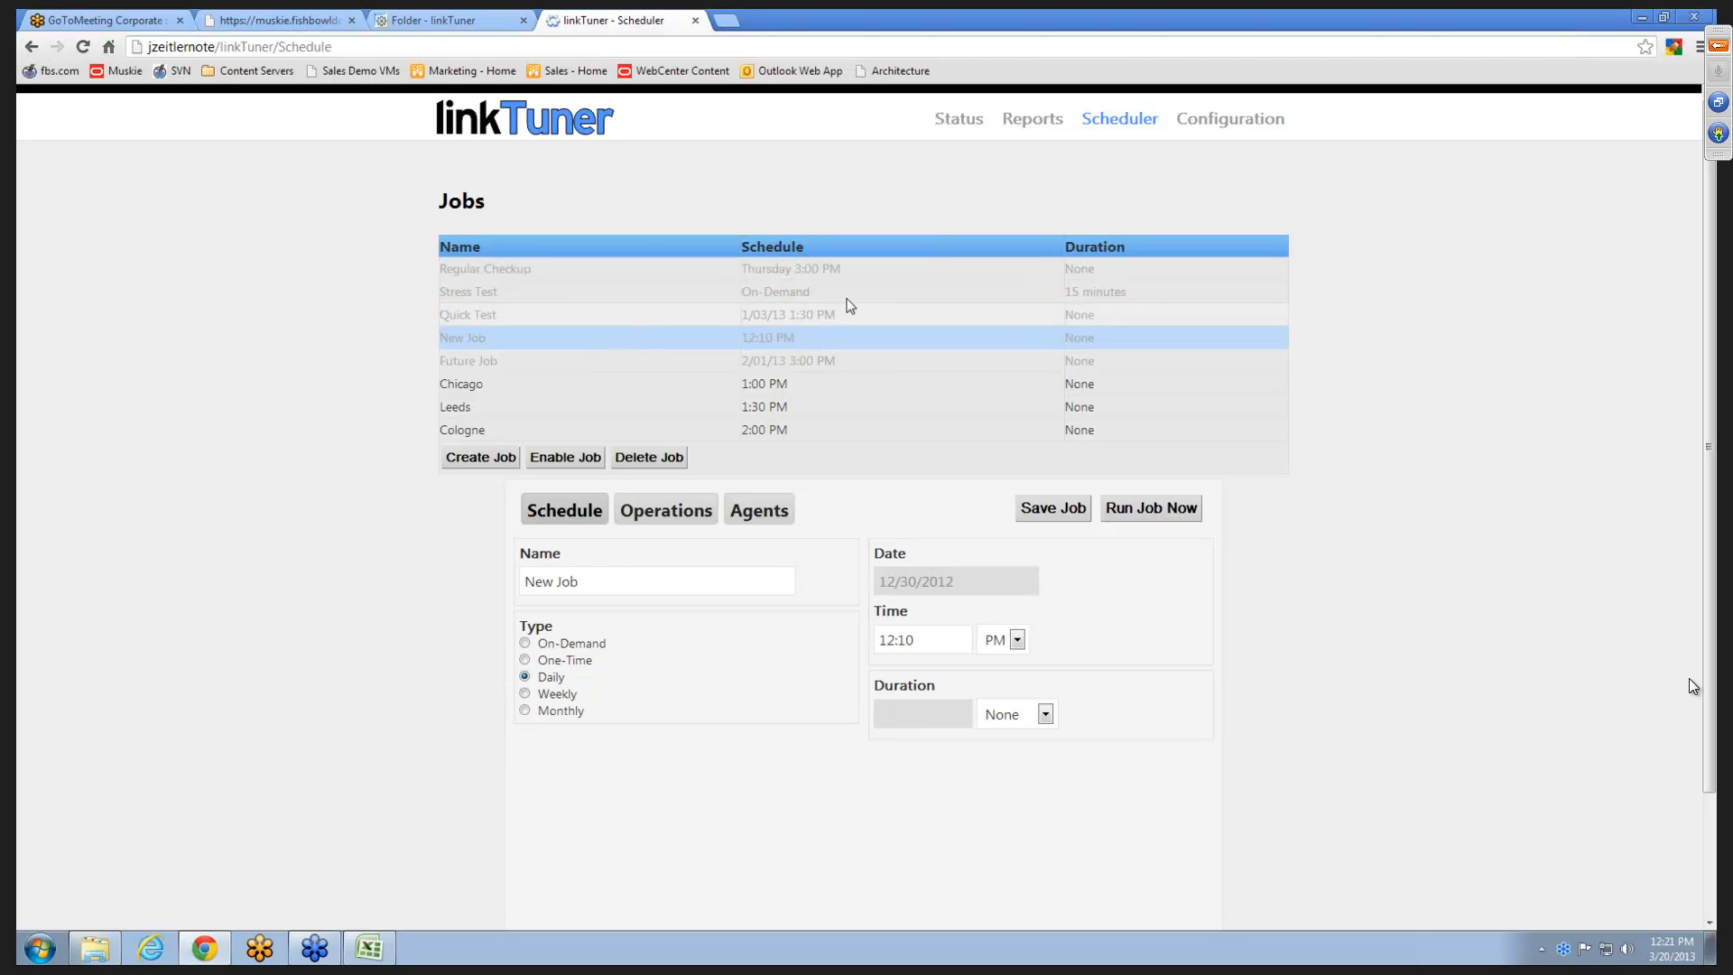
left_click(556, 363)
left_click(528, 387)
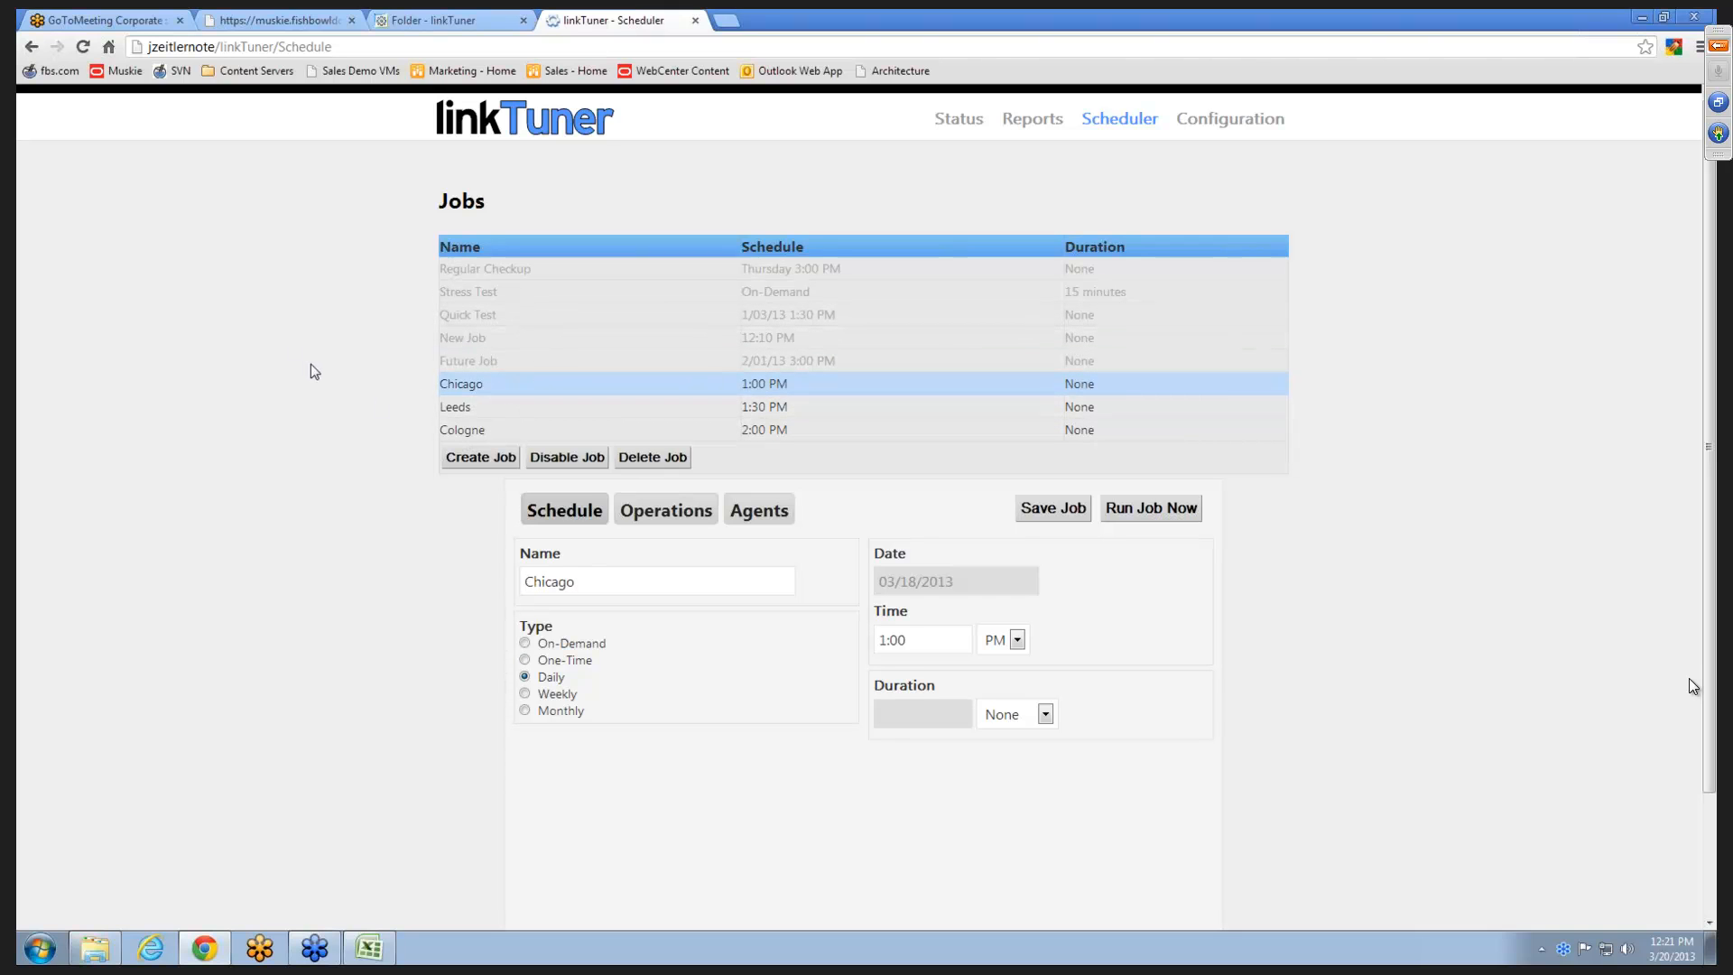
- Create a job named Webinar Demo with the One-Time schedule type
left_click(478, 456)
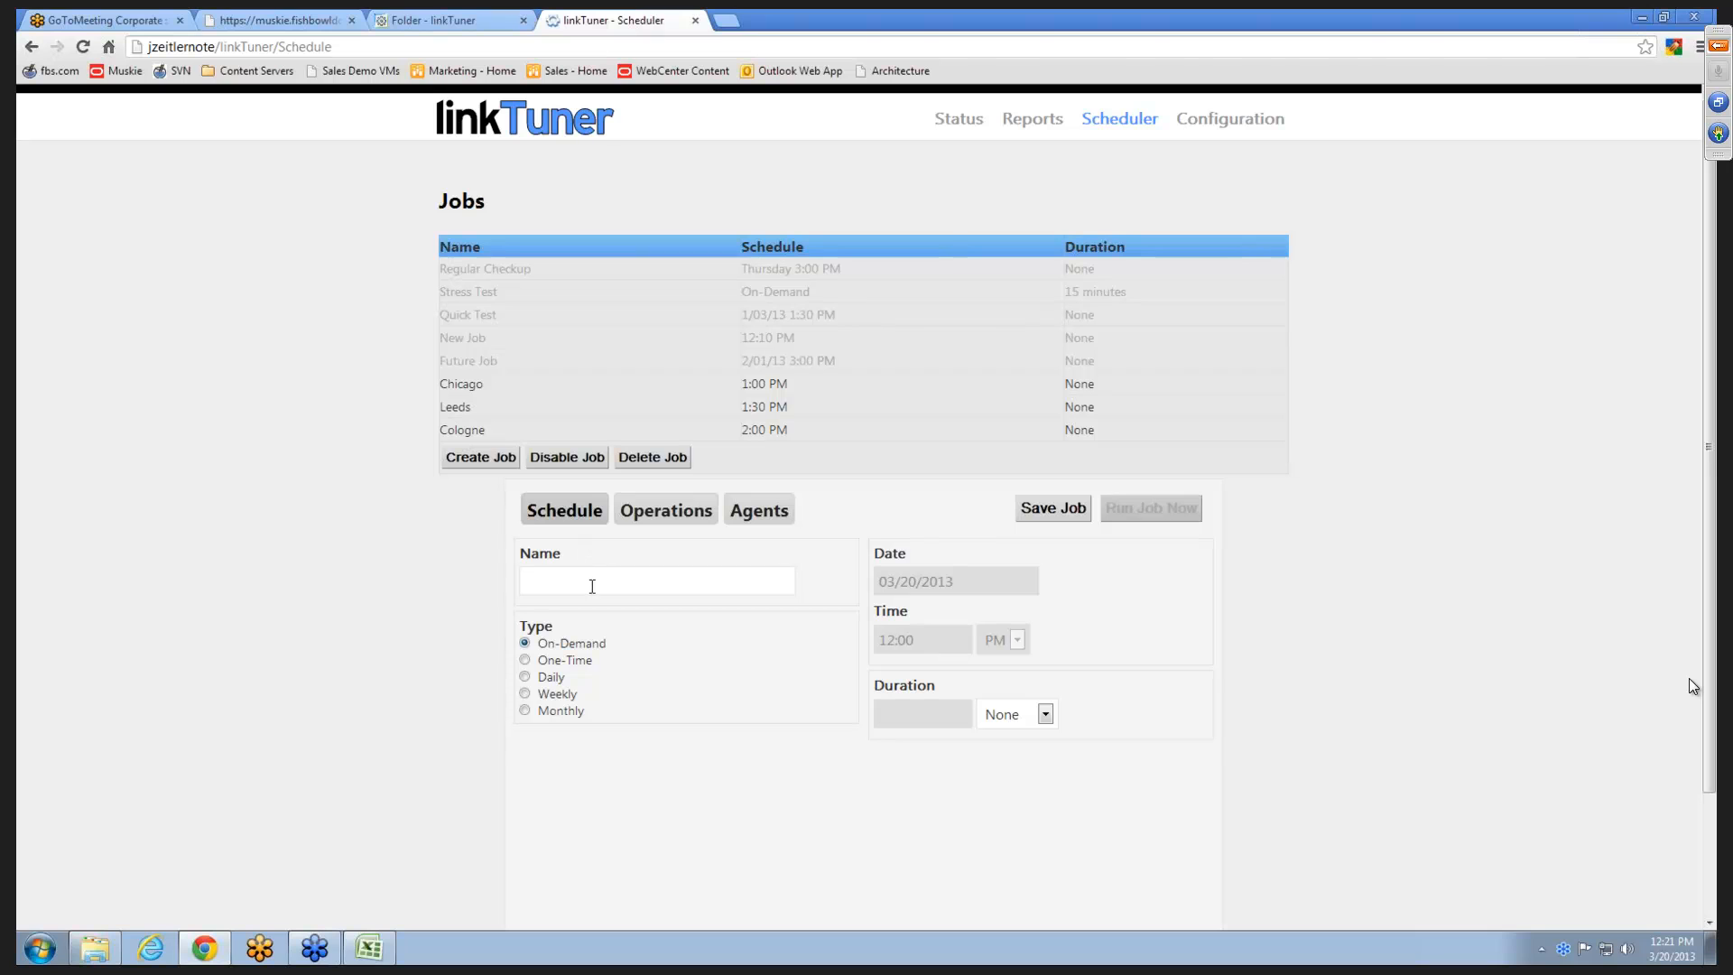
left_click(600, 578)
type("W")
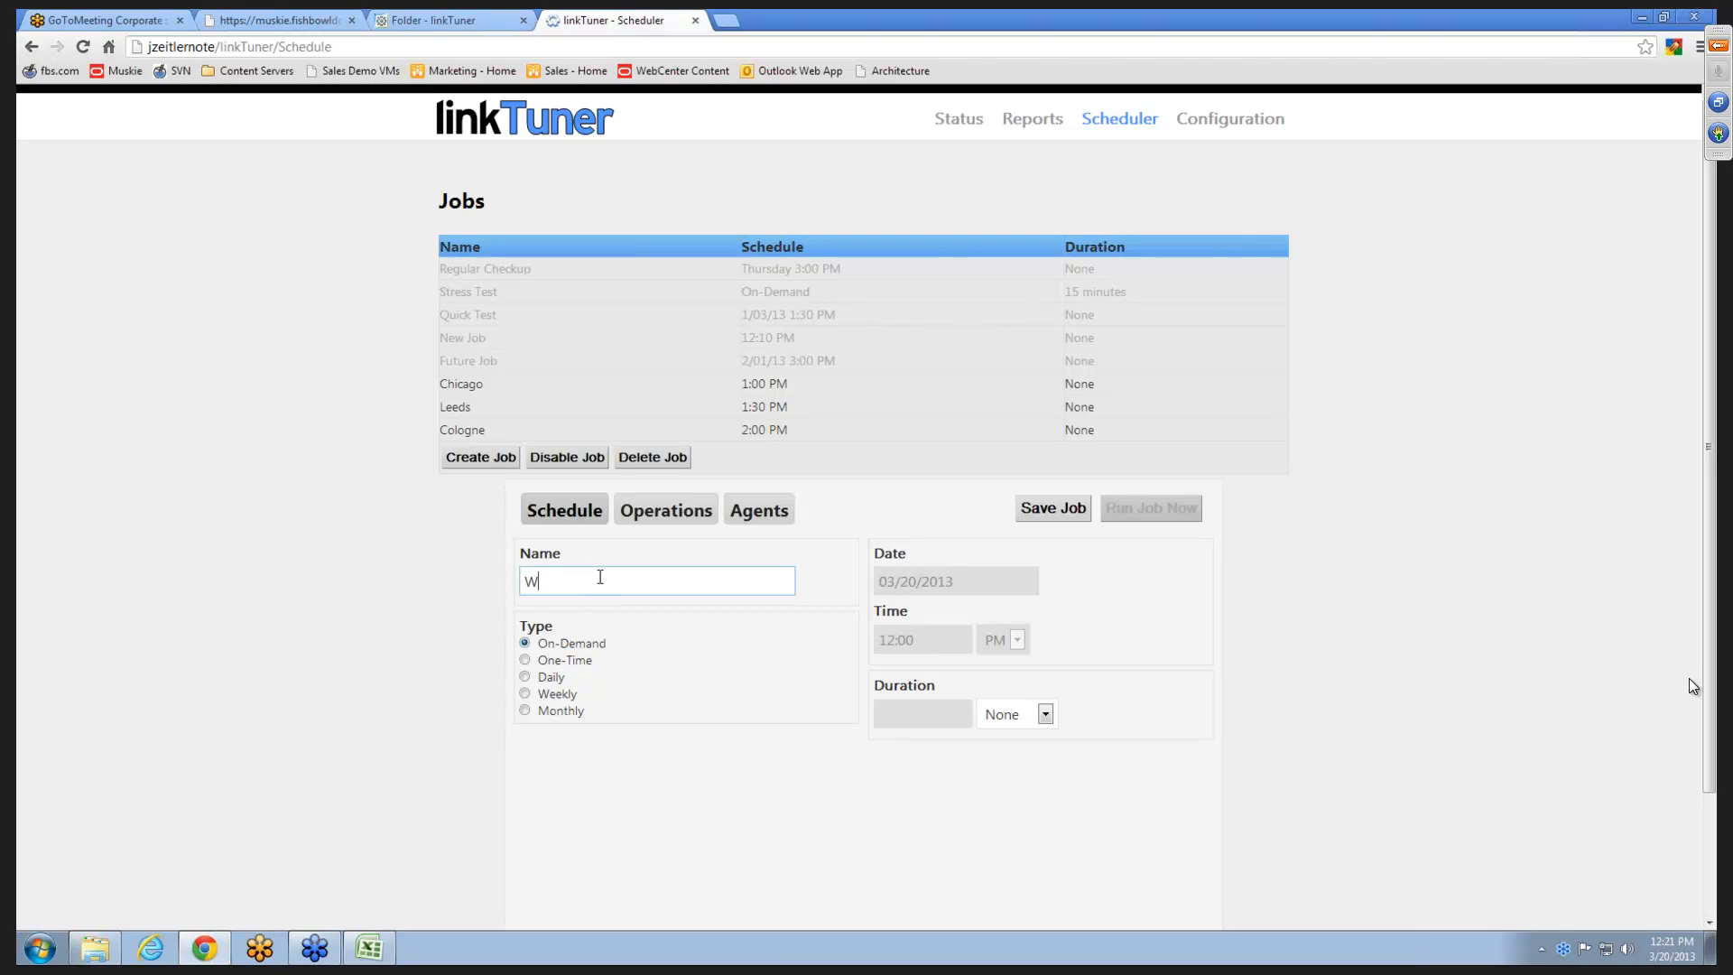
type("ebinar Dem")
left_click(526, 662)
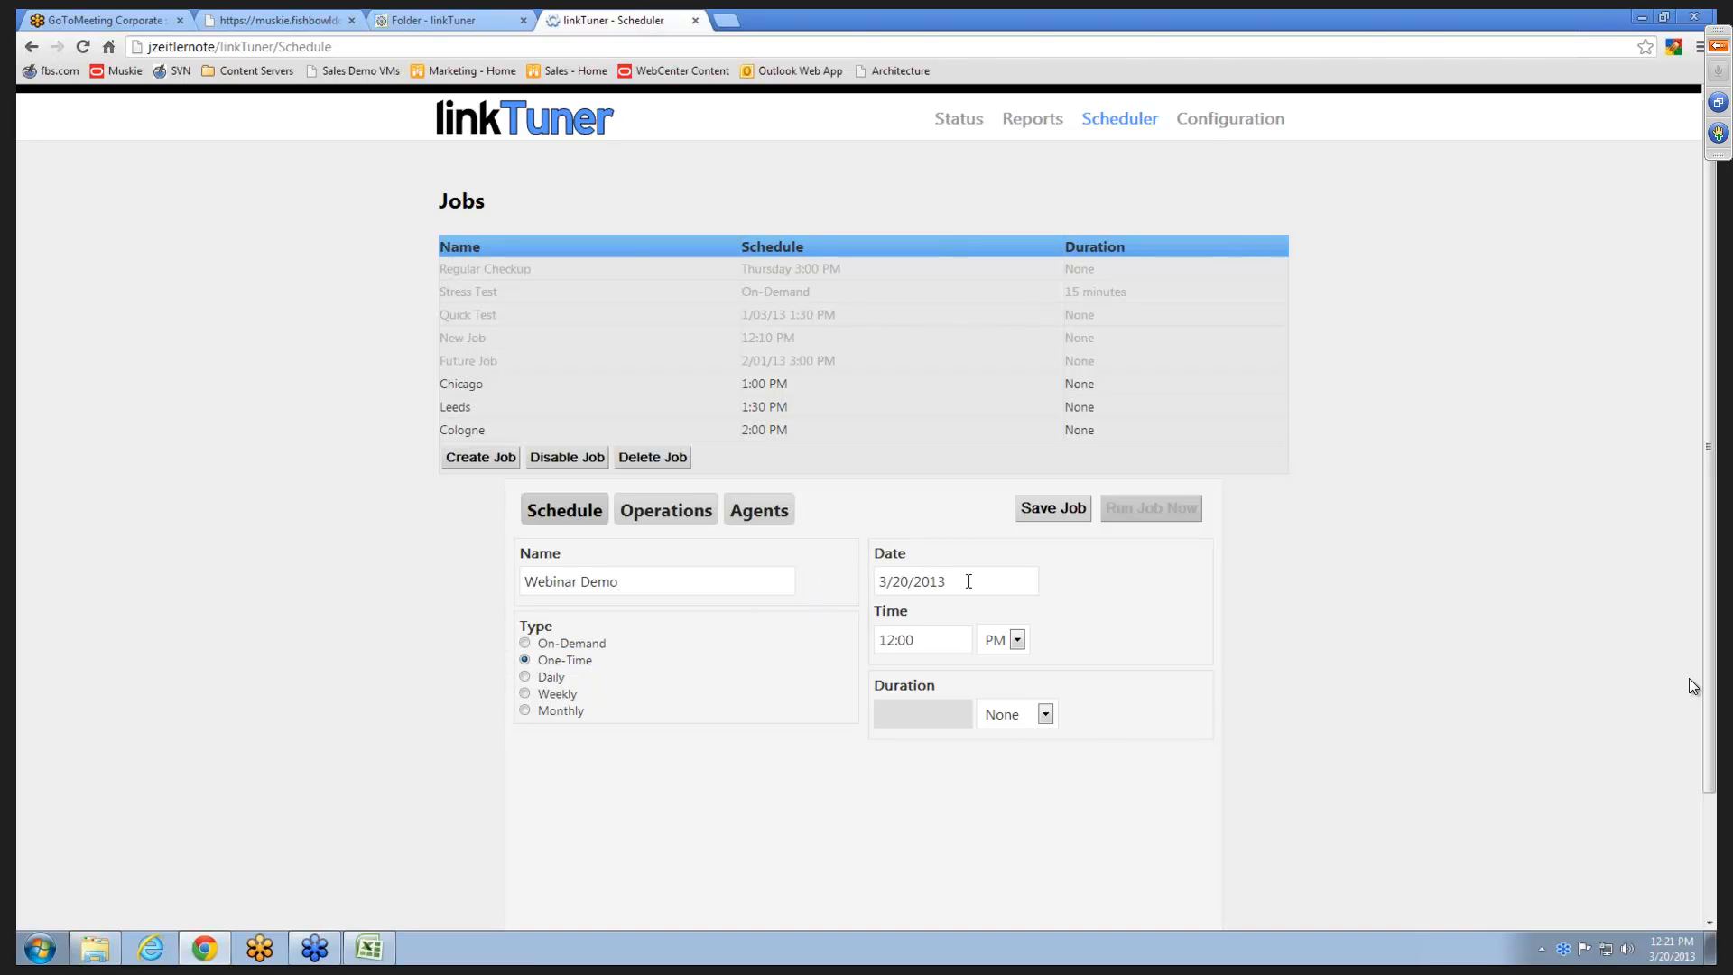
- Pick March 20, 2013 as the Webinar Demo job's run date
left_click(964, 582)
left_click(1197, 615)
left_click(970, 581)
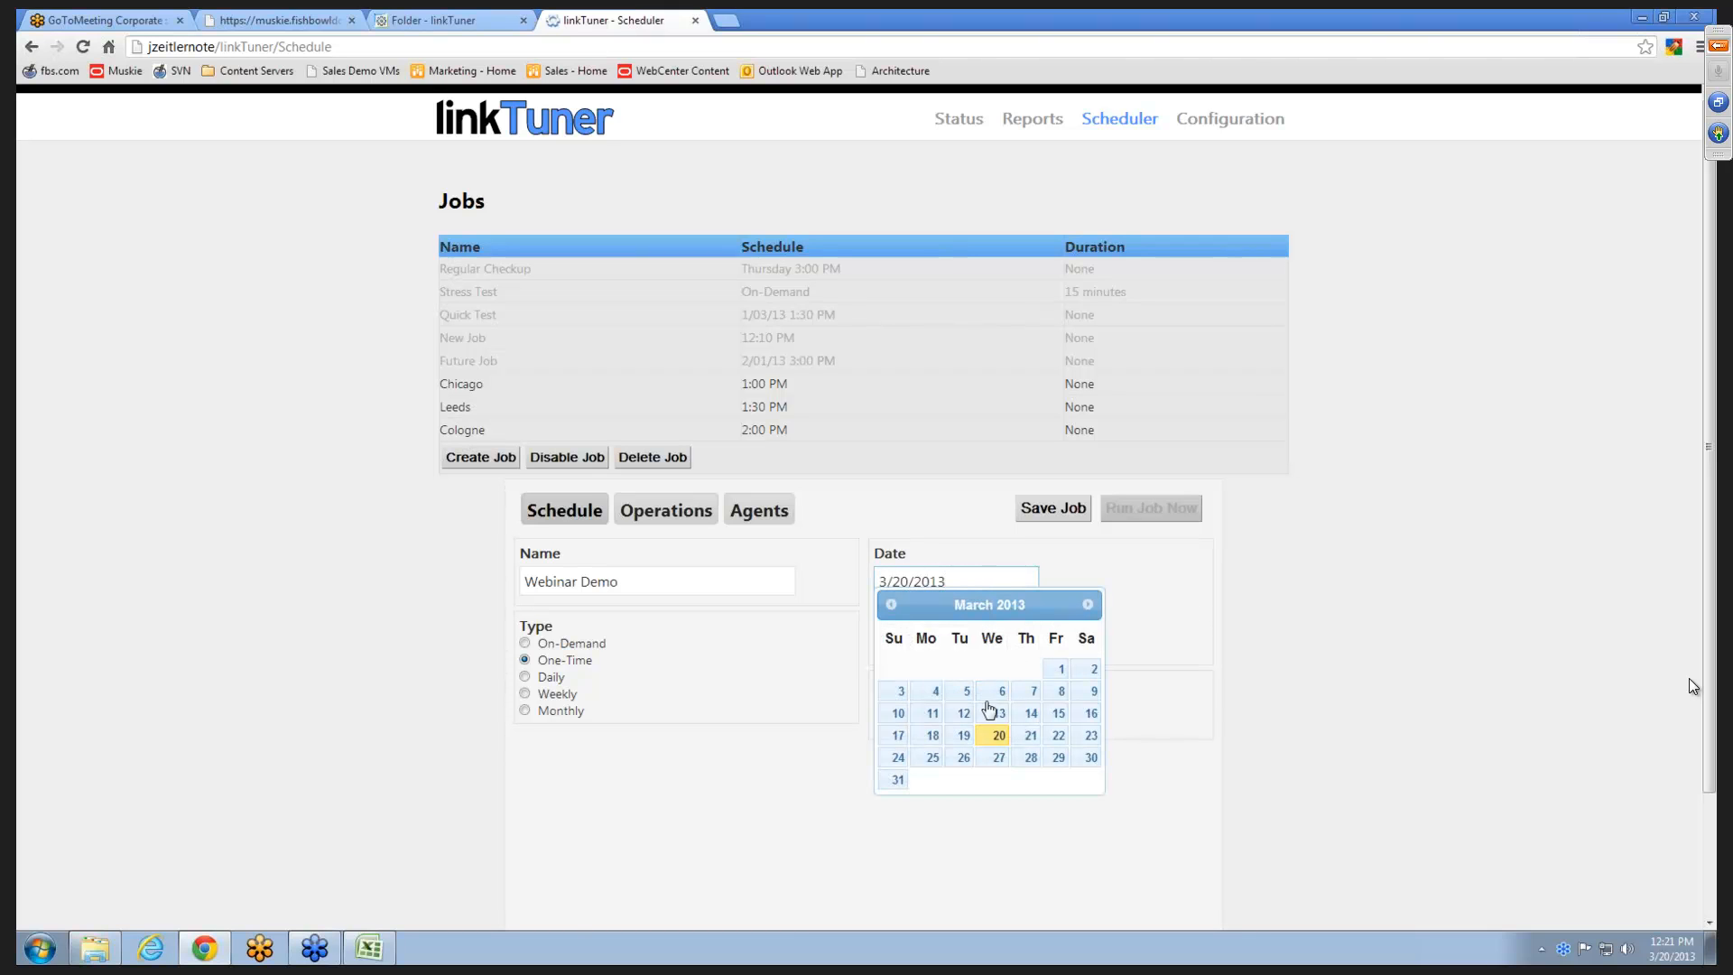
left_click(994, 734)
key("Tab")
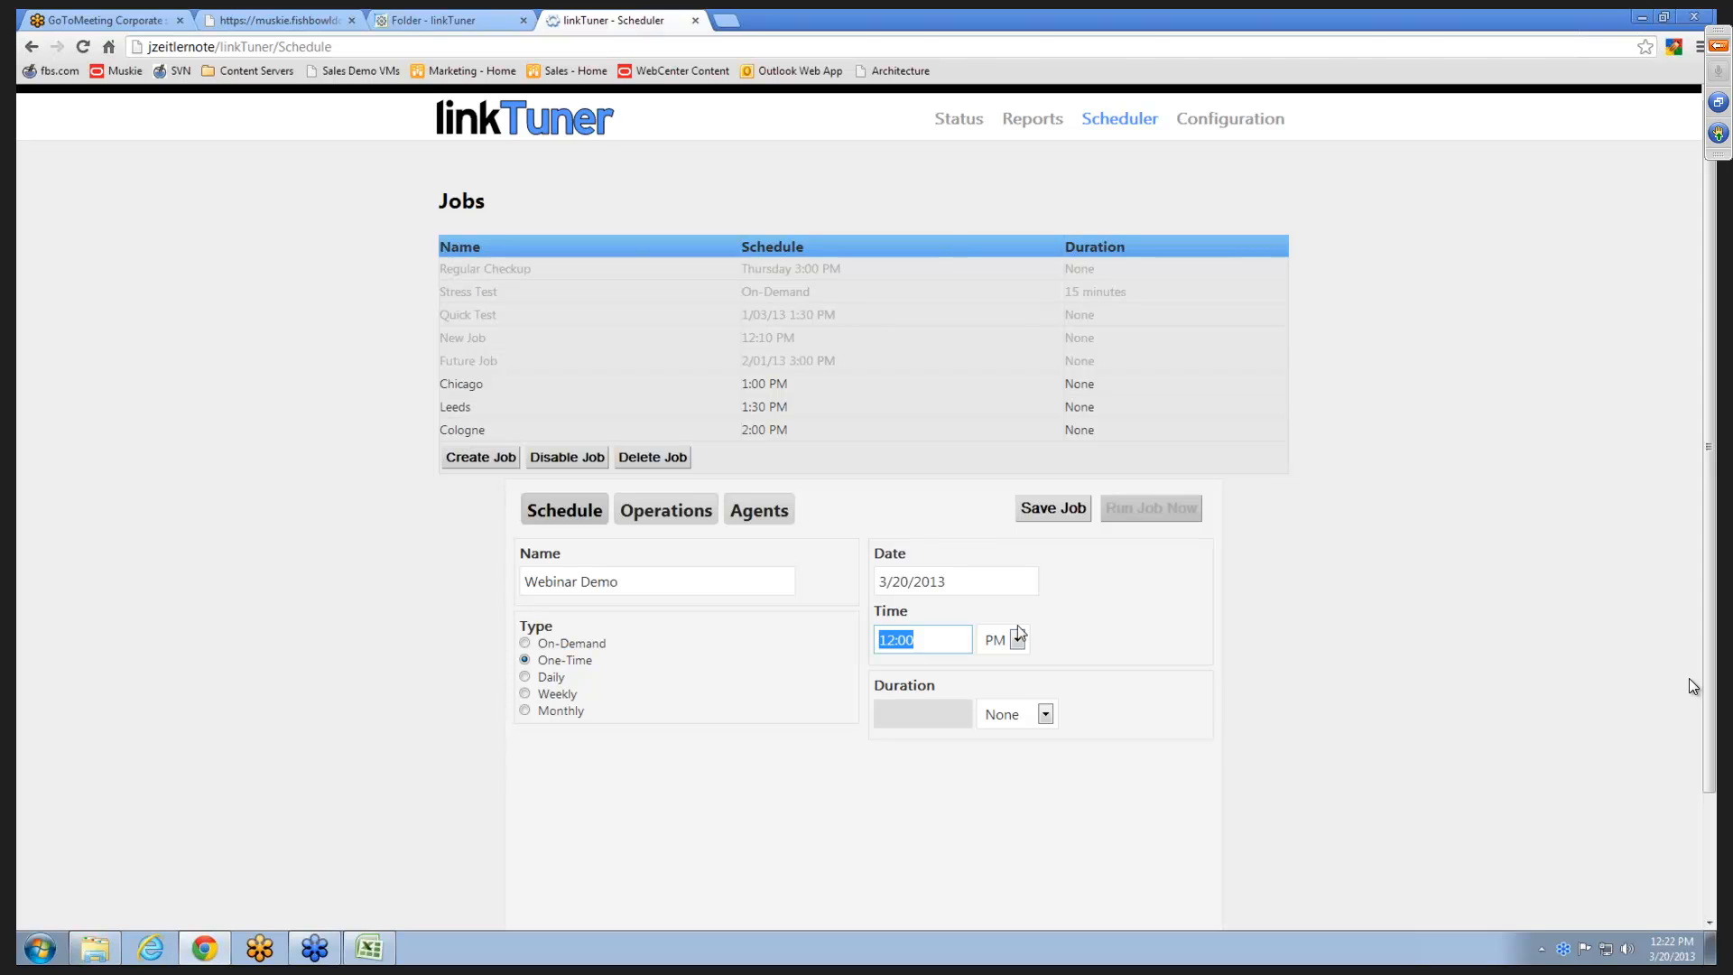
- Try entering 1800 as the Webinar Demo job's start time
left_click(946, 646)
left_click(1069, 646)
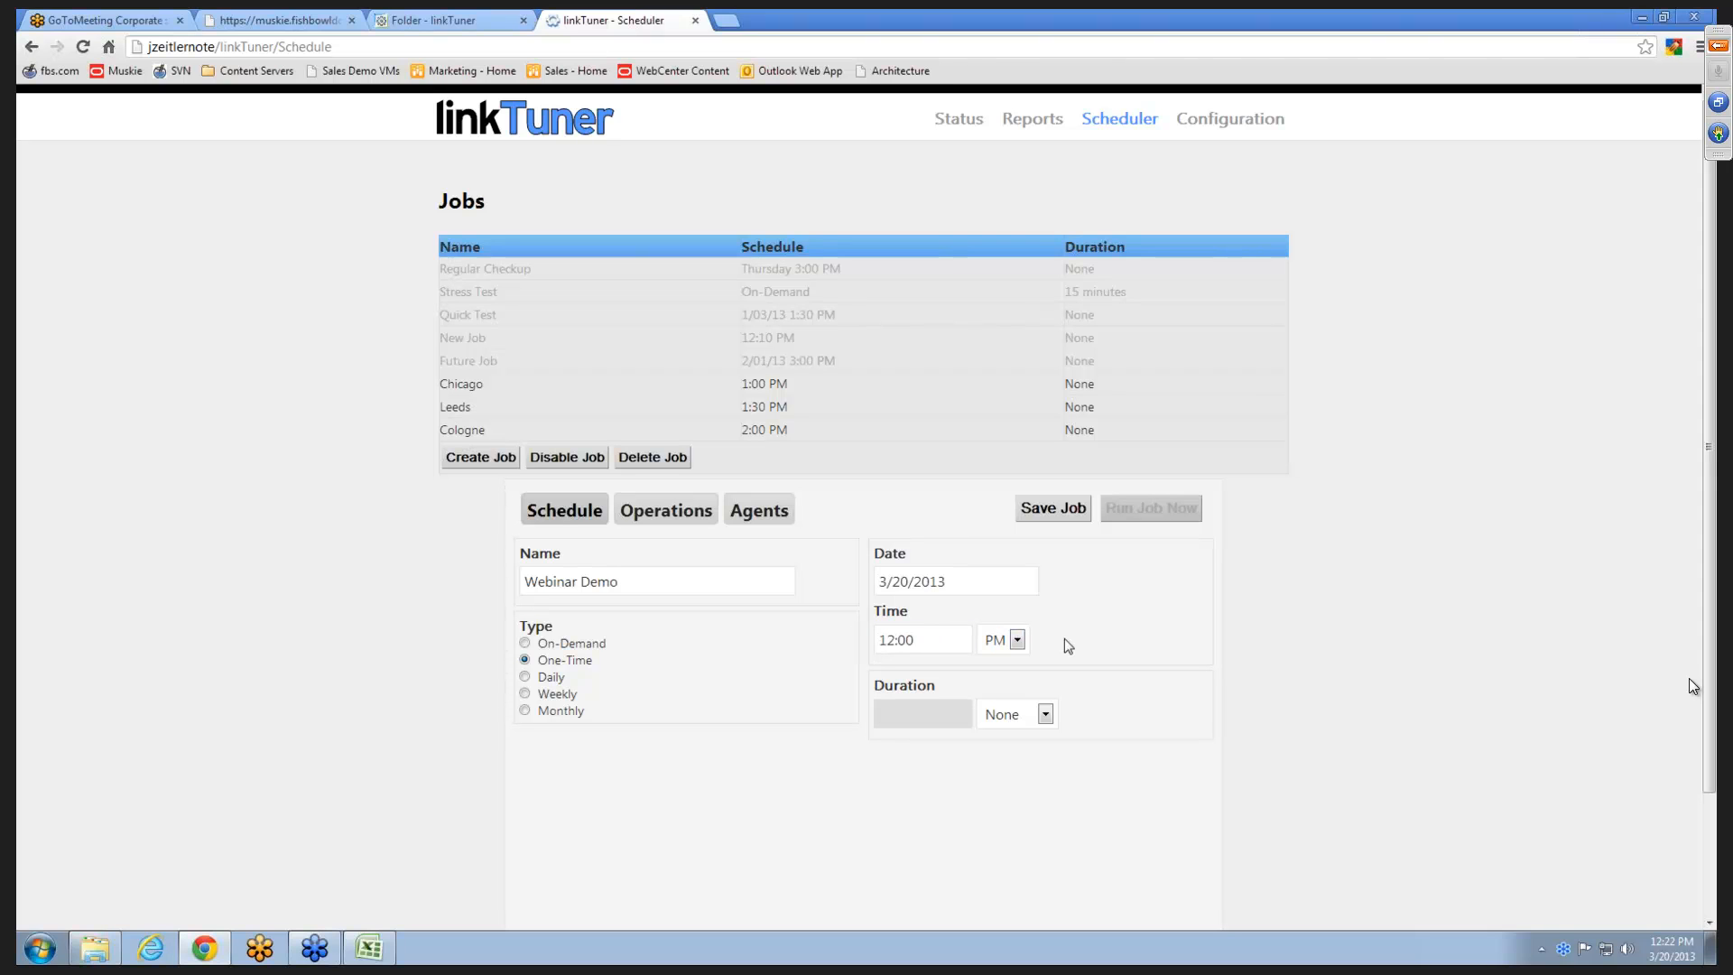
left_click(1017, 641)
left_click(1018, 641)
key("shift+Tab")
type("1800")
- Set the Webinar Demo job's start time to 12:00 PM
left_click_drag(921, 635, 835, 624)
type("1200")
left_click(1004, 641)
left_click(995, 685)
- Examine the duration unit options for the Webinar Demo job, keeping the duration at None
left_click(1044, 715)
left_click(1125, 646)
left_click(1047, 714)
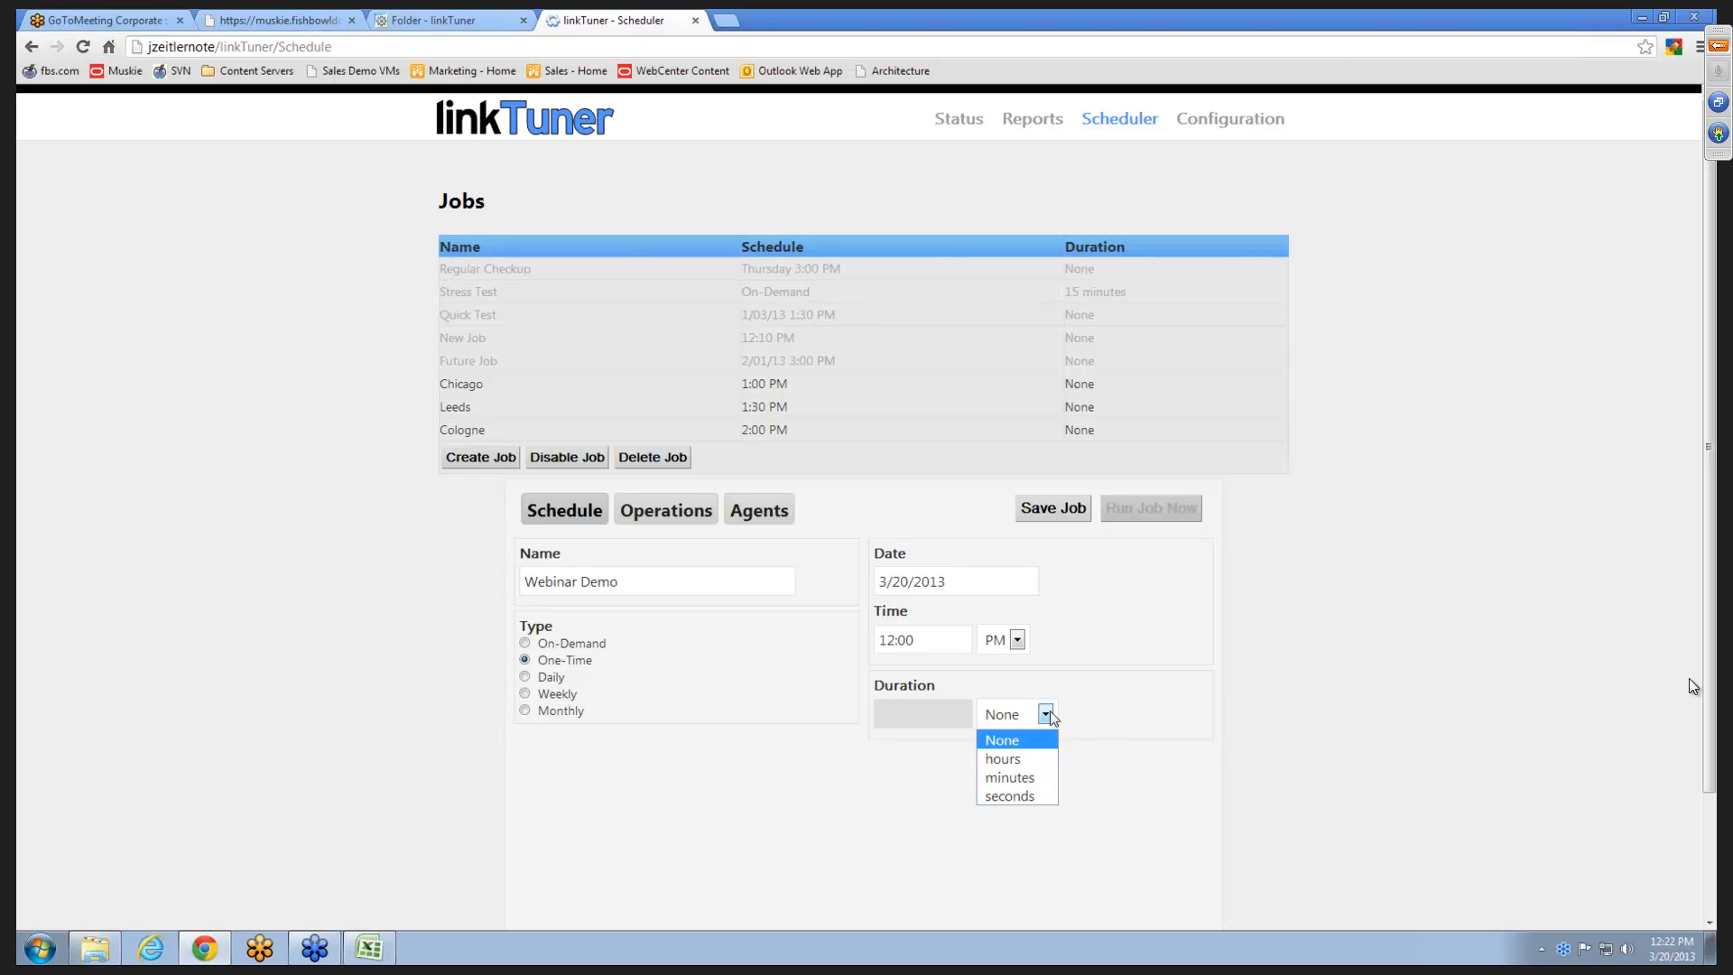
left_click(1046, 714)
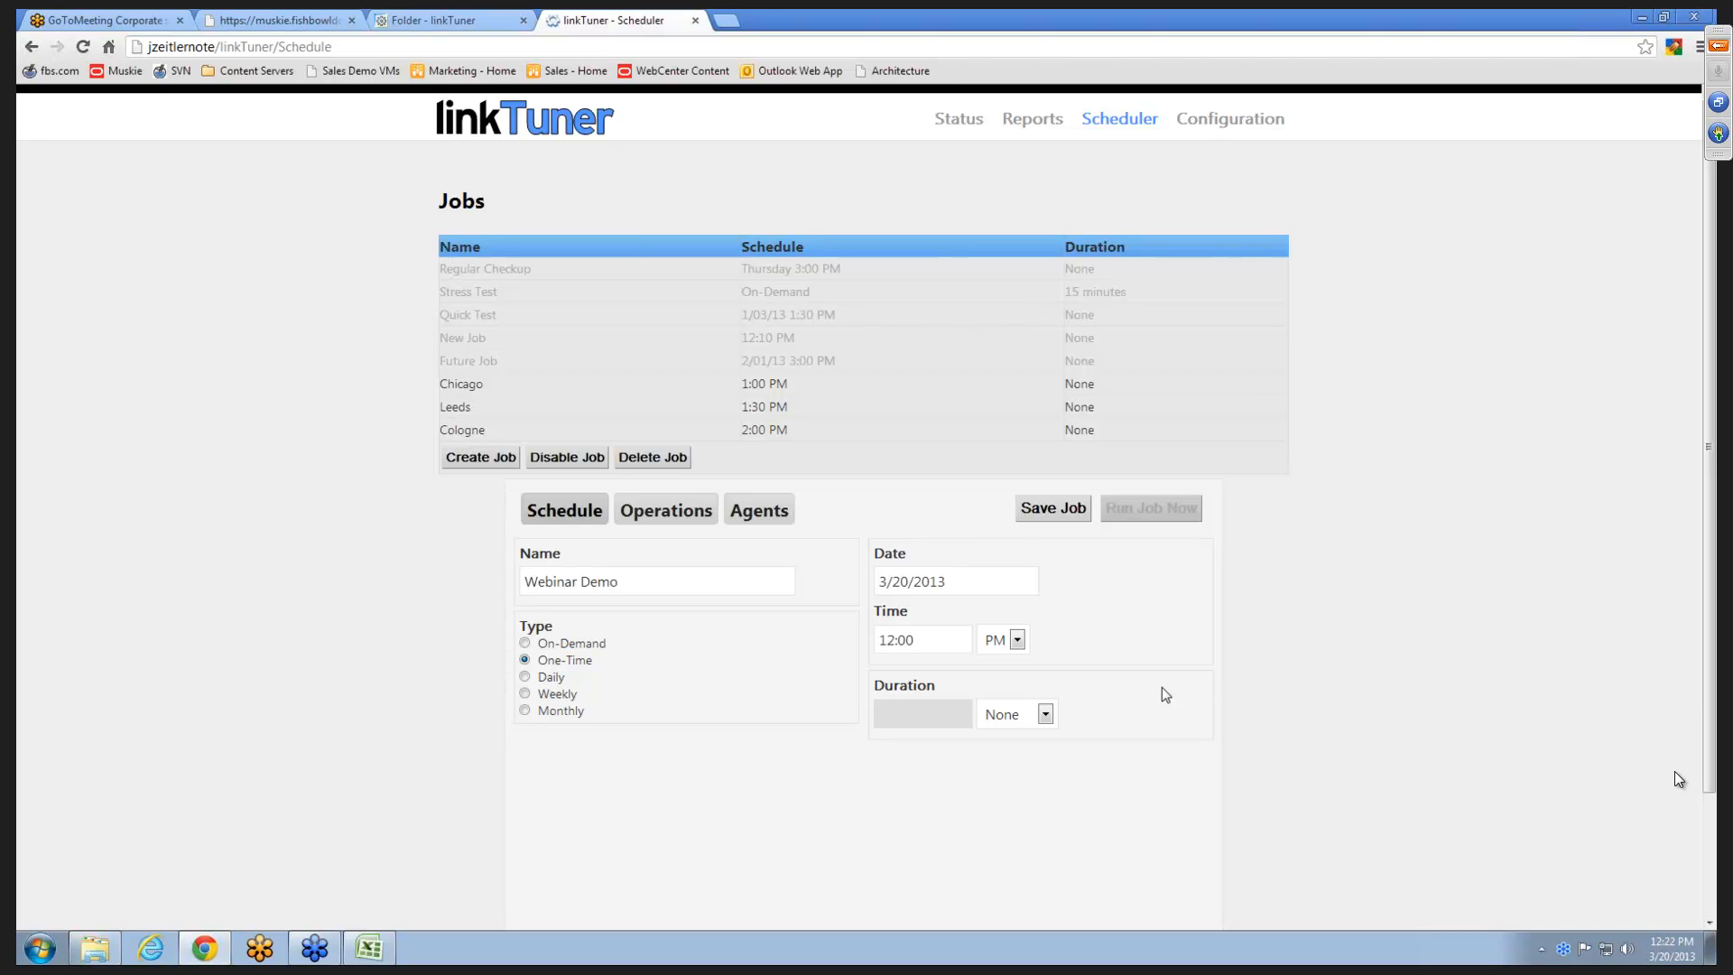
left_click(1043, 714)
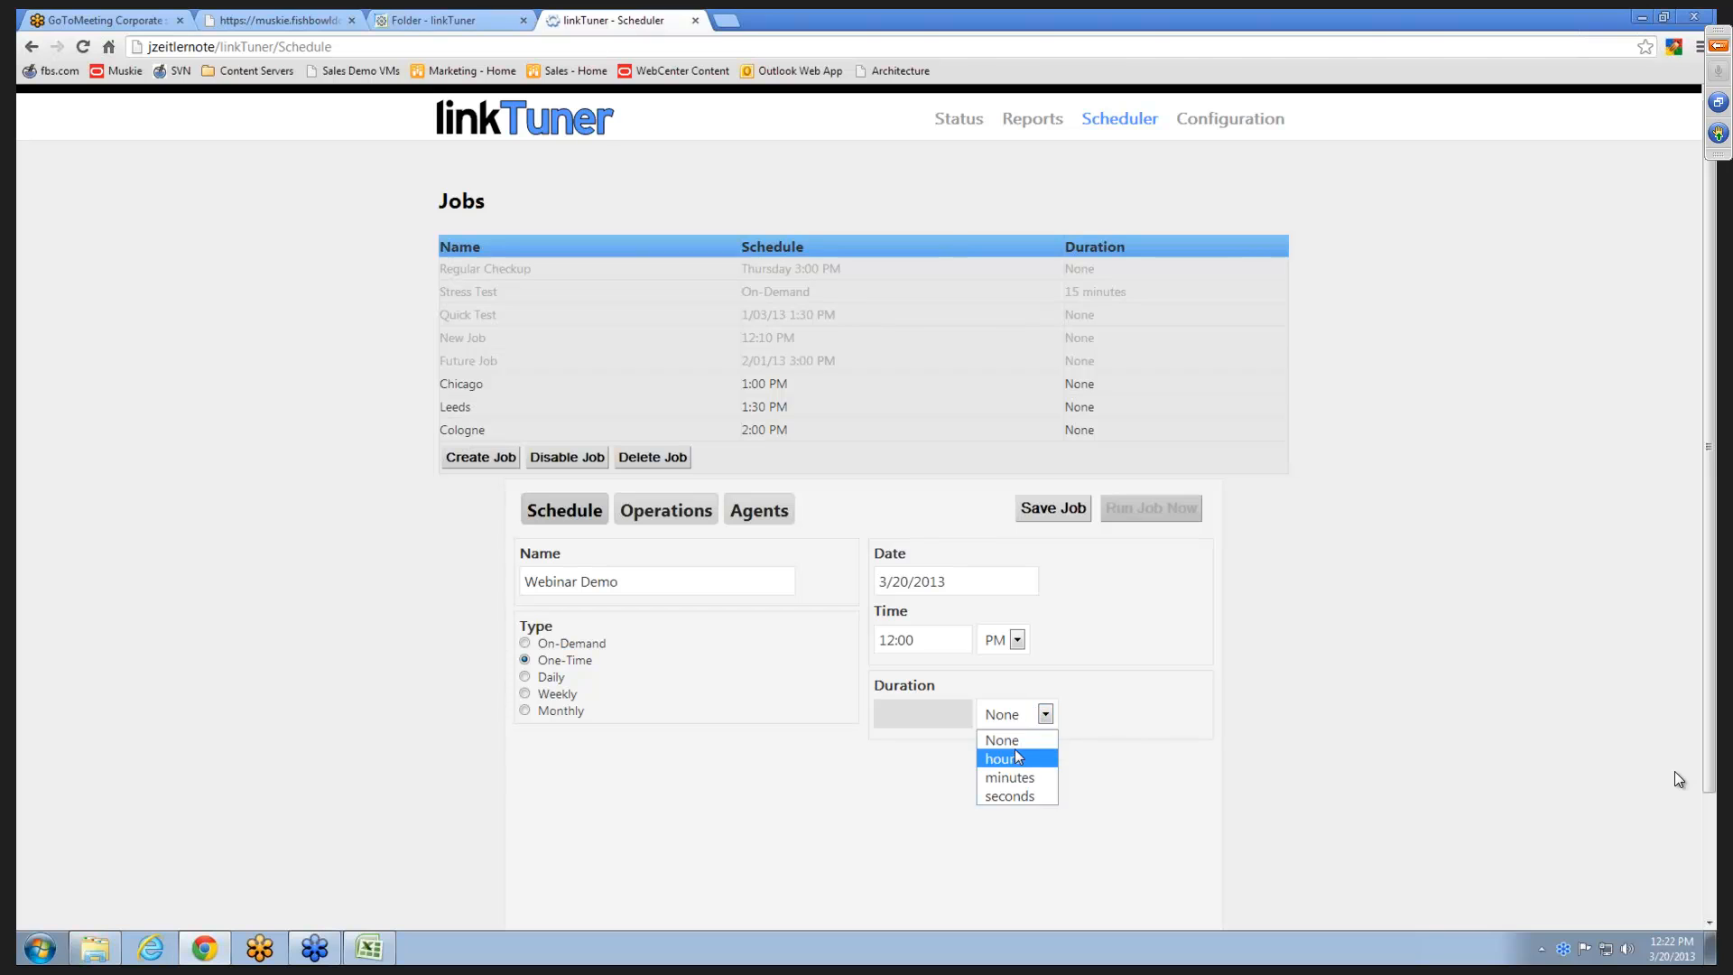
left_click(1157, 691)
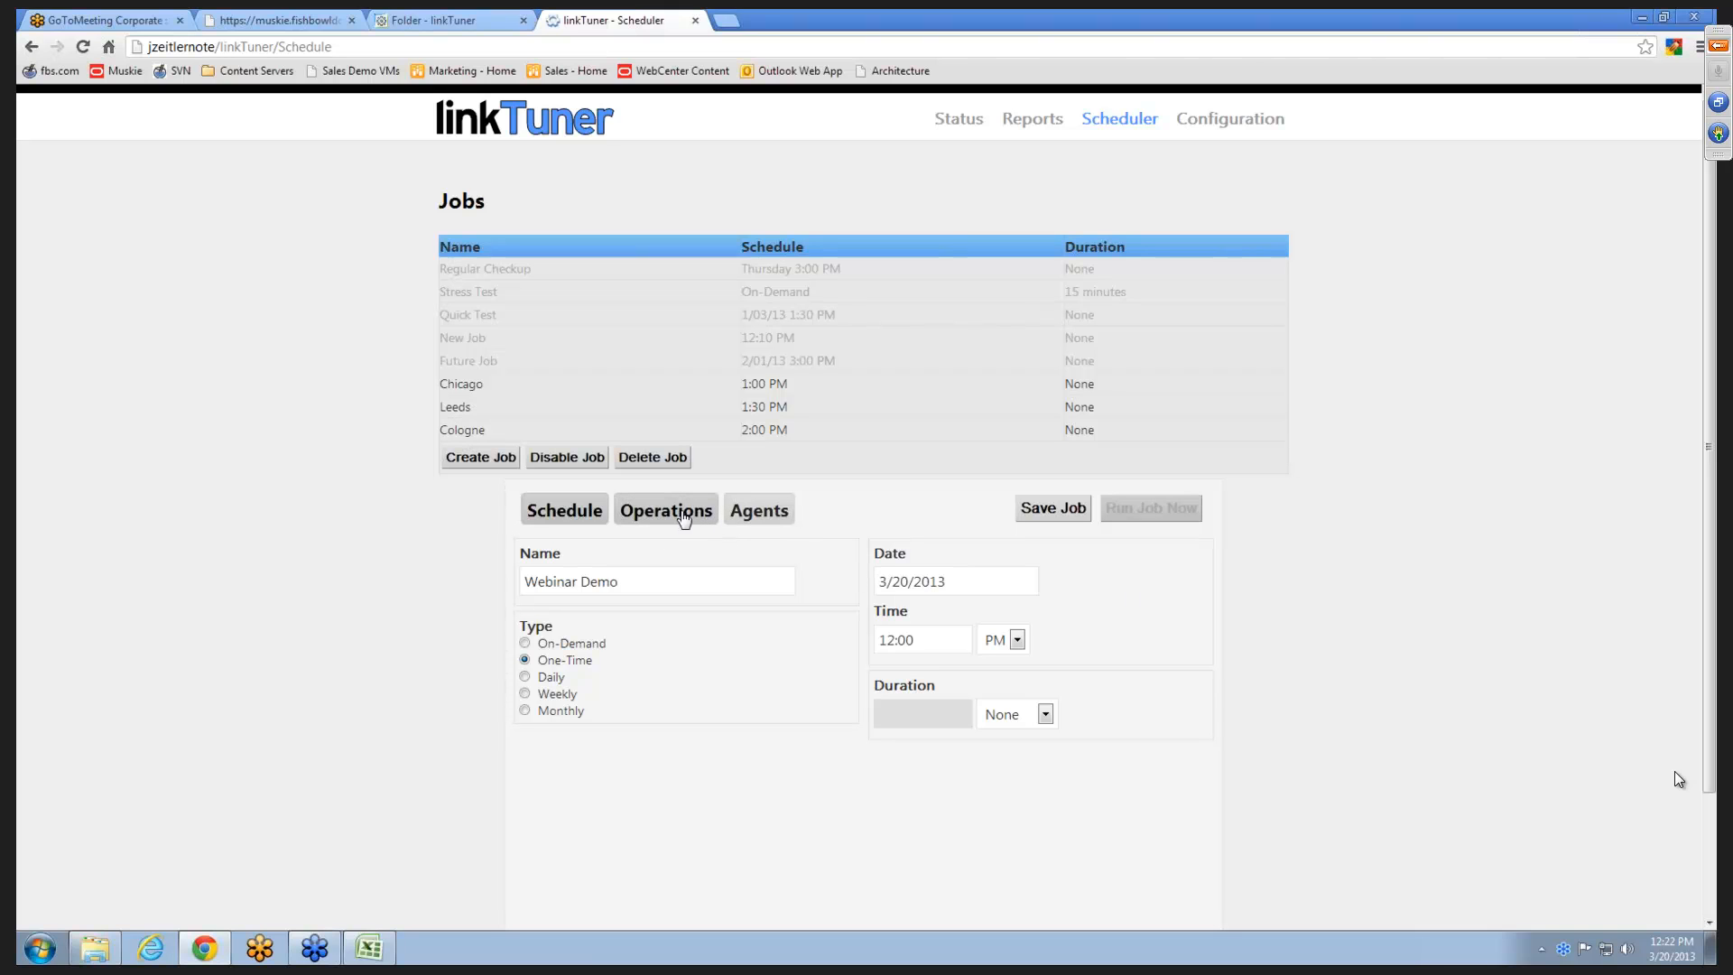
- Add pump.asm to the objects in the job's operations settings and remove it again
left_click(684, 517)
scroll(1250, 672, "down", 1)
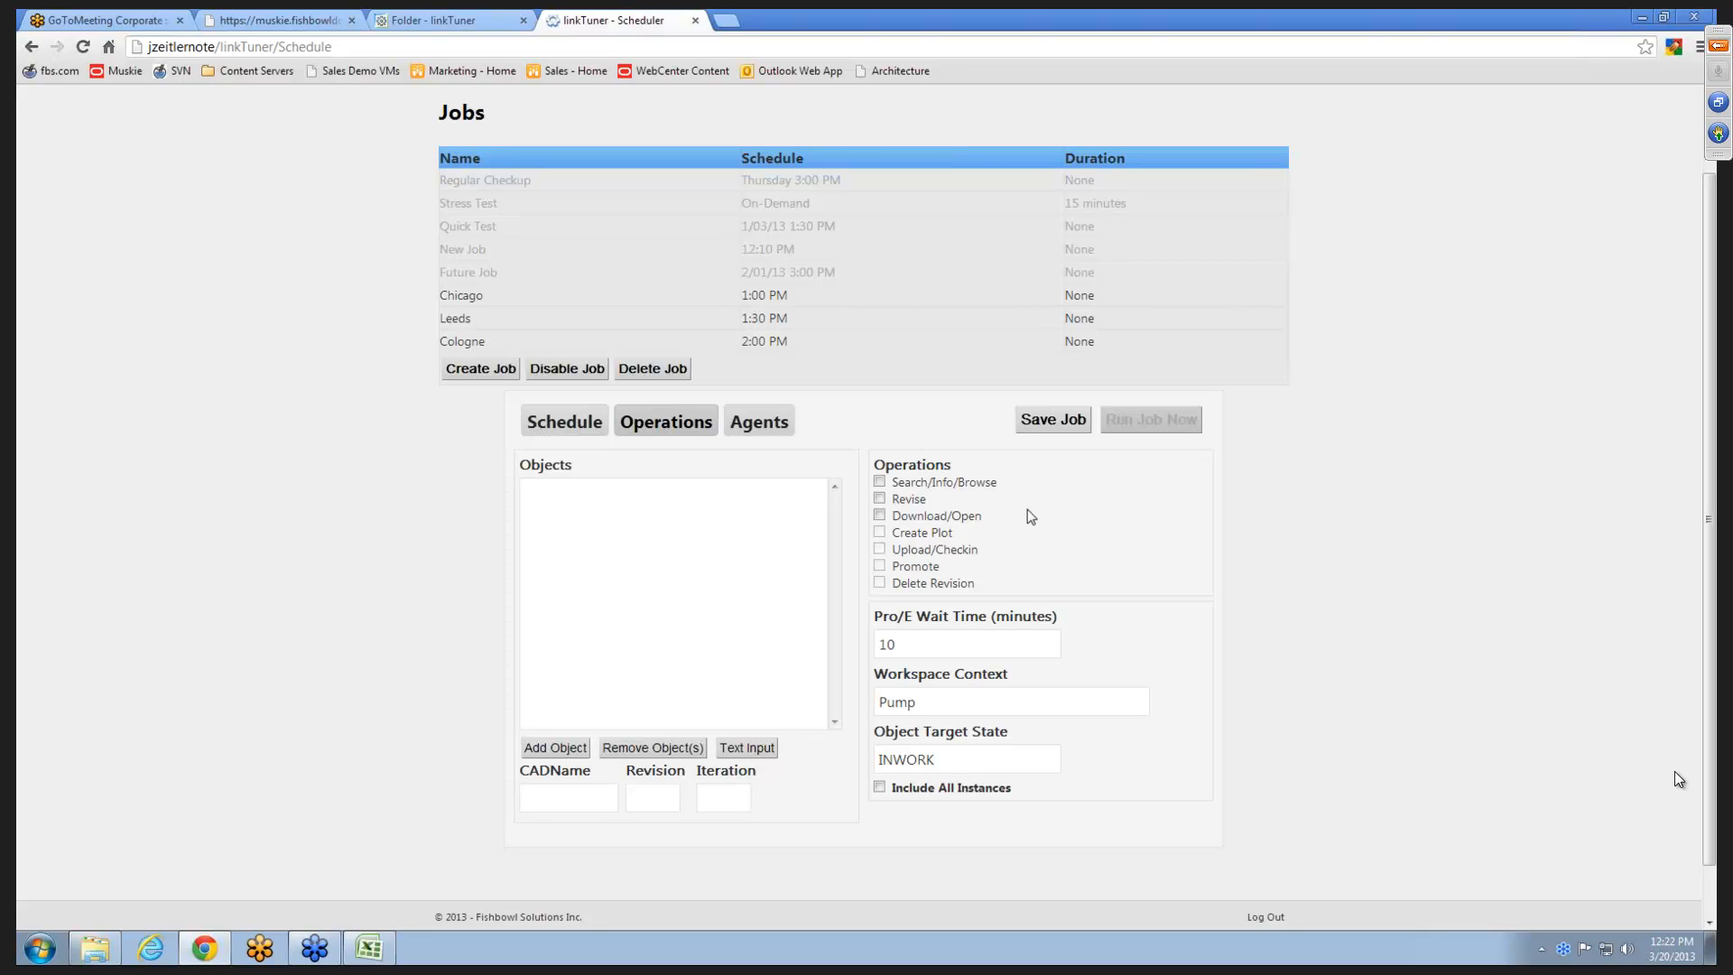
left_click(567, 792)
type("pump.asm")
left_click(576, 750)
left_click(558, 786)
left_click(626, 497)
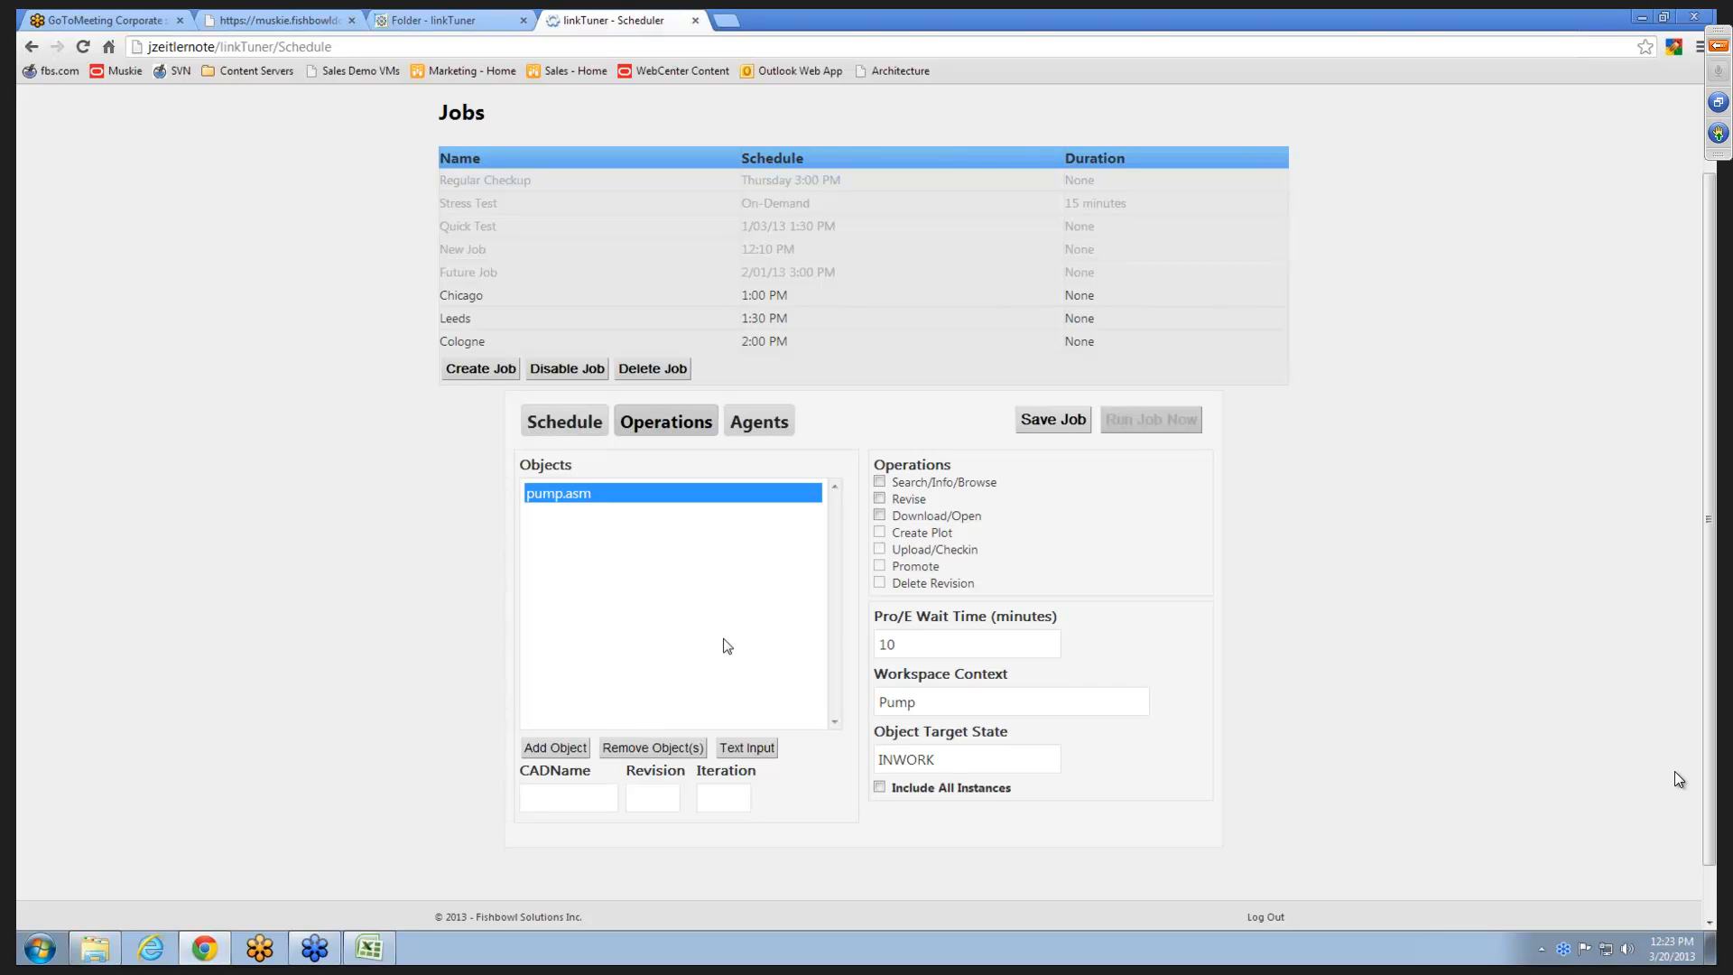
left_click(642, 750)
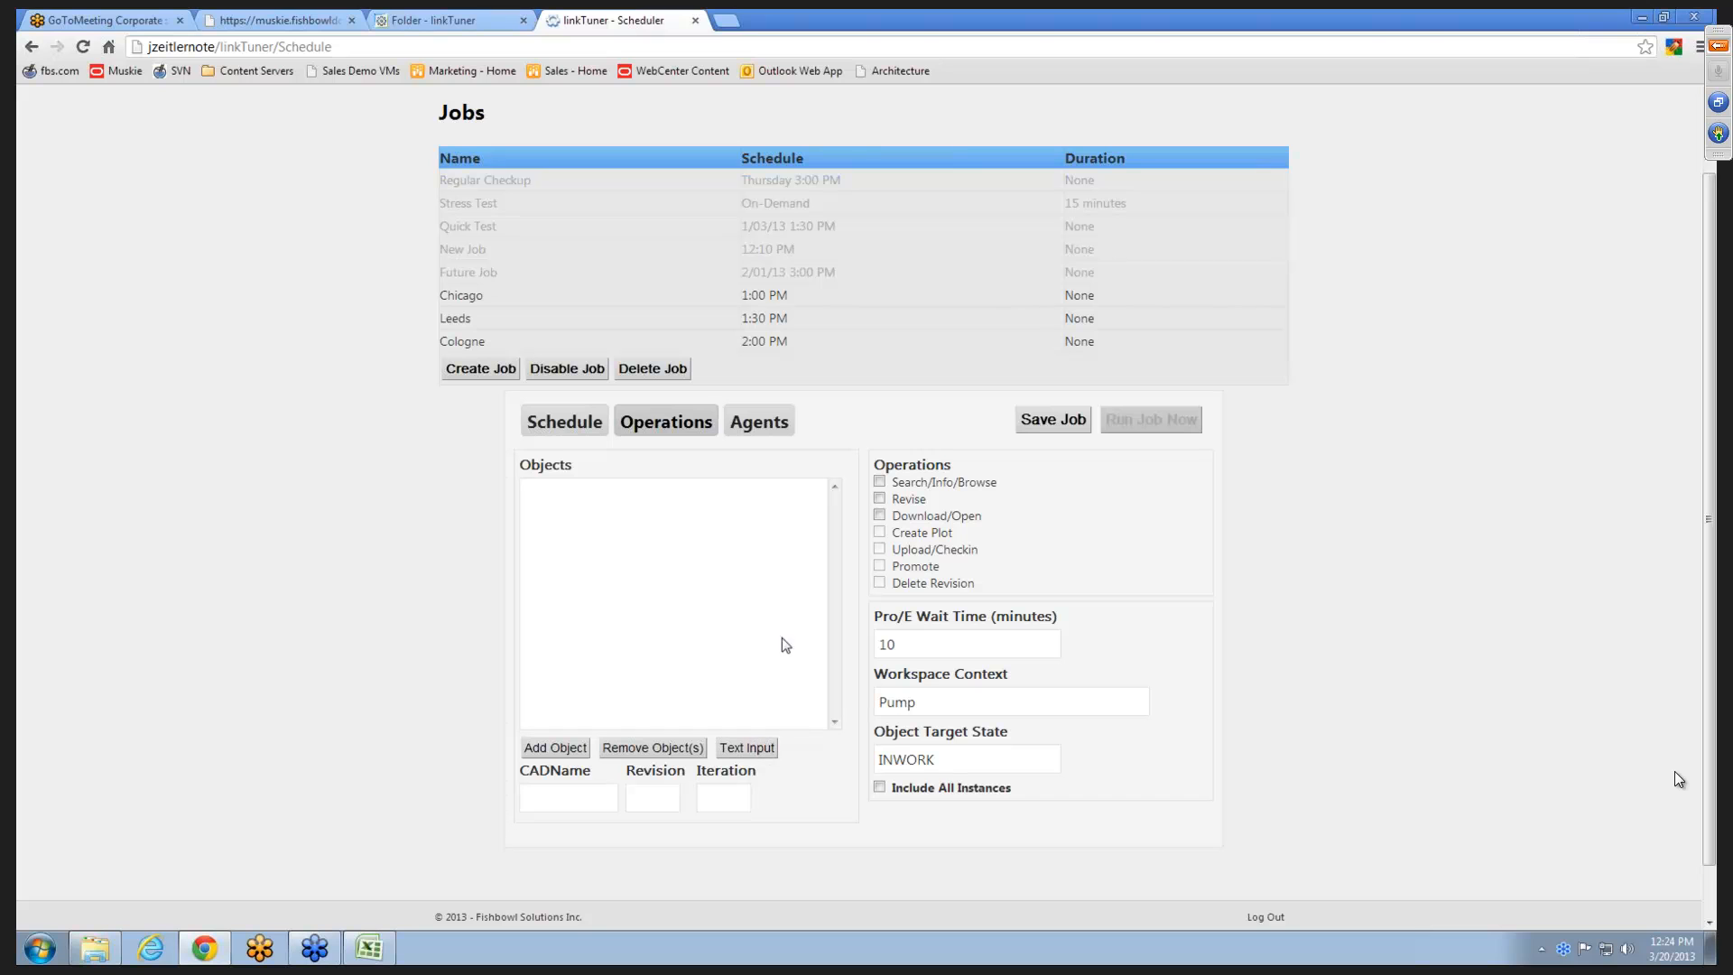
- Enter pump.asm,A.0 and impeller.prt,A.0 on separate lines in the objects' text input
left_click(581, 804)
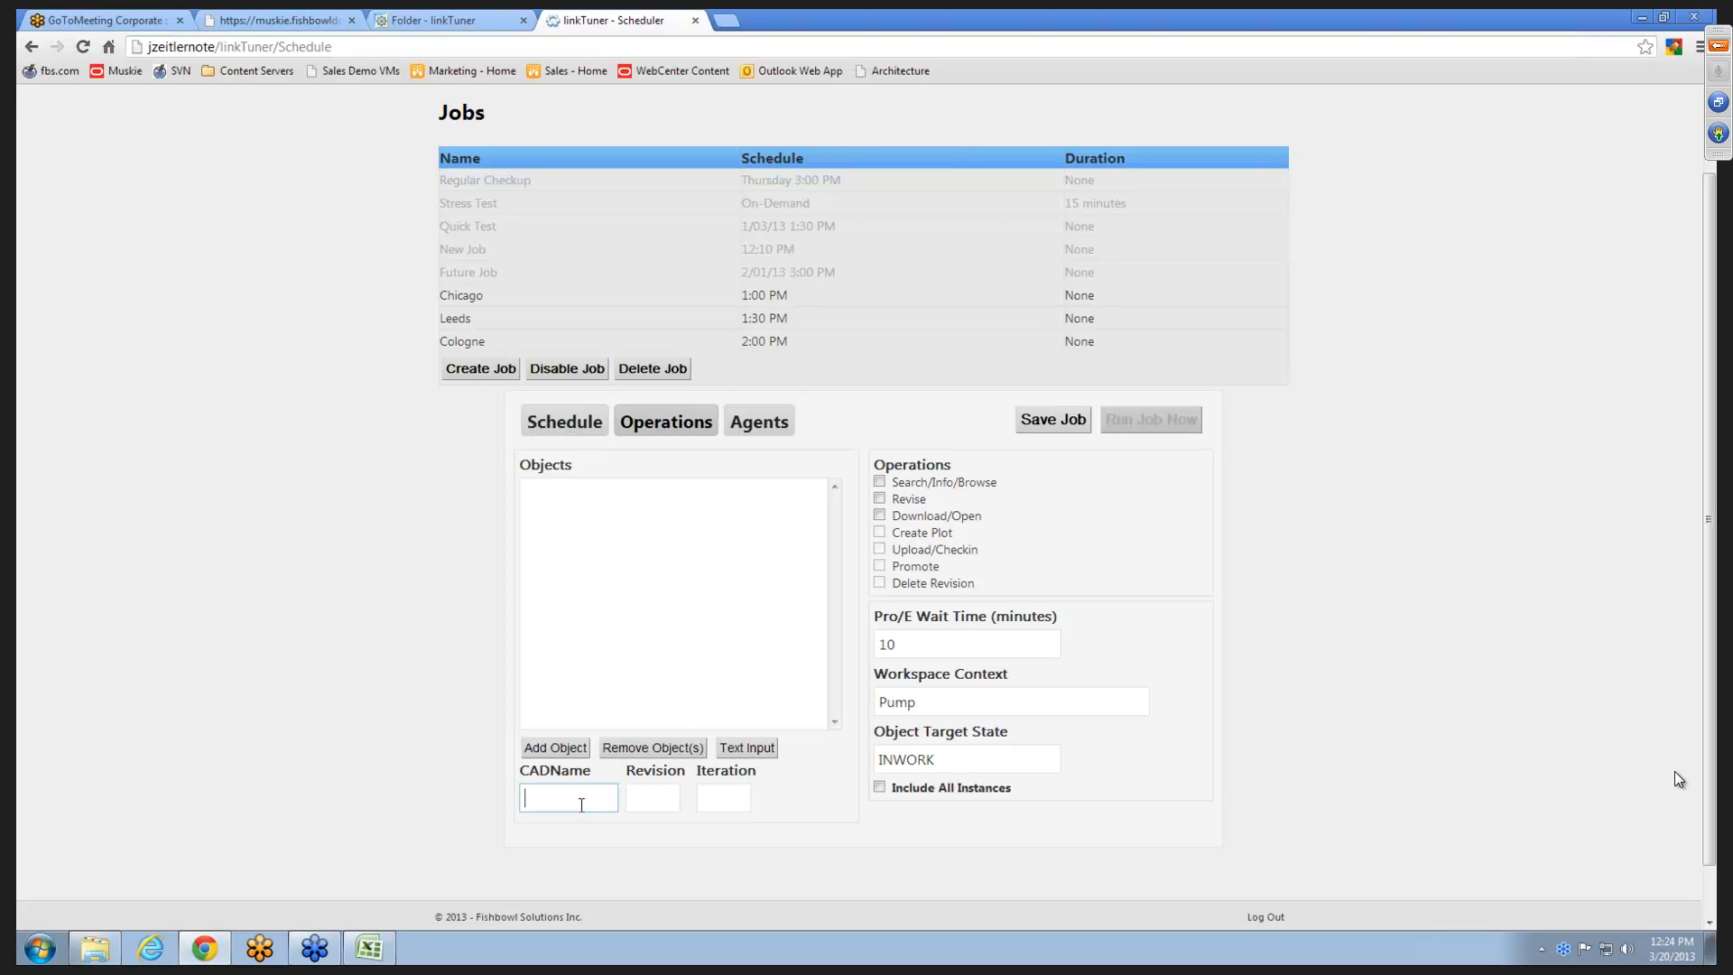
left_click(755, 749)
left_click(678, 551)
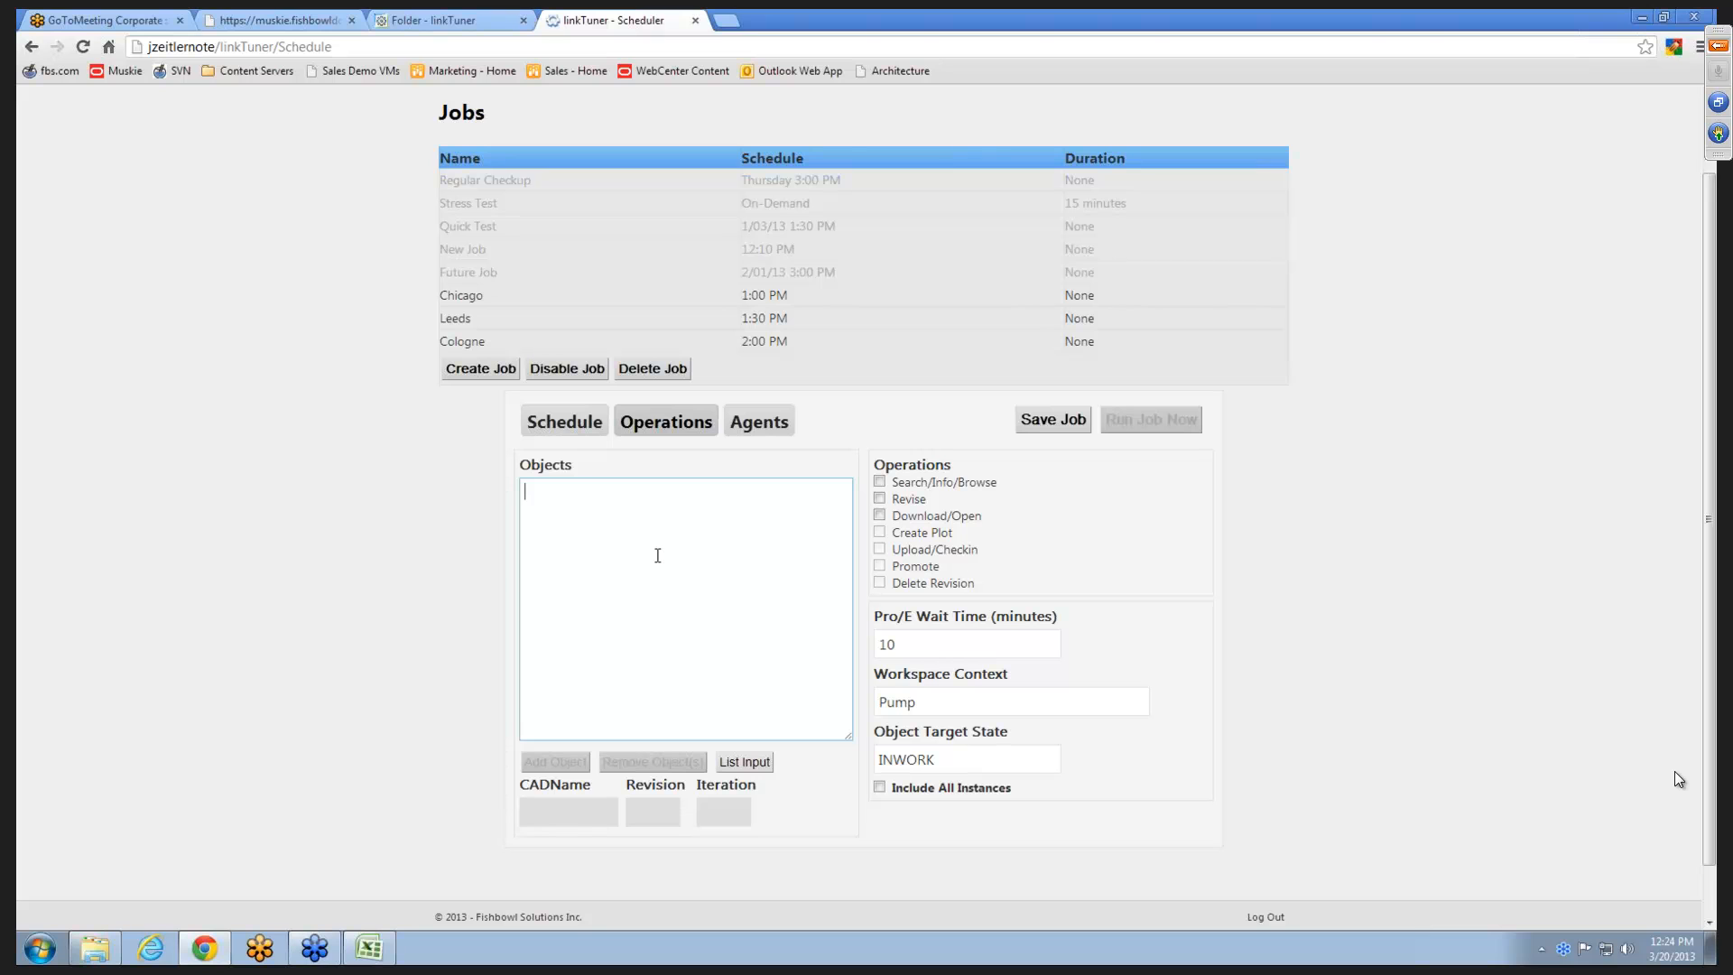
type("pump.asm")
type("A 0")
key("Return")
type("impeller.prt")
key("BackSpace")
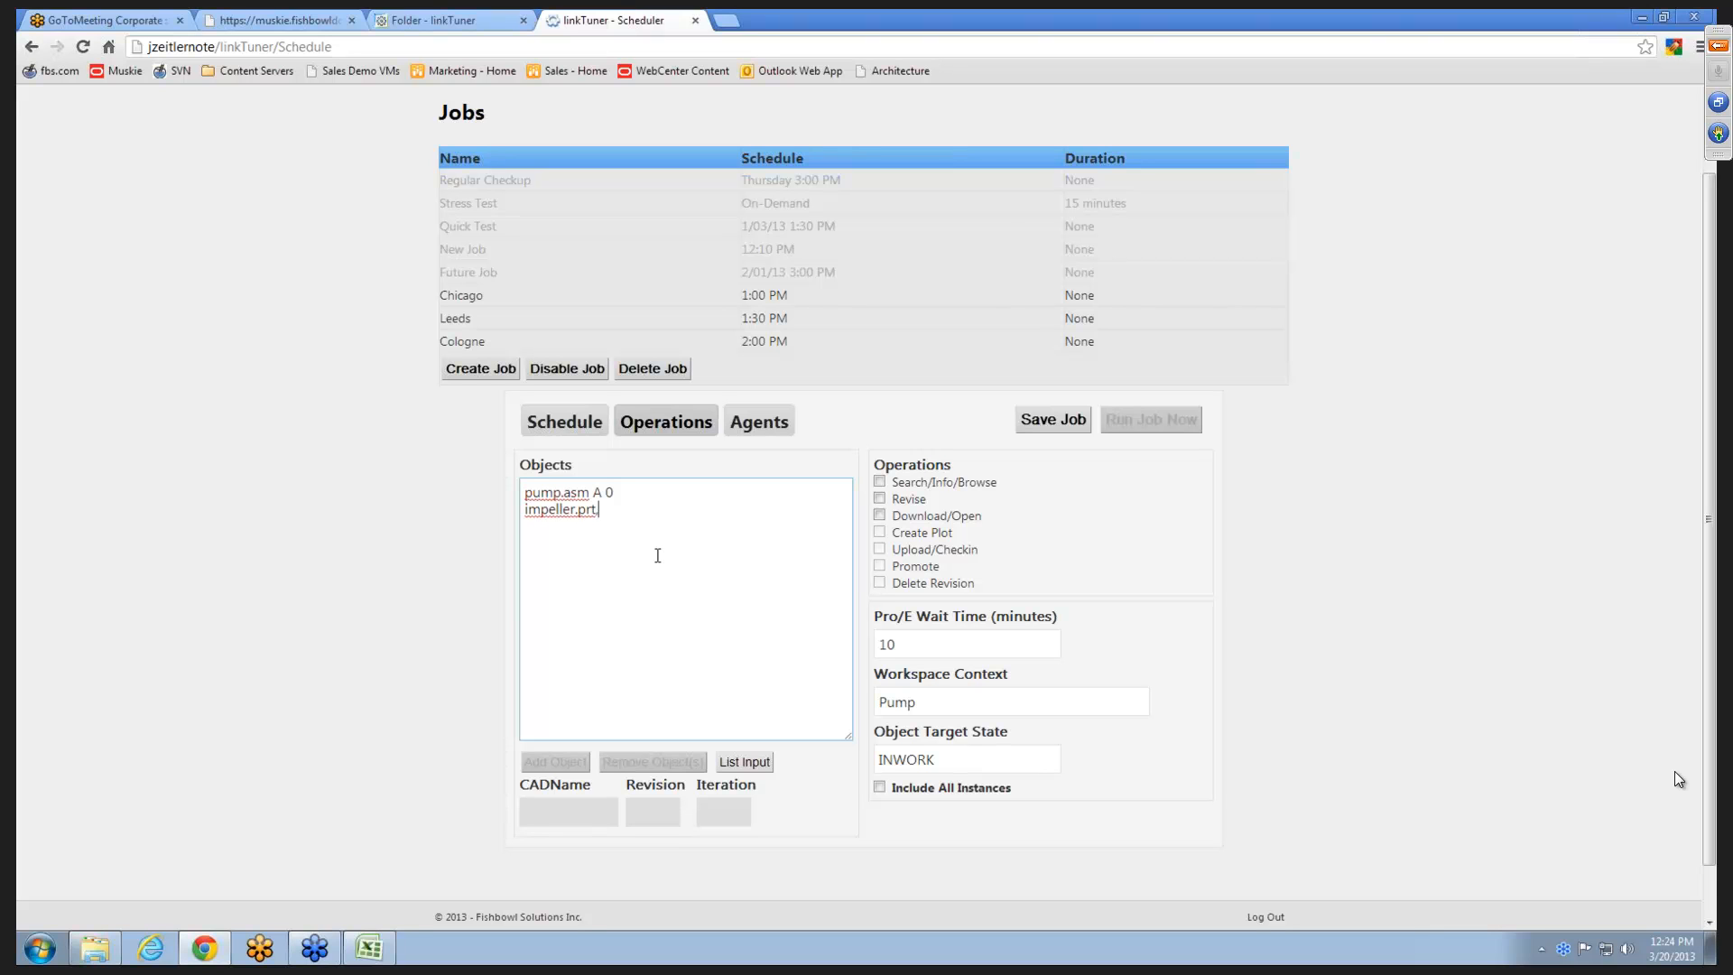
type("A.0")
left_click(393, 604)
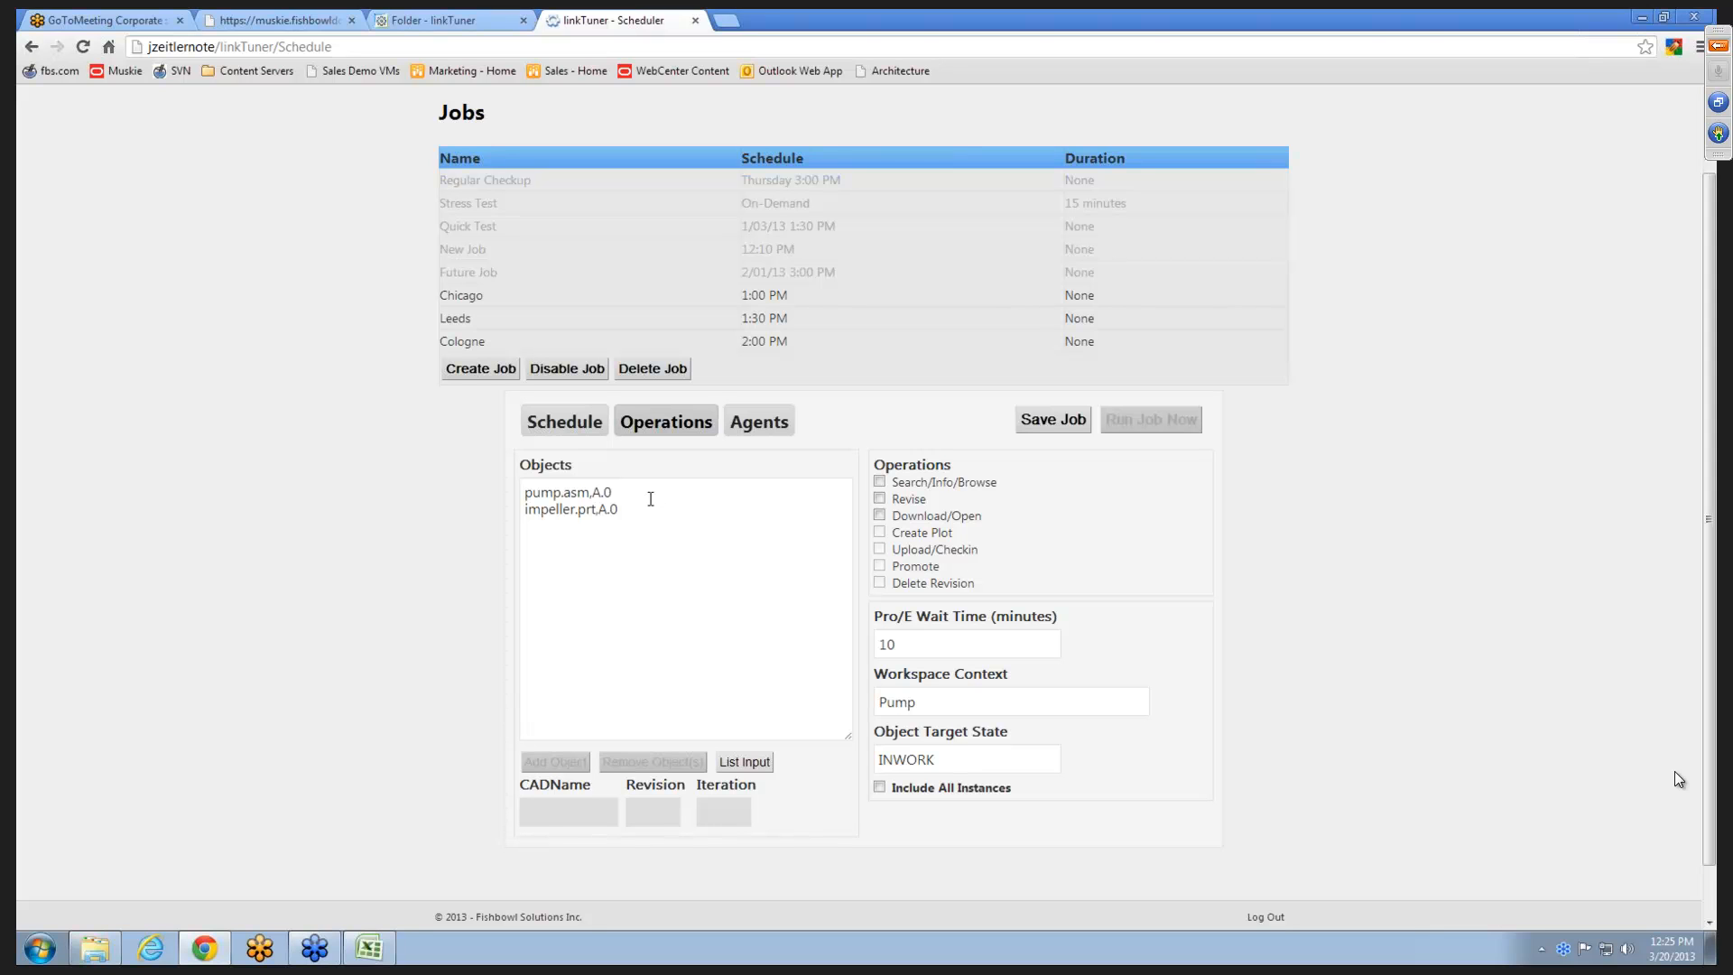
- Clear both object lines from the text input and return to list input
left_click_drag(646, 506, 469, 494)
key("Delete")
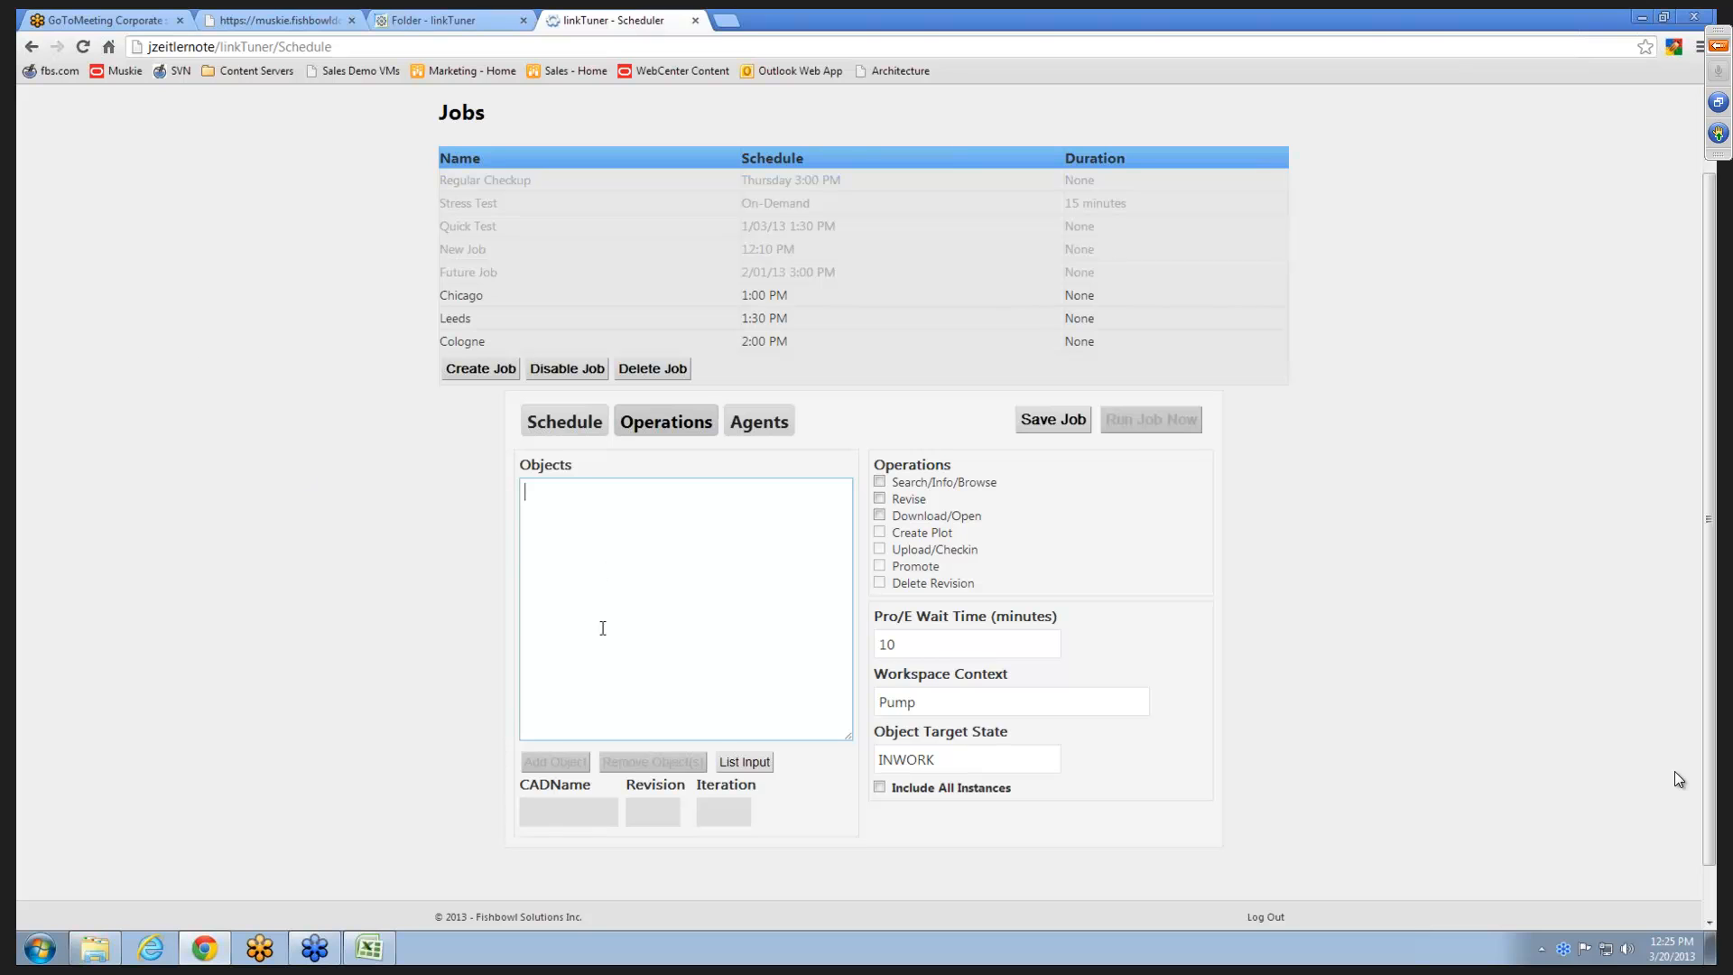
left_click(743, 762)
- Add crank.asm to the Webinar Demo job's object list without a revision or iteration
left_click(582, 787)
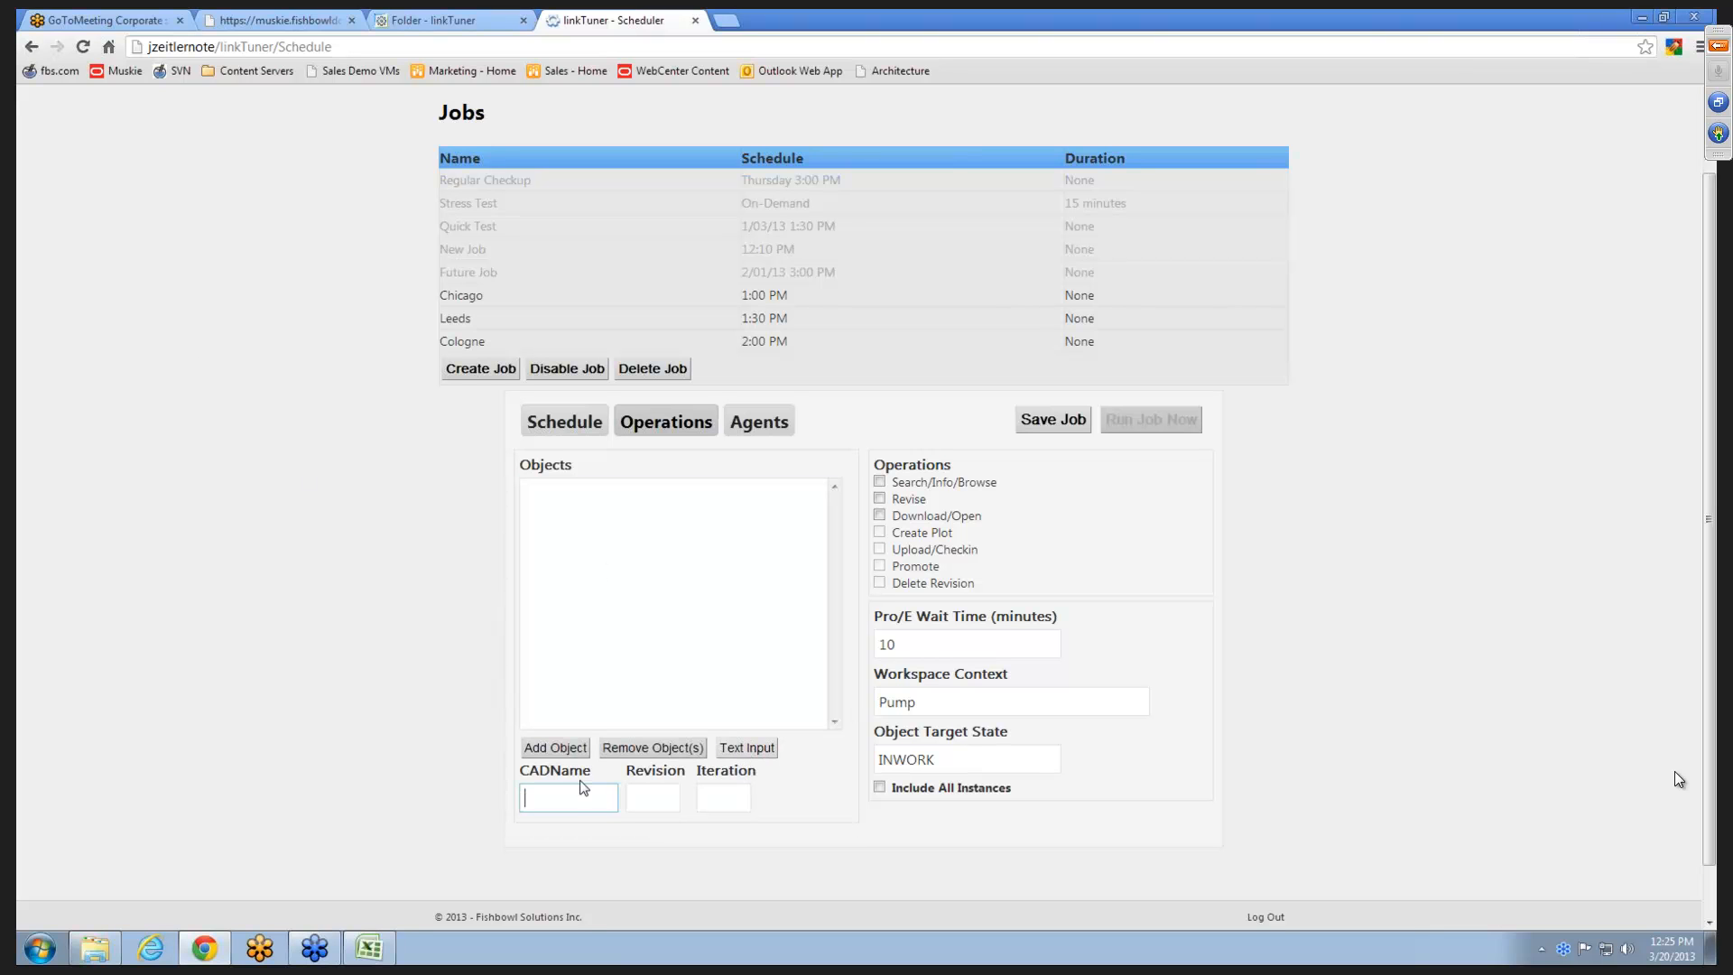
type("crank.asm")
key("Tab")
left_click(596, 789)
left_click(571, 752)
- Add piston.asm and bolt.prt to the Webinar Demo job's object list
left_click(581, 794)
type("piston.asm")
left_click(555, 748)
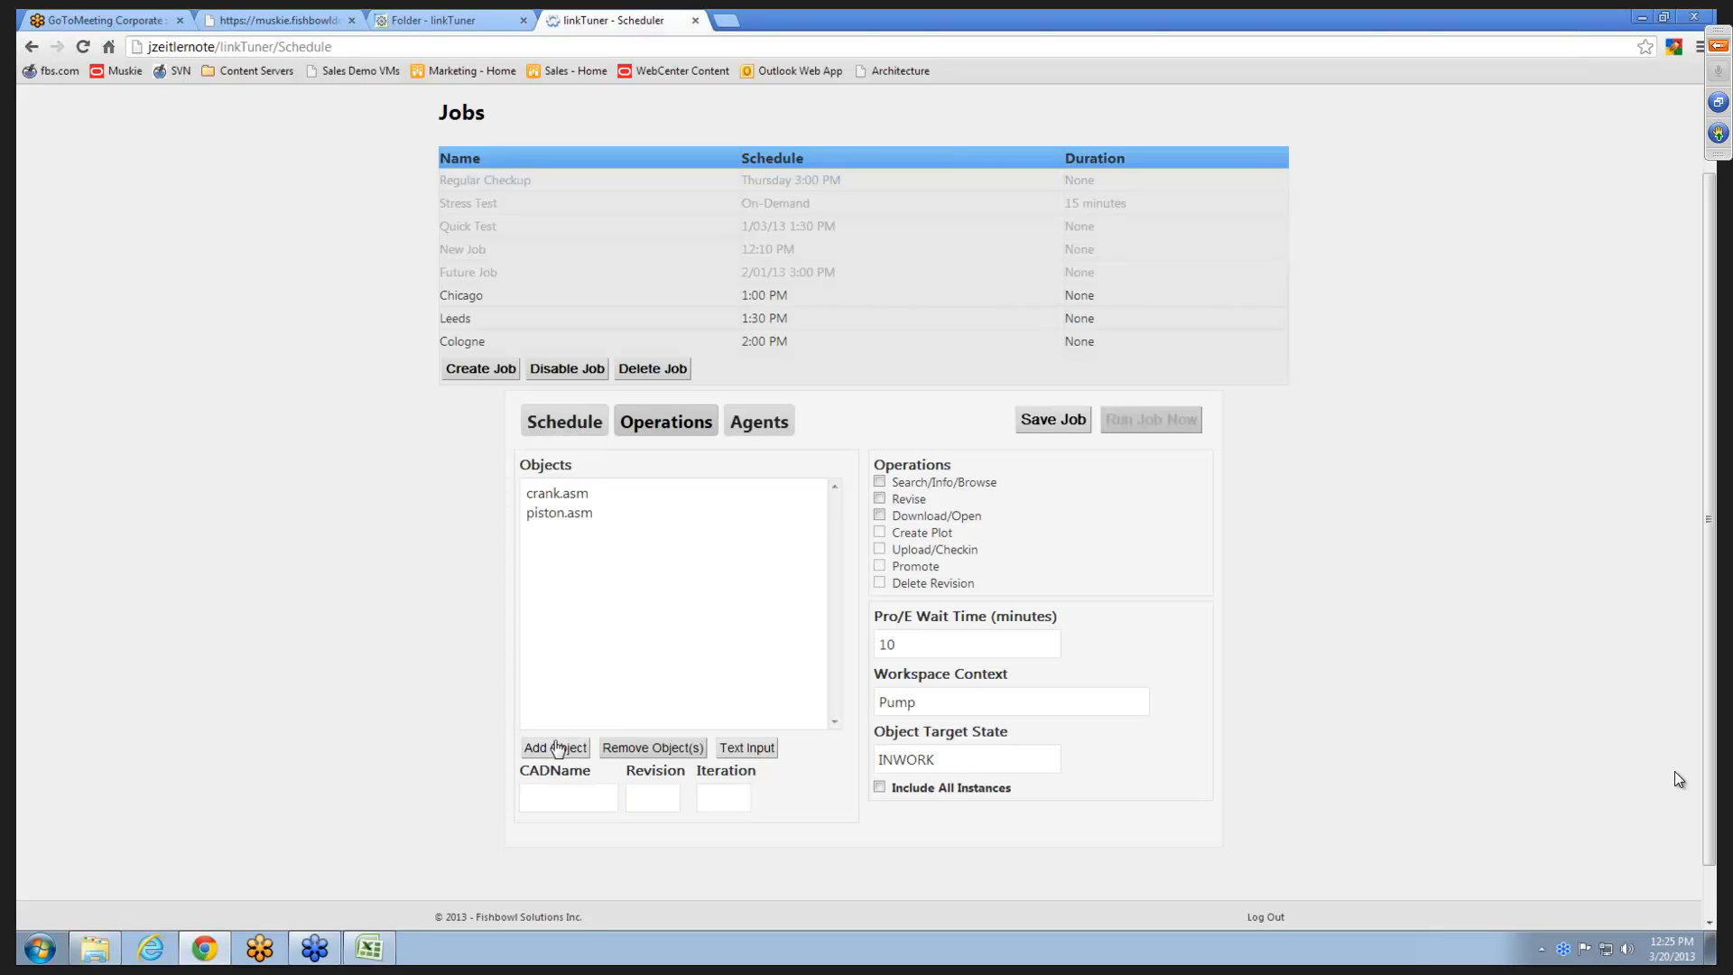
left_click(559, 786)
type("bolt.prt")
left_click(556, 747)
- Set the job's object target state to PRODCHANGE
double_click(950, 760)
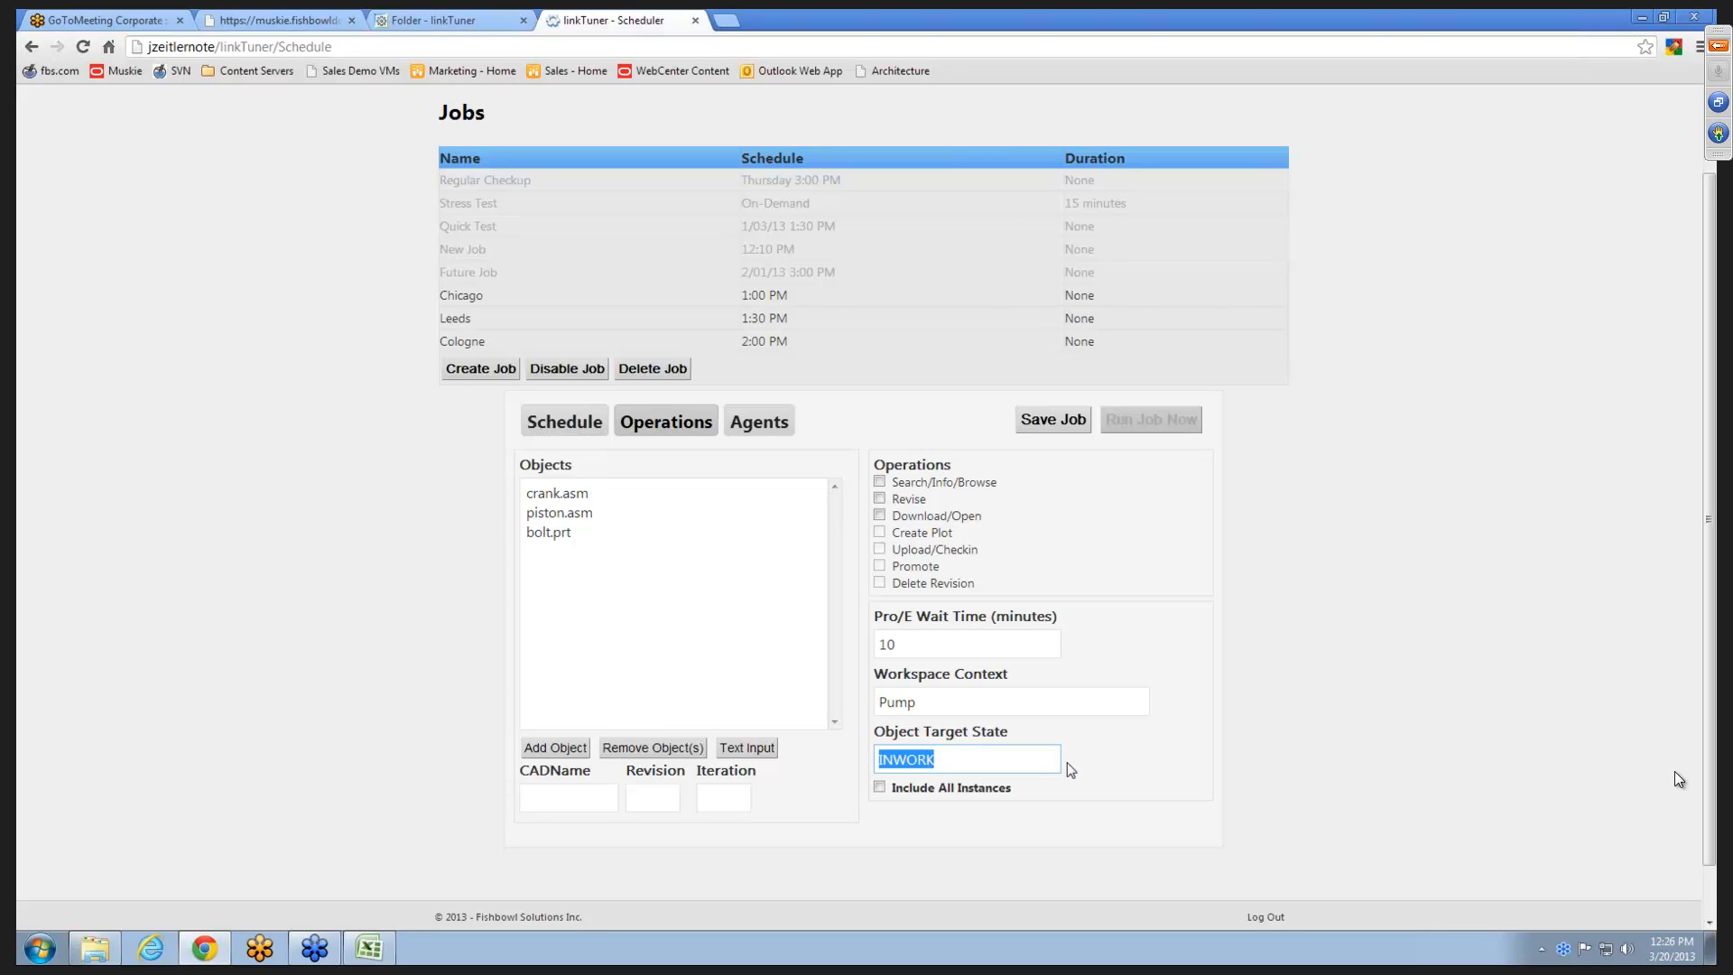
type("PRODCHANGE")
- Enable the Revise and Download/Open operations with Upload/Checkin for the job, keeping the Pro/E wait time at 10 minutes
left_click(880, 500)
left_click(881, 516)
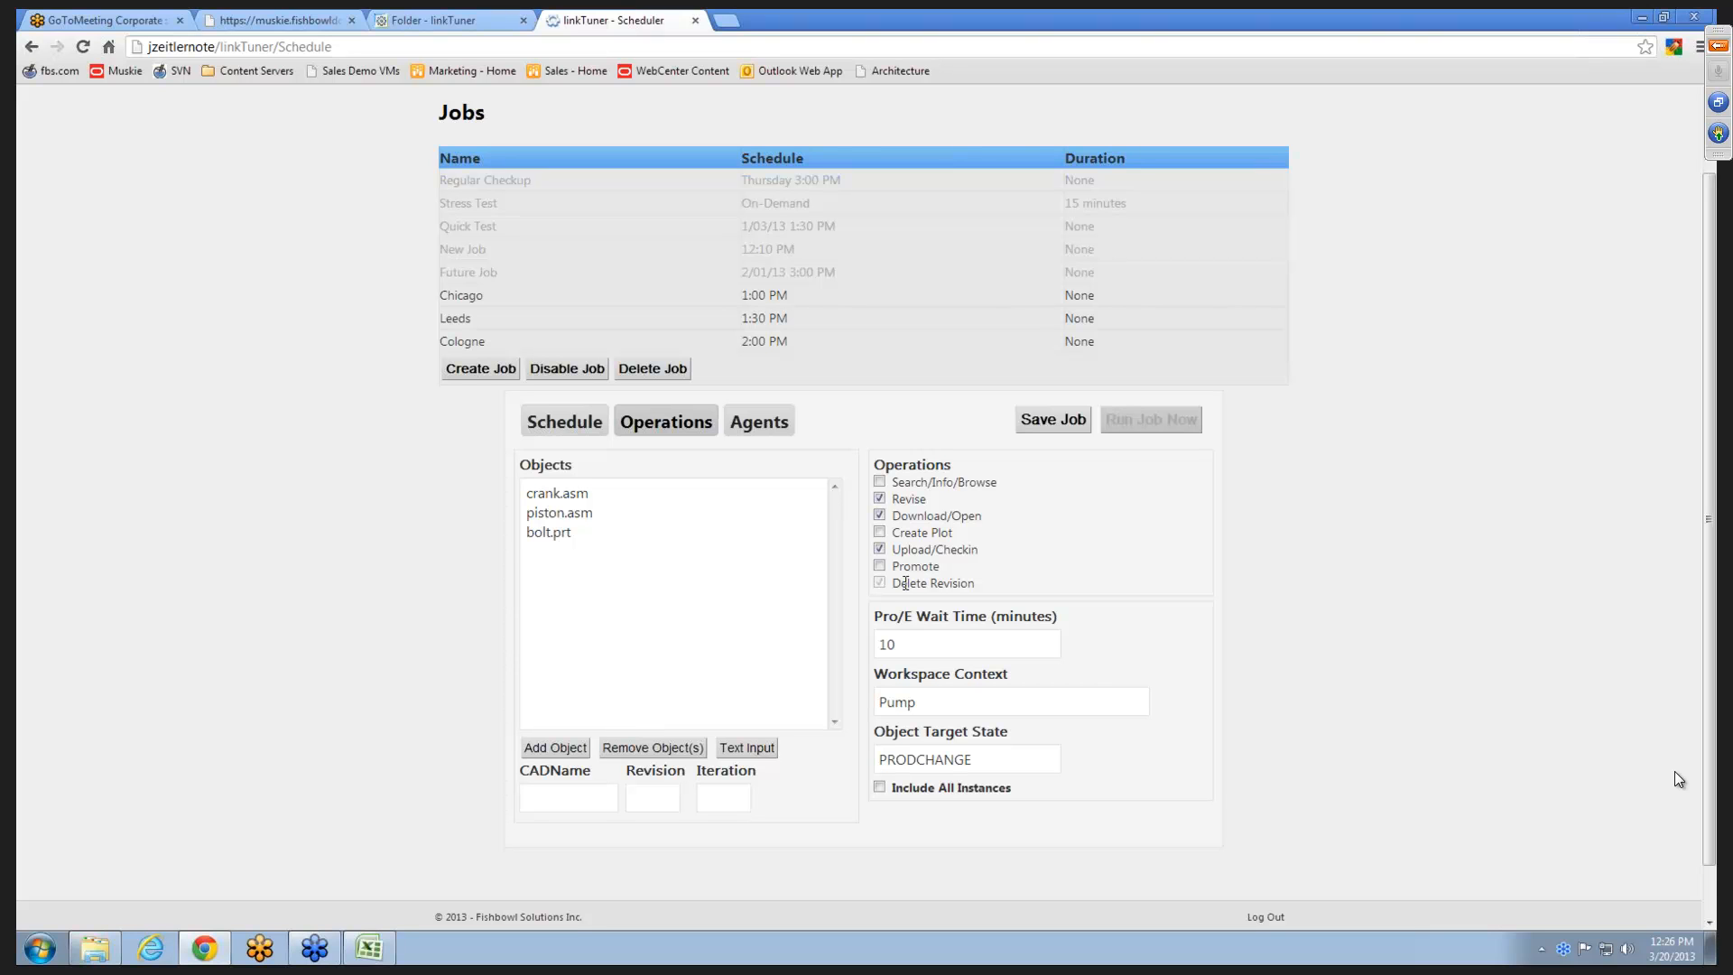
left_click(938, 635)
left_click(1110, 653)
- Set the job's workspace context to Irrigation
double_click(959, 701)
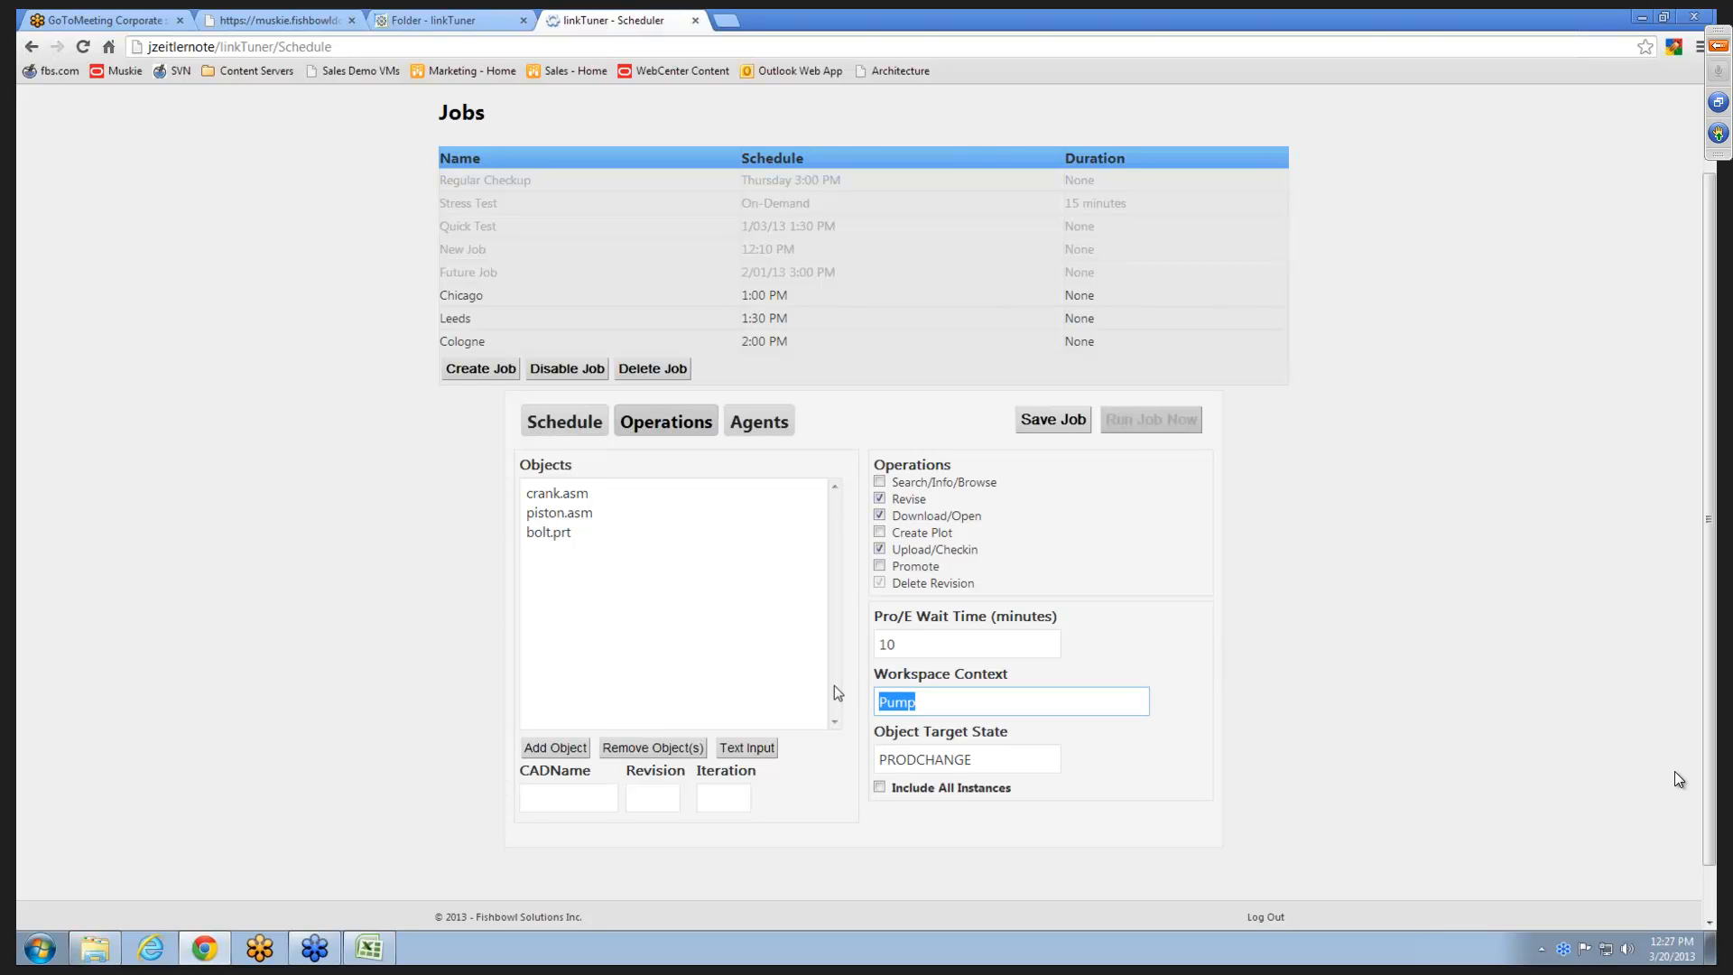
type("Irrigation")
left_click(1236, 730)
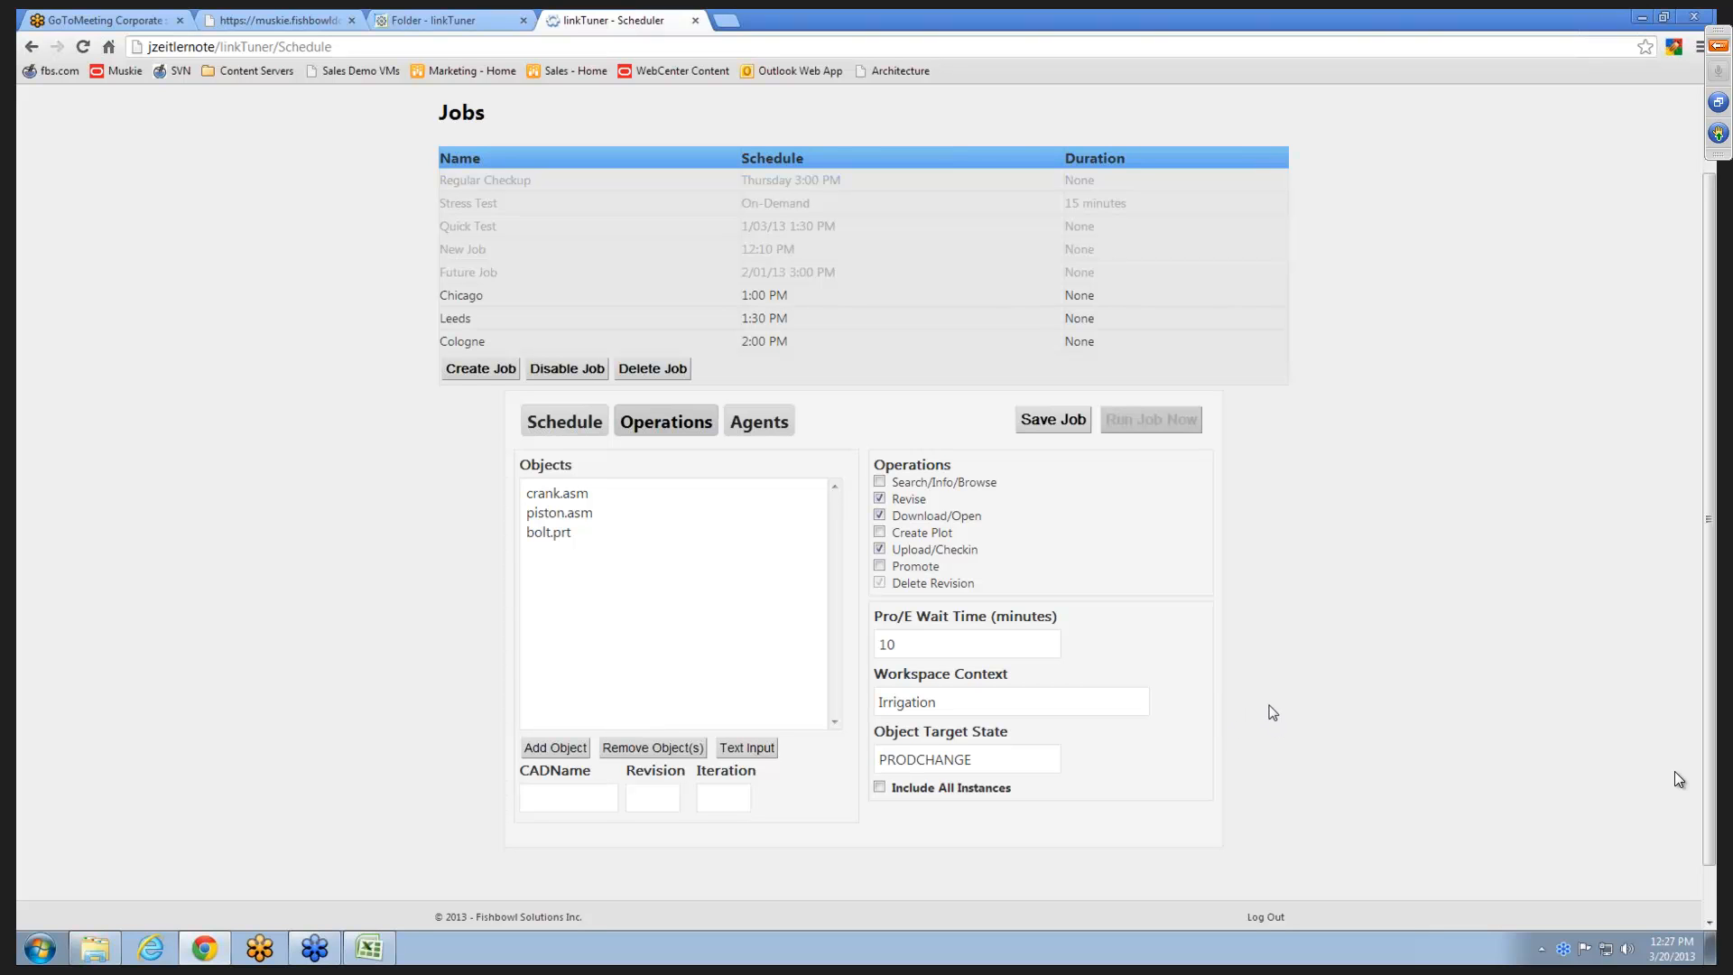
- Include all instances of the objects in the job
left_click(1073, 697)
left_click(989, 769)
left_click(880, 787)
- Assign the sucker:7781 and rightfax:7781 agents from the agent pool to the Webinar Demo job
left_click(783, 437)
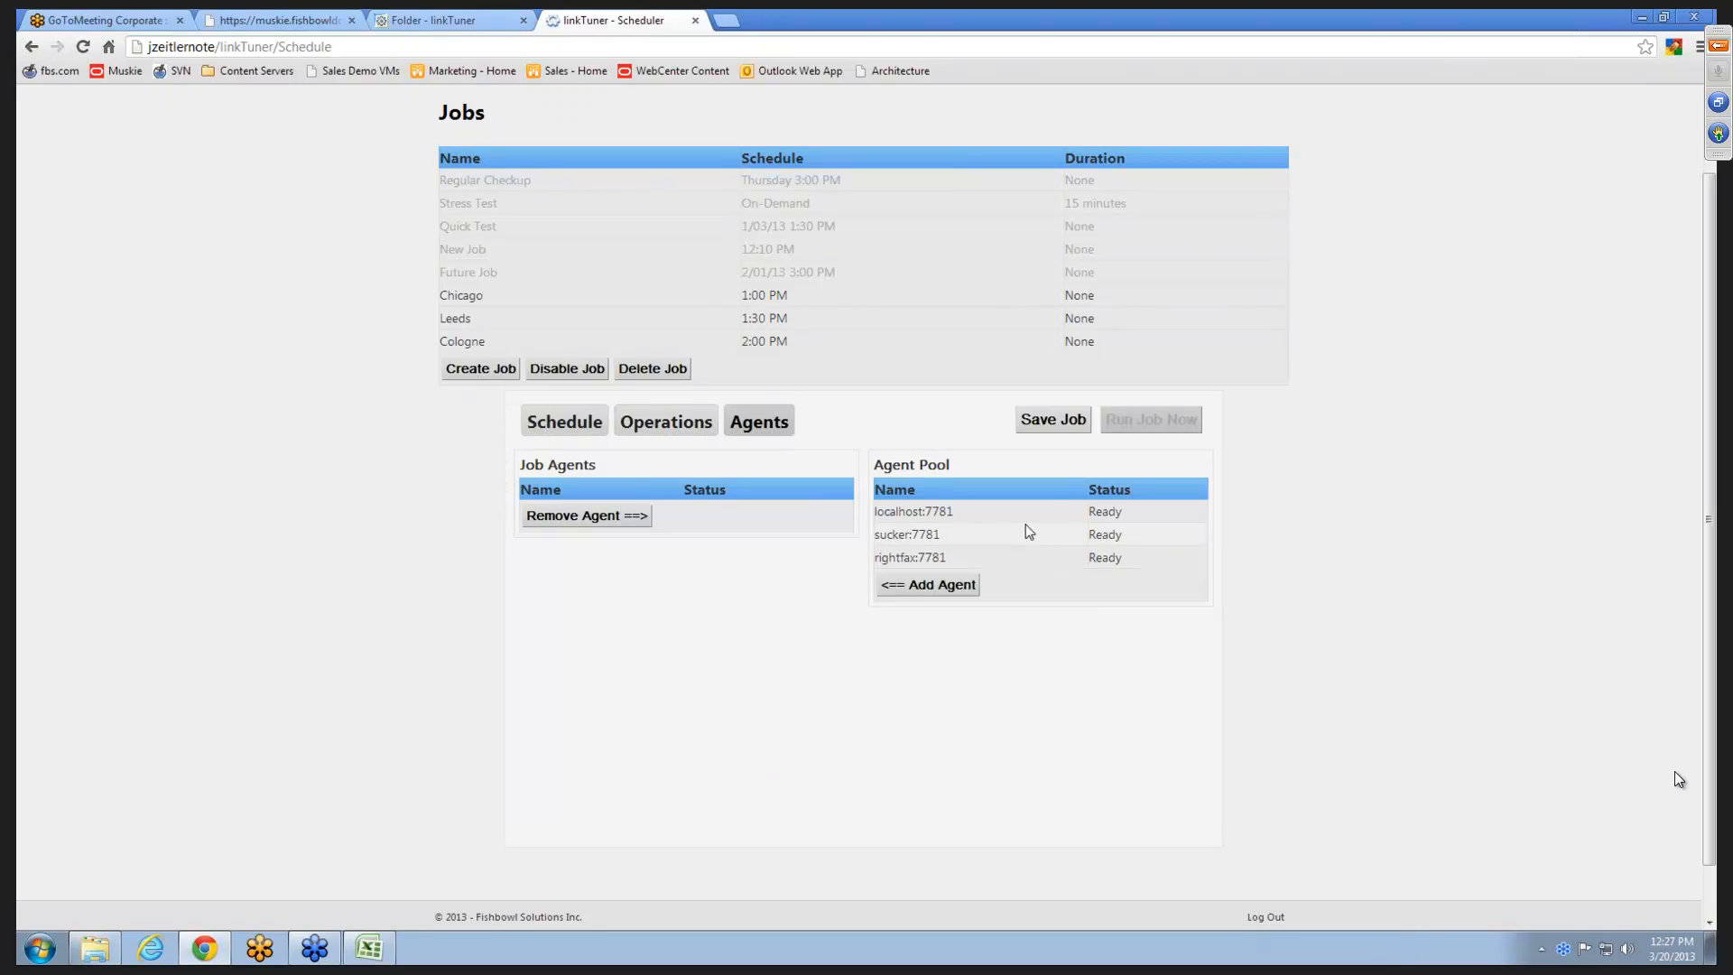
left_click(950, 547)
left_click(941, 582)
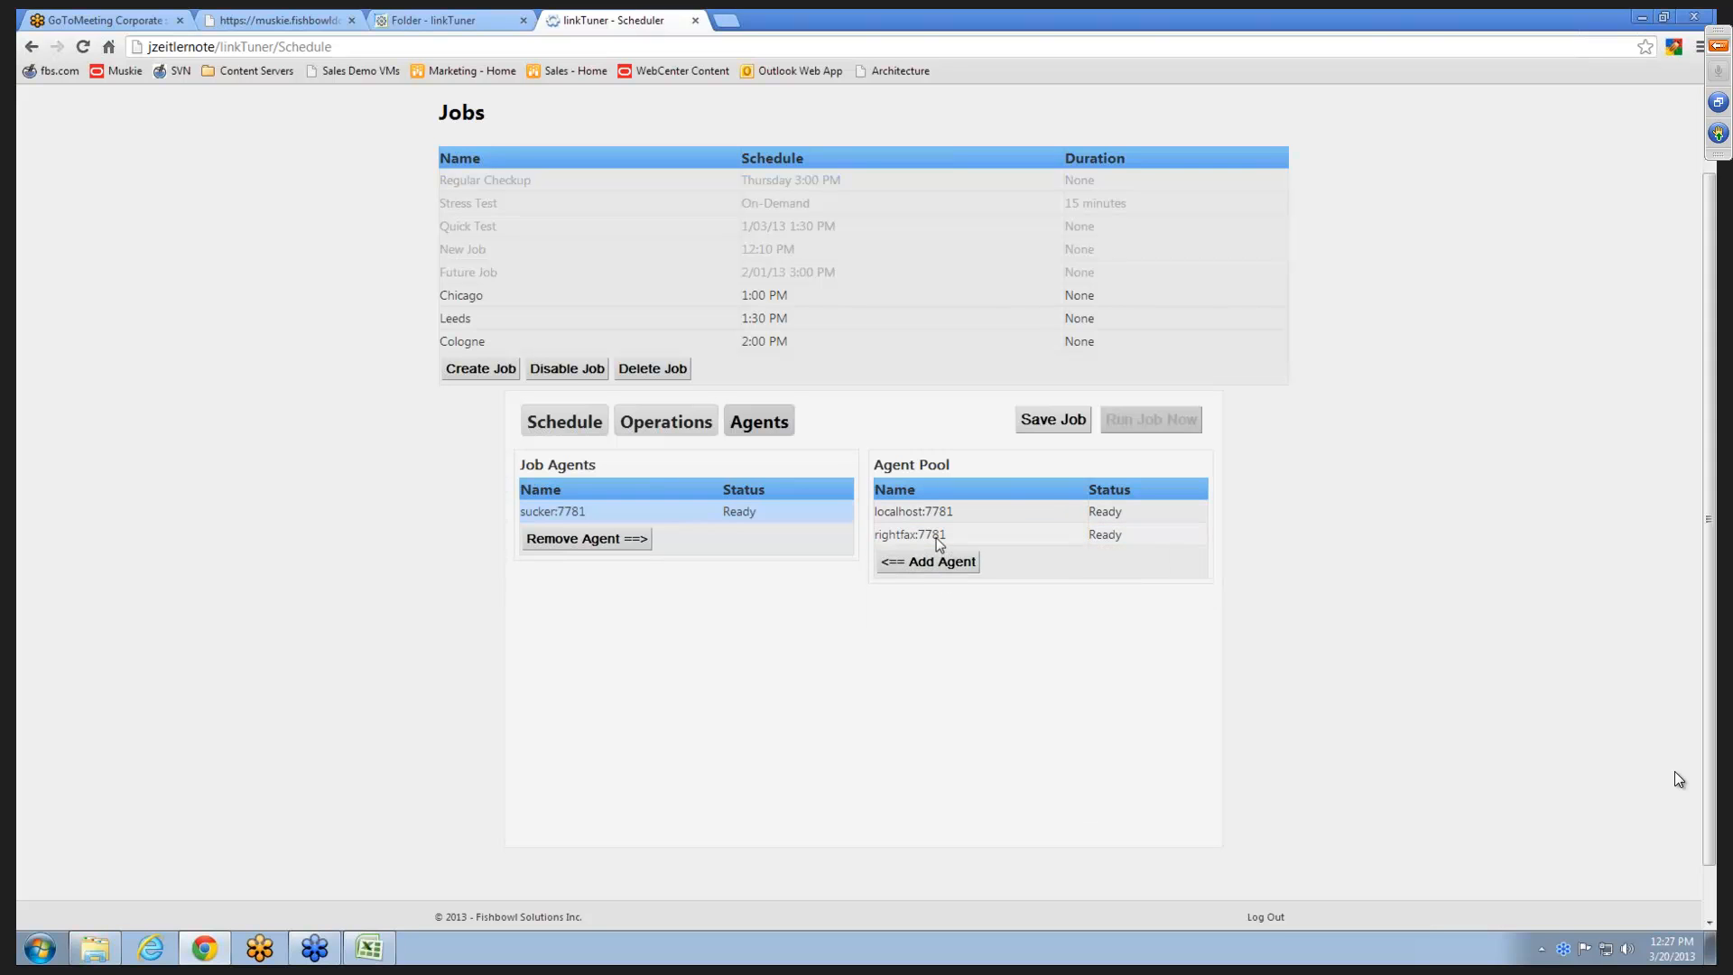
left_click(918, 536)
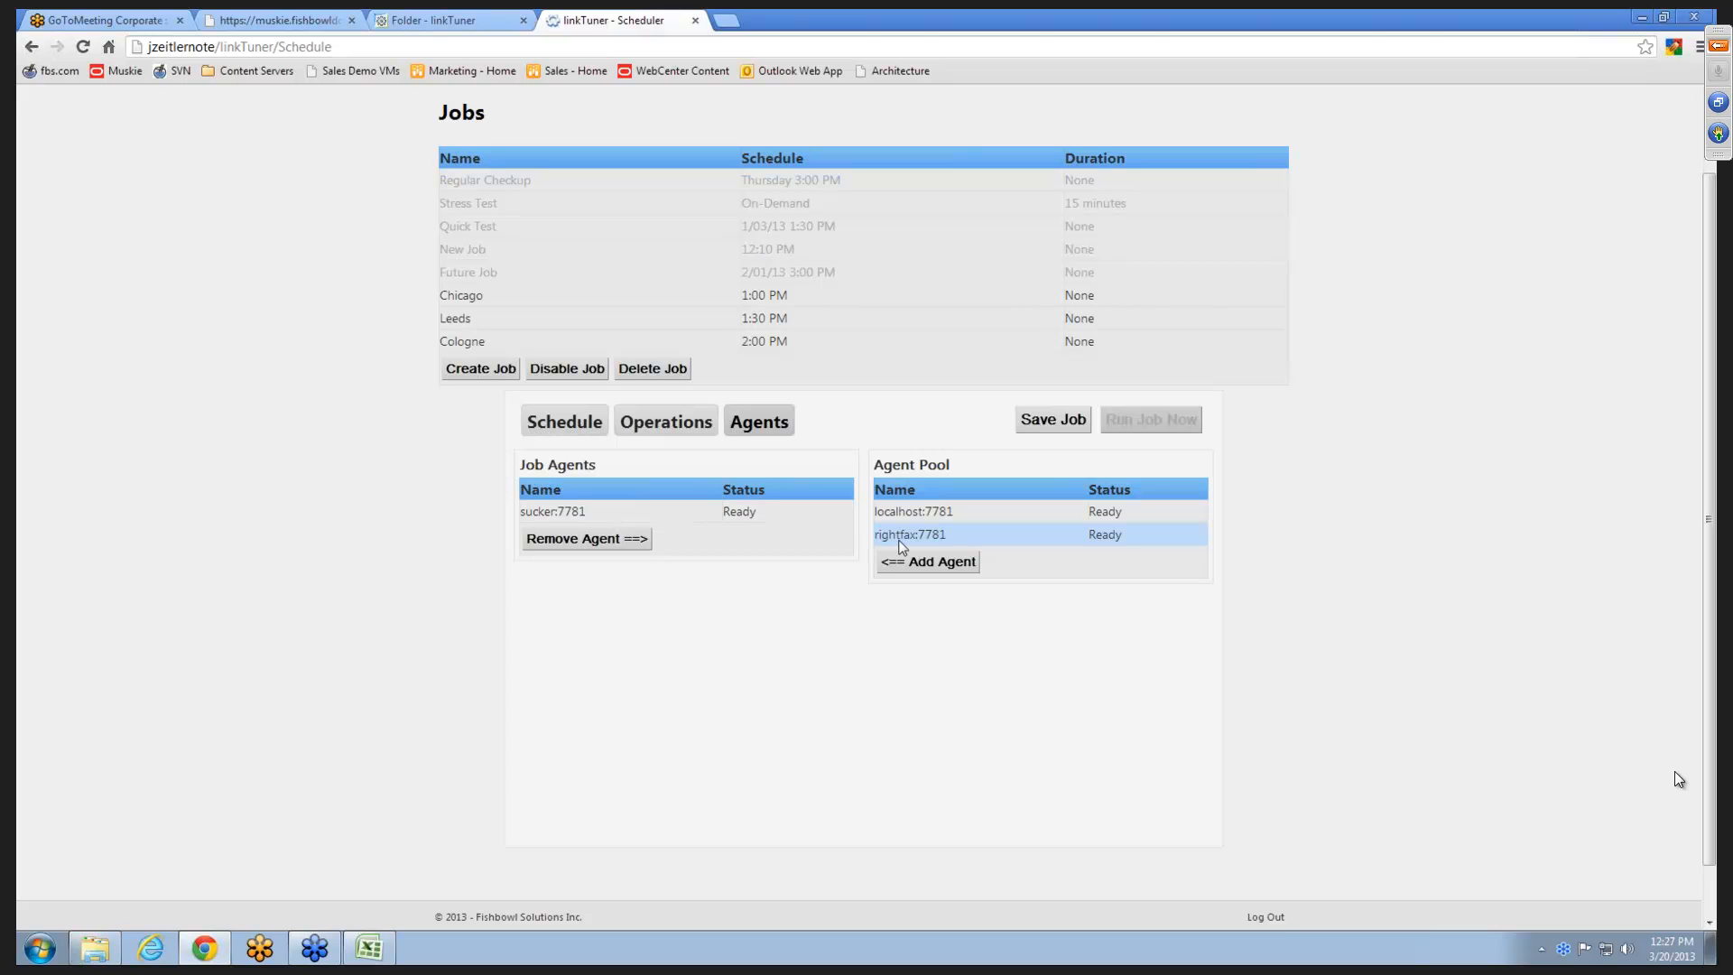
left_click(935, 561)
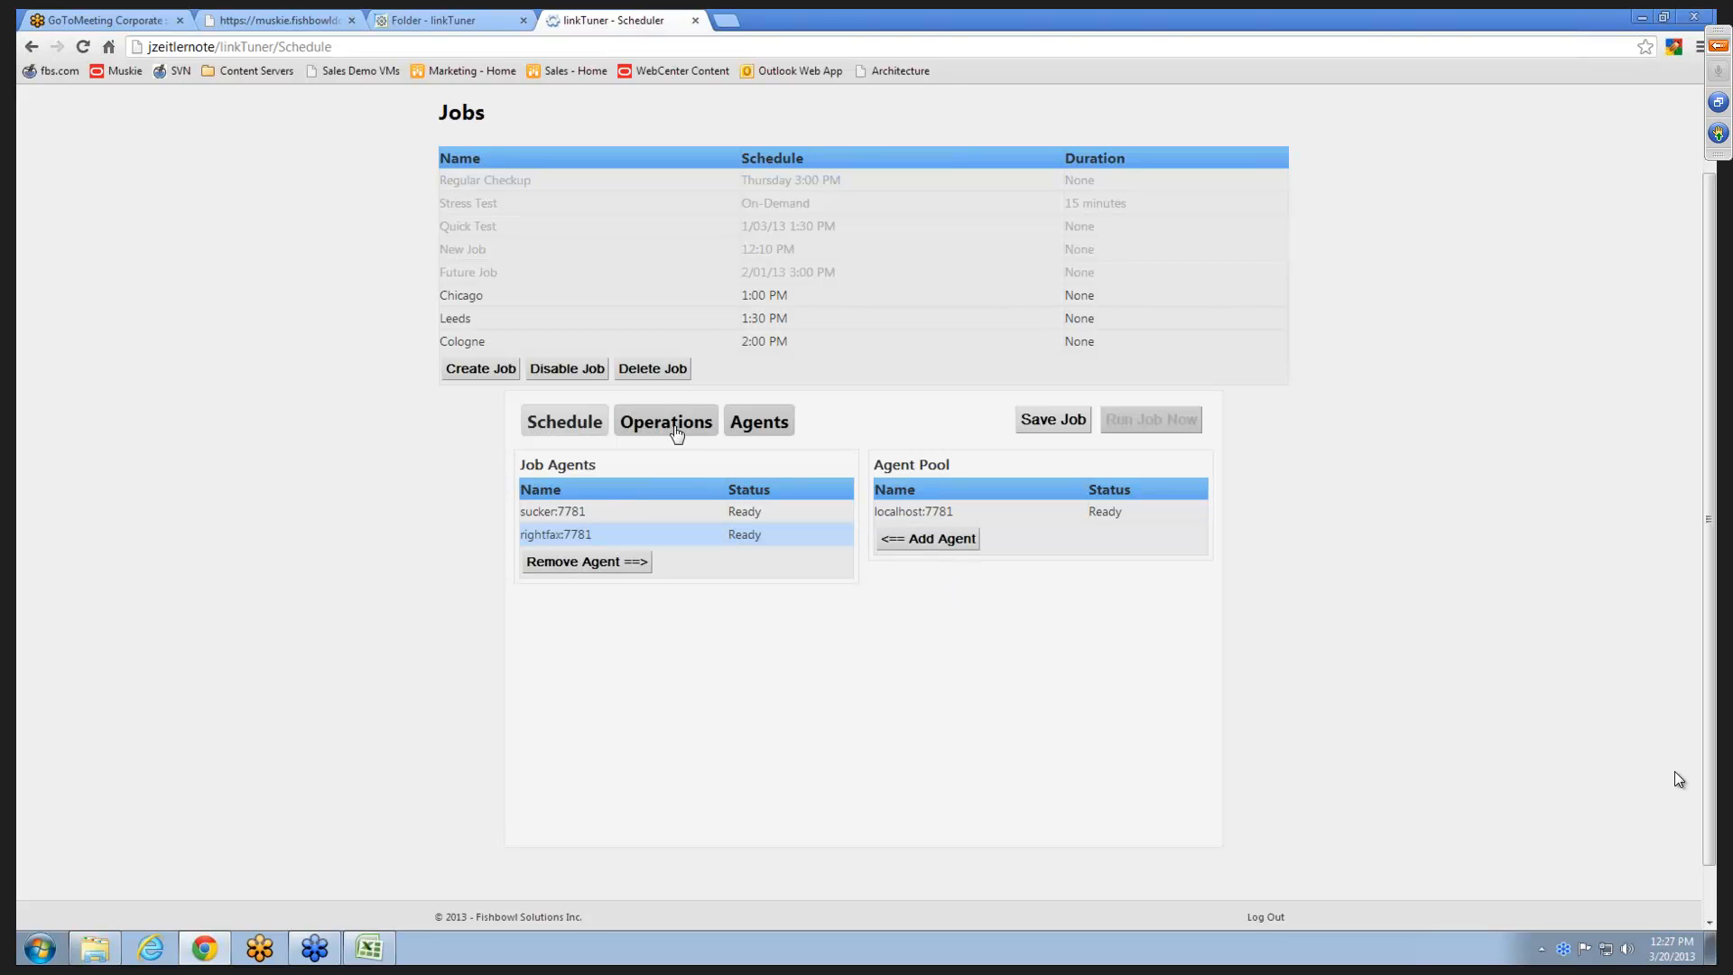
- Save the Webinar Demo job and run it immediately
left_click(645, 433)
left_click(600, 423)
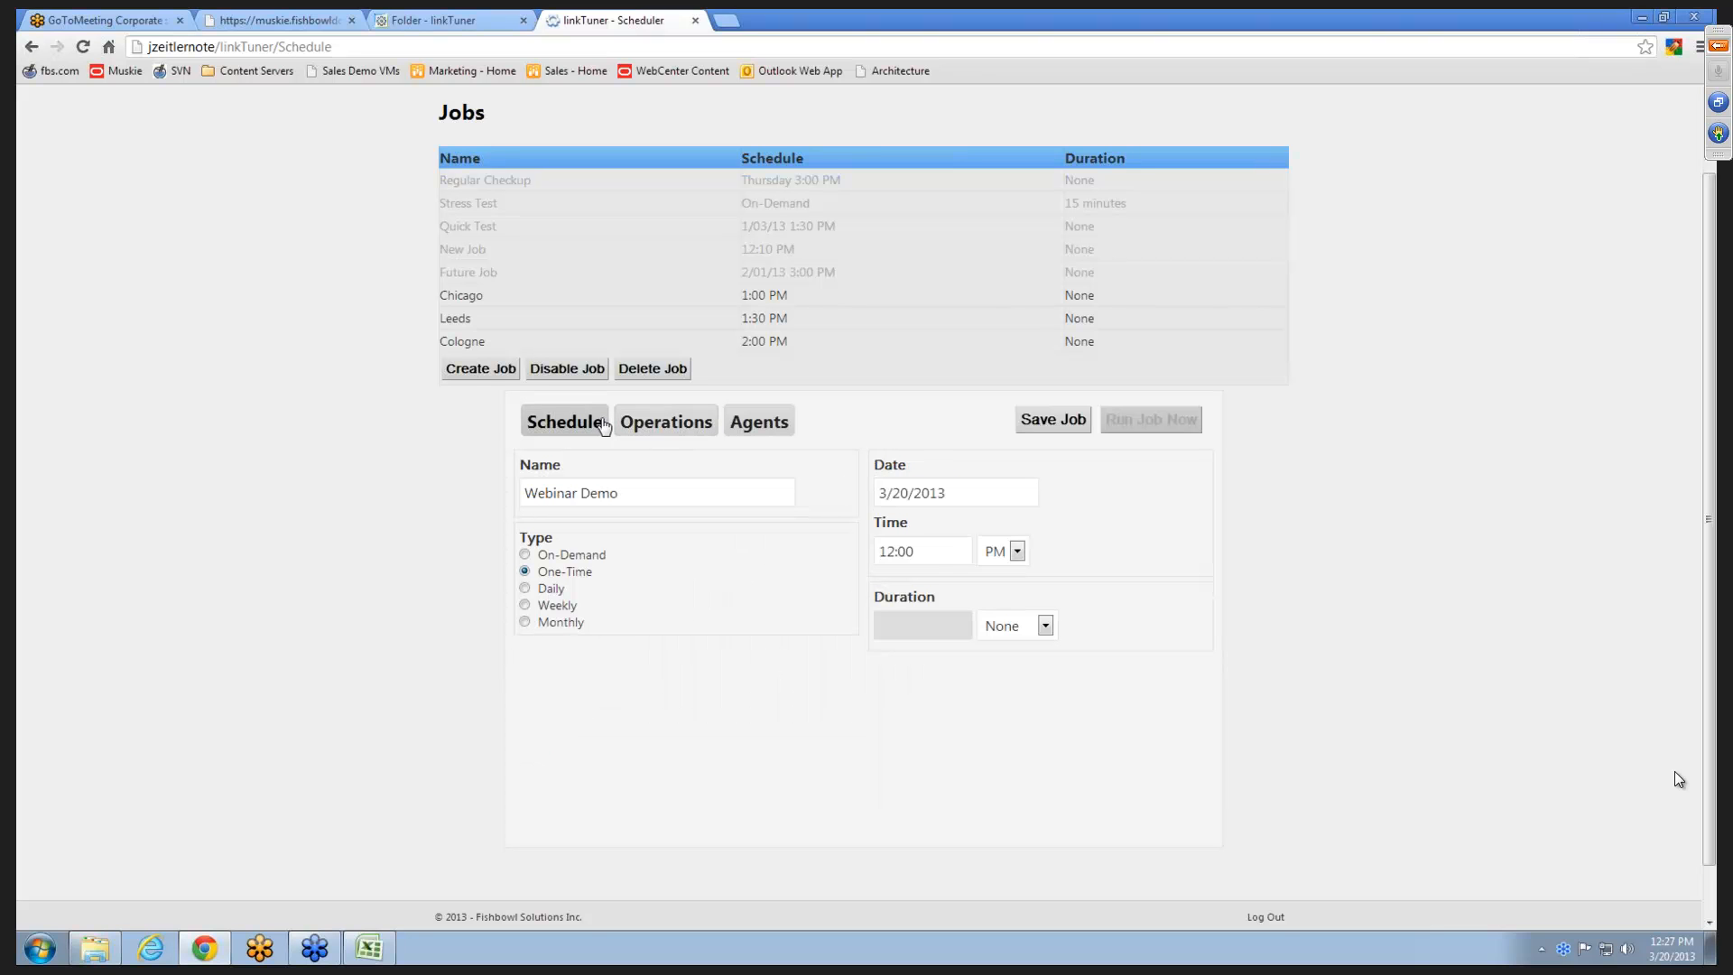
left_click(1073, 432)
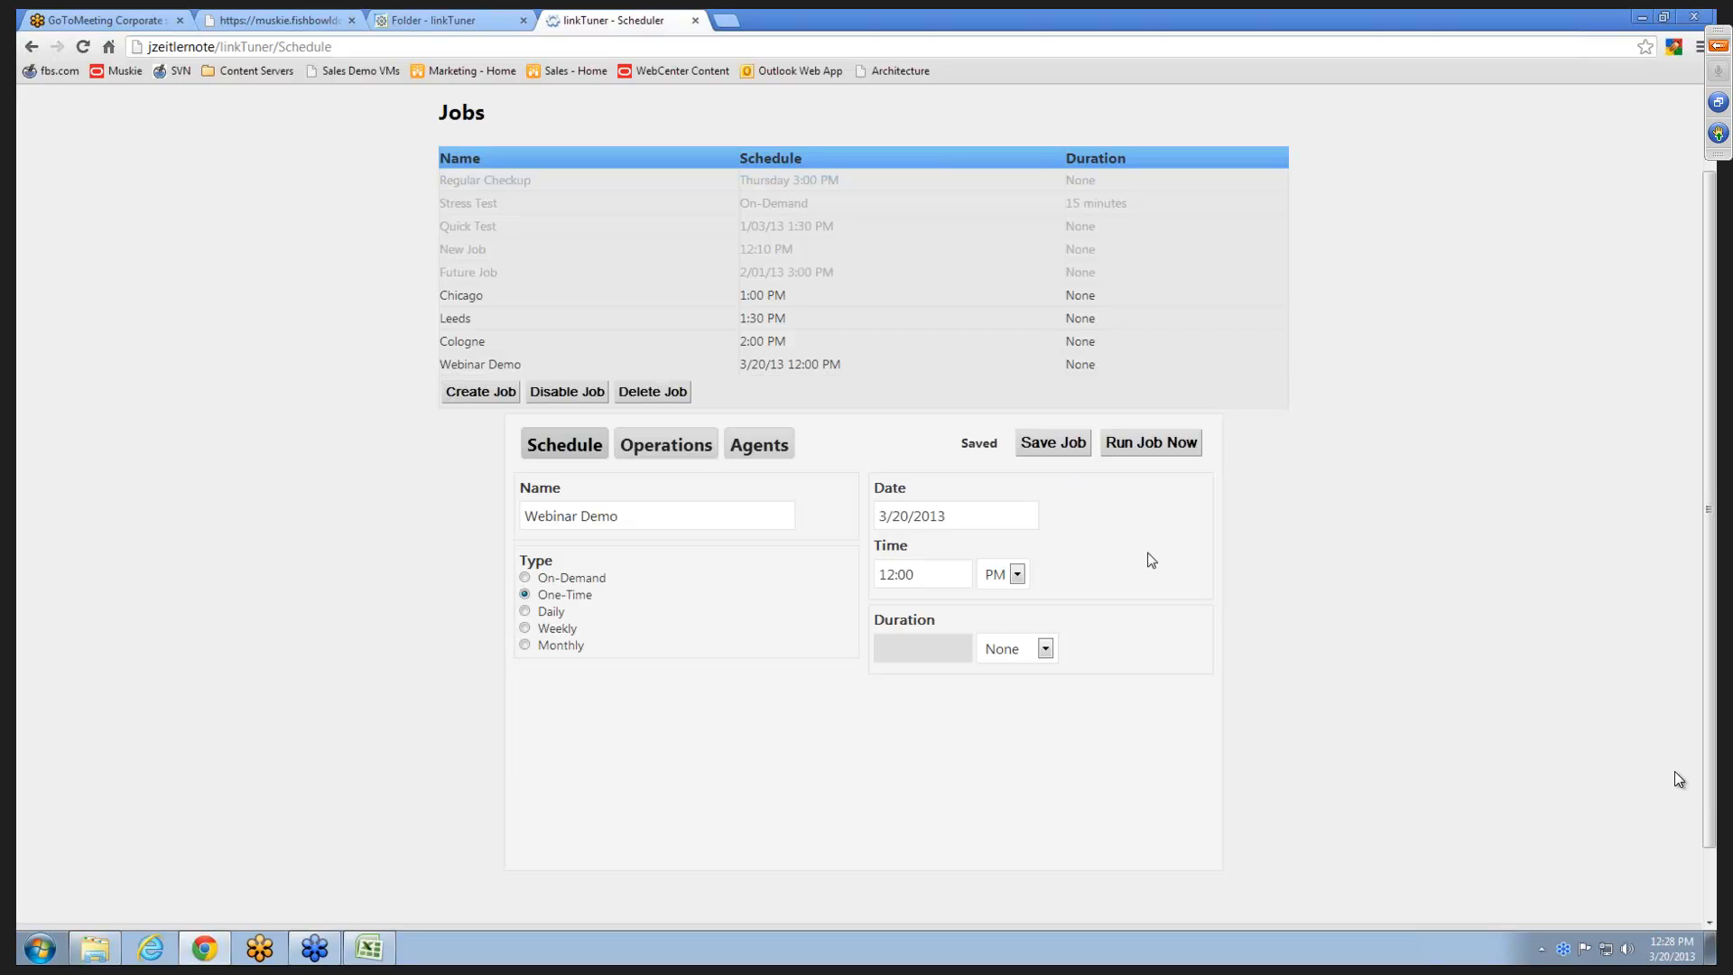
left_click(714, 370)
left_click(1172, 446)
- Check the Webinar Demo job's progress, the agents, the run history and the operation statistics on the status page
scroll(1297, 478, "up", 1)
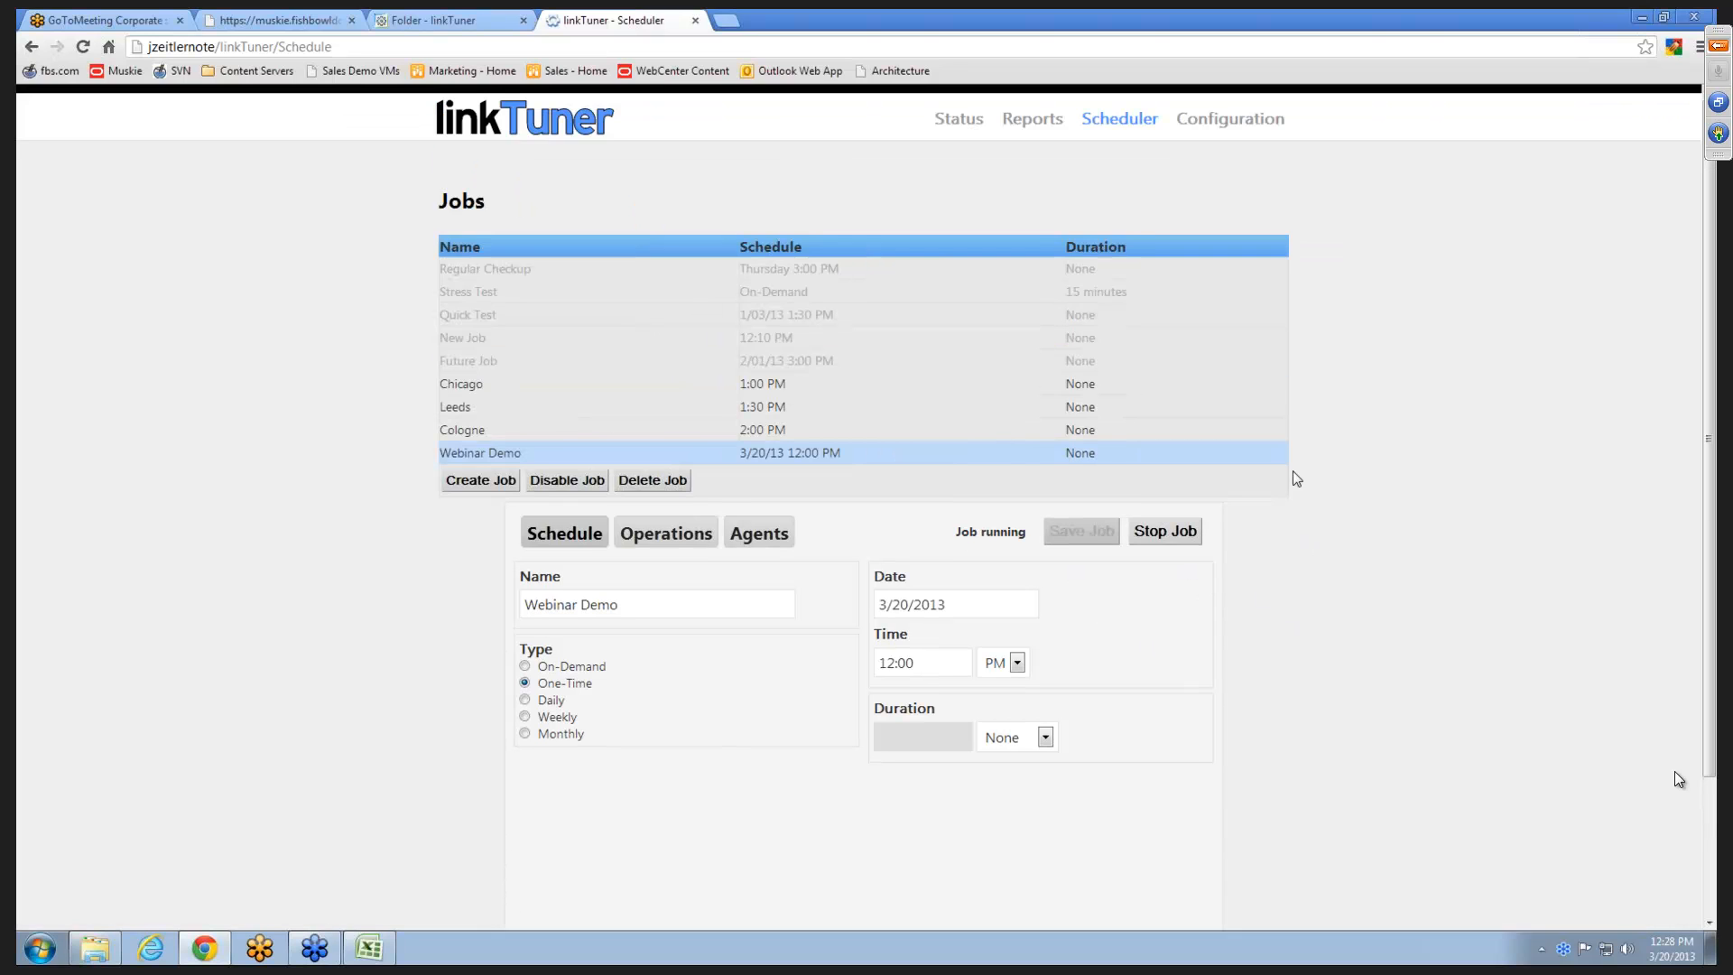
left_click(972, 119)
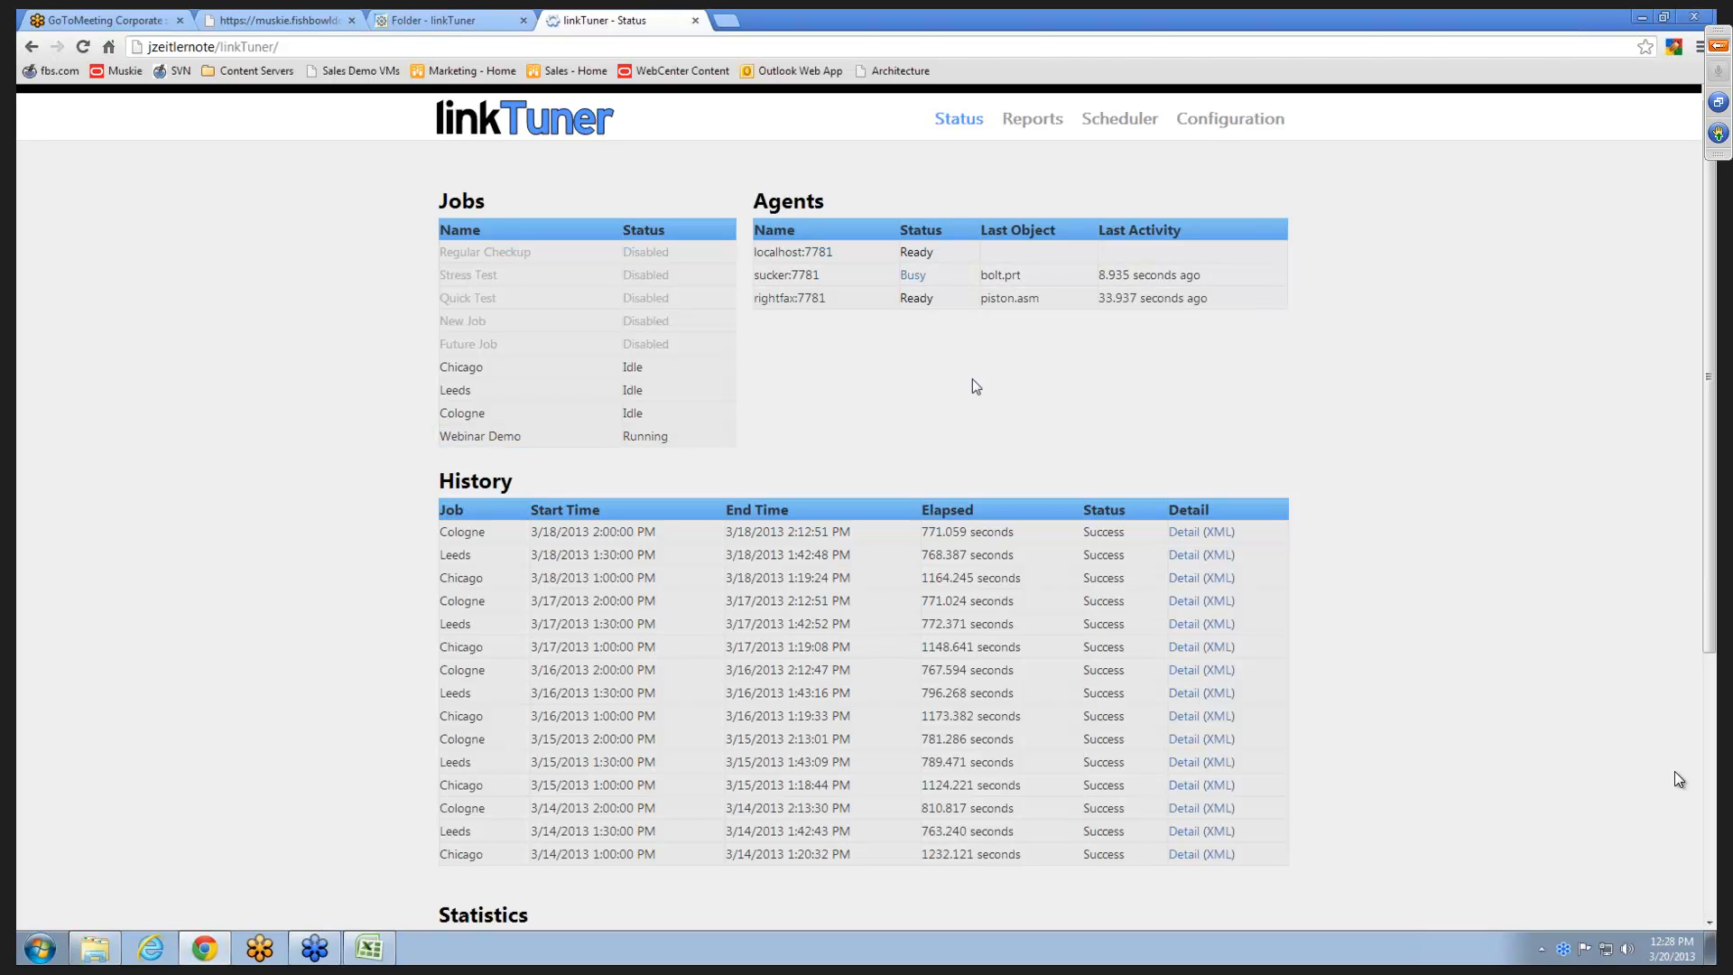
scroll(284, 316, "down", 1)
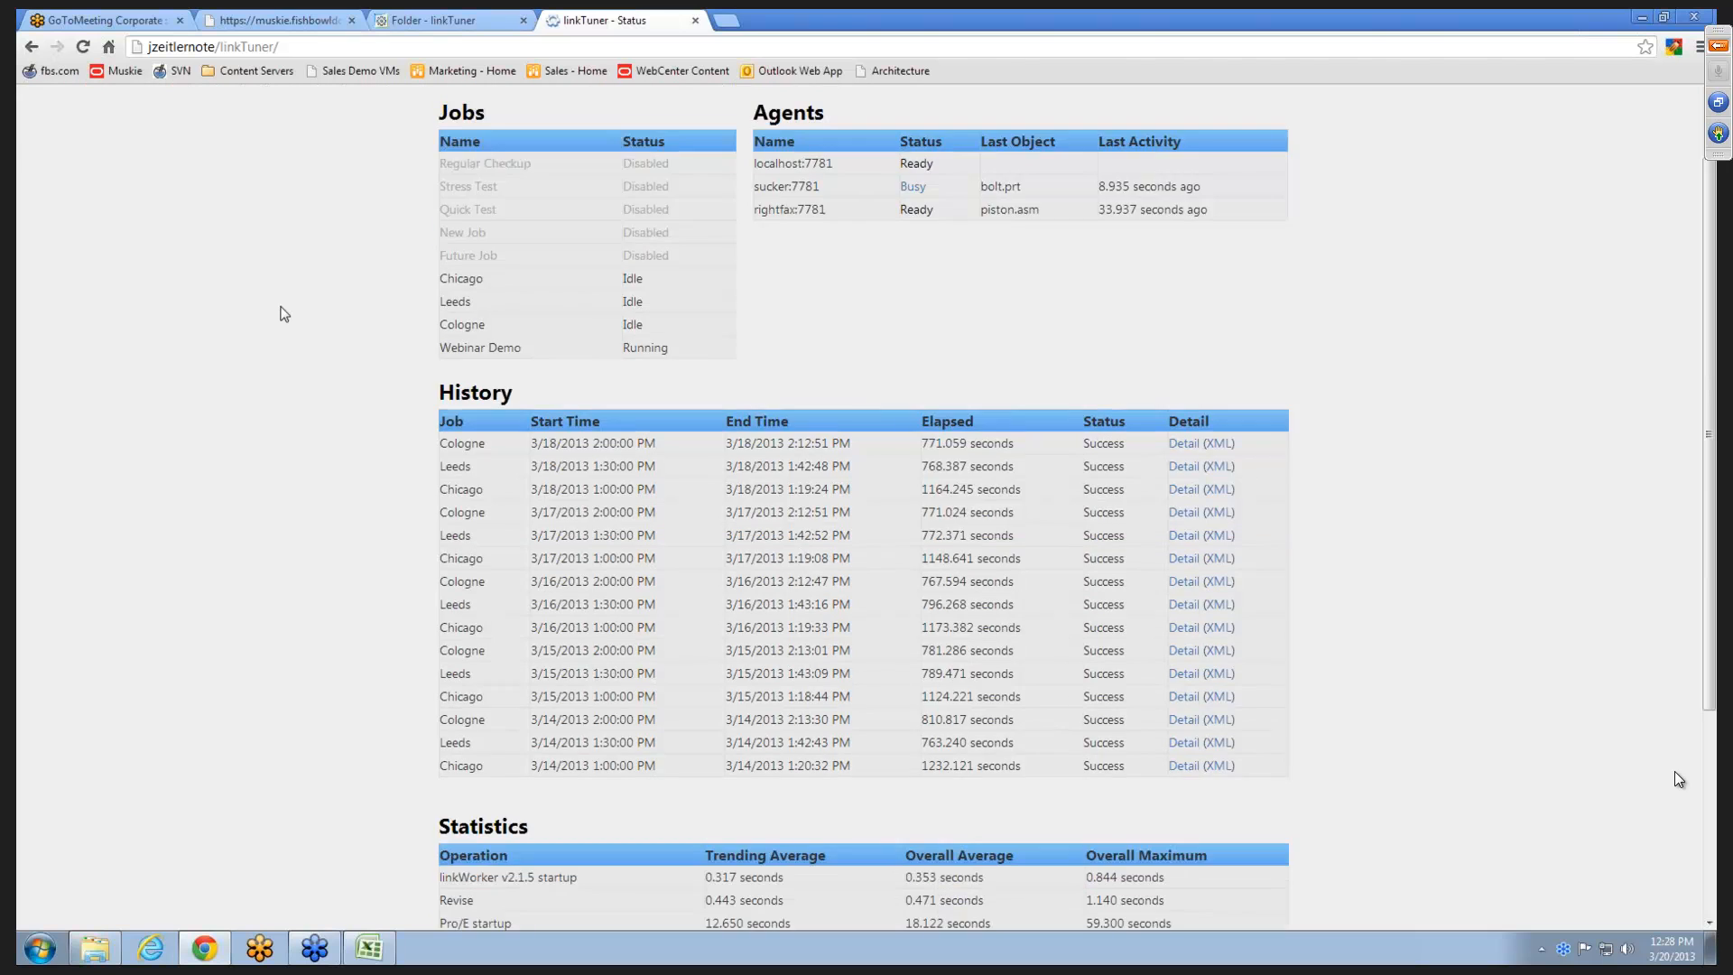
scroll(285, 315, "down", 4)
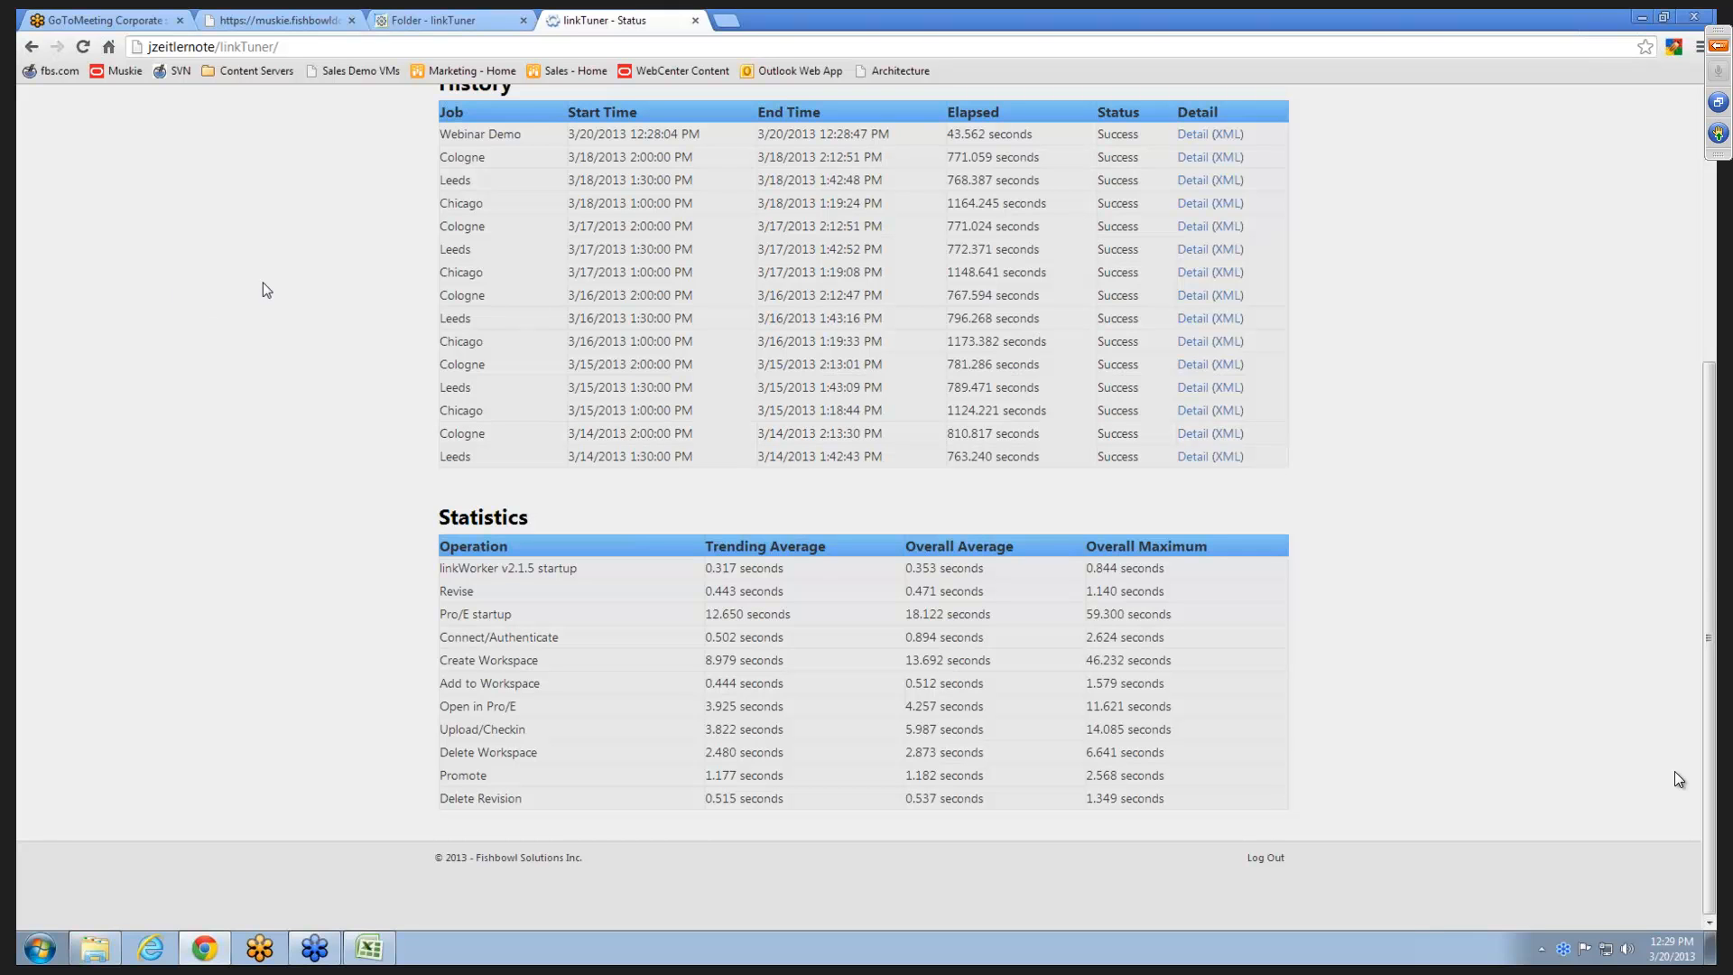
scroll(267, 289, "up", 4)
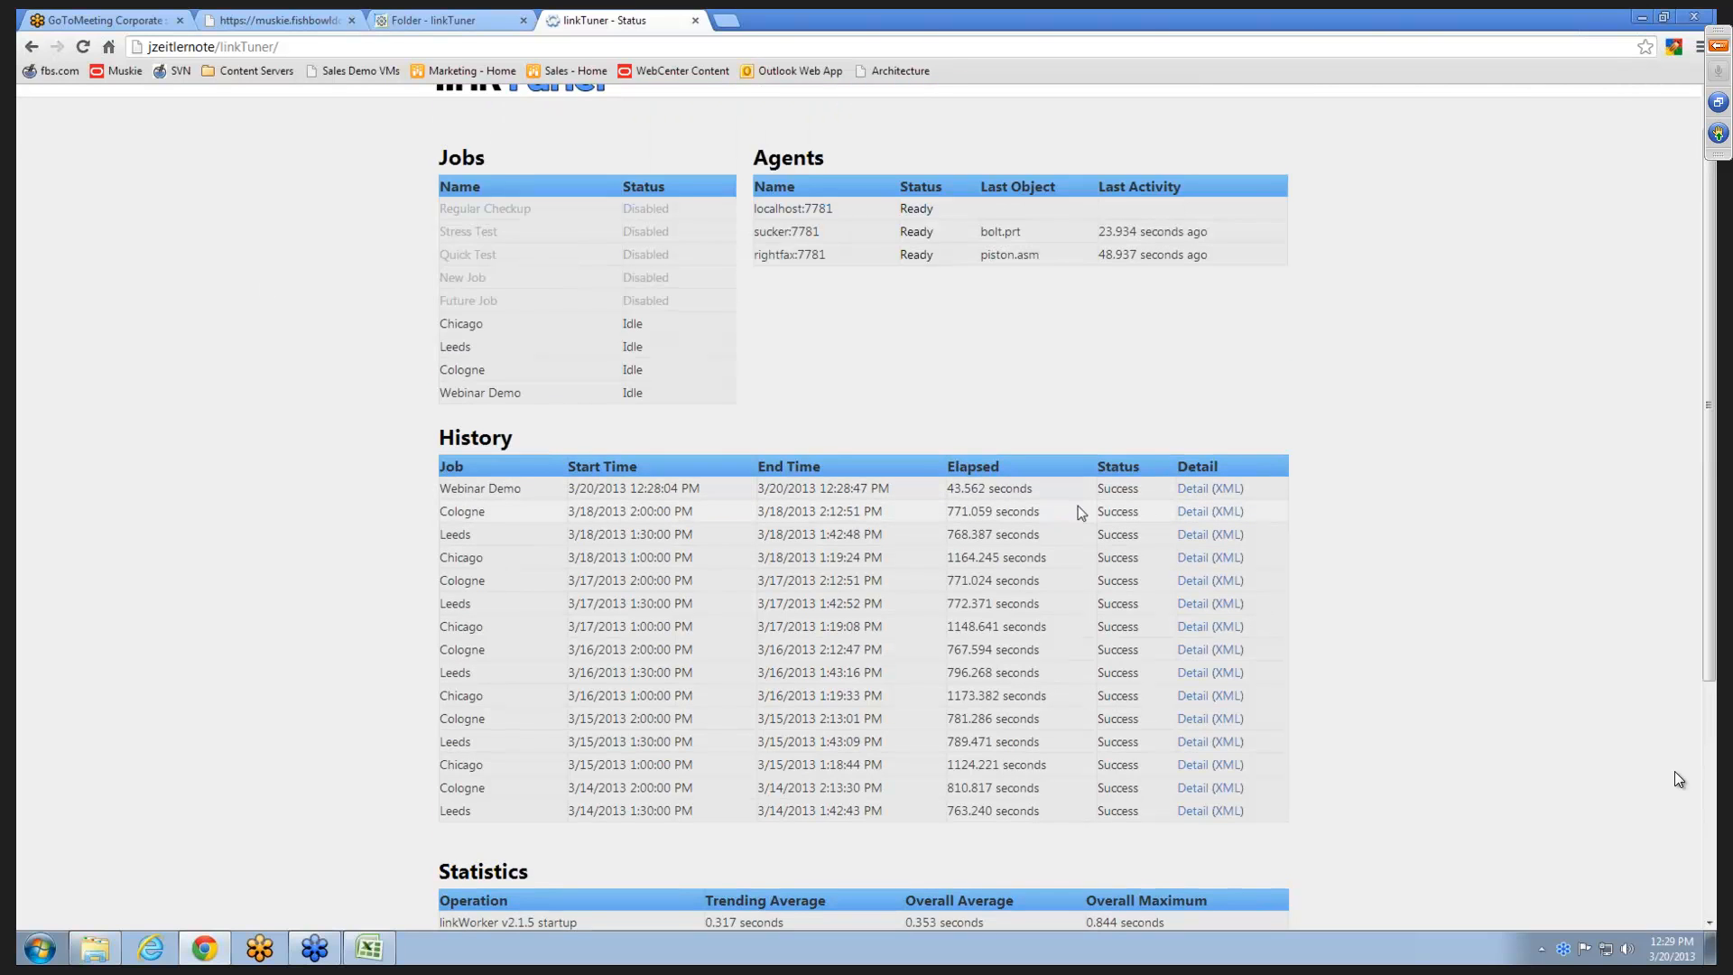
scroll(1077, 505, "up", 1)
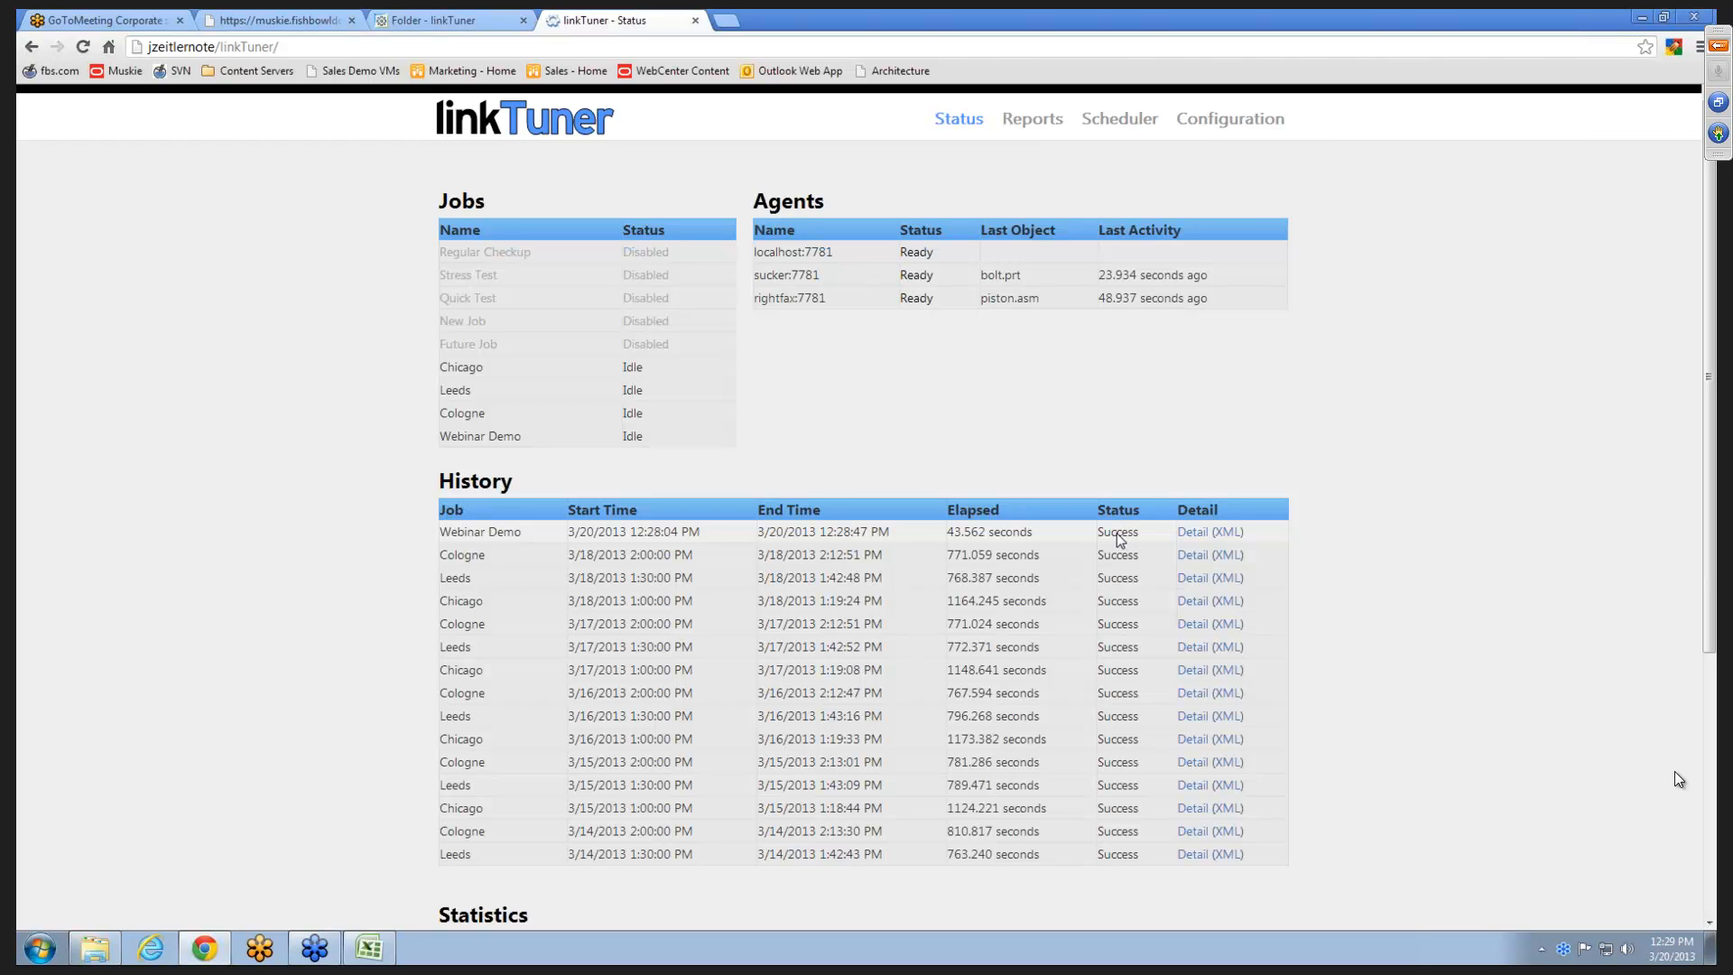
- Examine the XML report of the latest Webinar Demo run, including the bolt.prt warning, and close it
left_click(1232, 533)
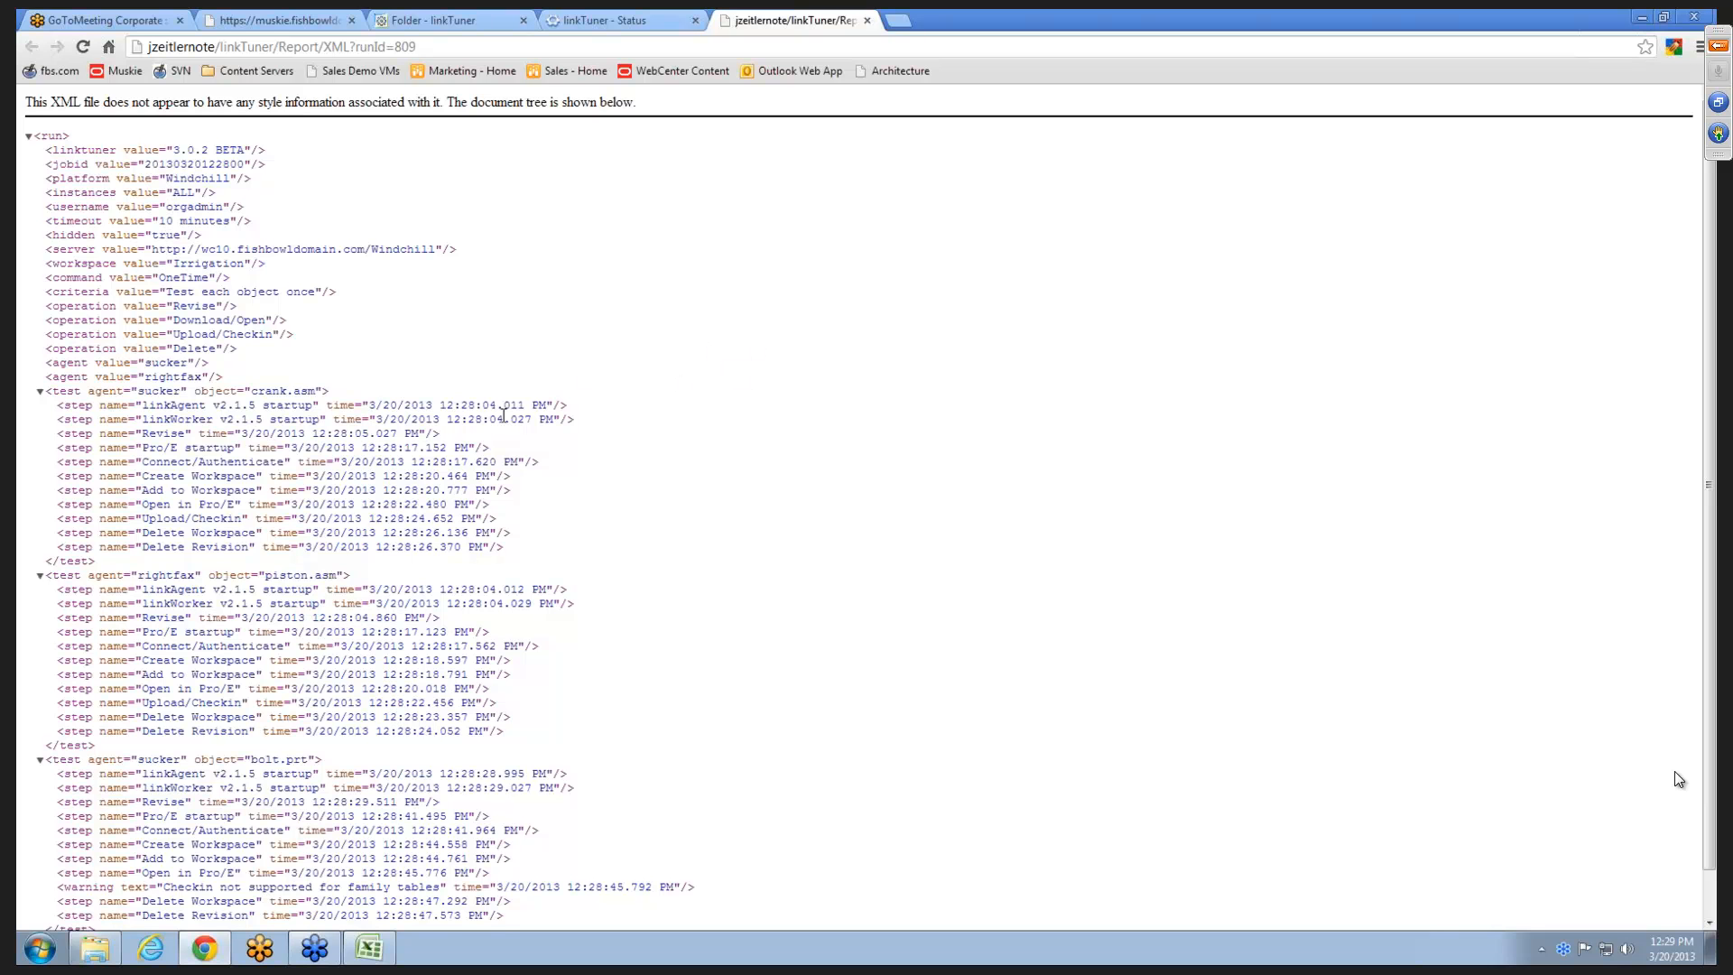
scroll(504, 417, "down", 1)
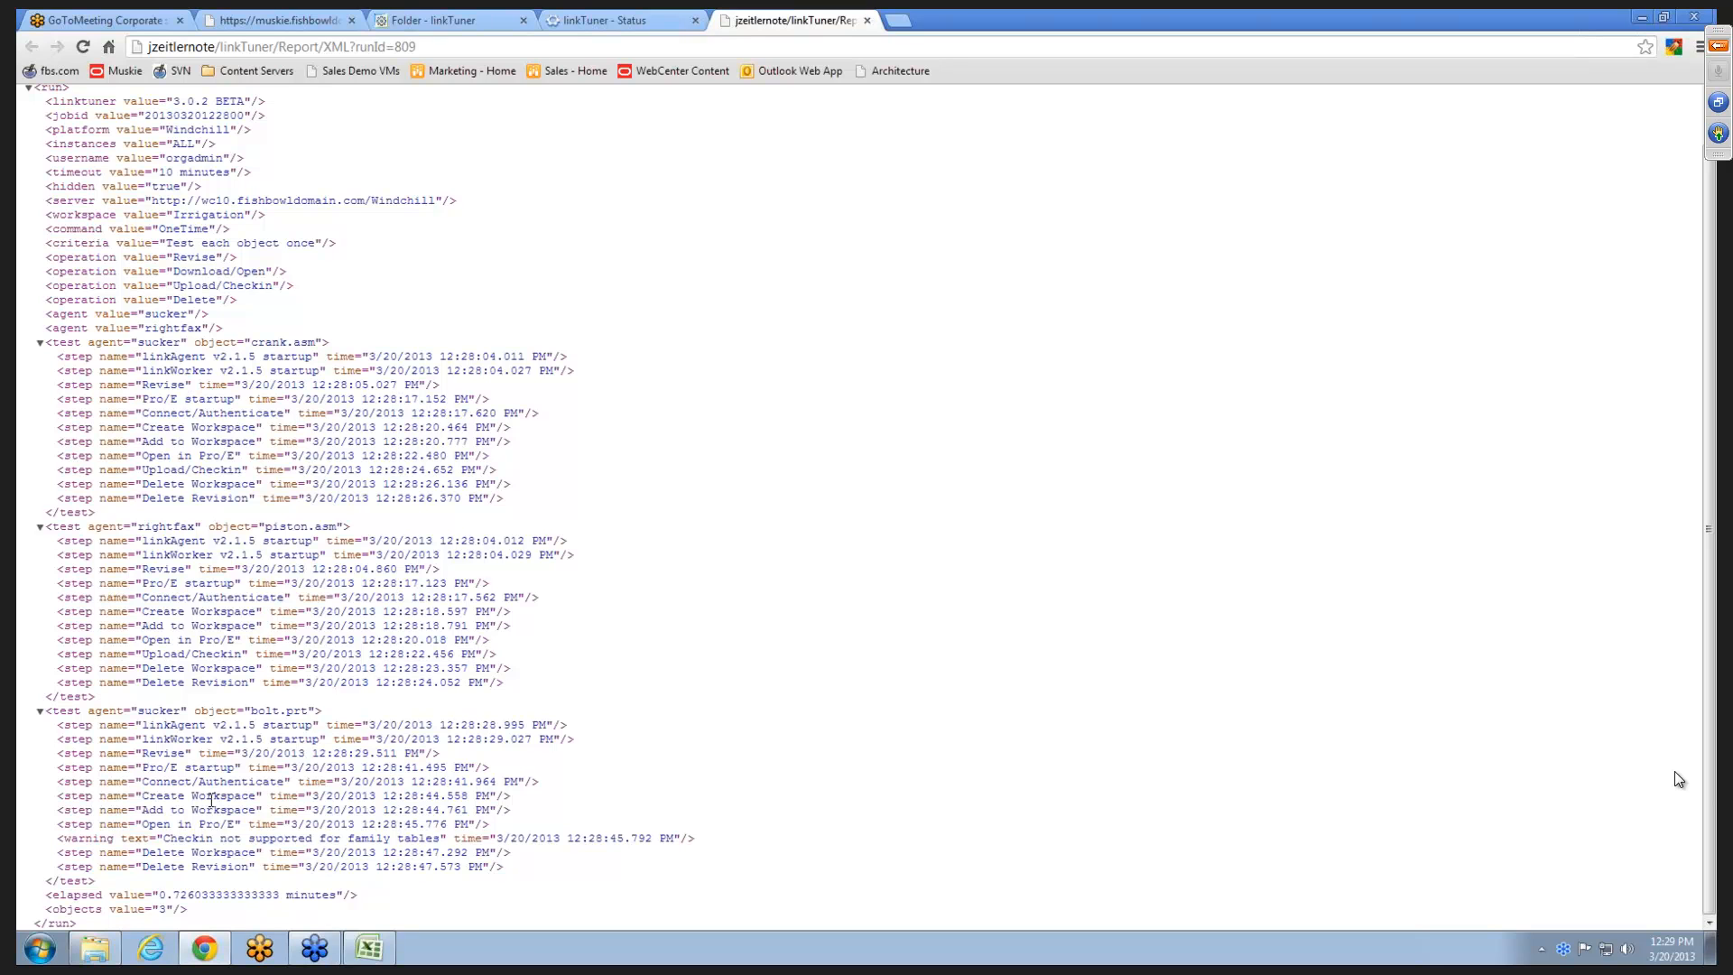
left_click_drag(92, 832, 155, 835)
scroll(540, 643, "up", 1)
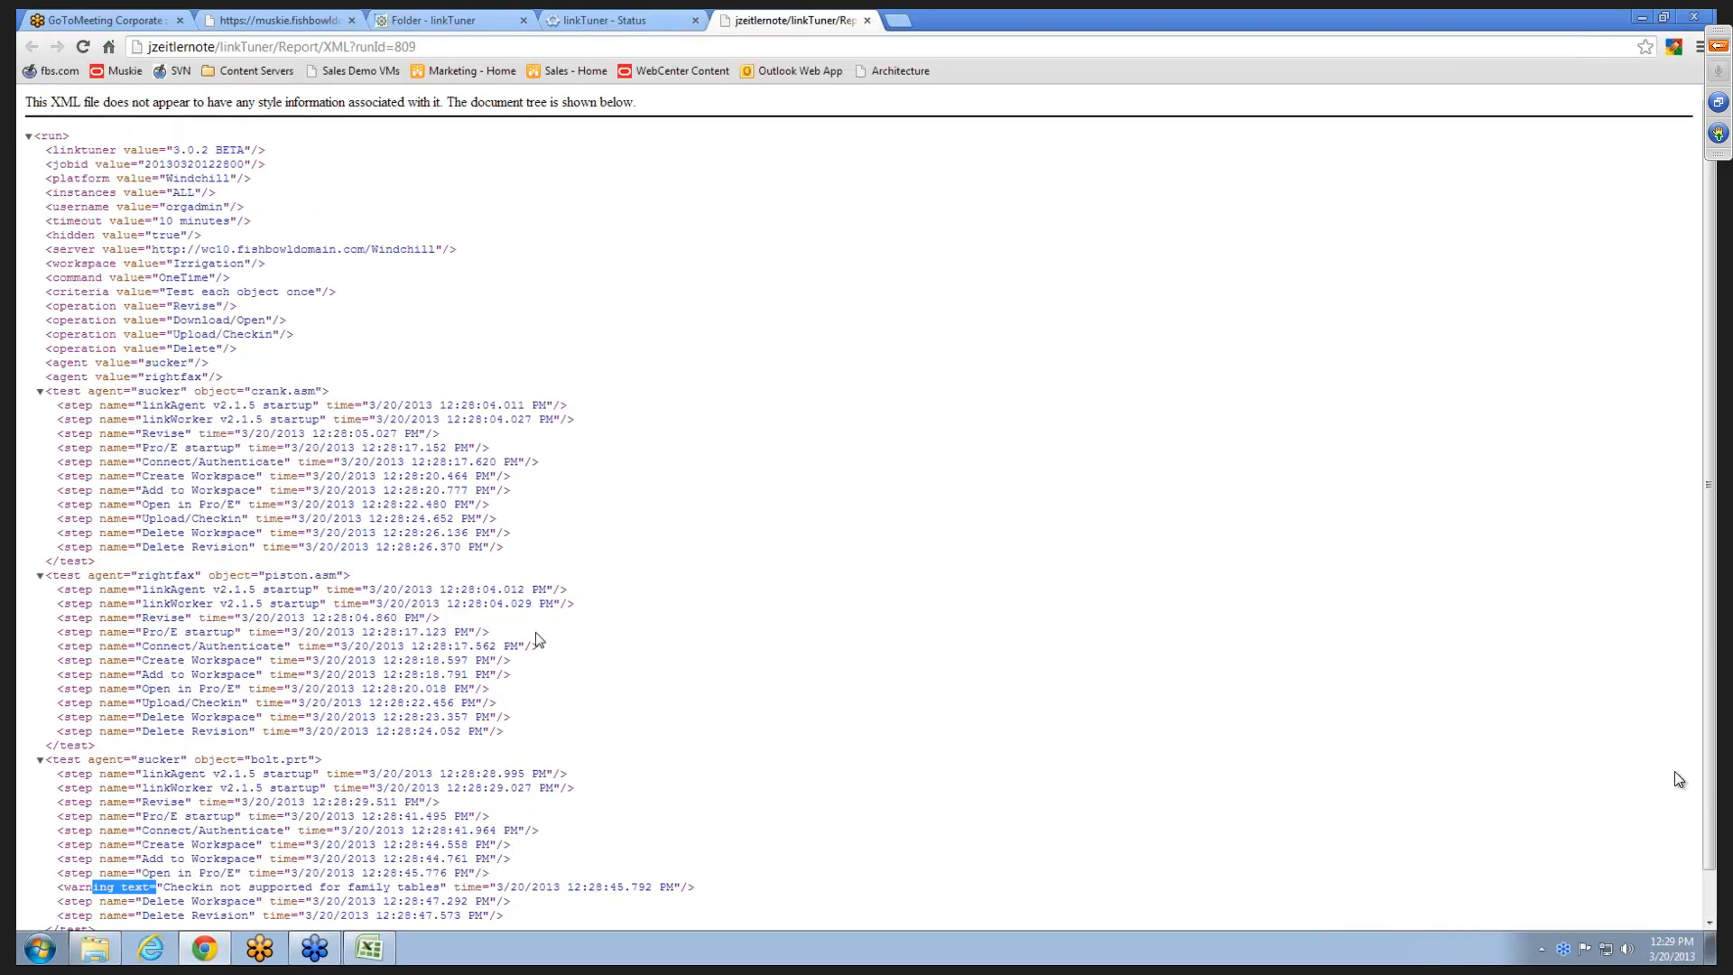
left_click(869, 21)
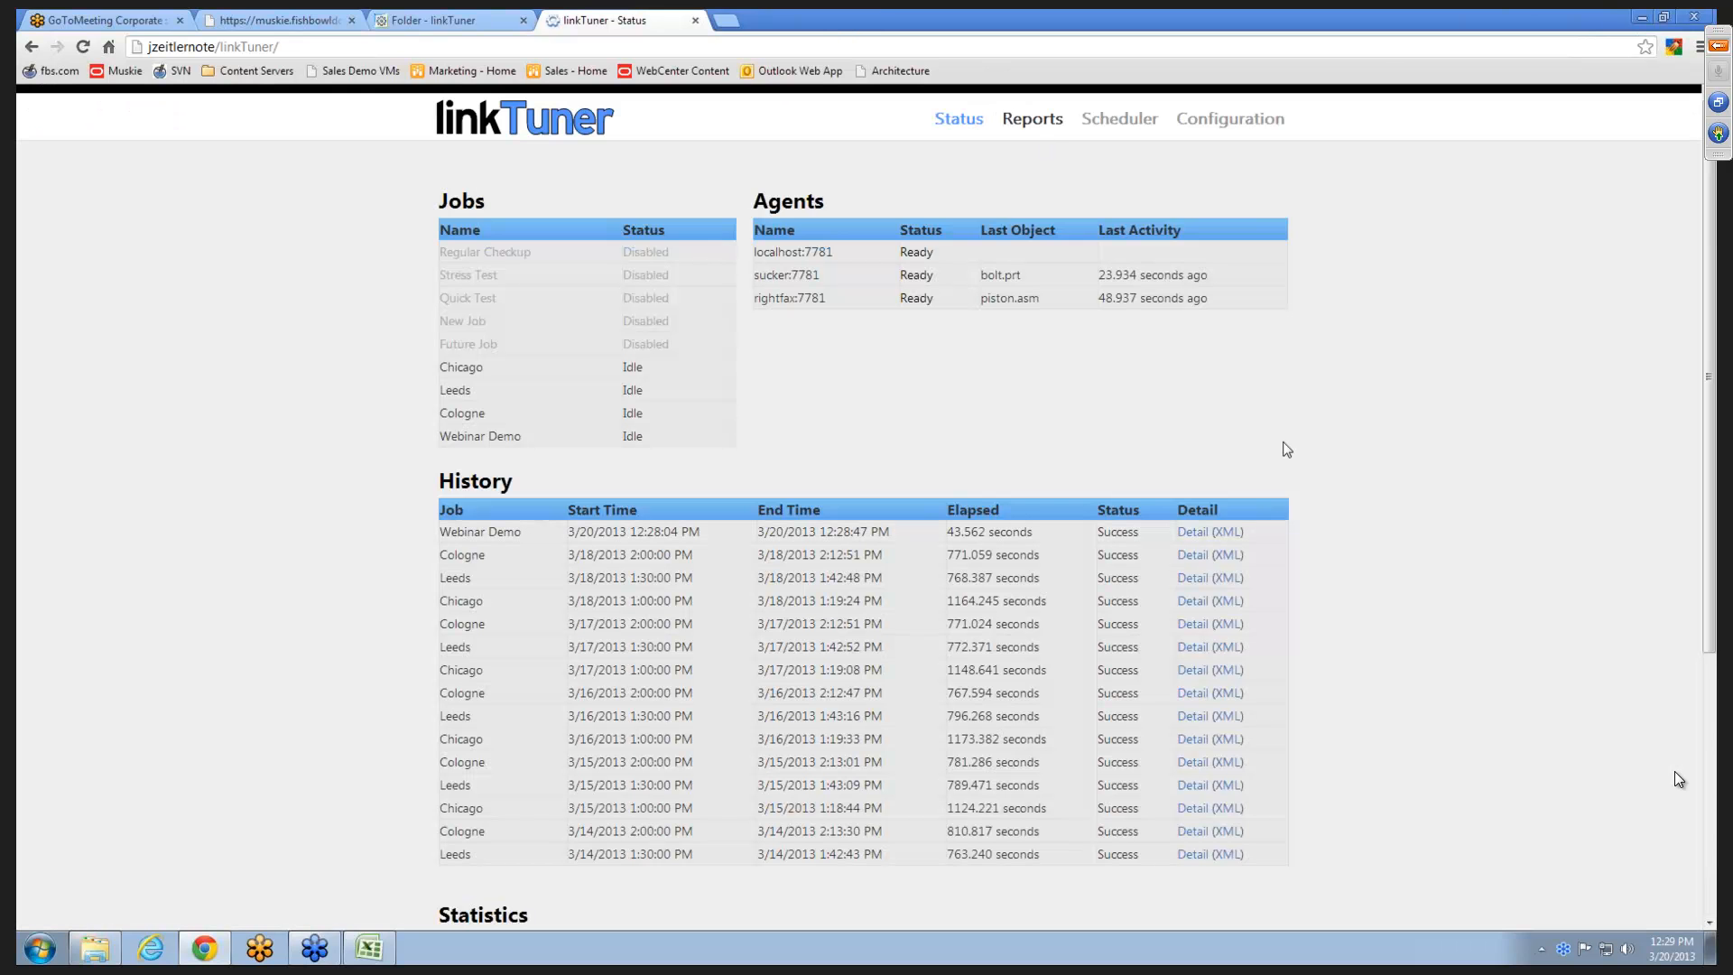
- Open the detail report of the latest Webinar Demo run
left_click(1192, 534)
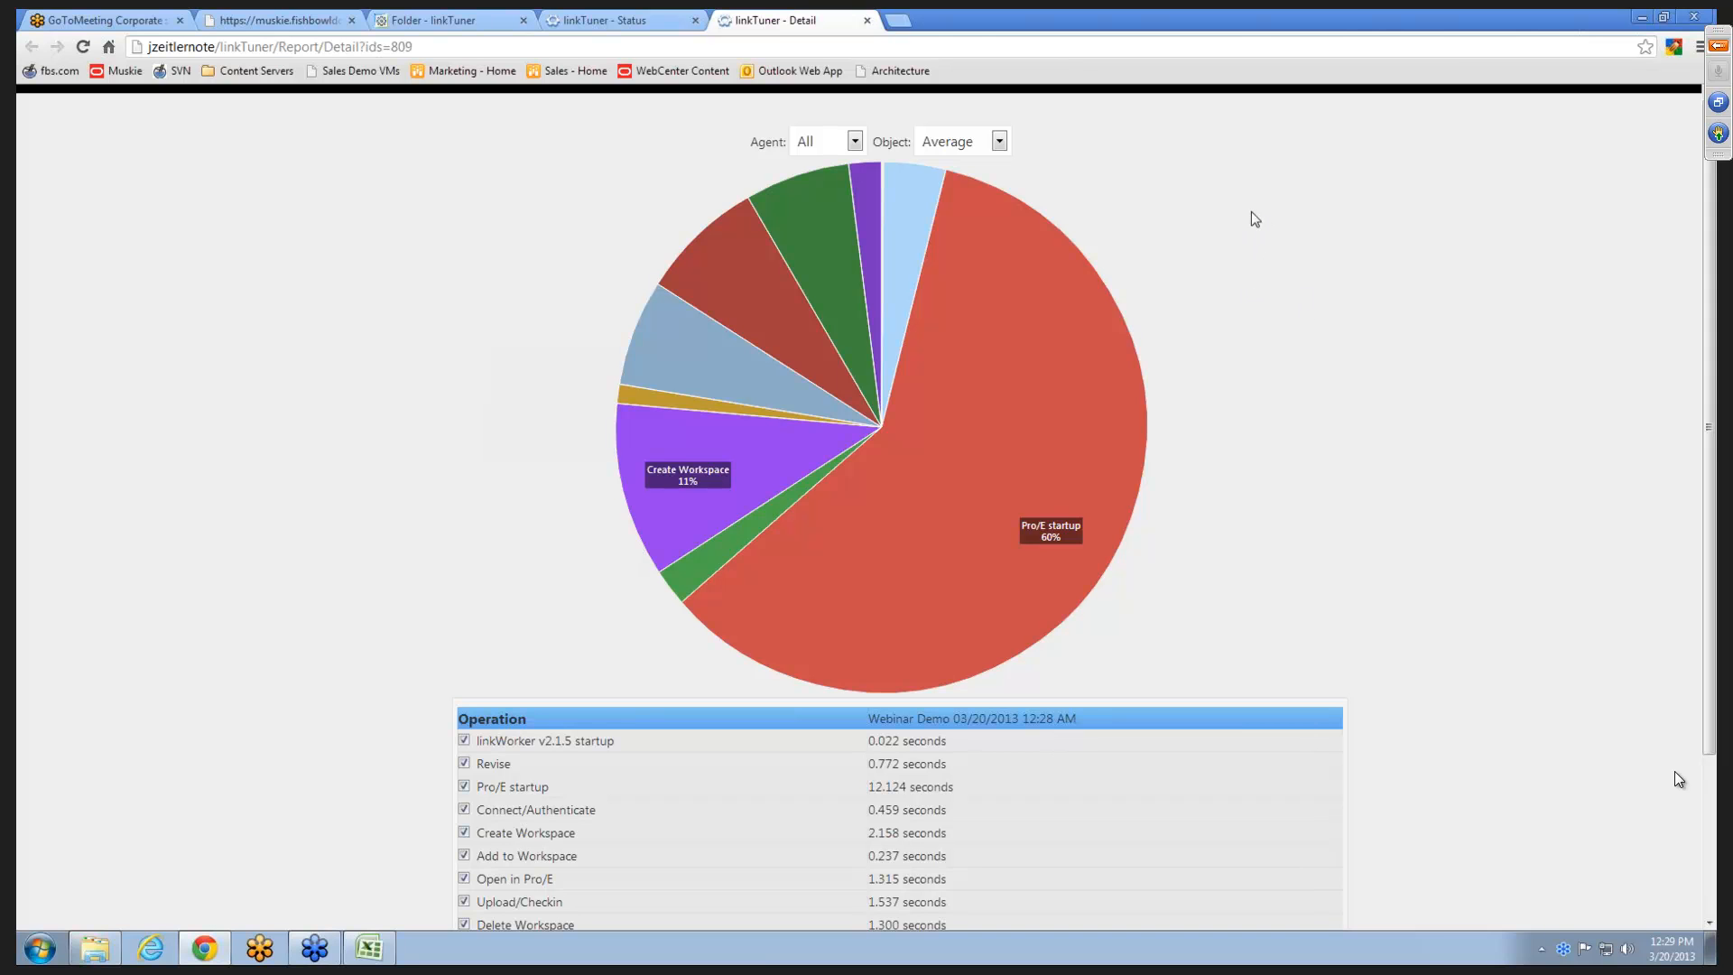
- Exclude the Pro/E startup operation from the Webinar Demo detail chart and review the remaining operation shares
scroll(1273, 236, "down", 2)
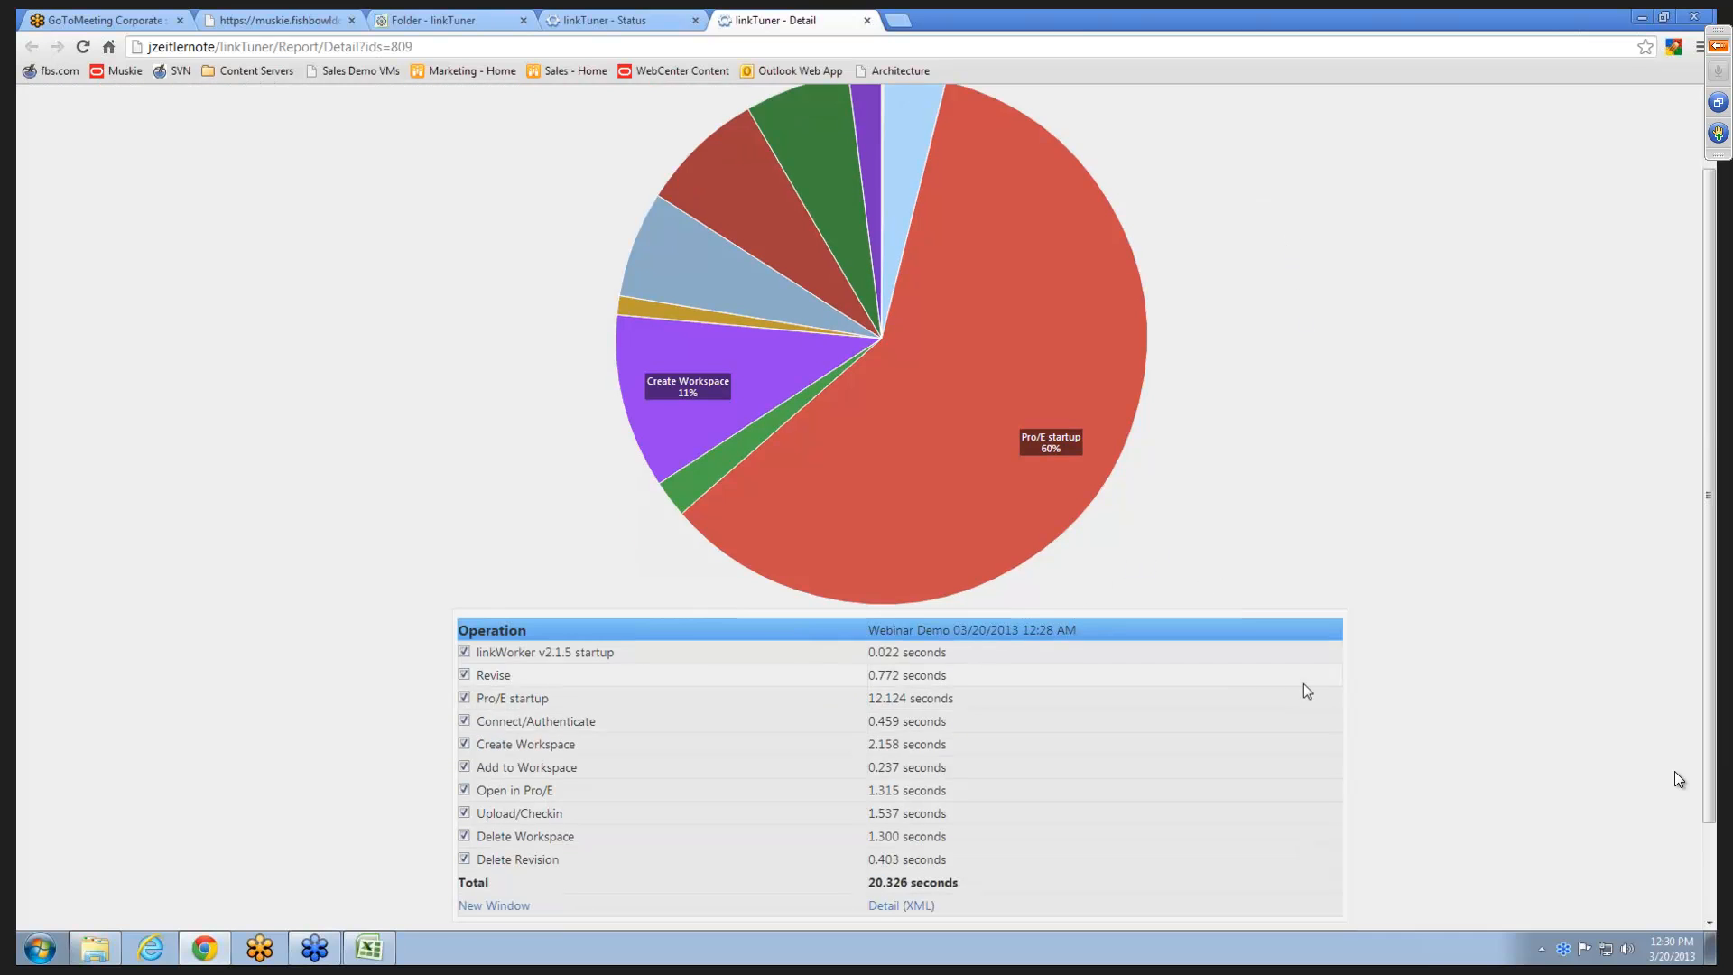
scroll(1303, 685, "up", 2)
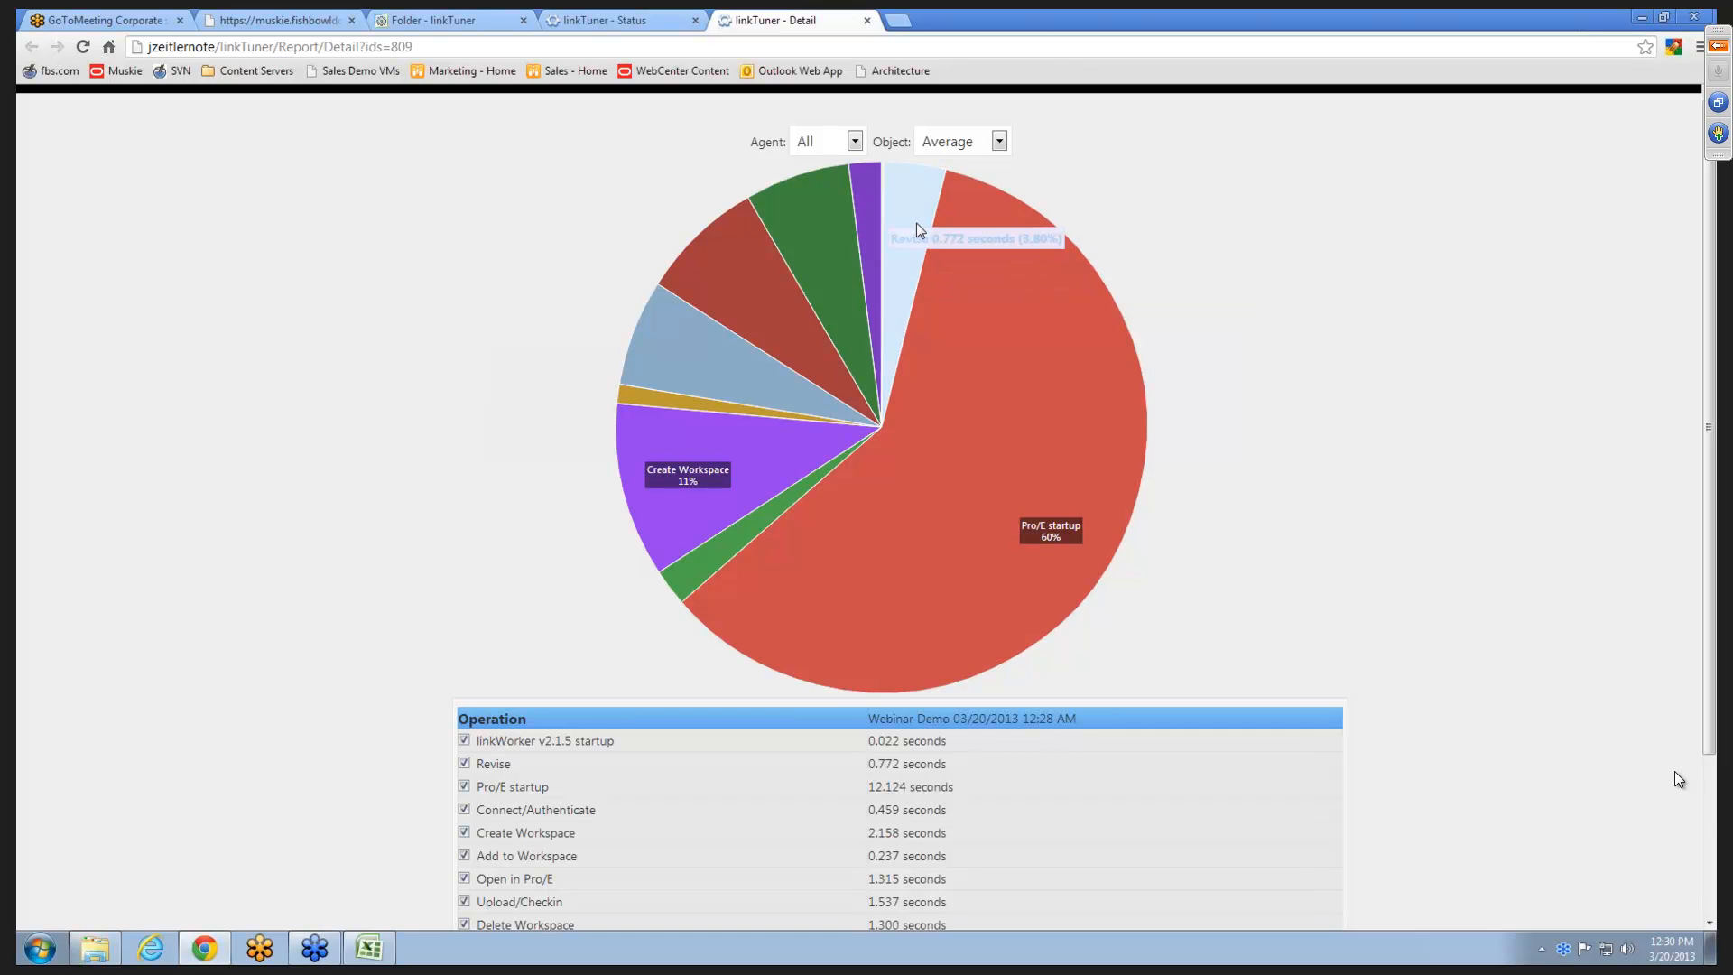
scroll(338, 343, "down", 1)
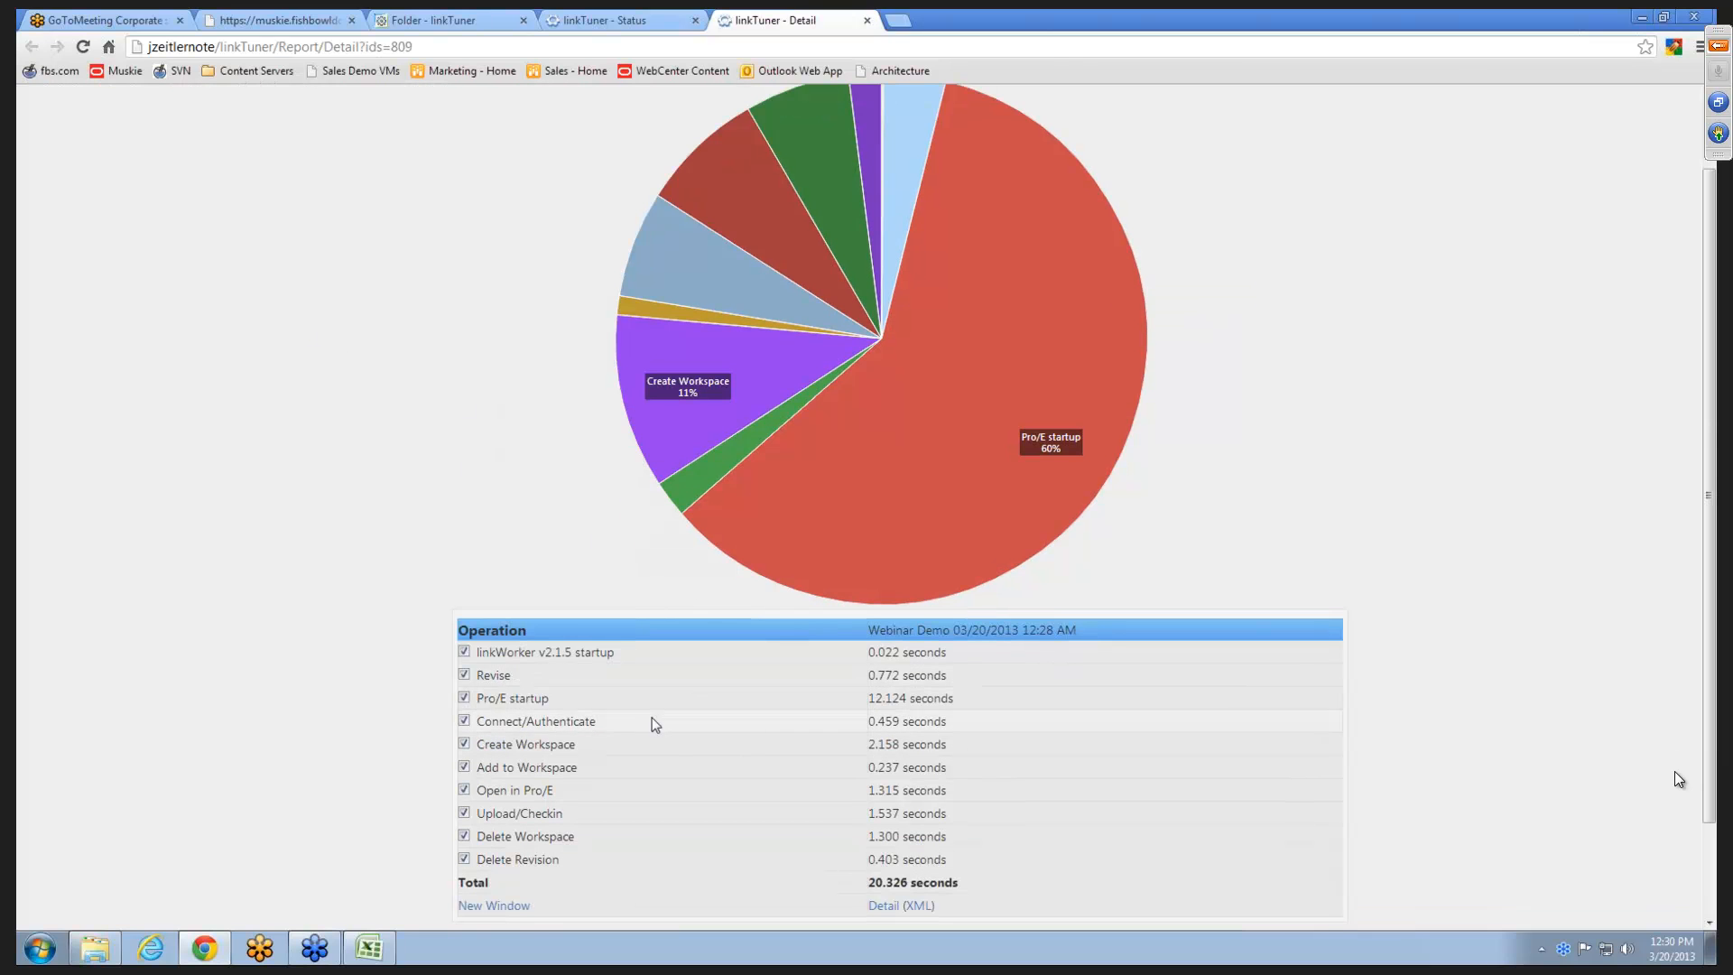
left_click(464, 699)
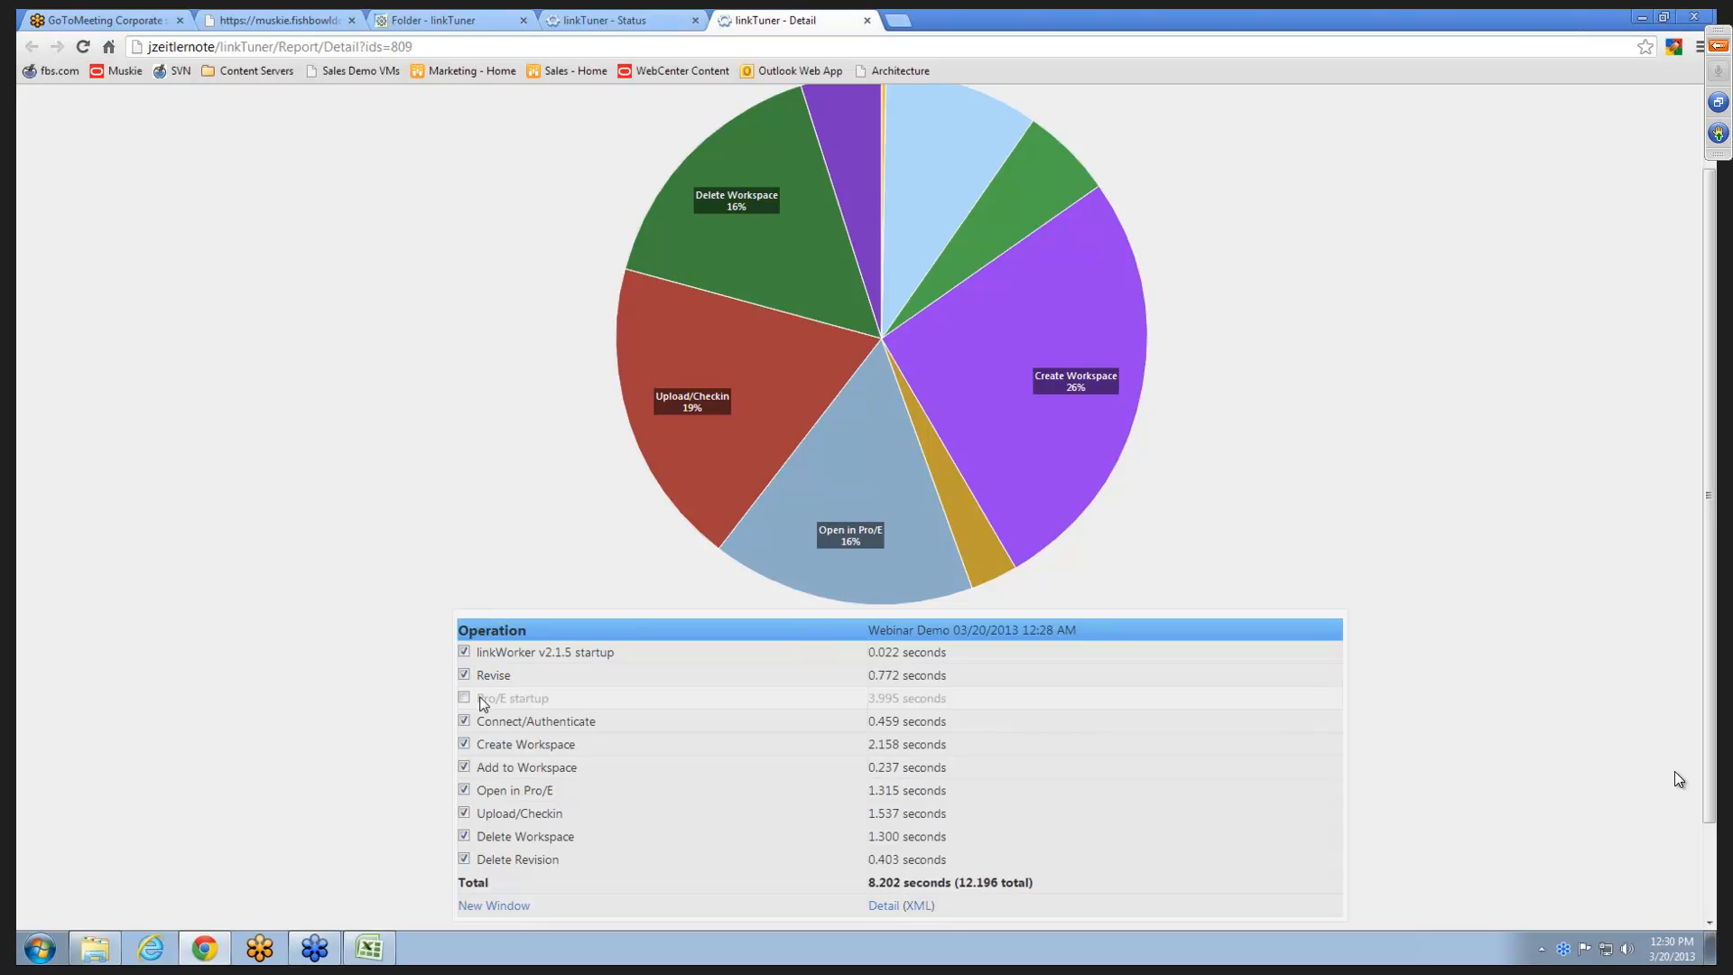
scroll(312, 485, "down", 2)
scroll(311, 485, "up", 2)
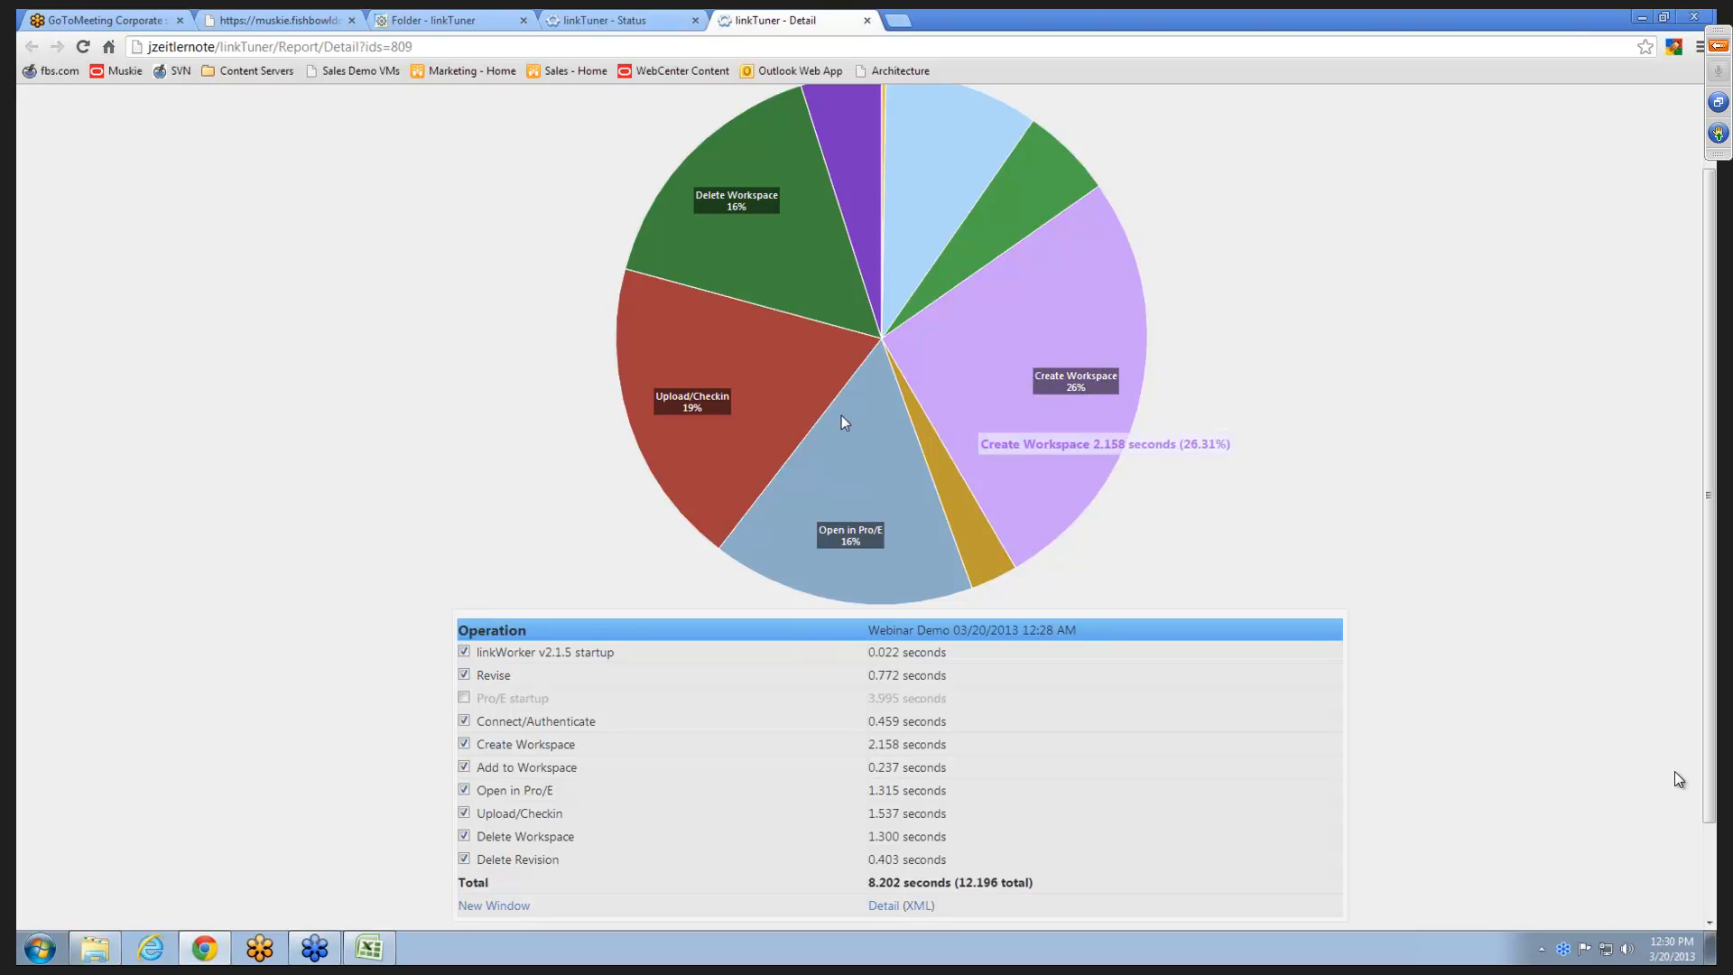
scroll(488, 464, "down", 2)
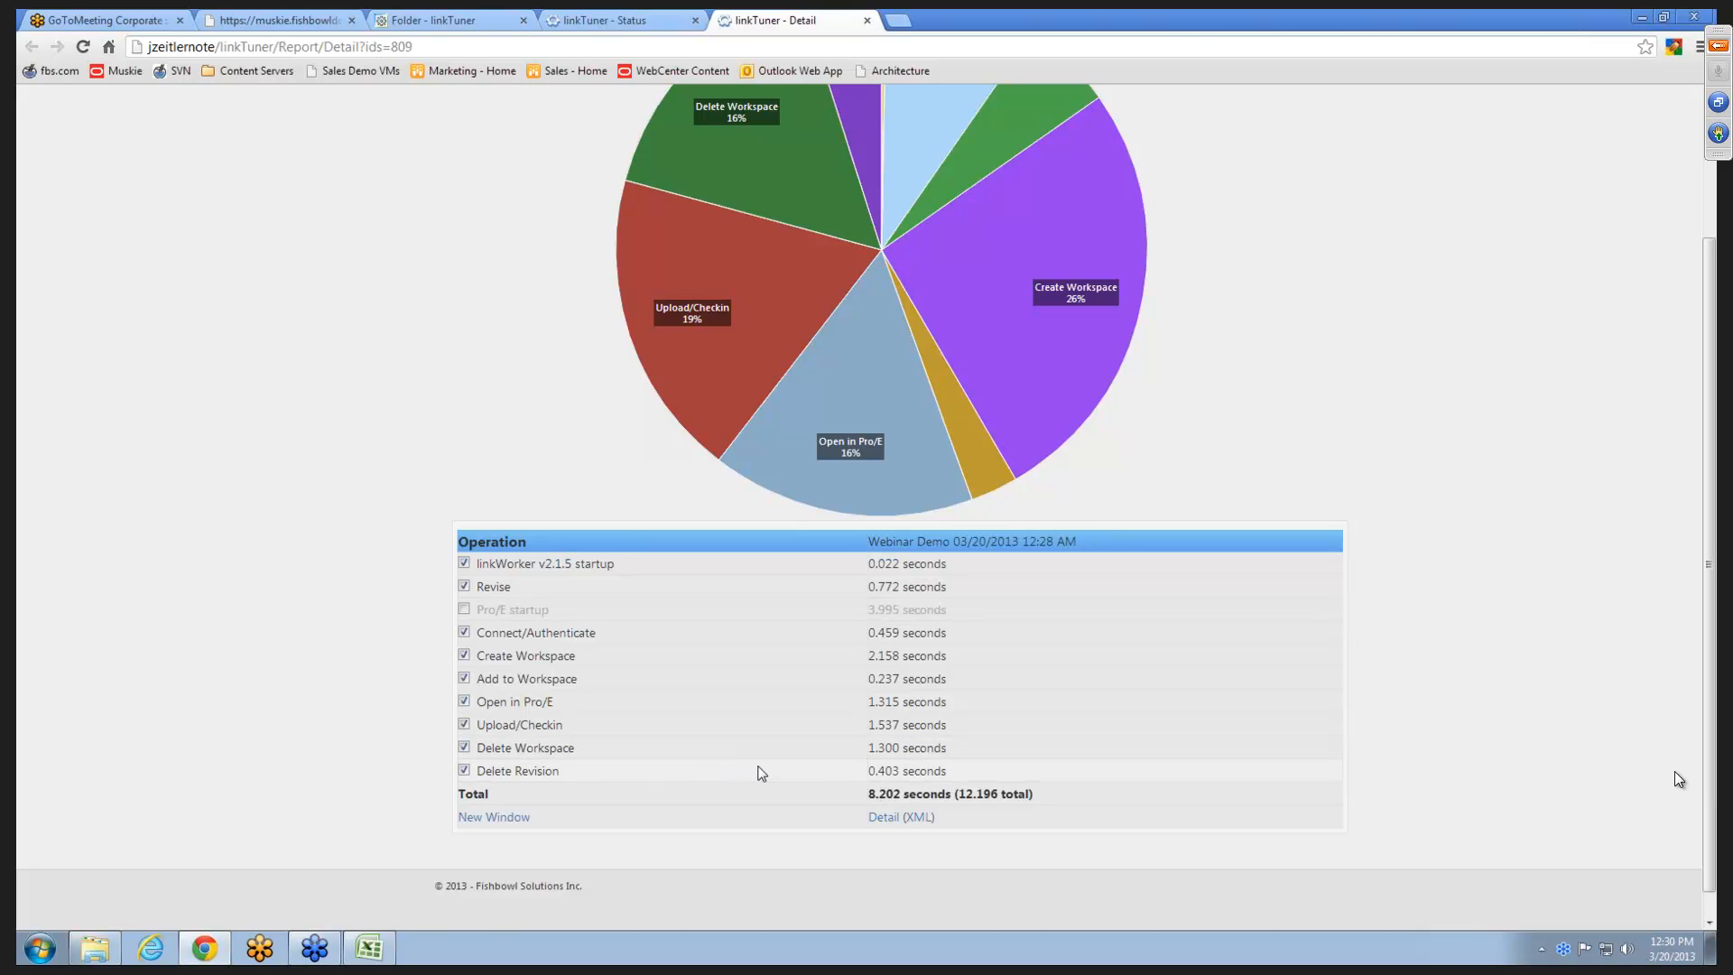
scroll(758, 732, "up", 4)
scroll(755, 727, "down", 2)
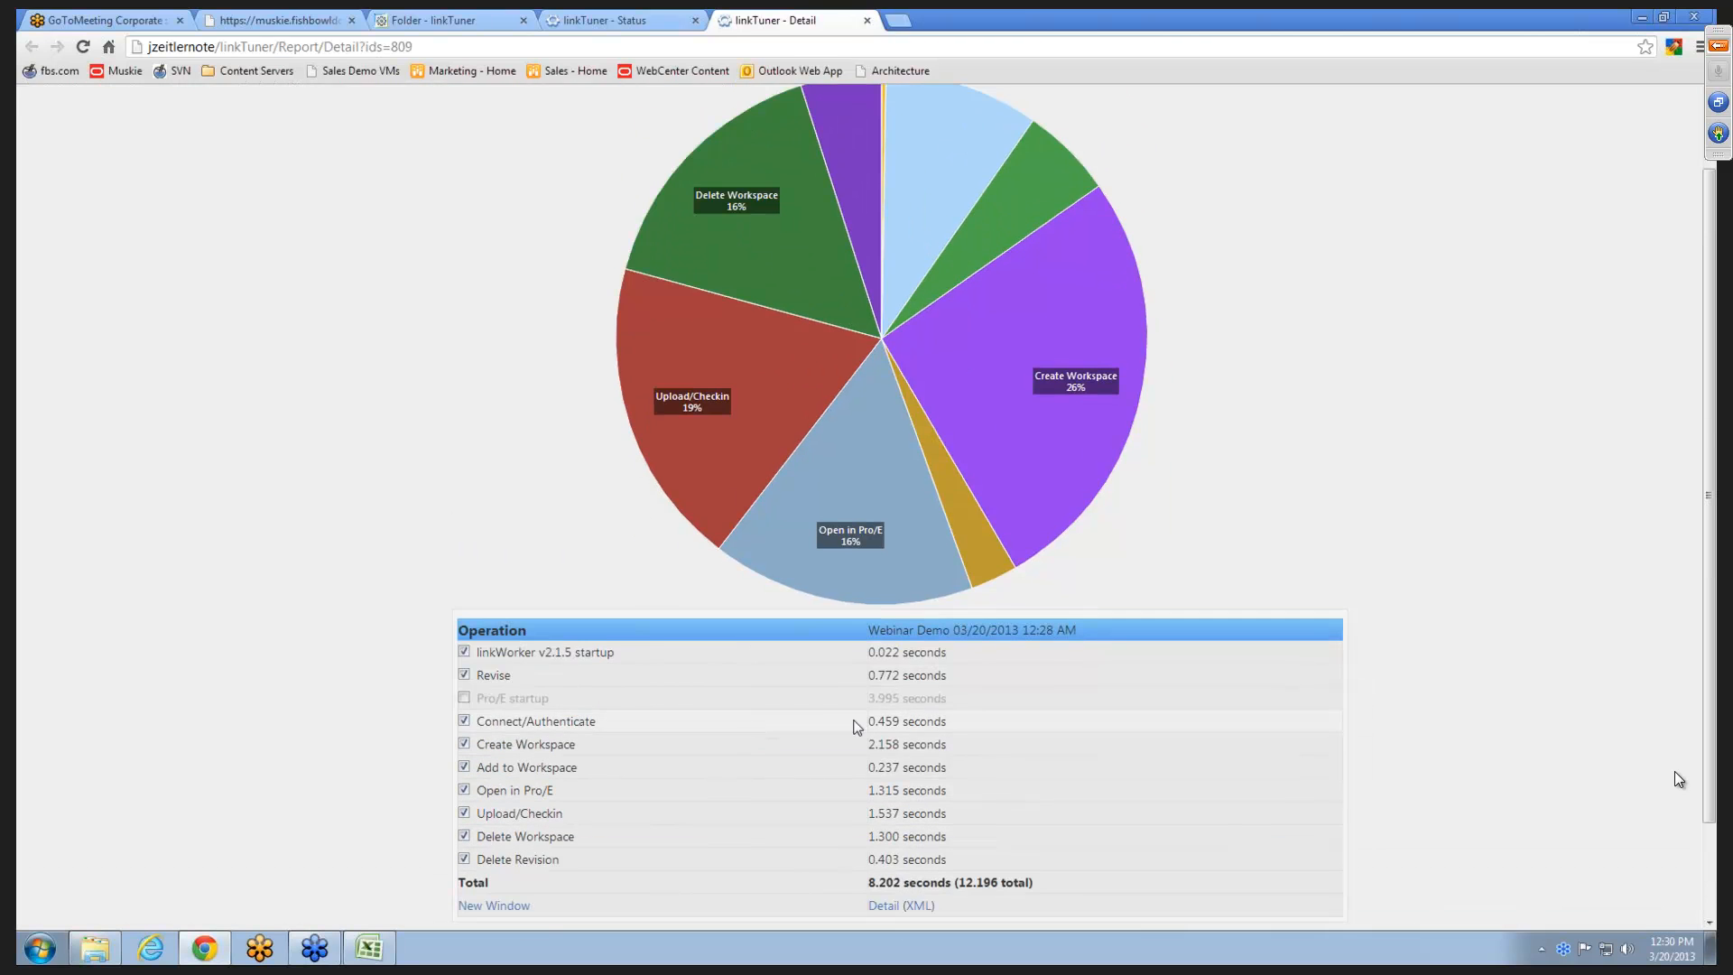
- Sort the operations by time from longest to shortest and exclude Create Workspace from the chart
left_click(955, 632)
left_click(953, 632)
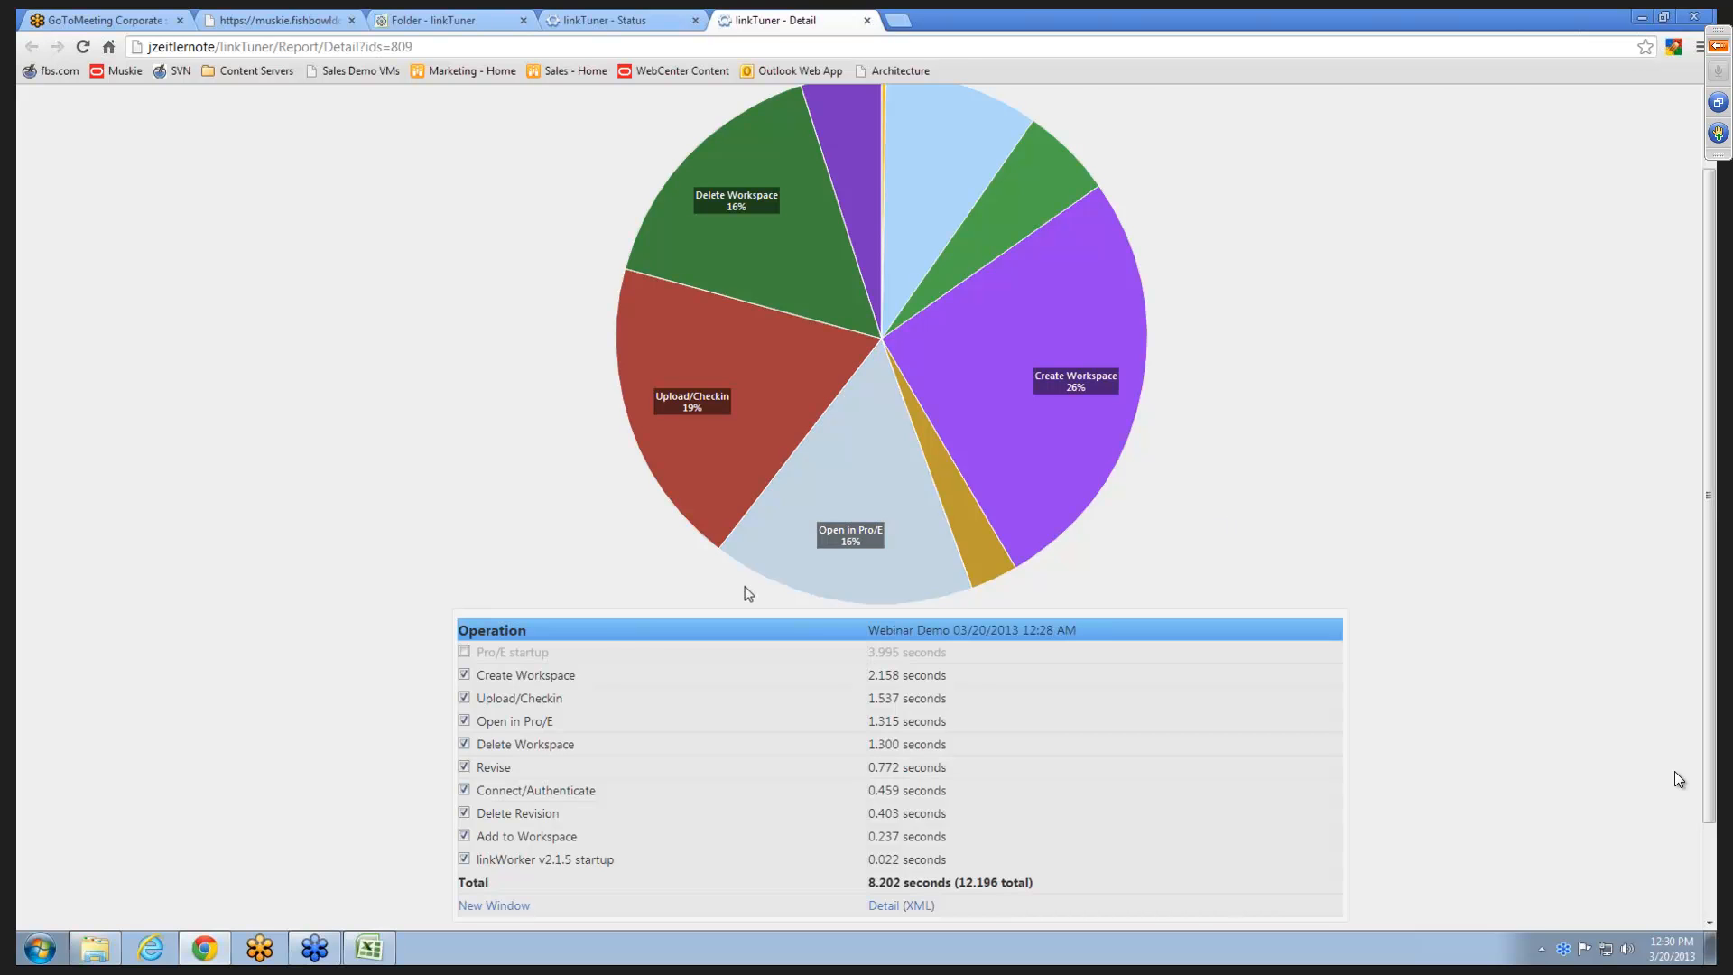
left_click(464, 676)
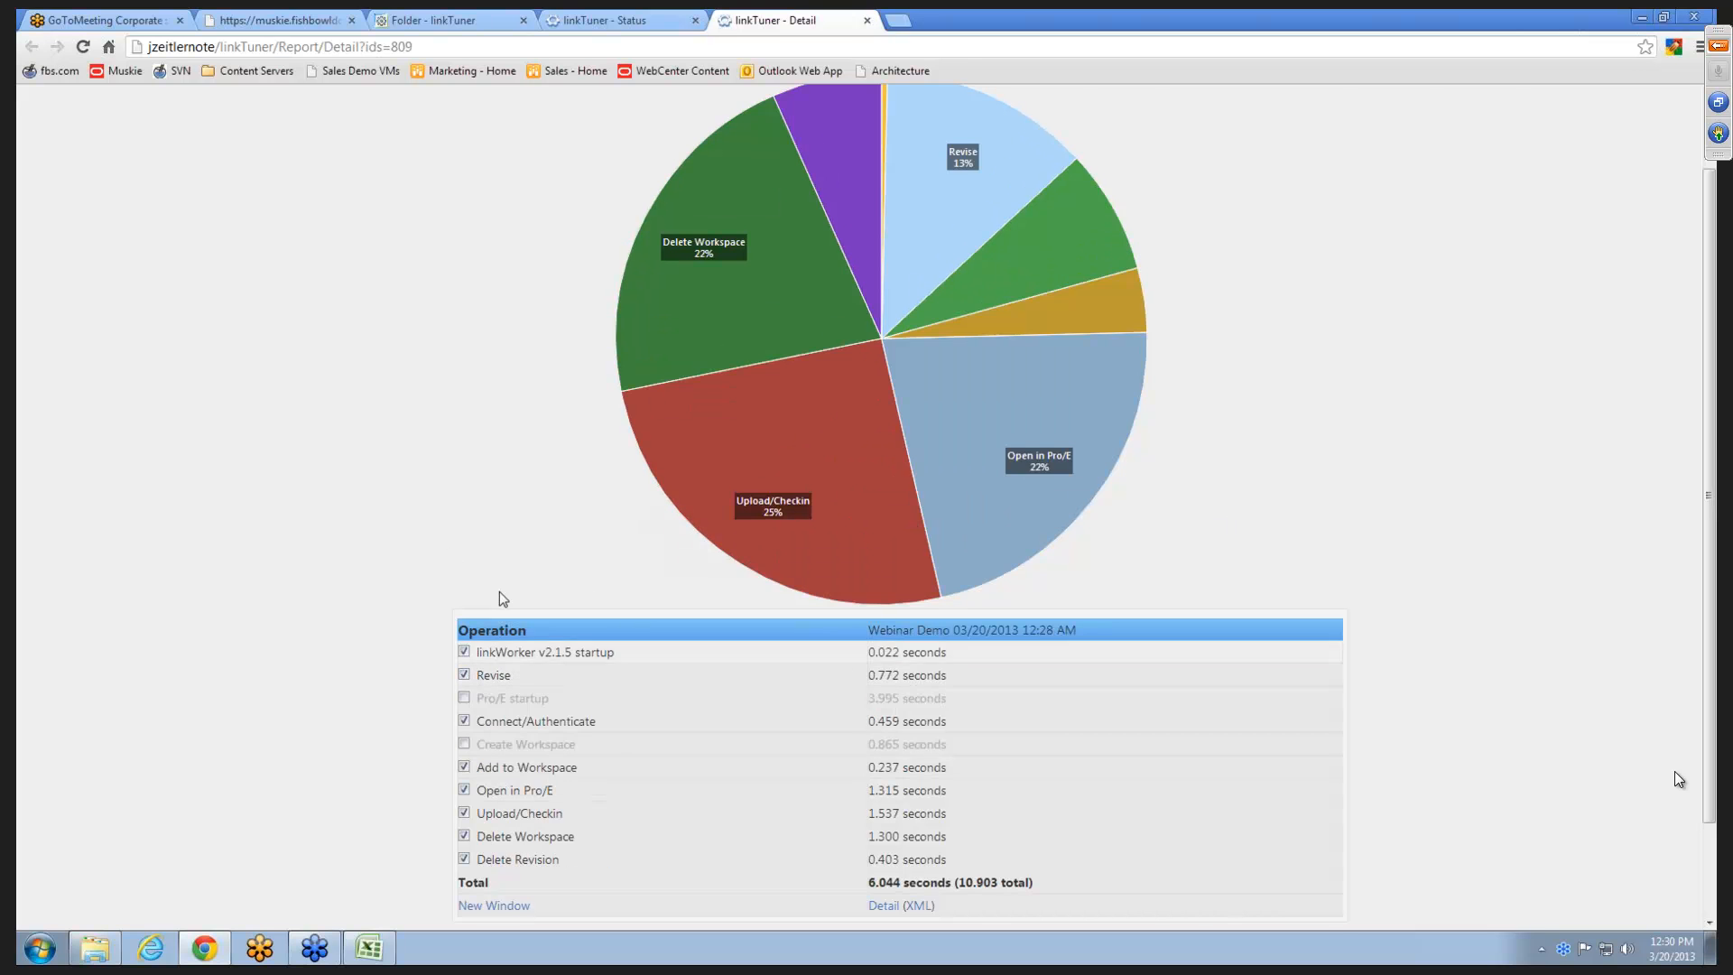
scroll(321, 502, "up", 2)
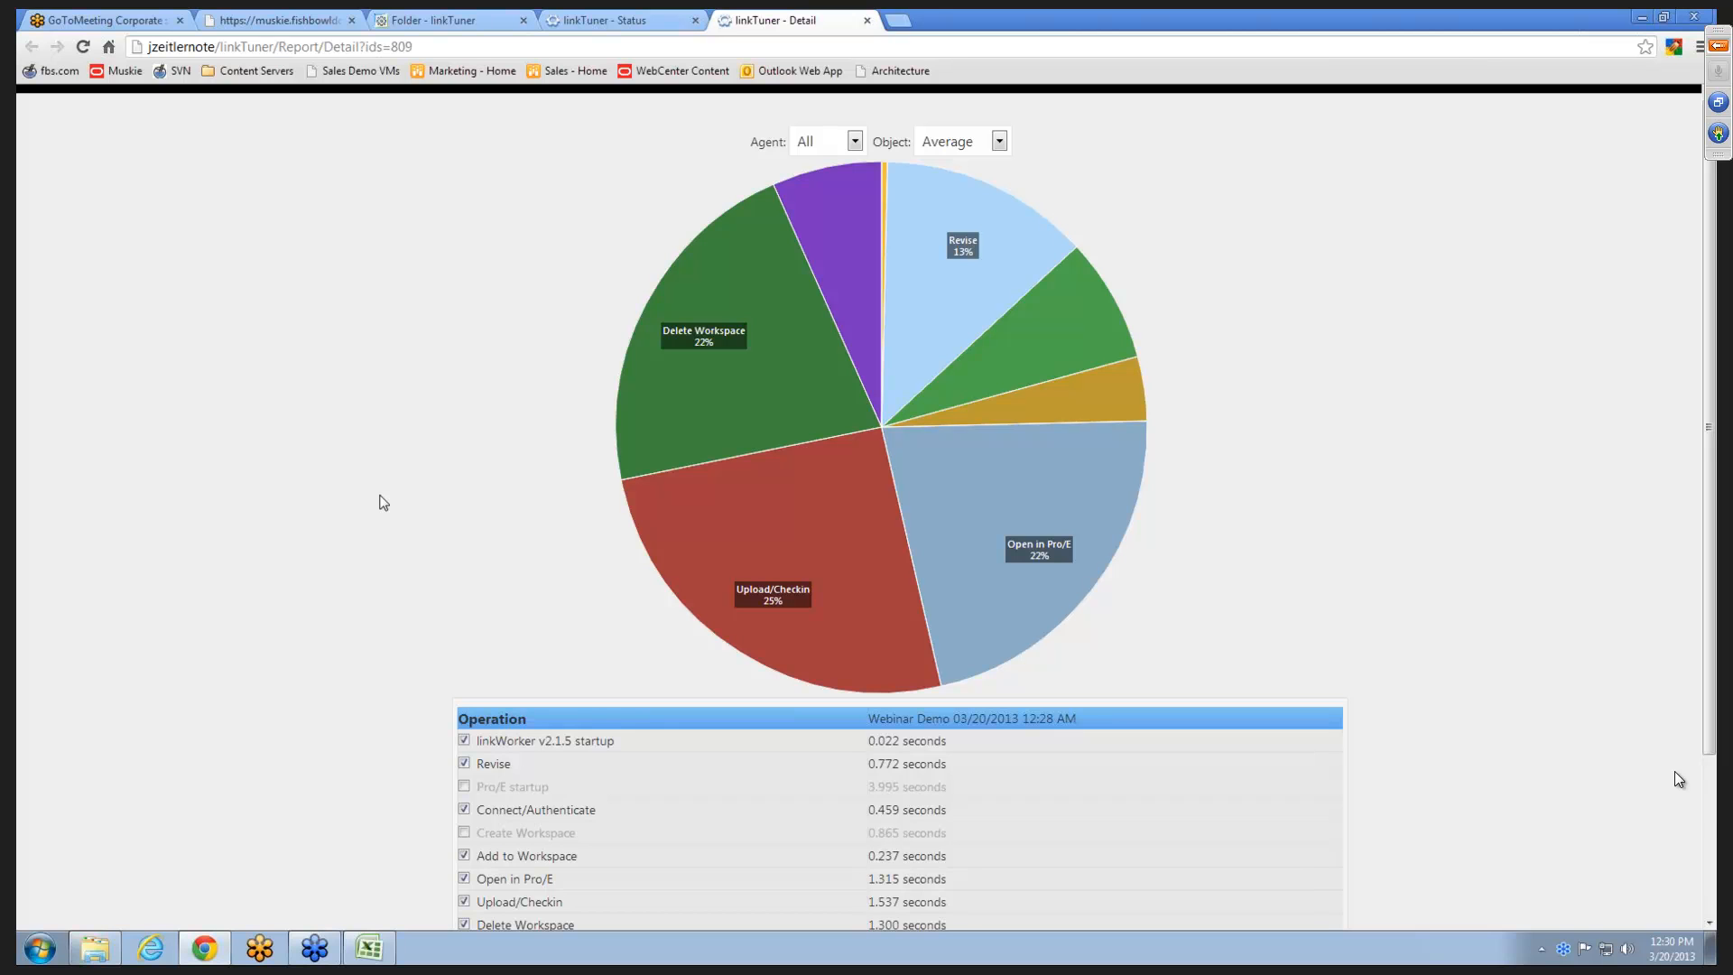
scroll(384, 503, "down", 1)
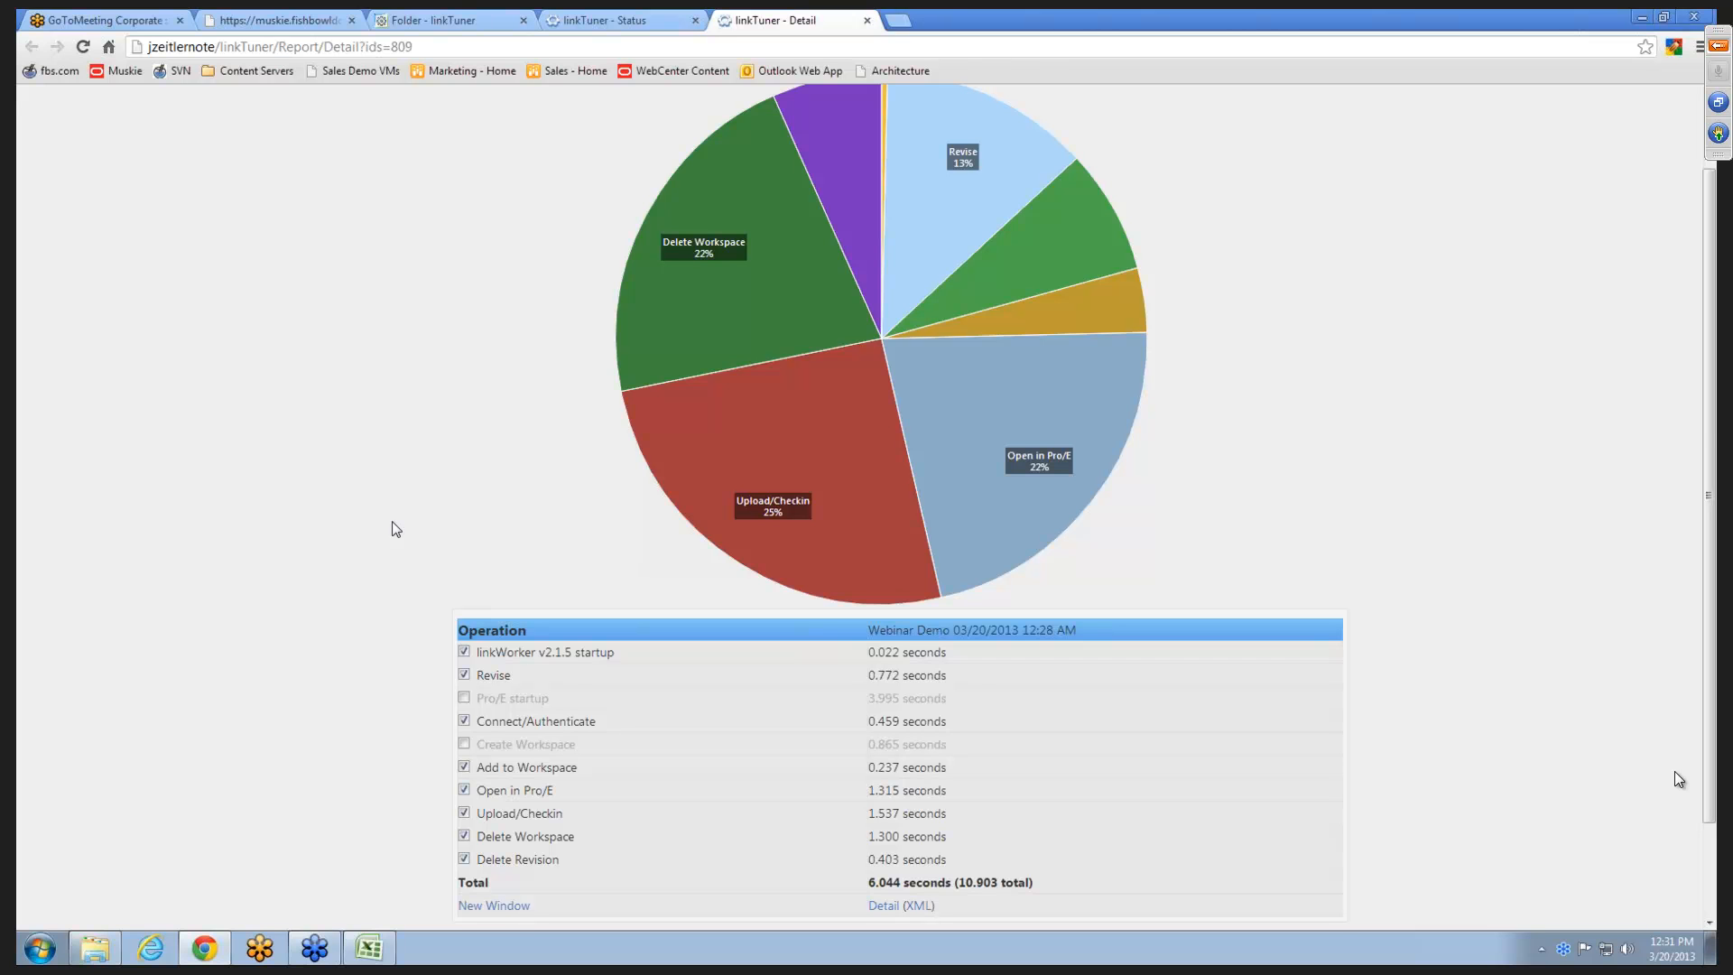
scroll(395, 529, "up", 1)
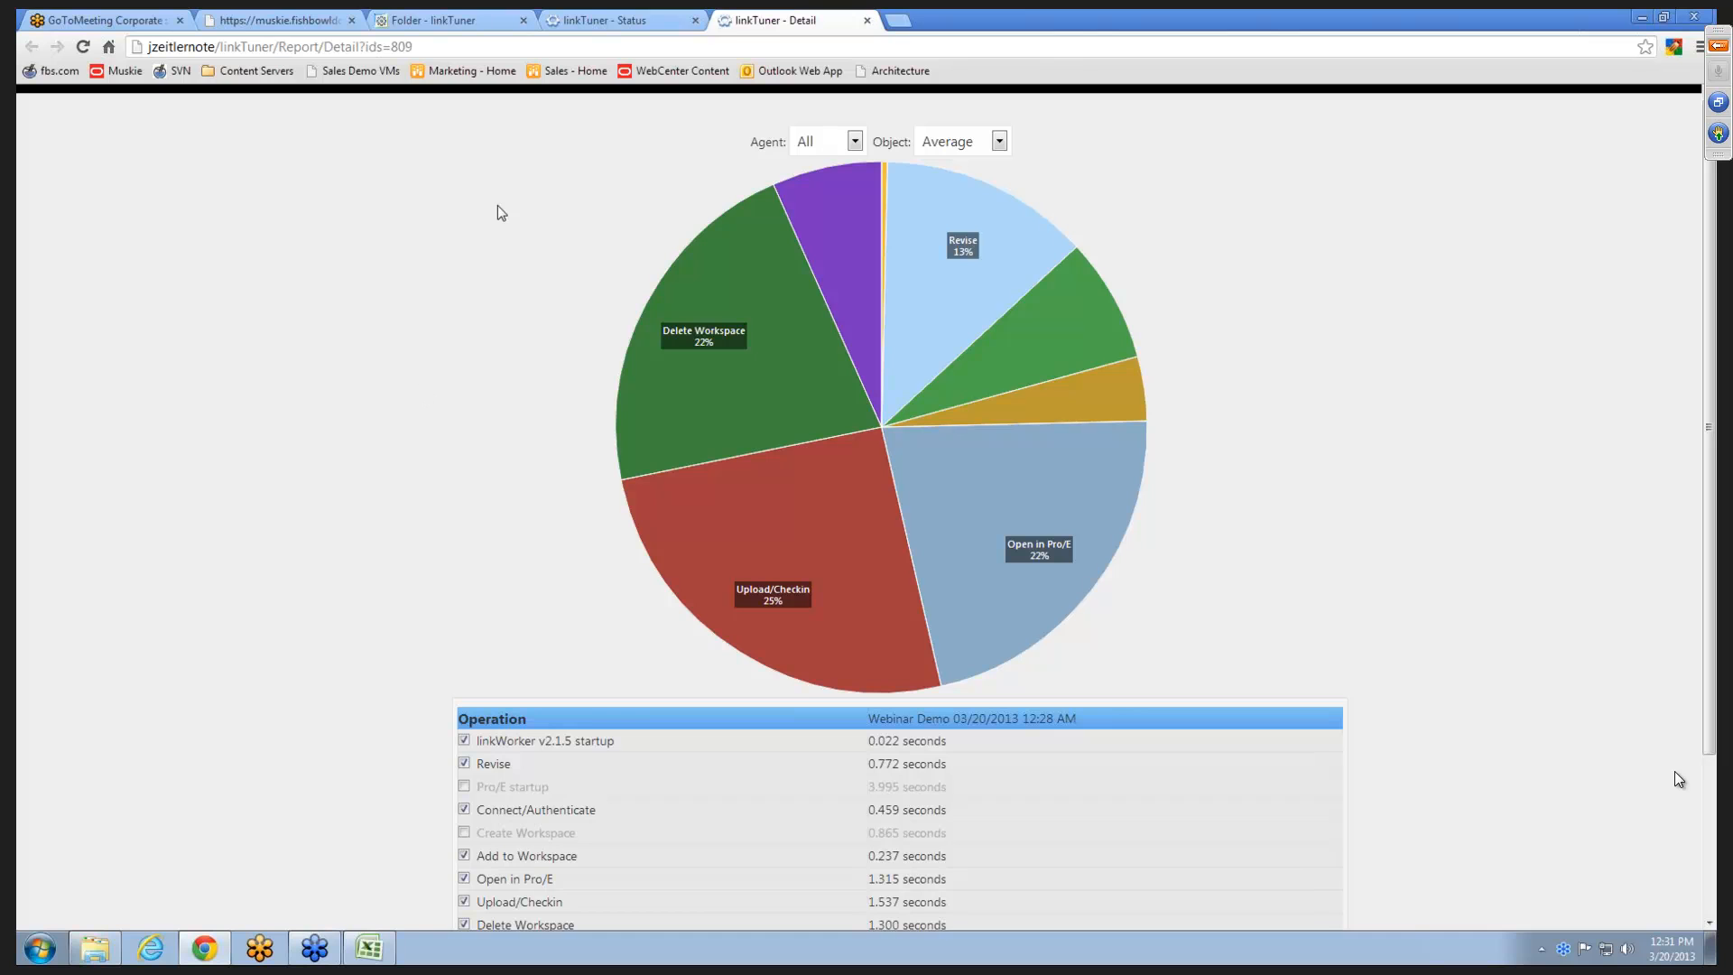
- Compare the operation times of the rightfax and sucker agents, and return the agent filter to All
left_click(806, 142)
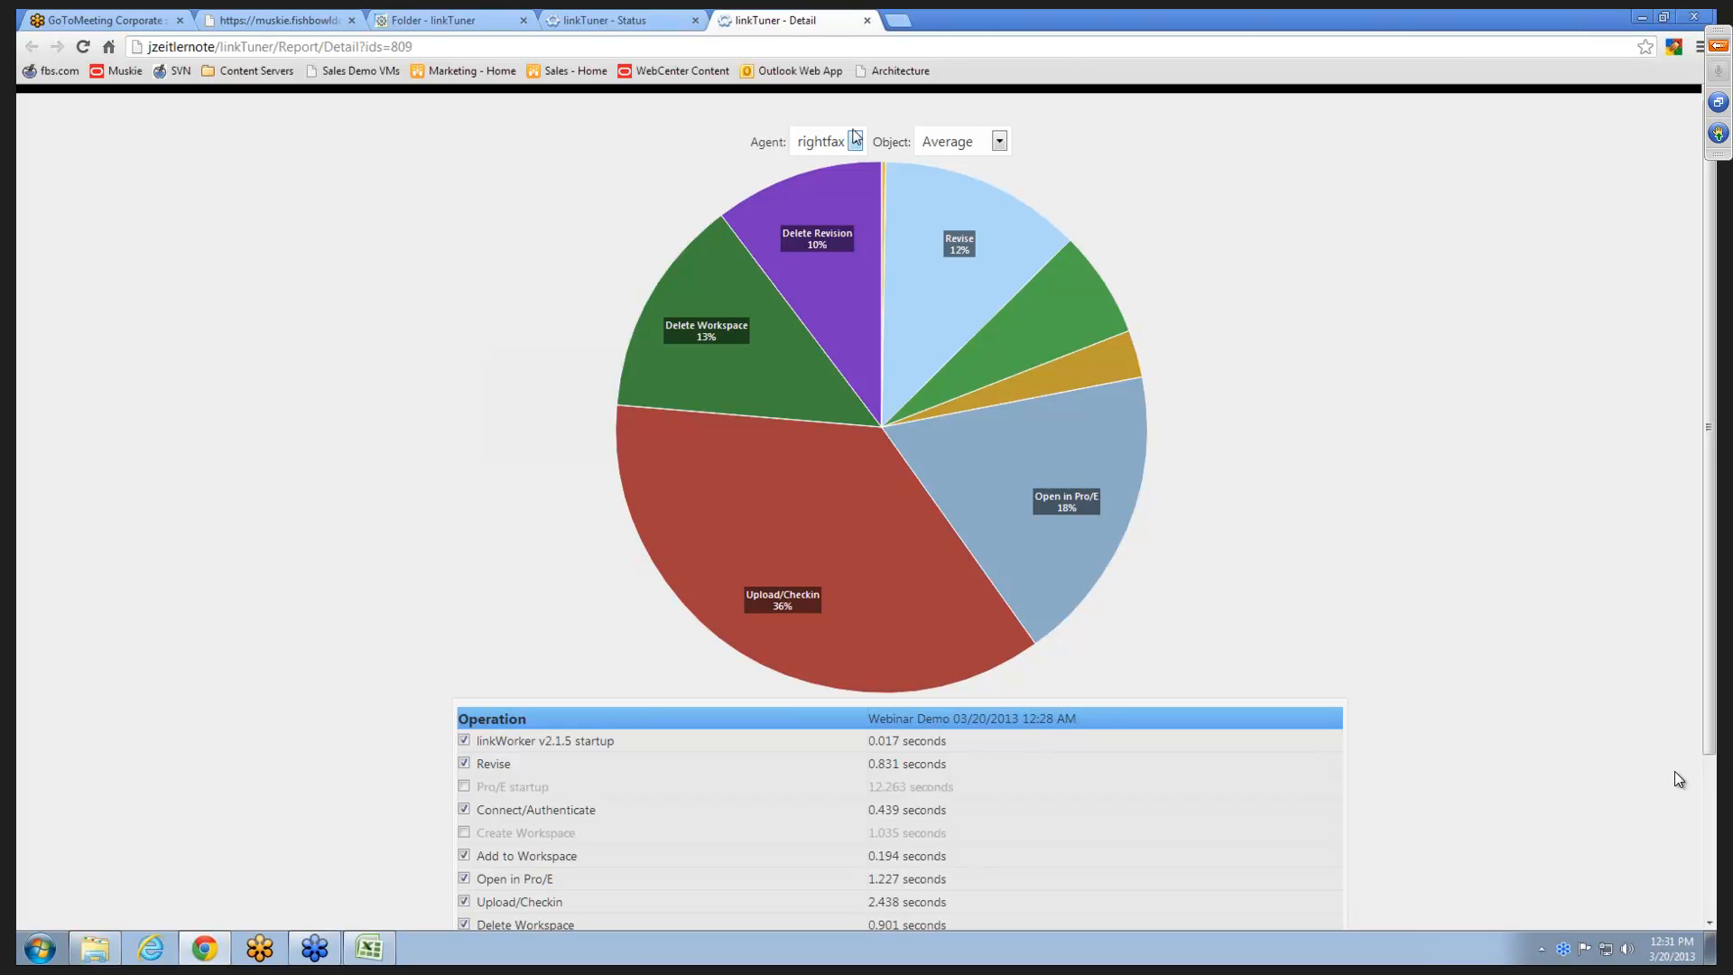
left_click(854, 142)
left_click(851, 142)
left_click(822, 204)
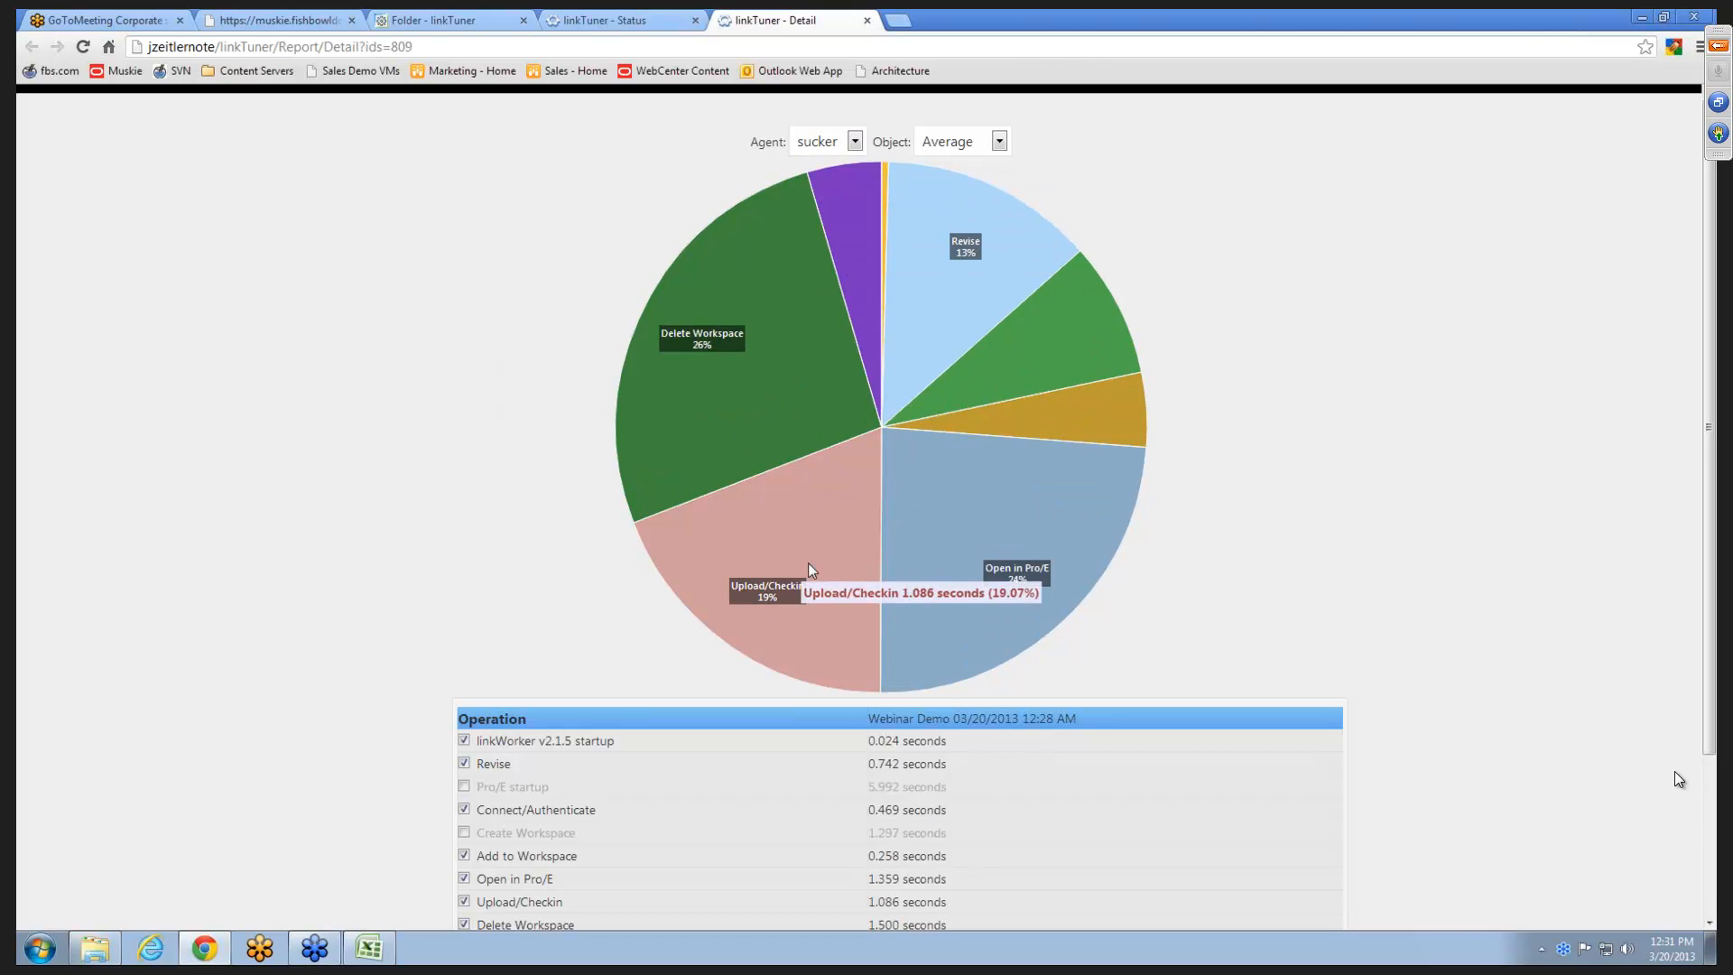
mouse_move(839, 496)
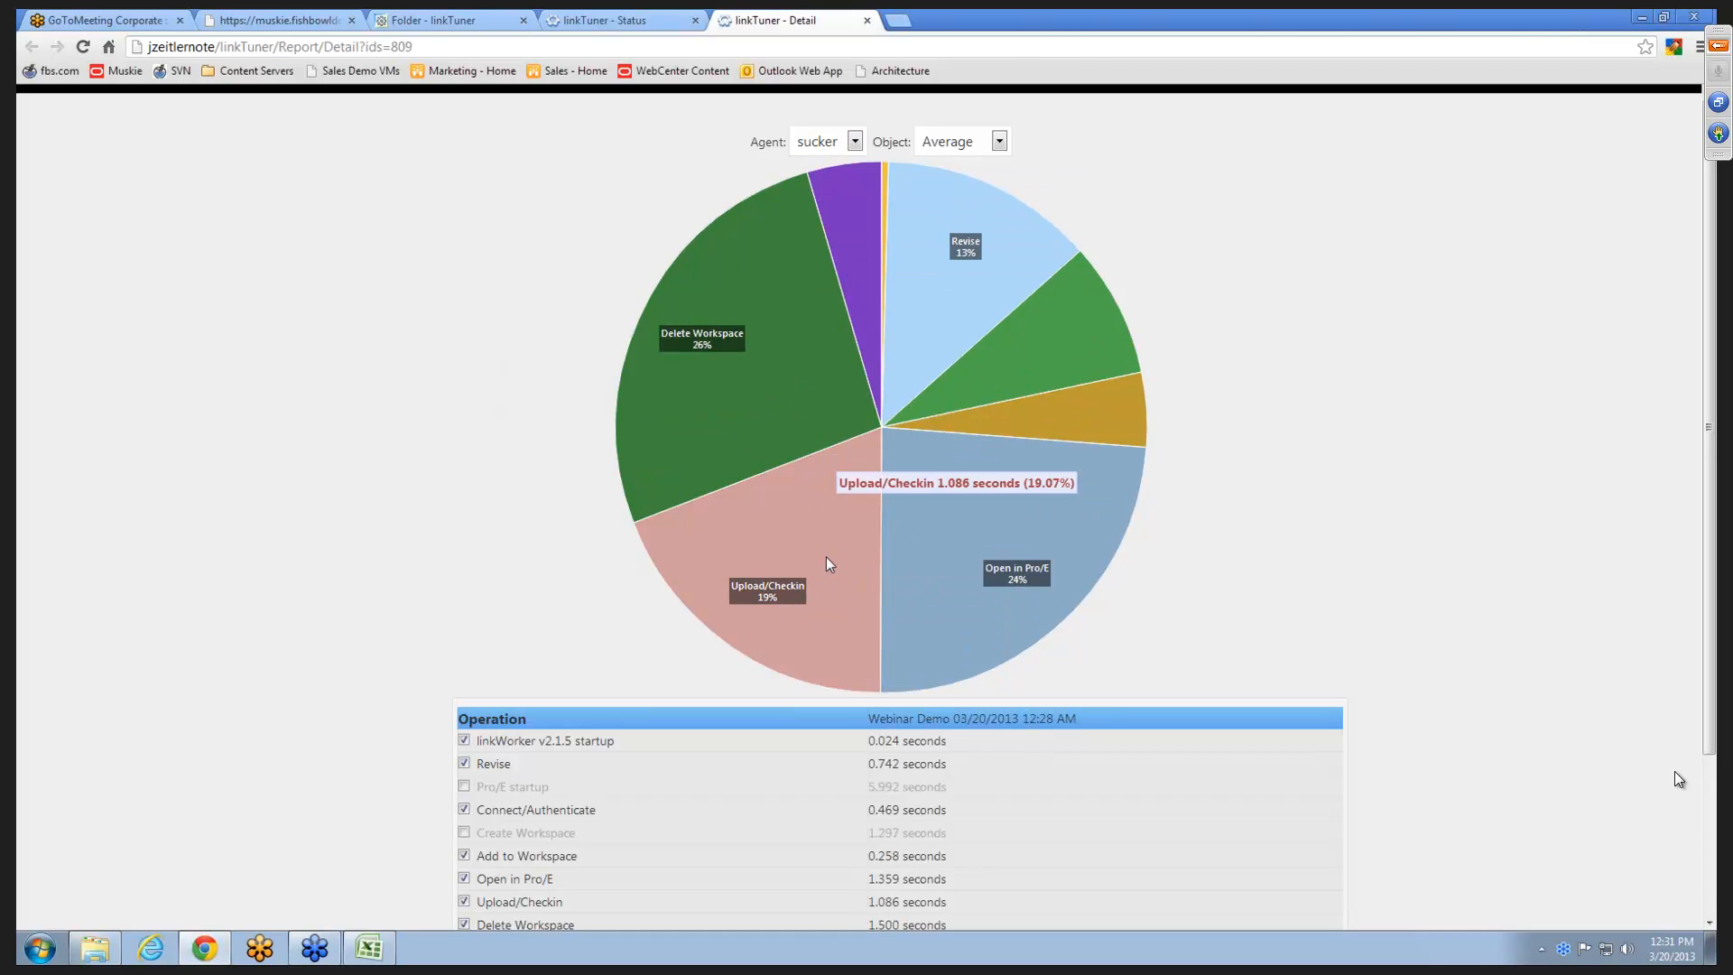
left_click(824, 143)
left_click(821, 172)
- View the operation times per object for bolt.prt, crank.asm and piston.asm
left_click(968, 145)
left_click(956, 224)
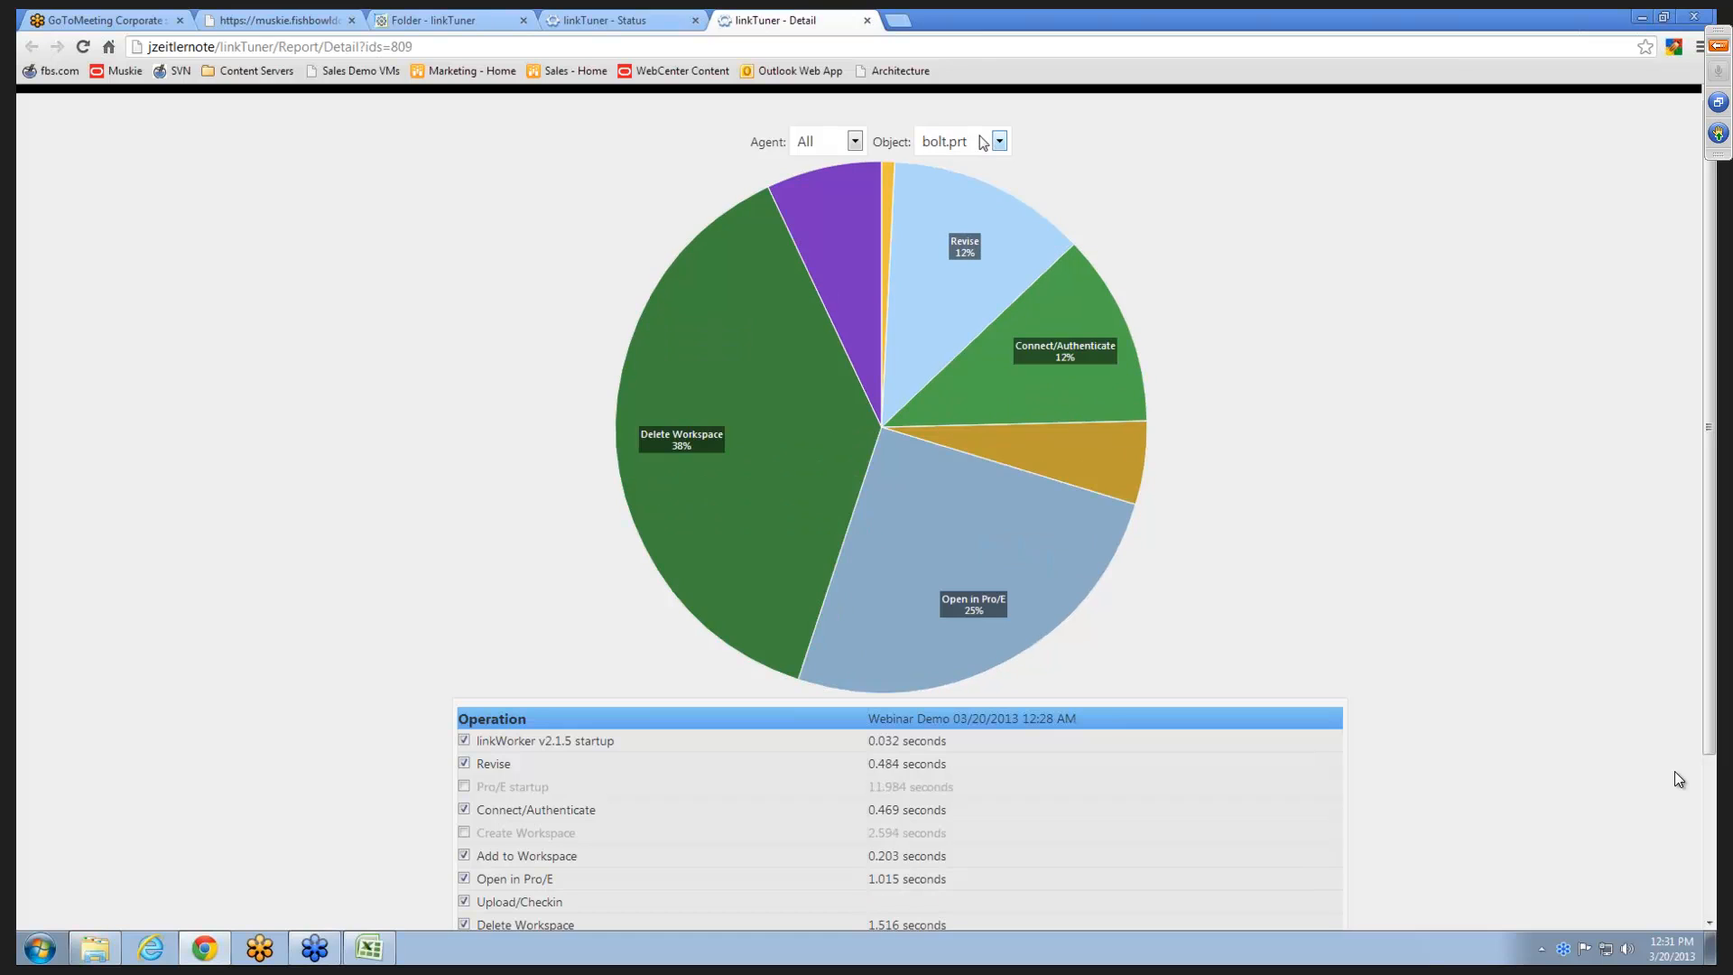
left_click(979, 142)
left_click(960, 242)
left_click(982, 143)
left_click(963, 259)
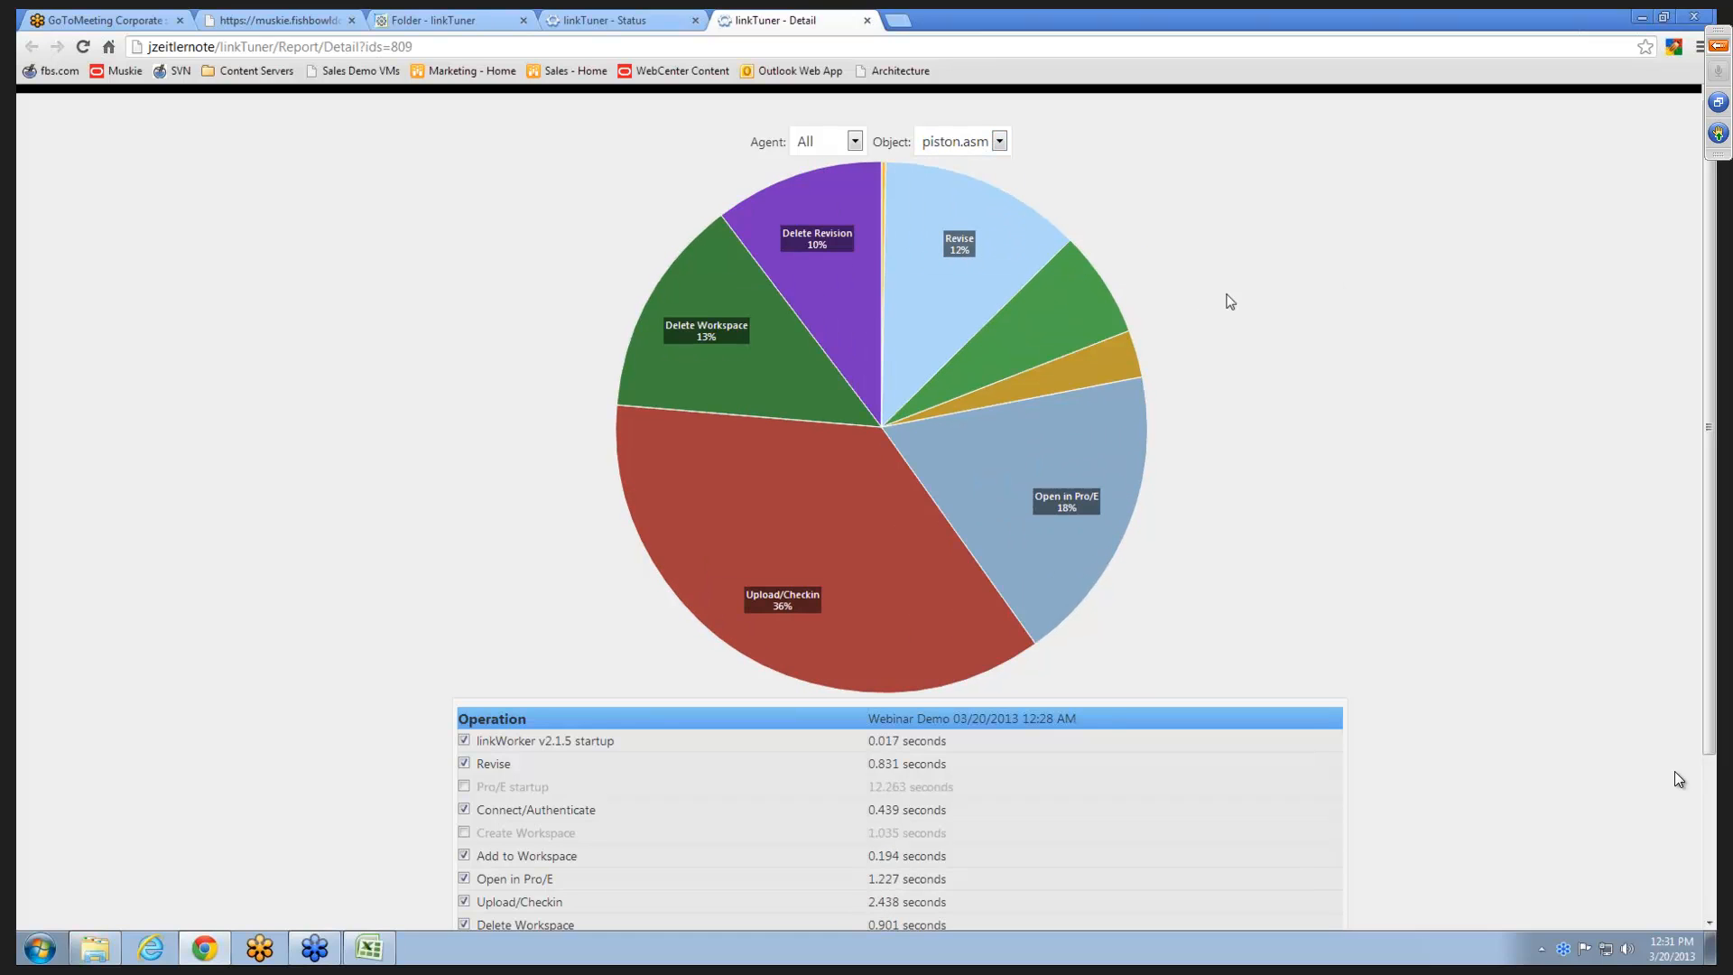
scroll(1274, 292, "down", 1)
scroll(1275, 292, "up", 1)
scroll(1275, 292, "down", 1)
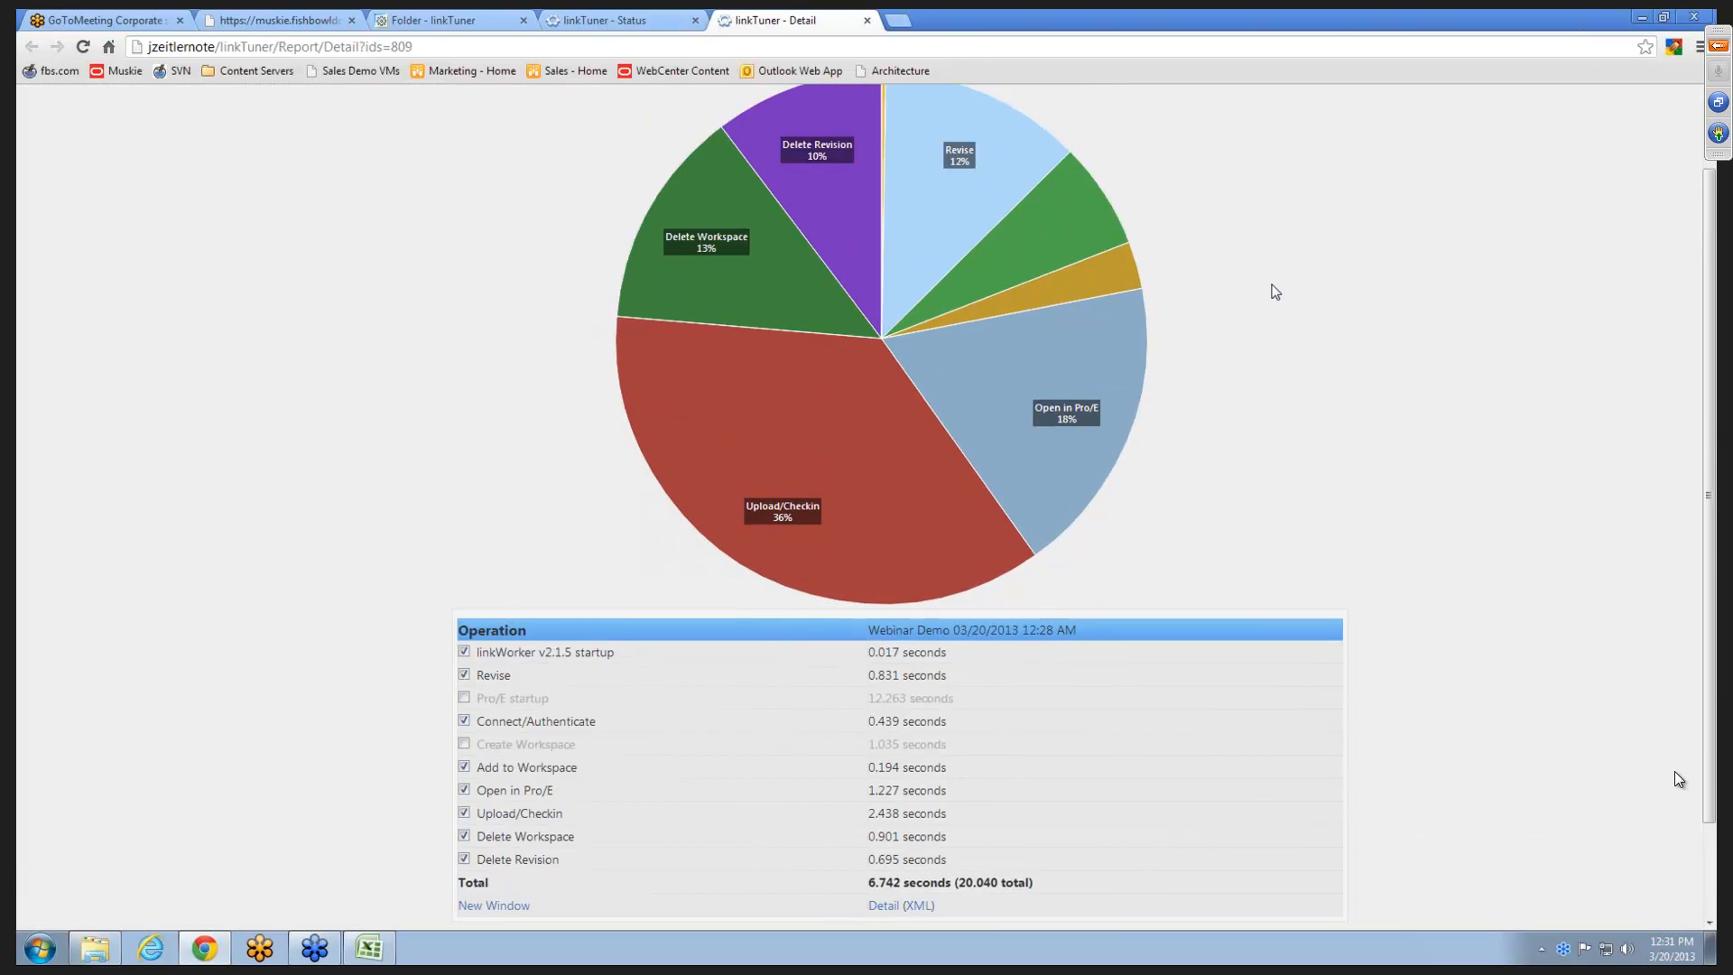
- Open a copy of the detail report in a new window and arrange the two reports side by side
scroll(1275, 291, "down", 1)
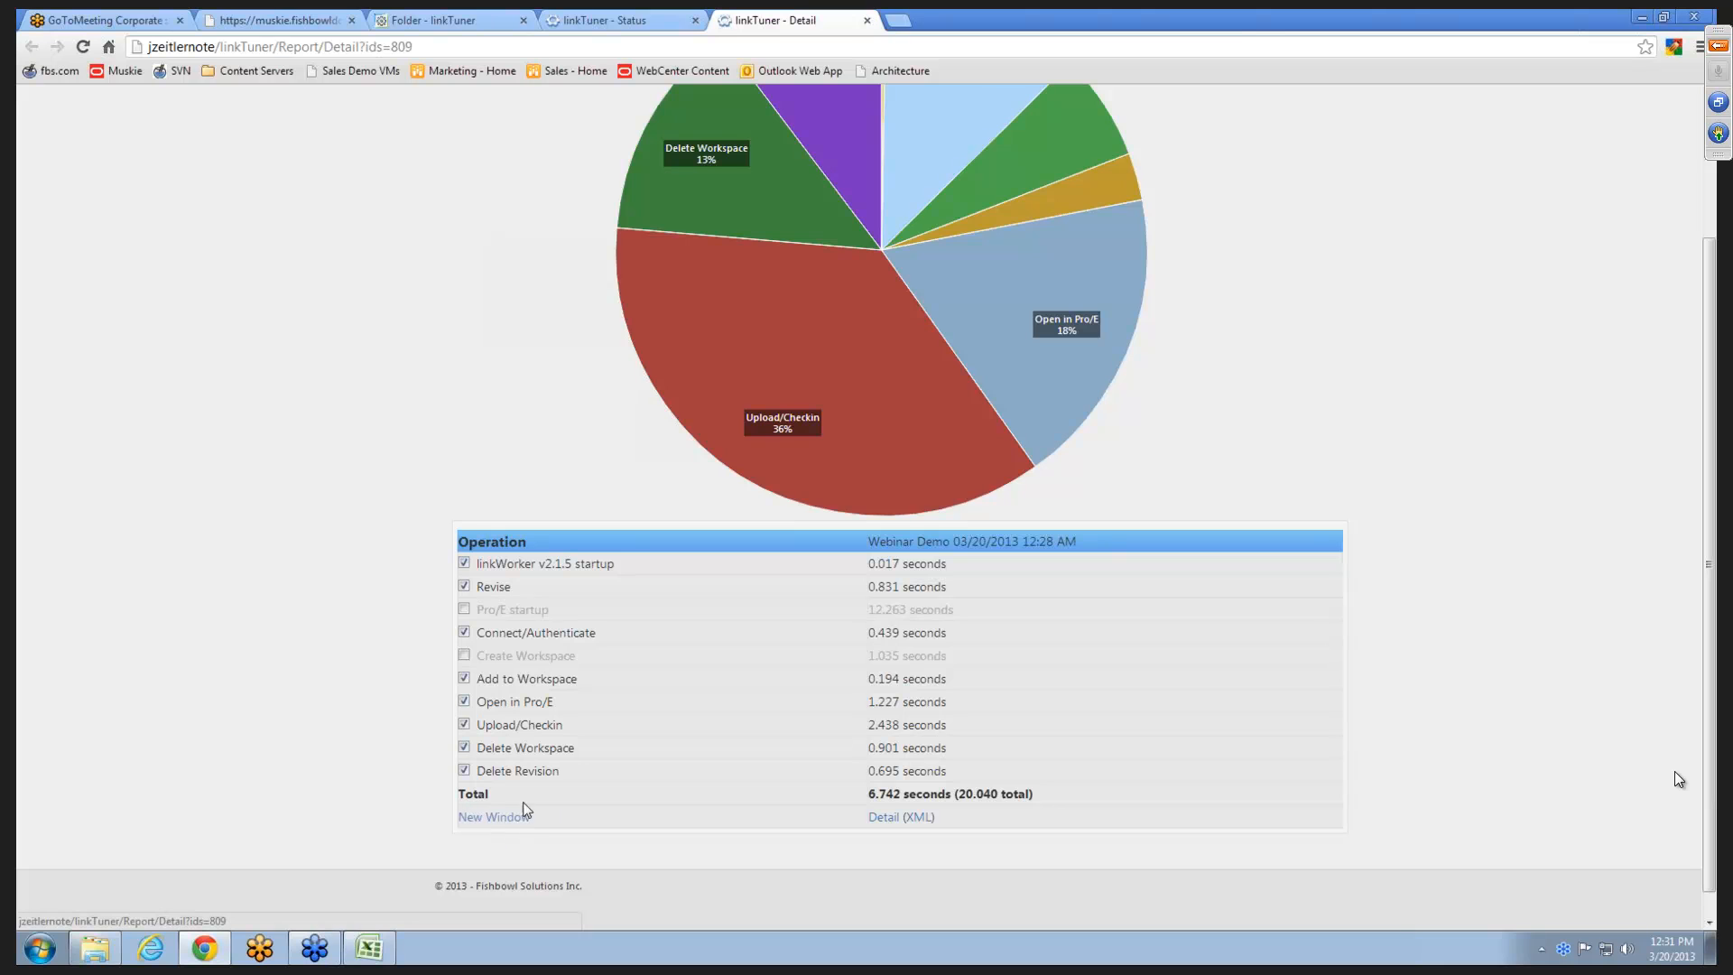
left_click(496, 823)
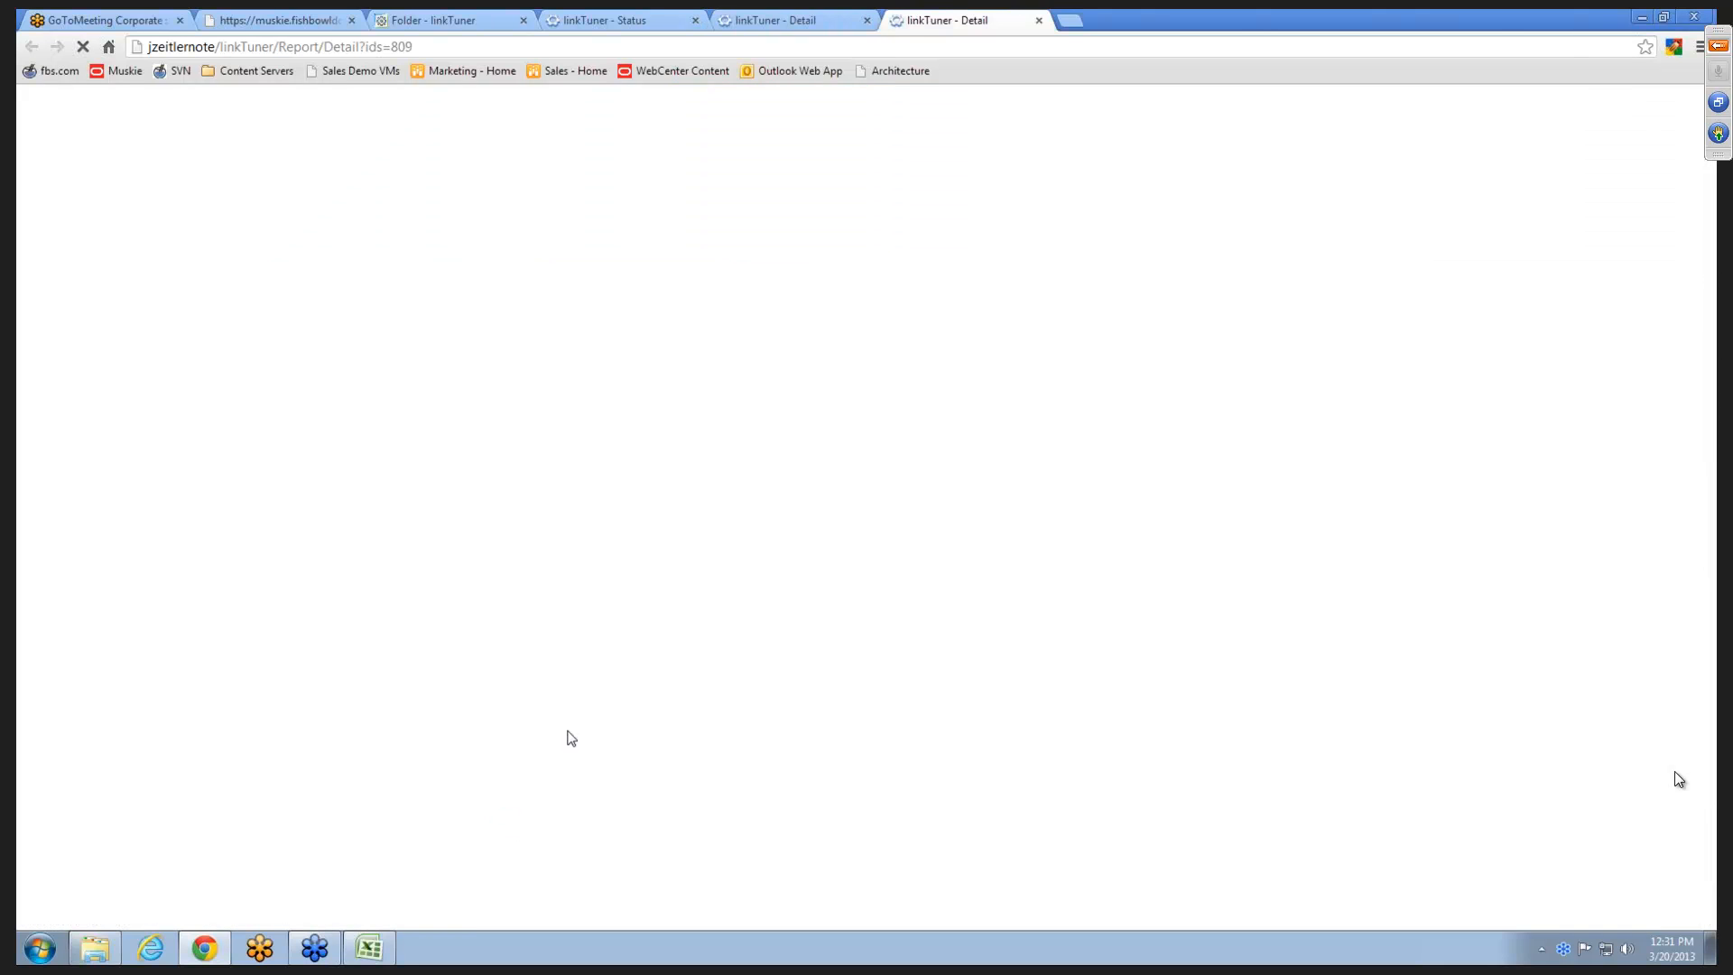
left_click(811, 23)
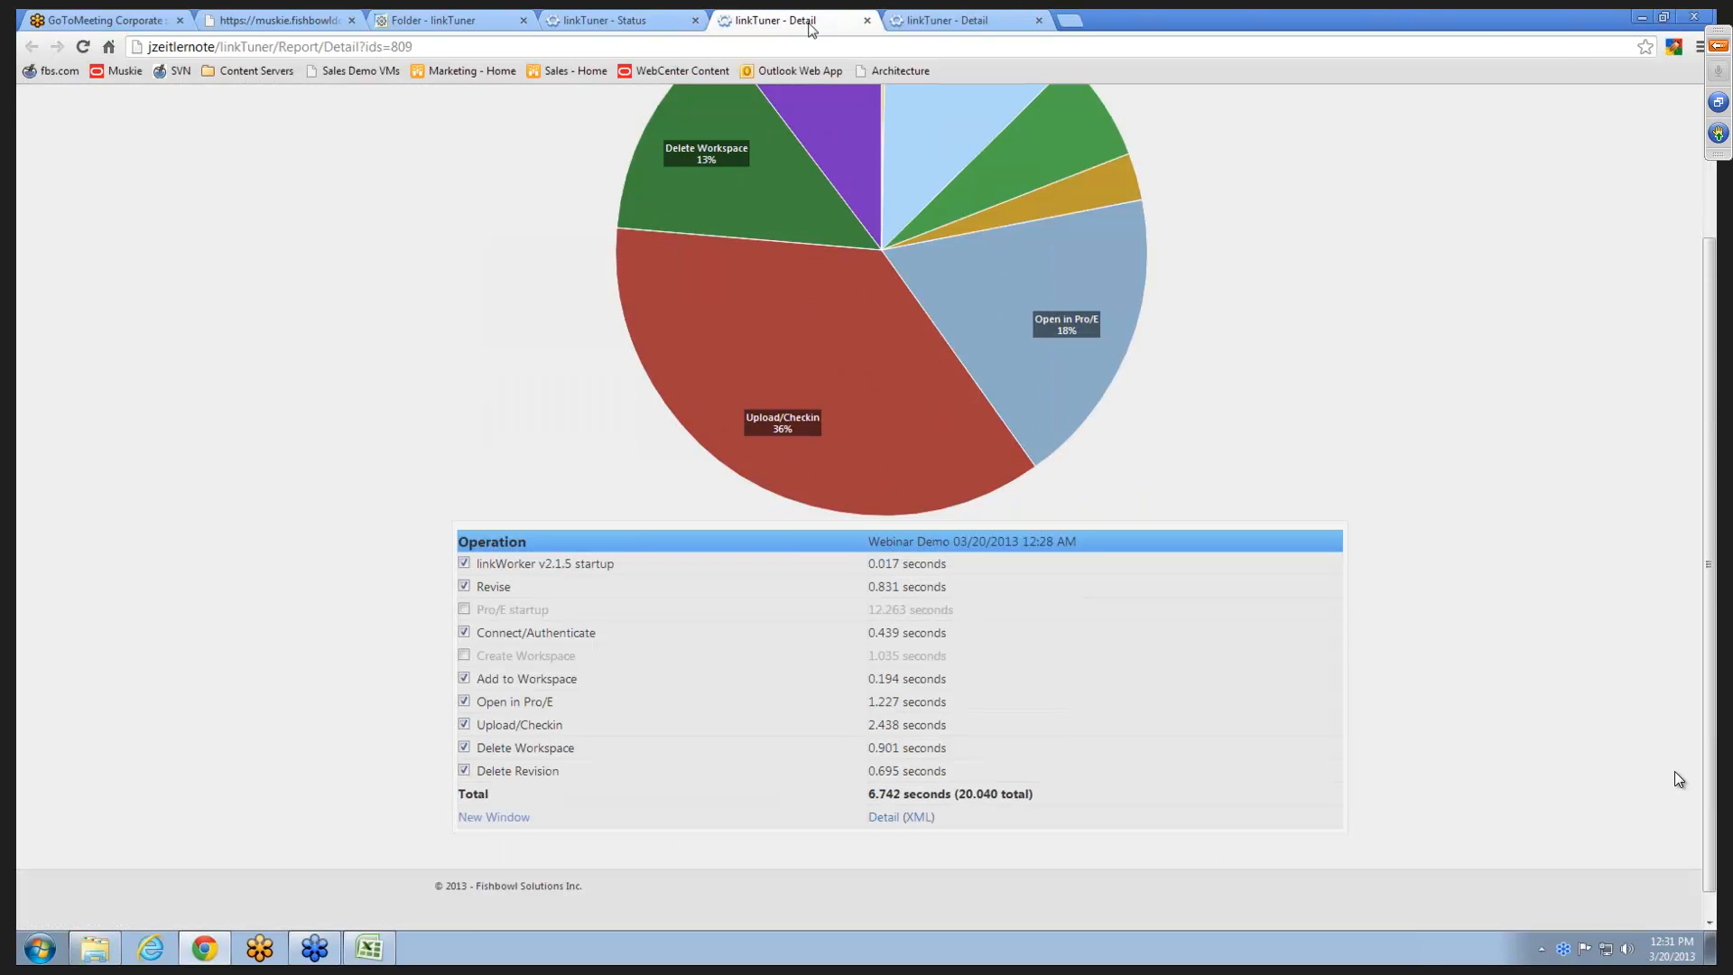
key("super+Left")
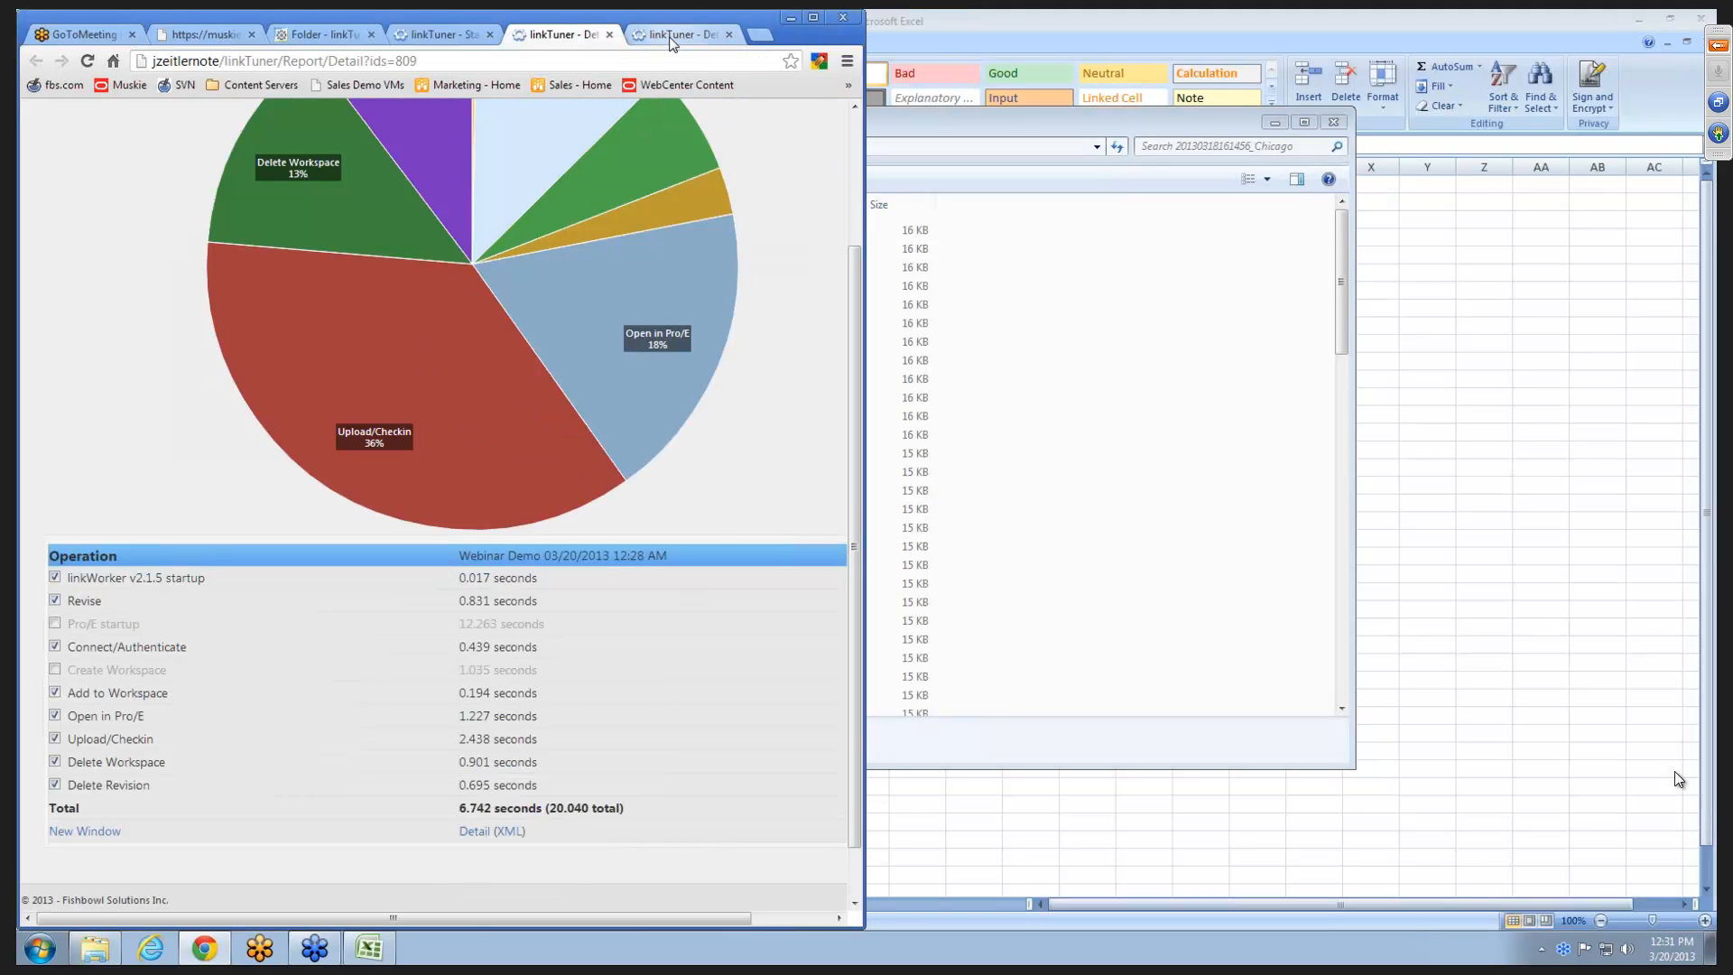
left_click(679, 40)
left_click_drag(1117, 182, 1122, 191)
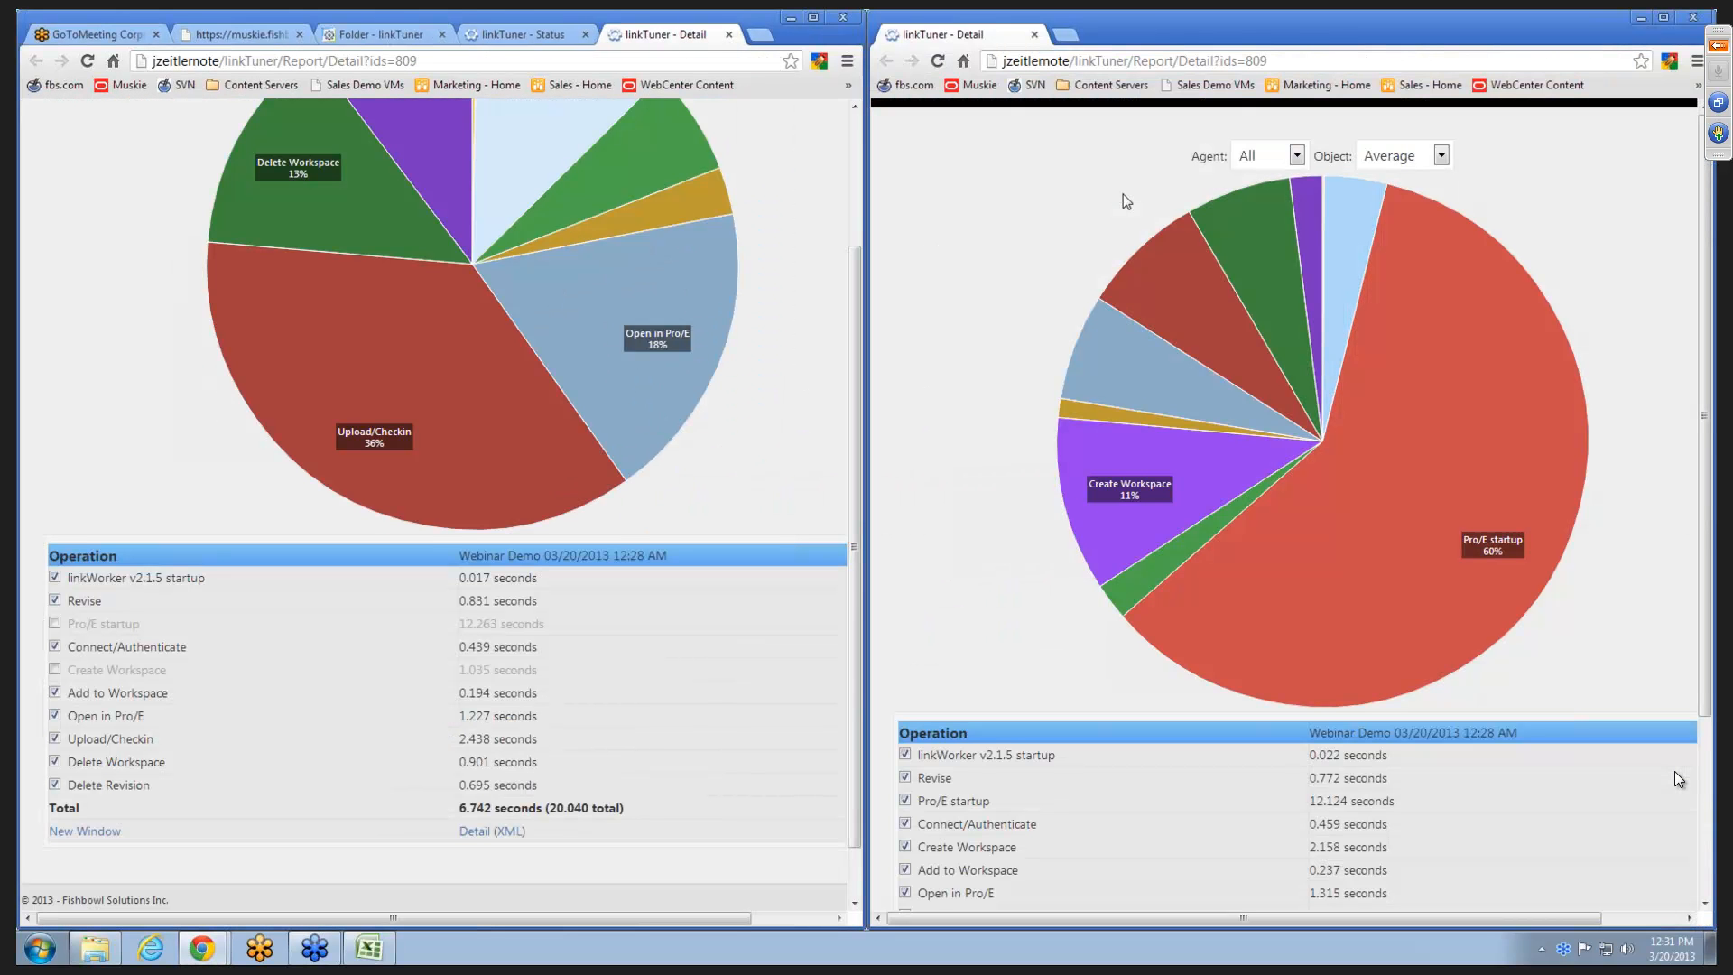
- Show crank.asm in the copied report and compare its chart with the piston.asm chart
left_click(1369, 162)
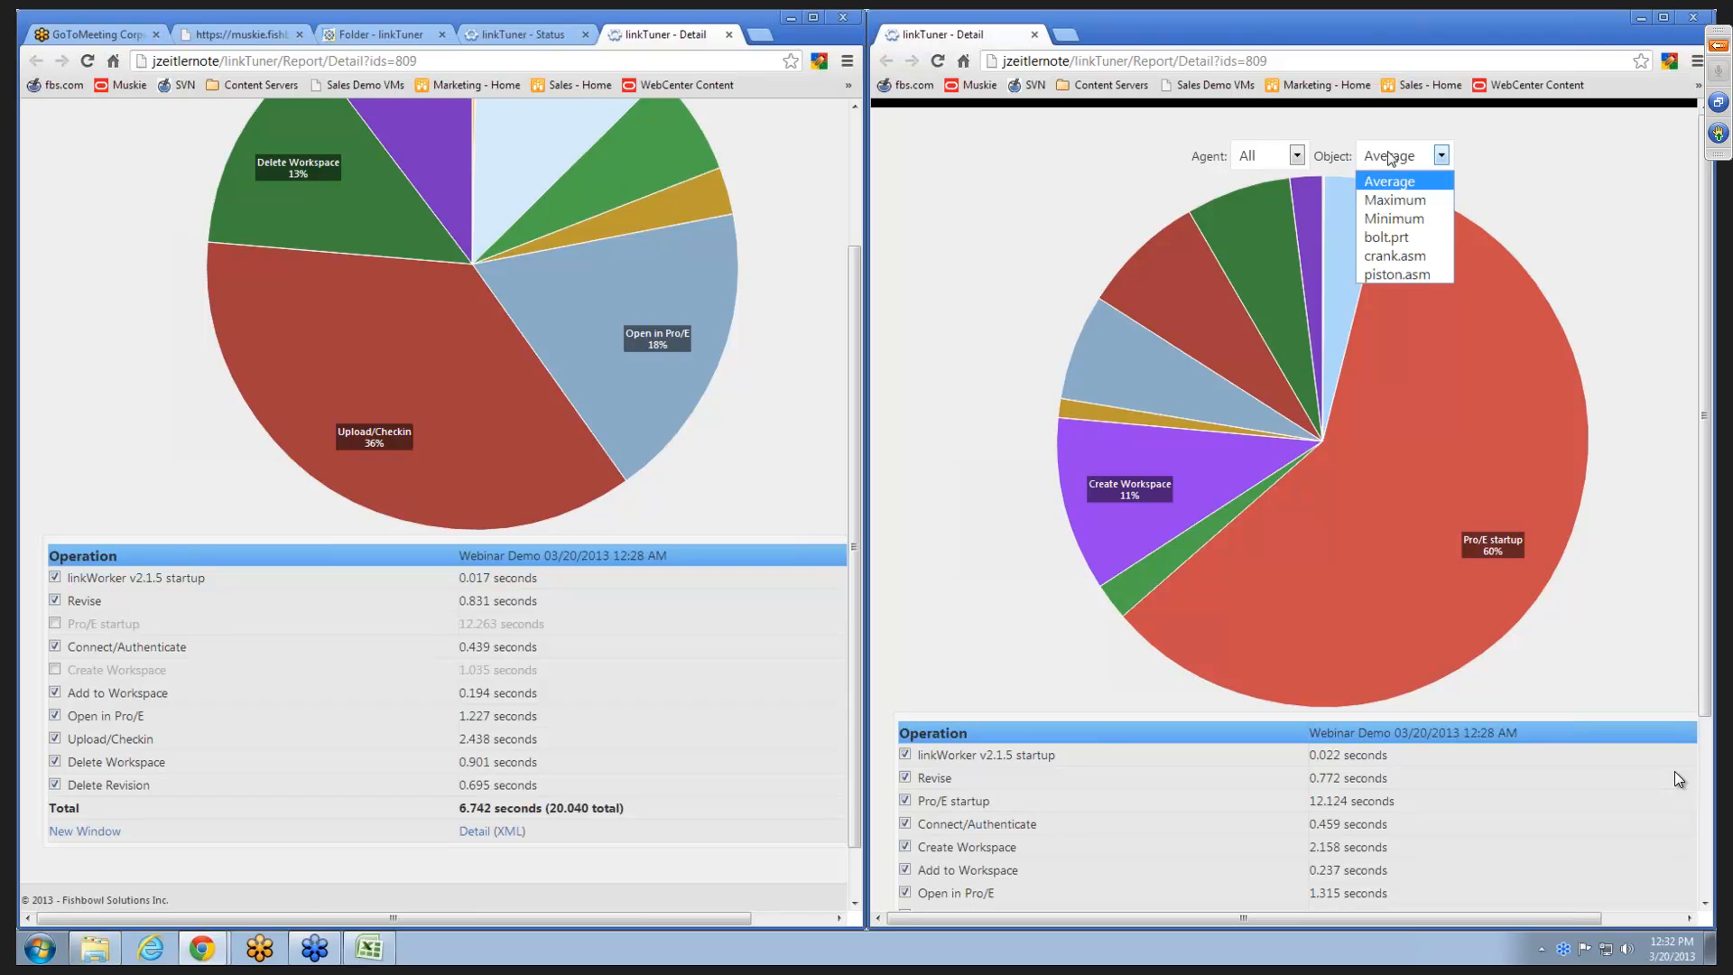
left_click(1384, 257)
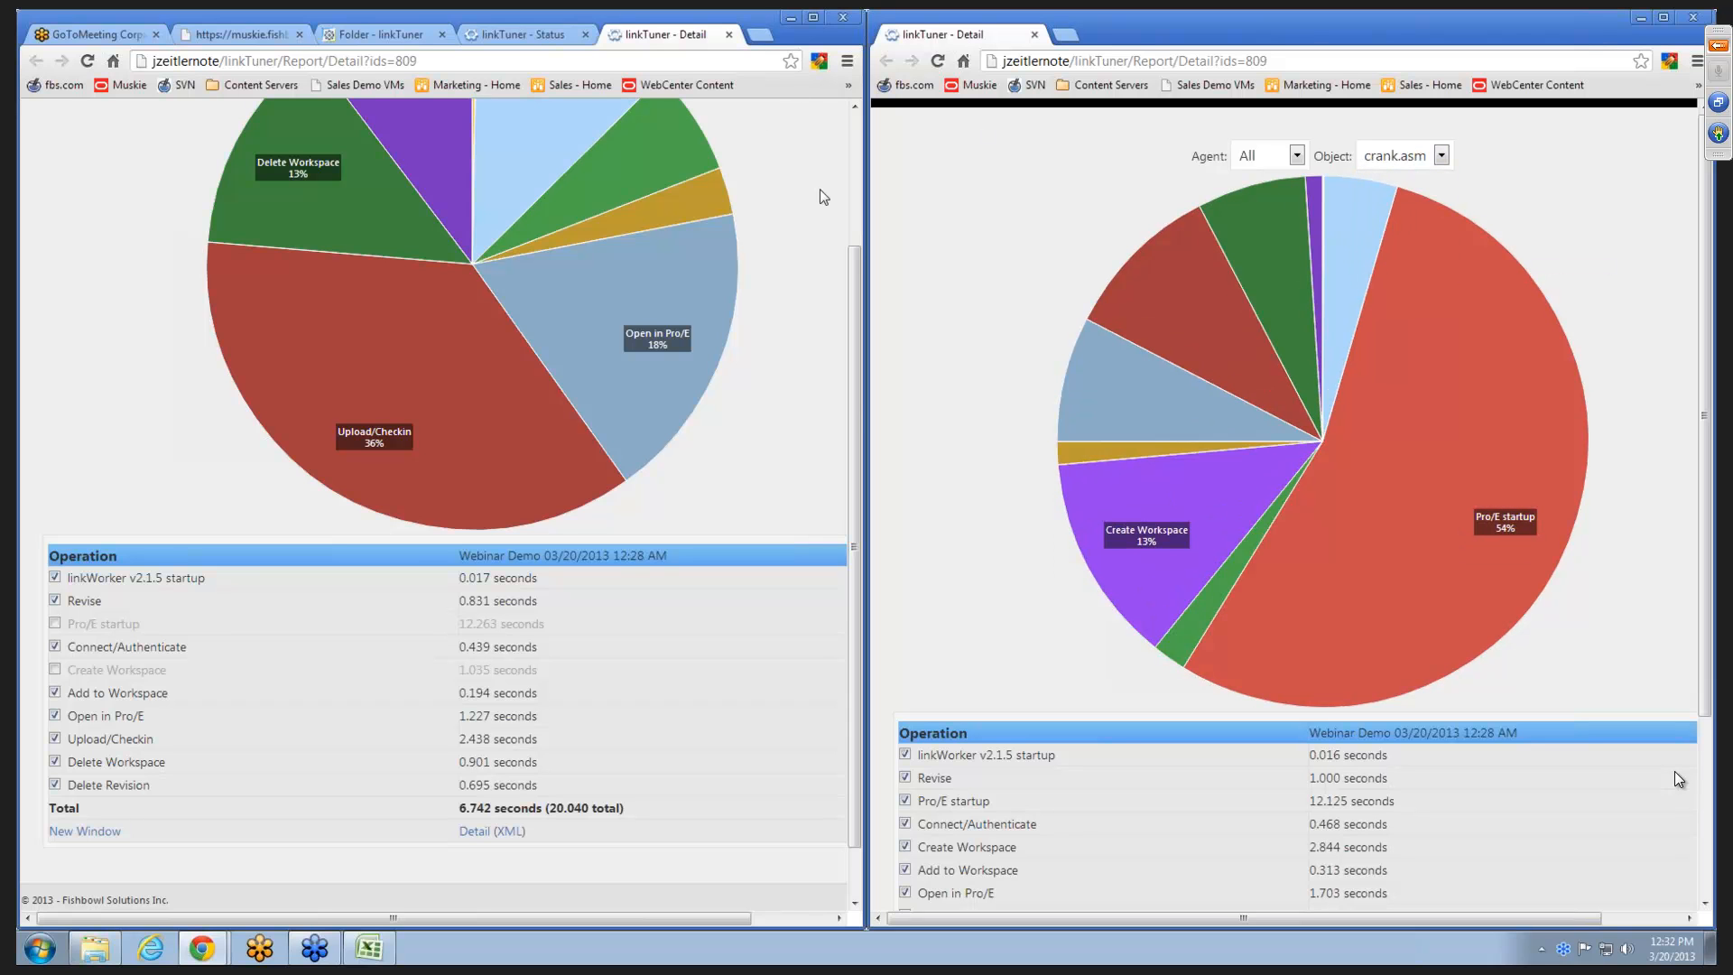
scroll(817, 189, "up", 2)
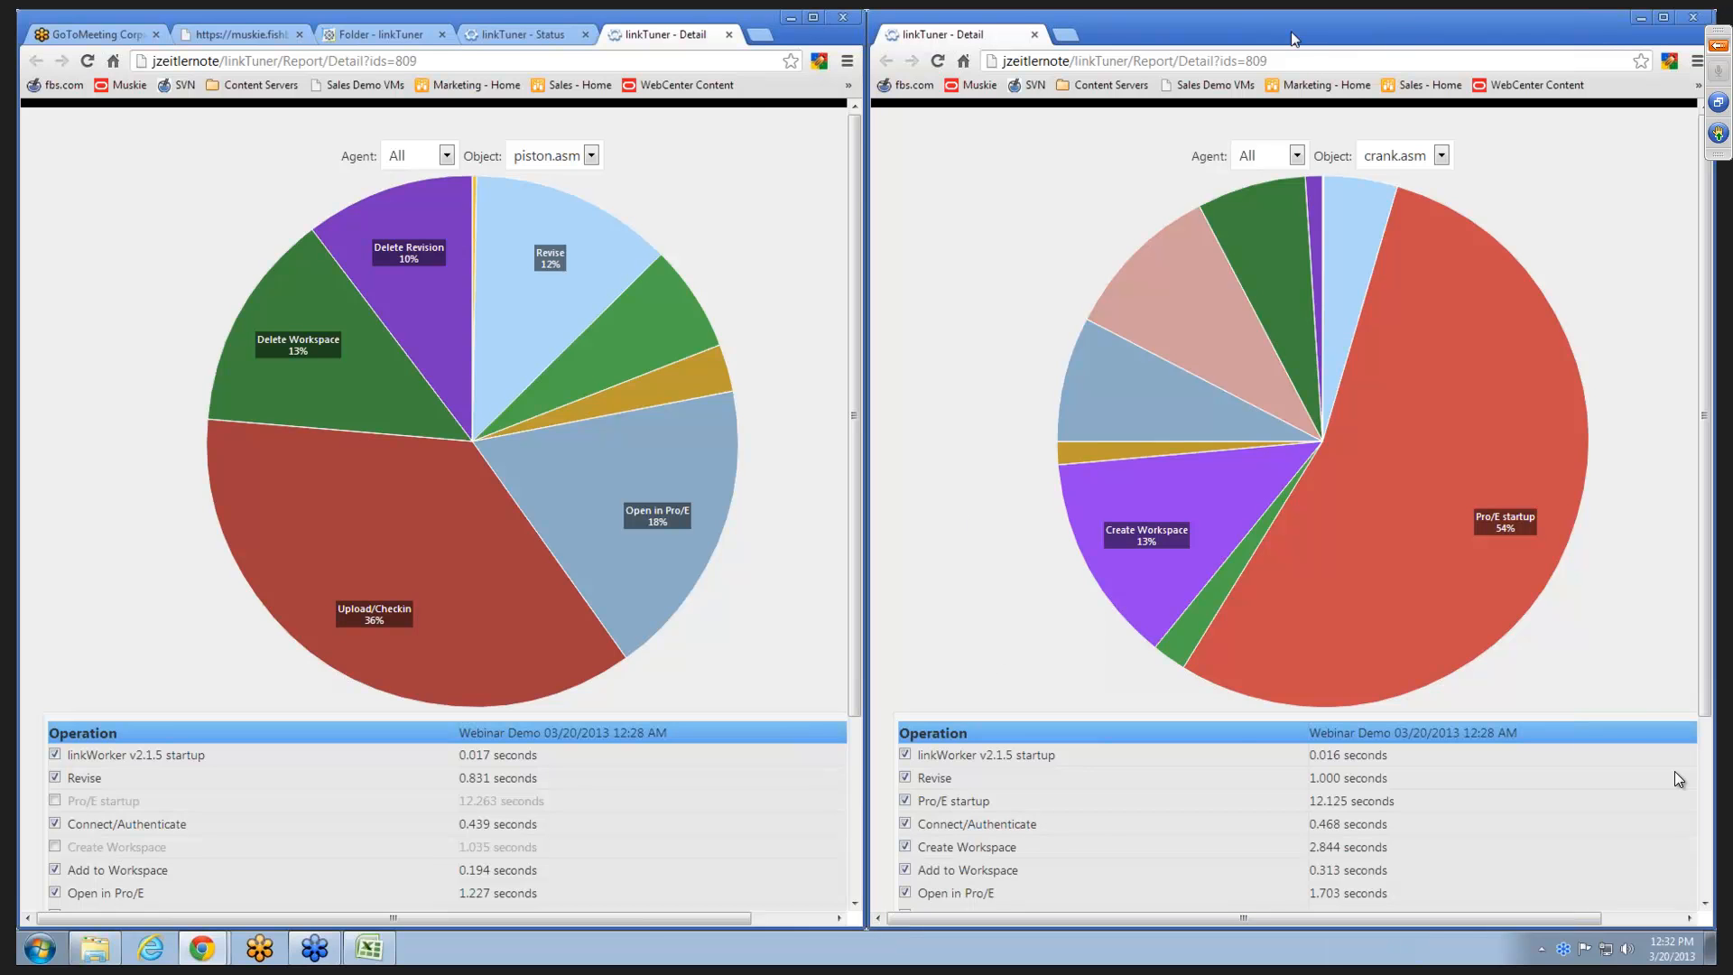
- Close the crank.asm report window and maximize the browser window with the piston.asm report
left_click_drag(1278, 41, 749, 53)
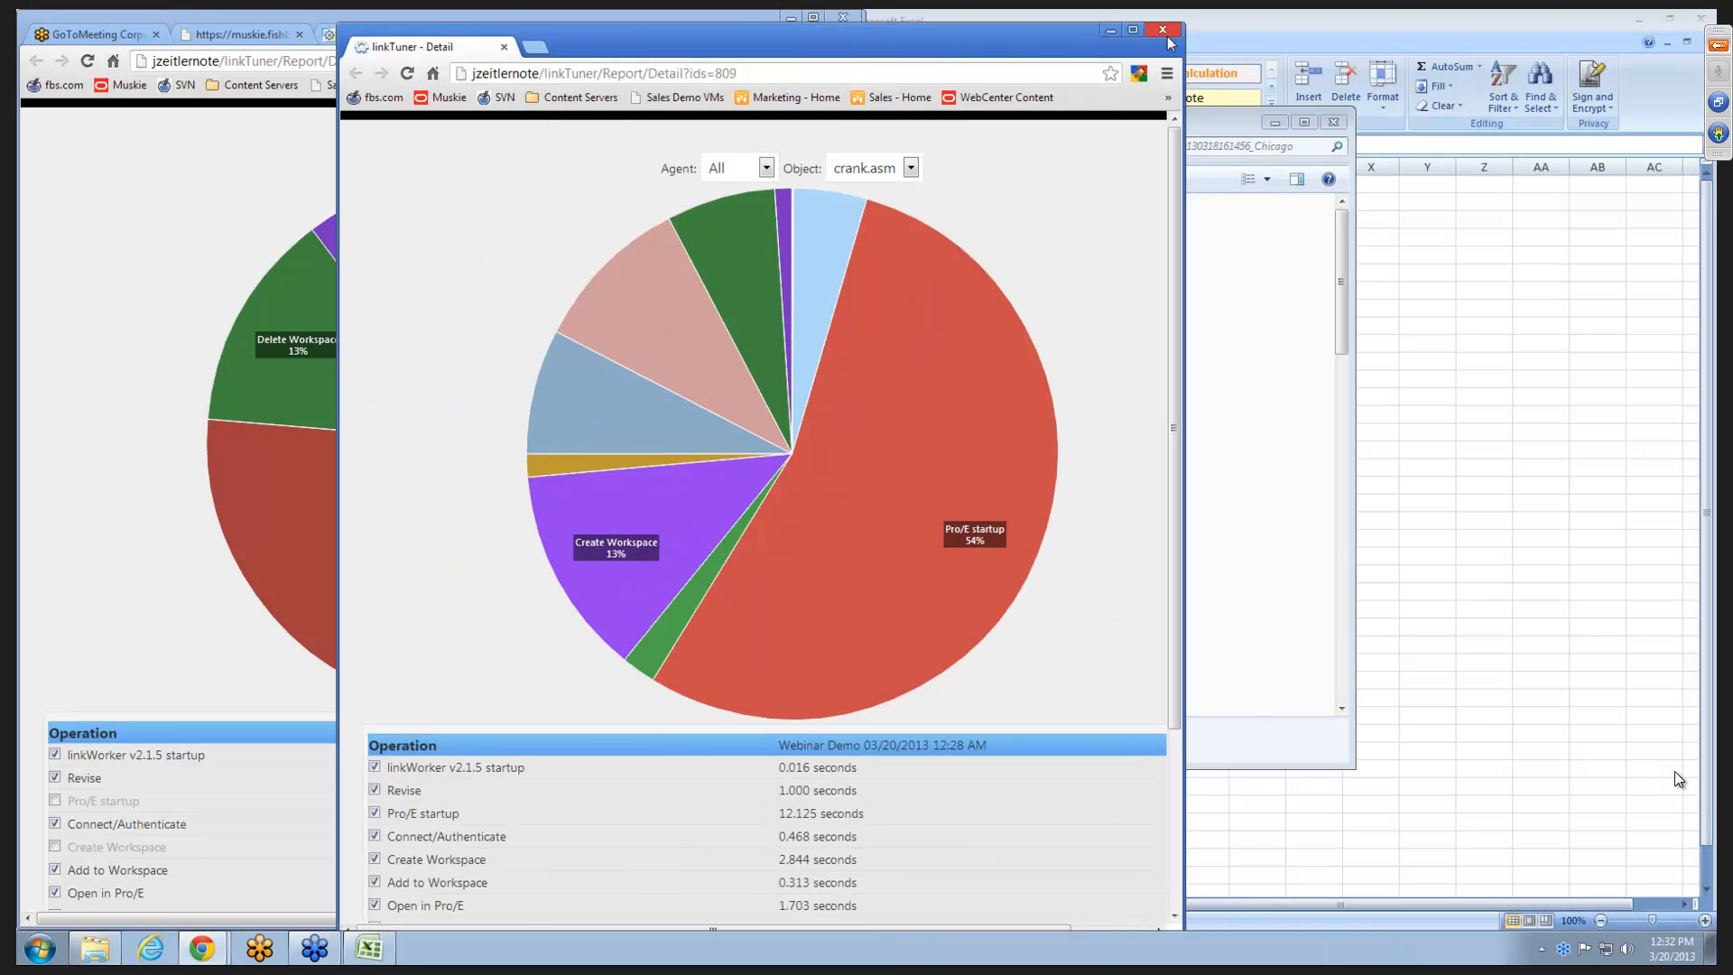
left_click(1163, 29)
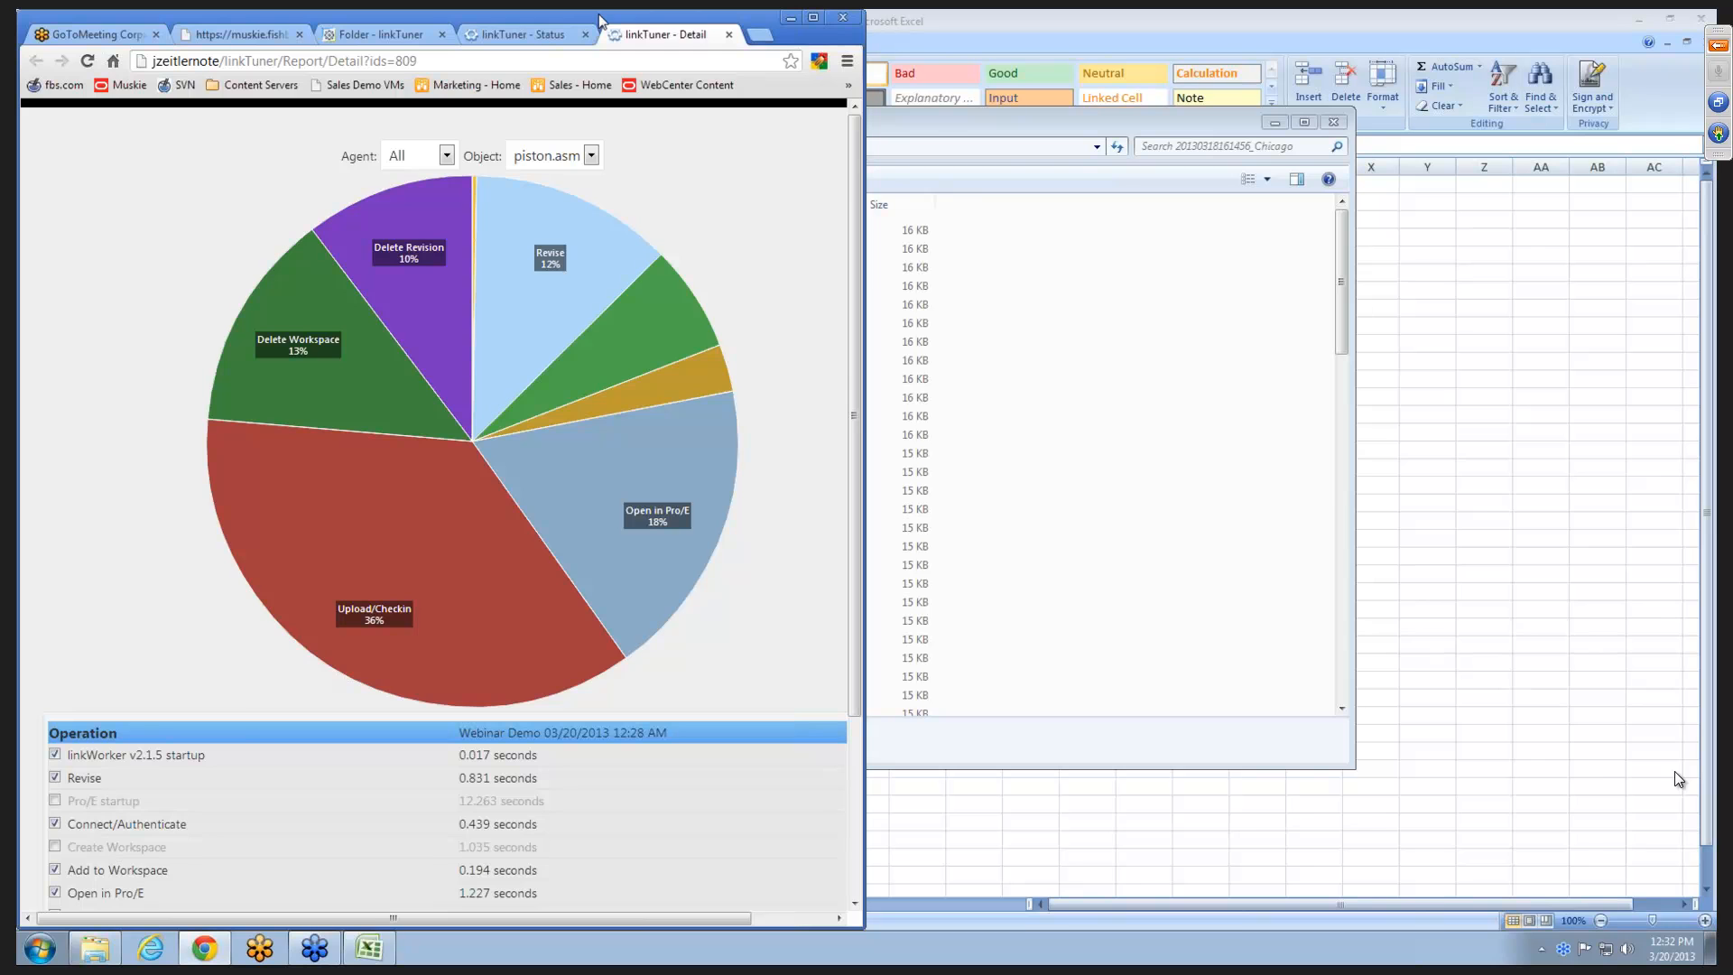
left_click_drag(599, 14, 1401, 475)
double_click(1402, 475)
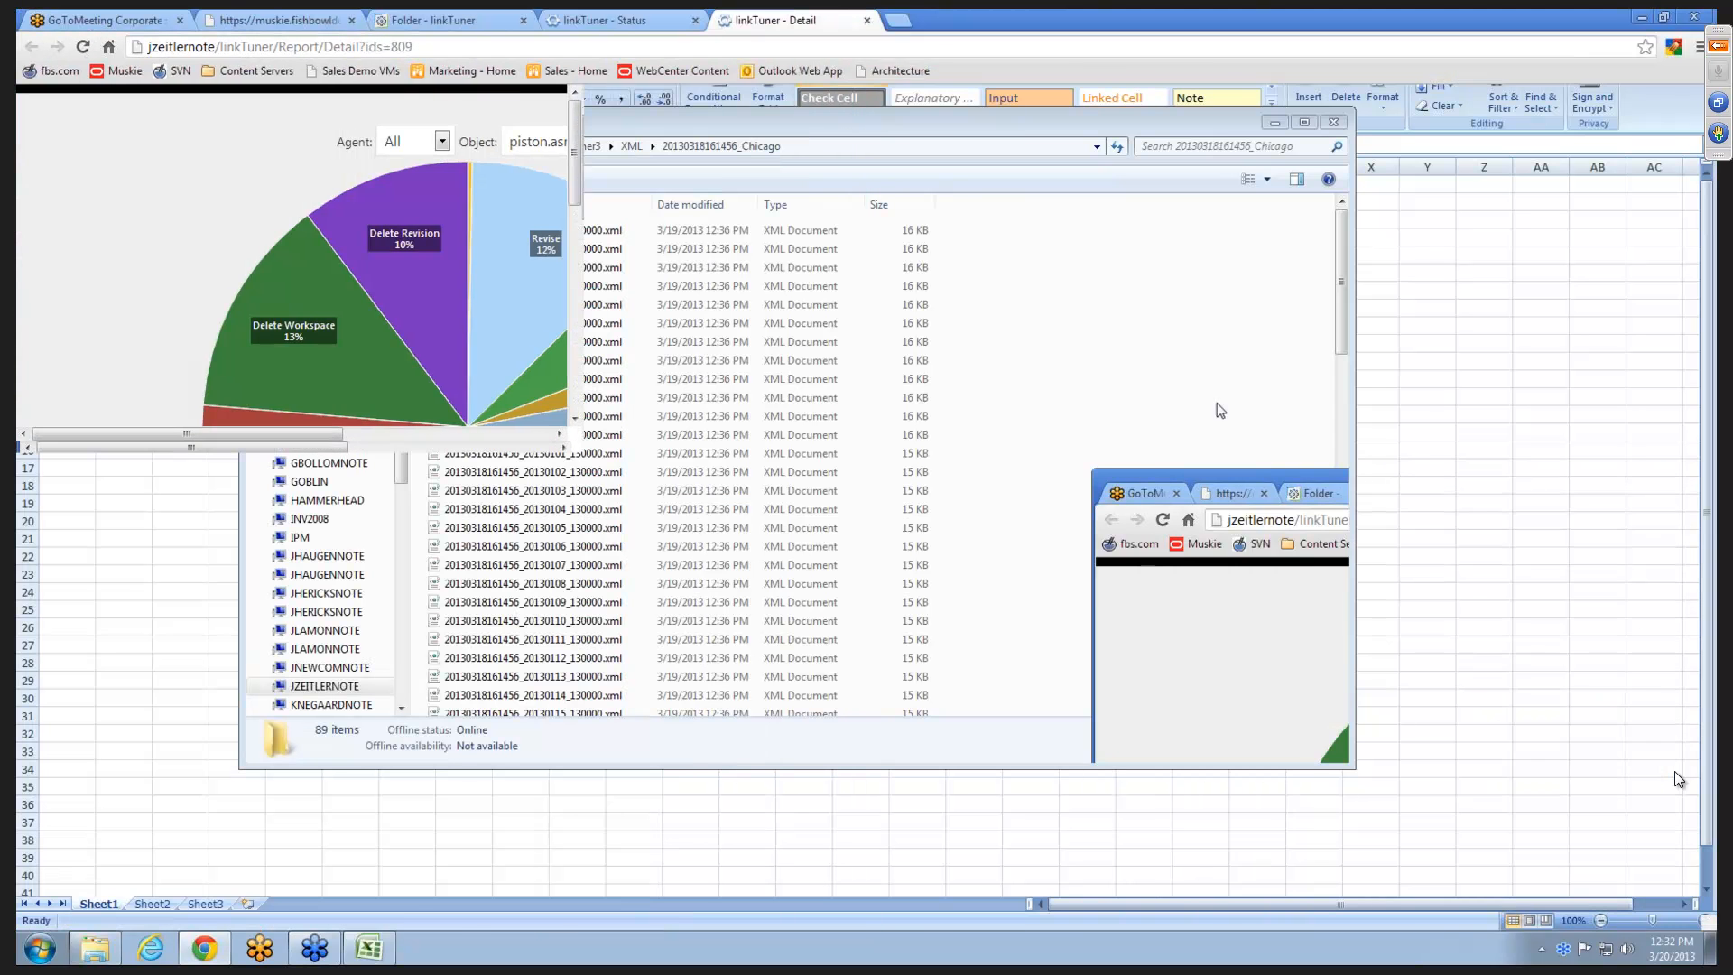
- Sort the piston.asm operations by time from shortest to longest and from longest to shortest, and close the detail report
scroll(813, 533, "down", 3)
left_click(723, 517)
left_click(944, 522)
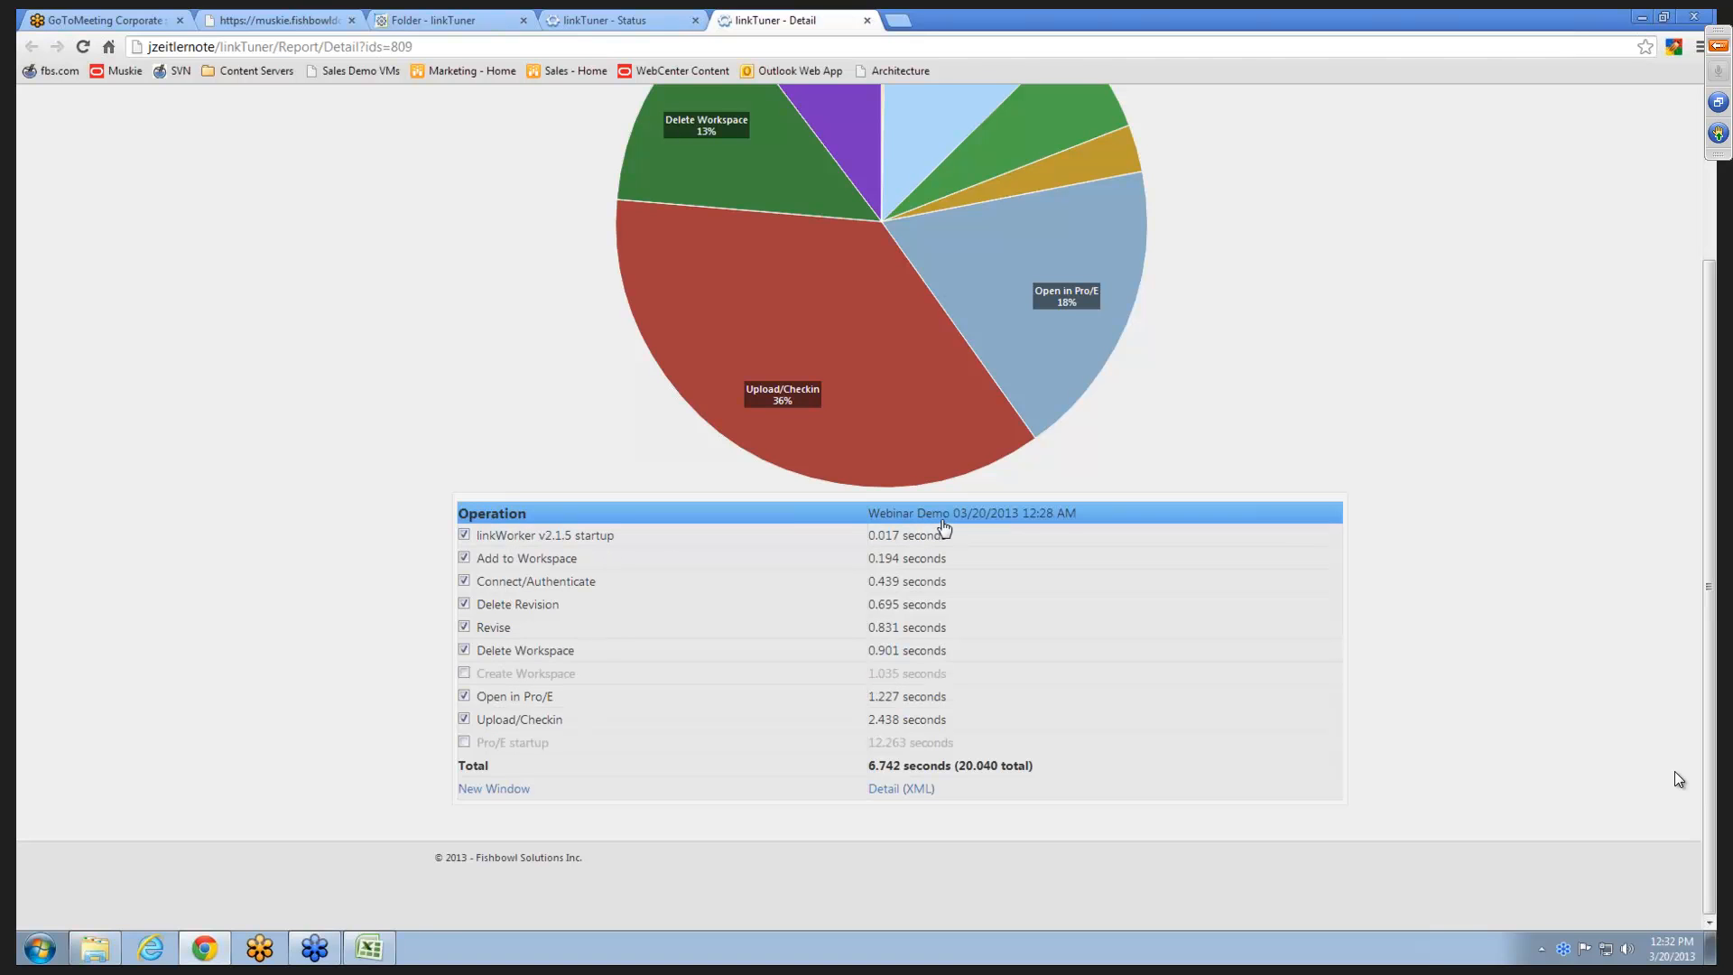
left_click(946, 522)
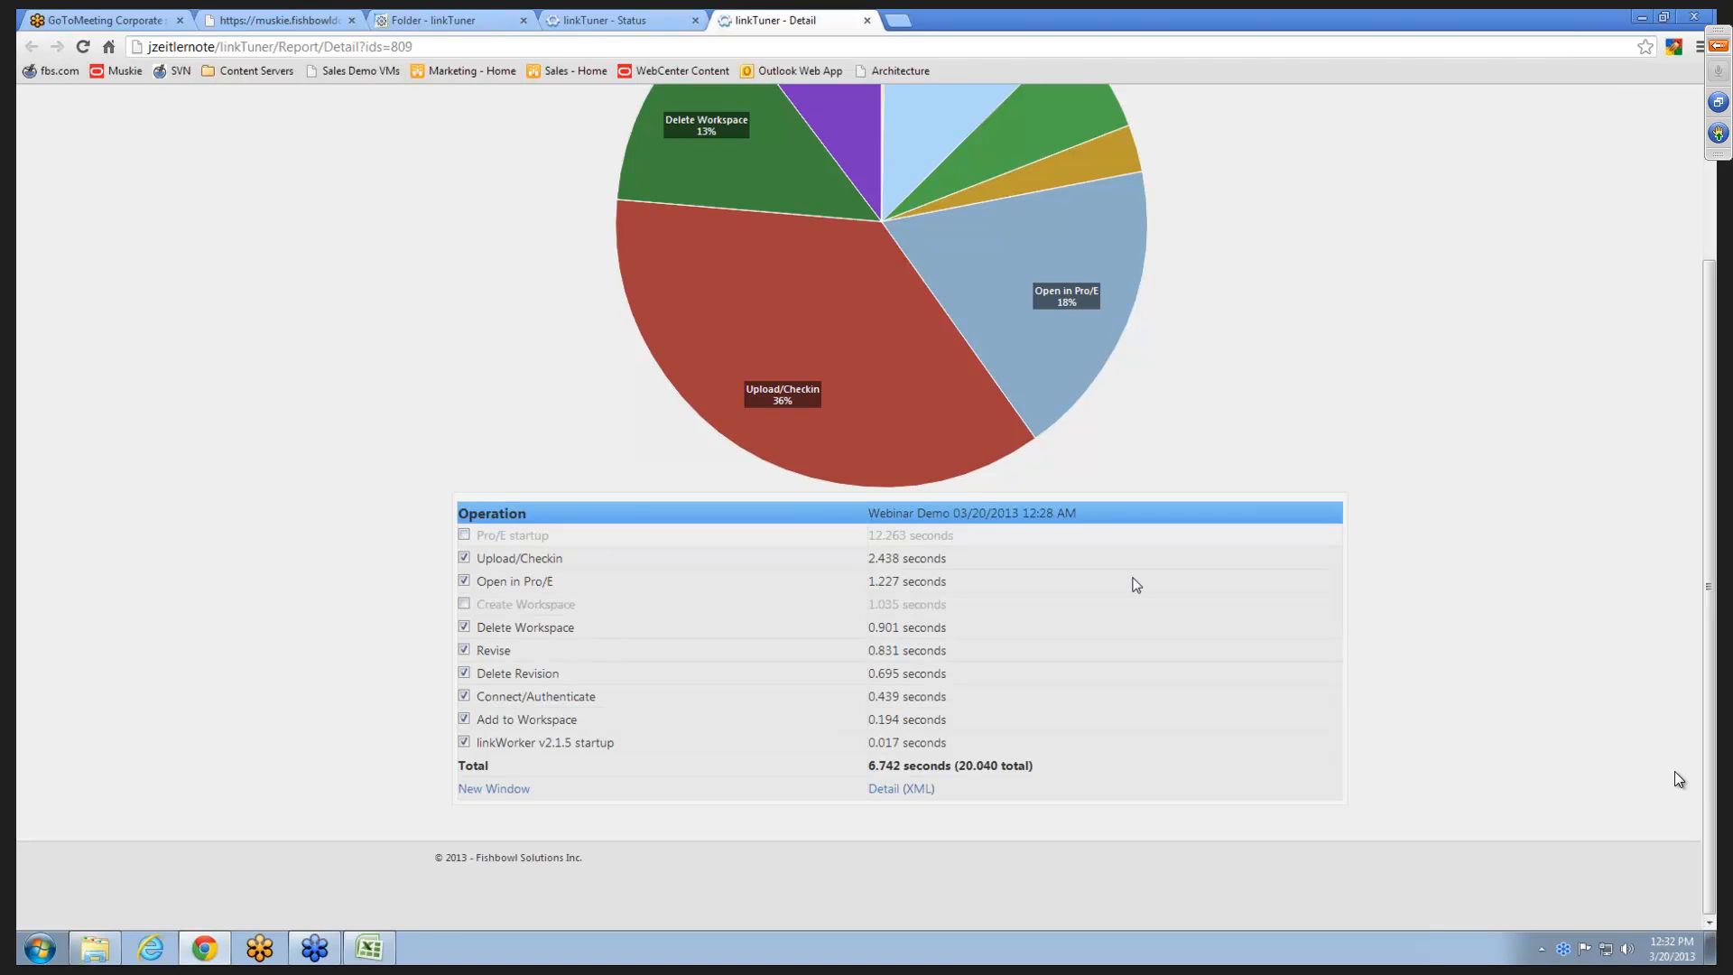
scroll(1174, 585, "up", 3)
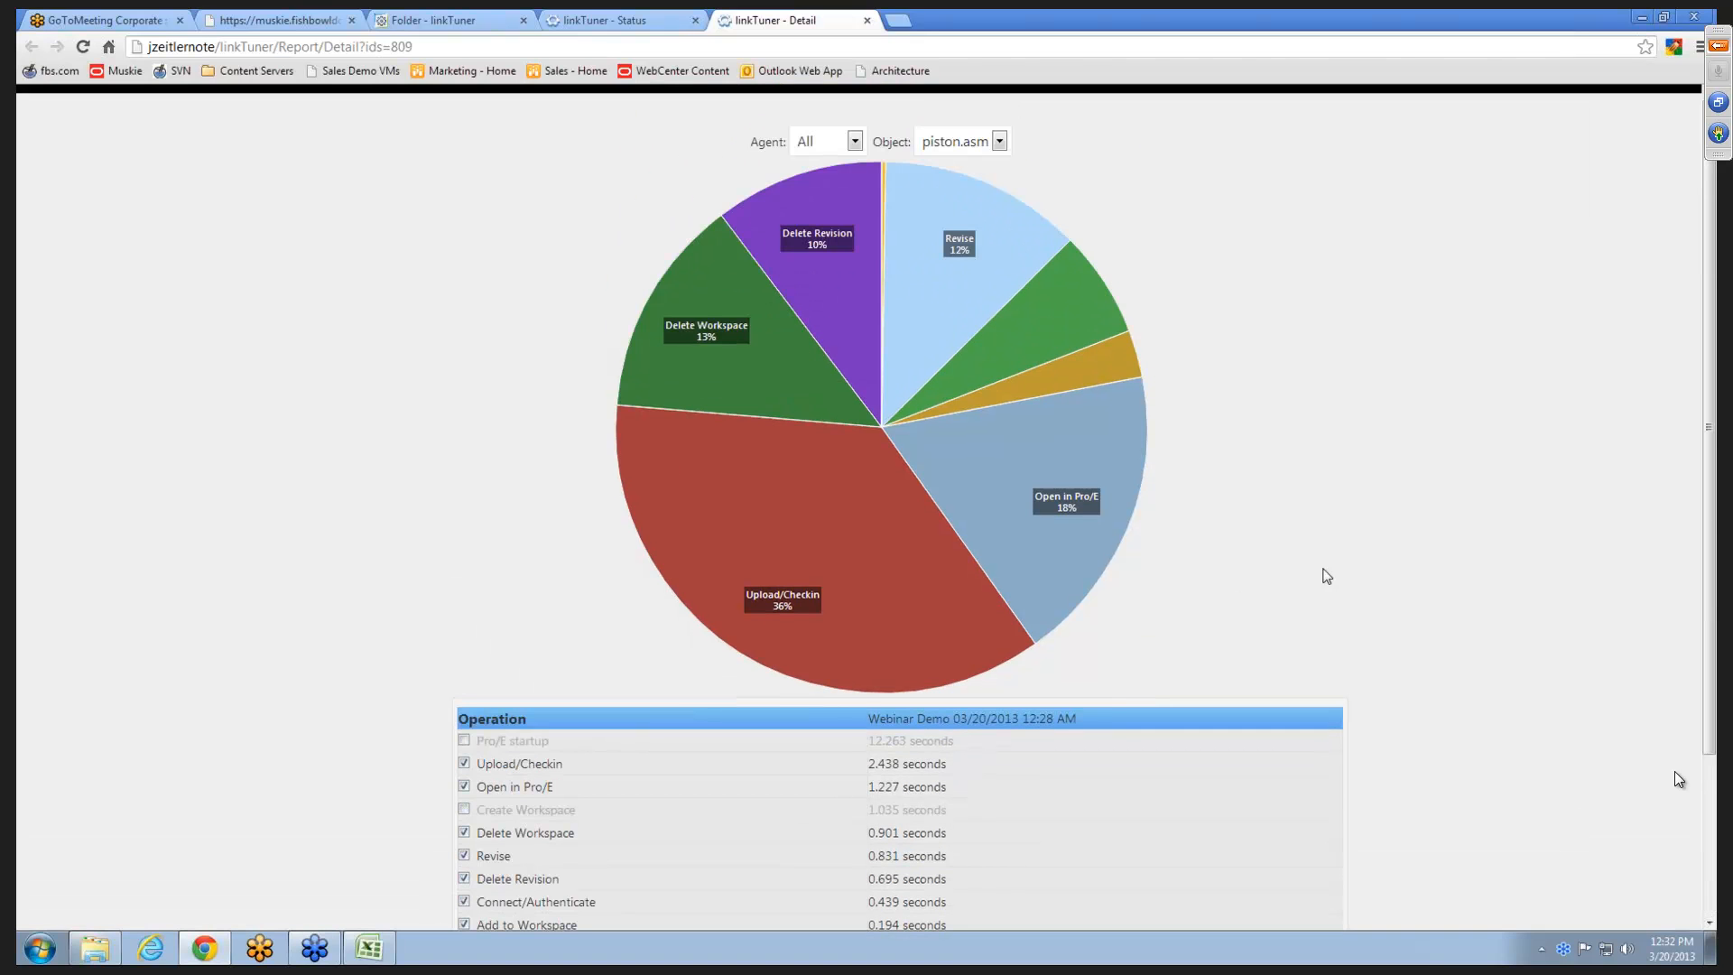
left_click(867, 20)
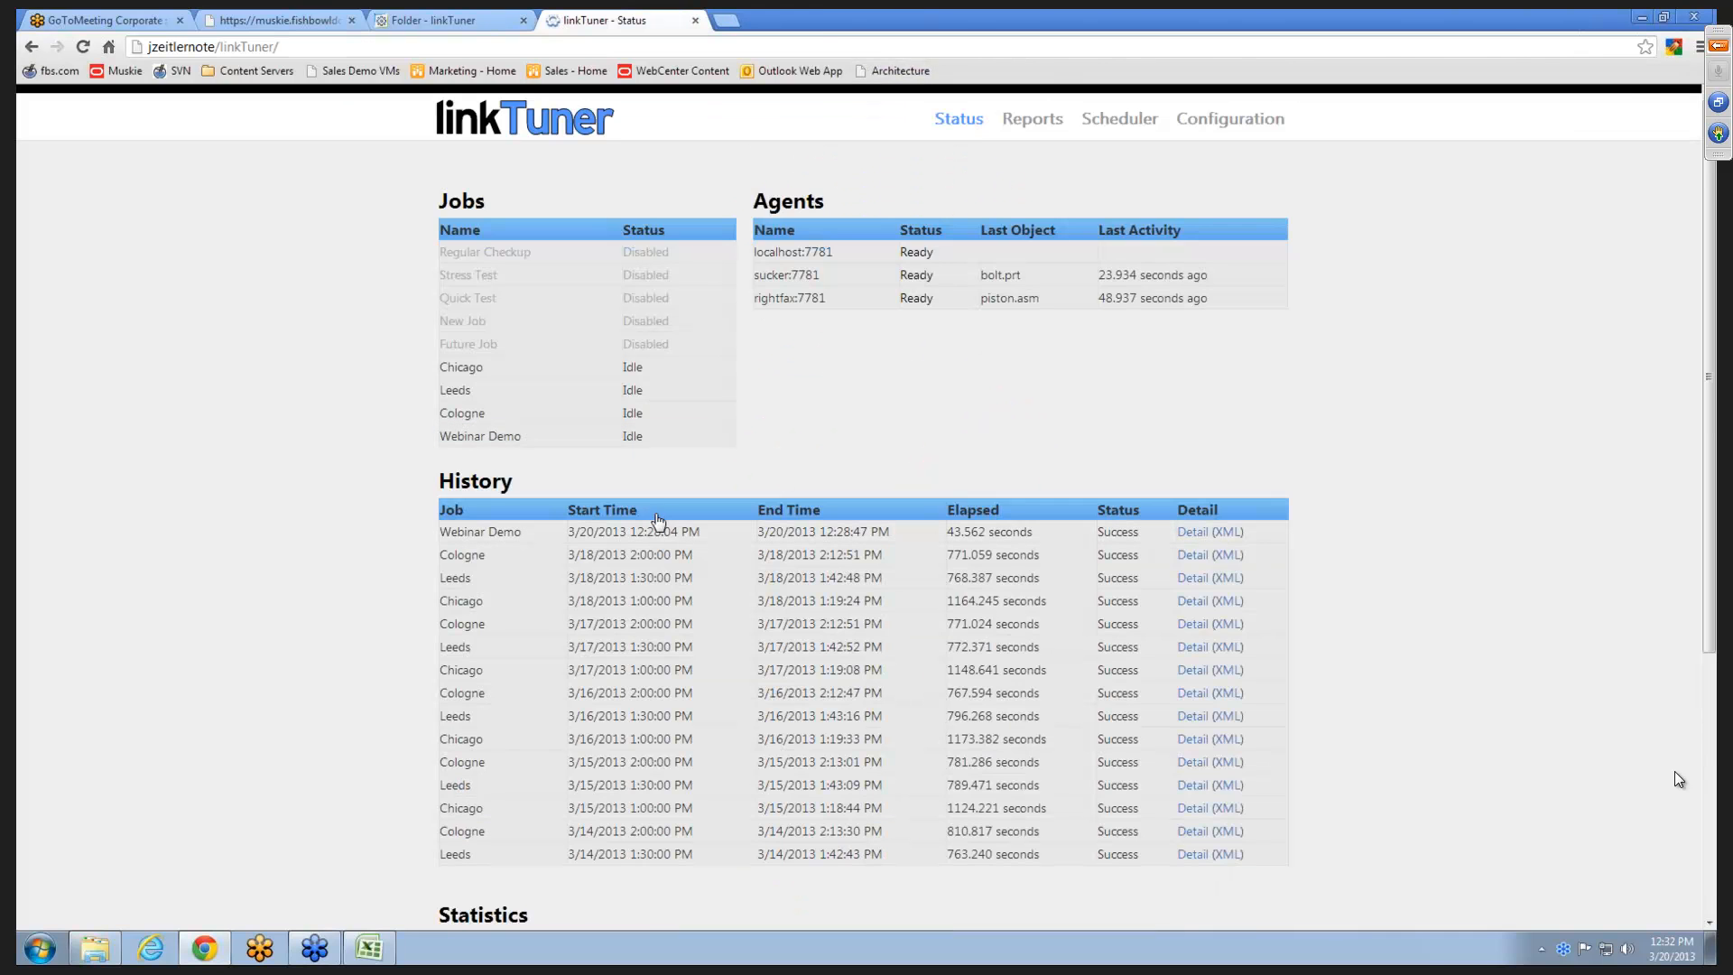
- Sort the run history on the status page by start time and by end time
left_click(662, 514)
left_click(831, 511)
left_click(831, 512)
- Open the Webinar Demo job's schedule settings in the Scheduler
left_click(1118, 120)
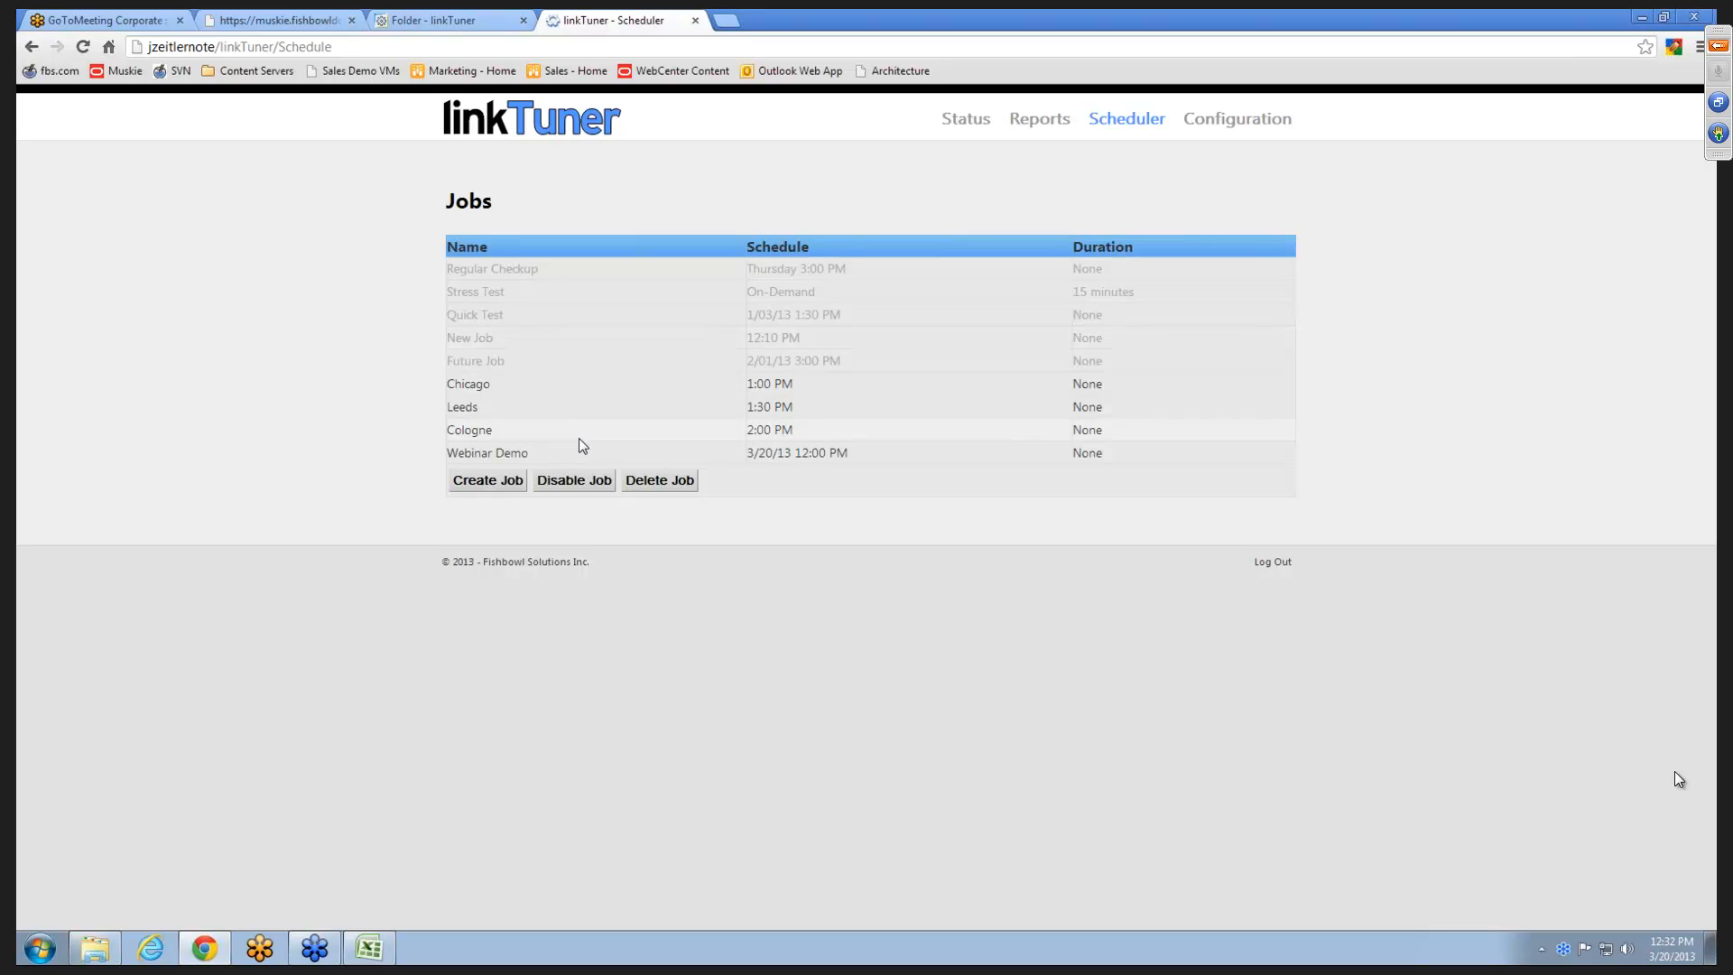
left_click(580, 459)
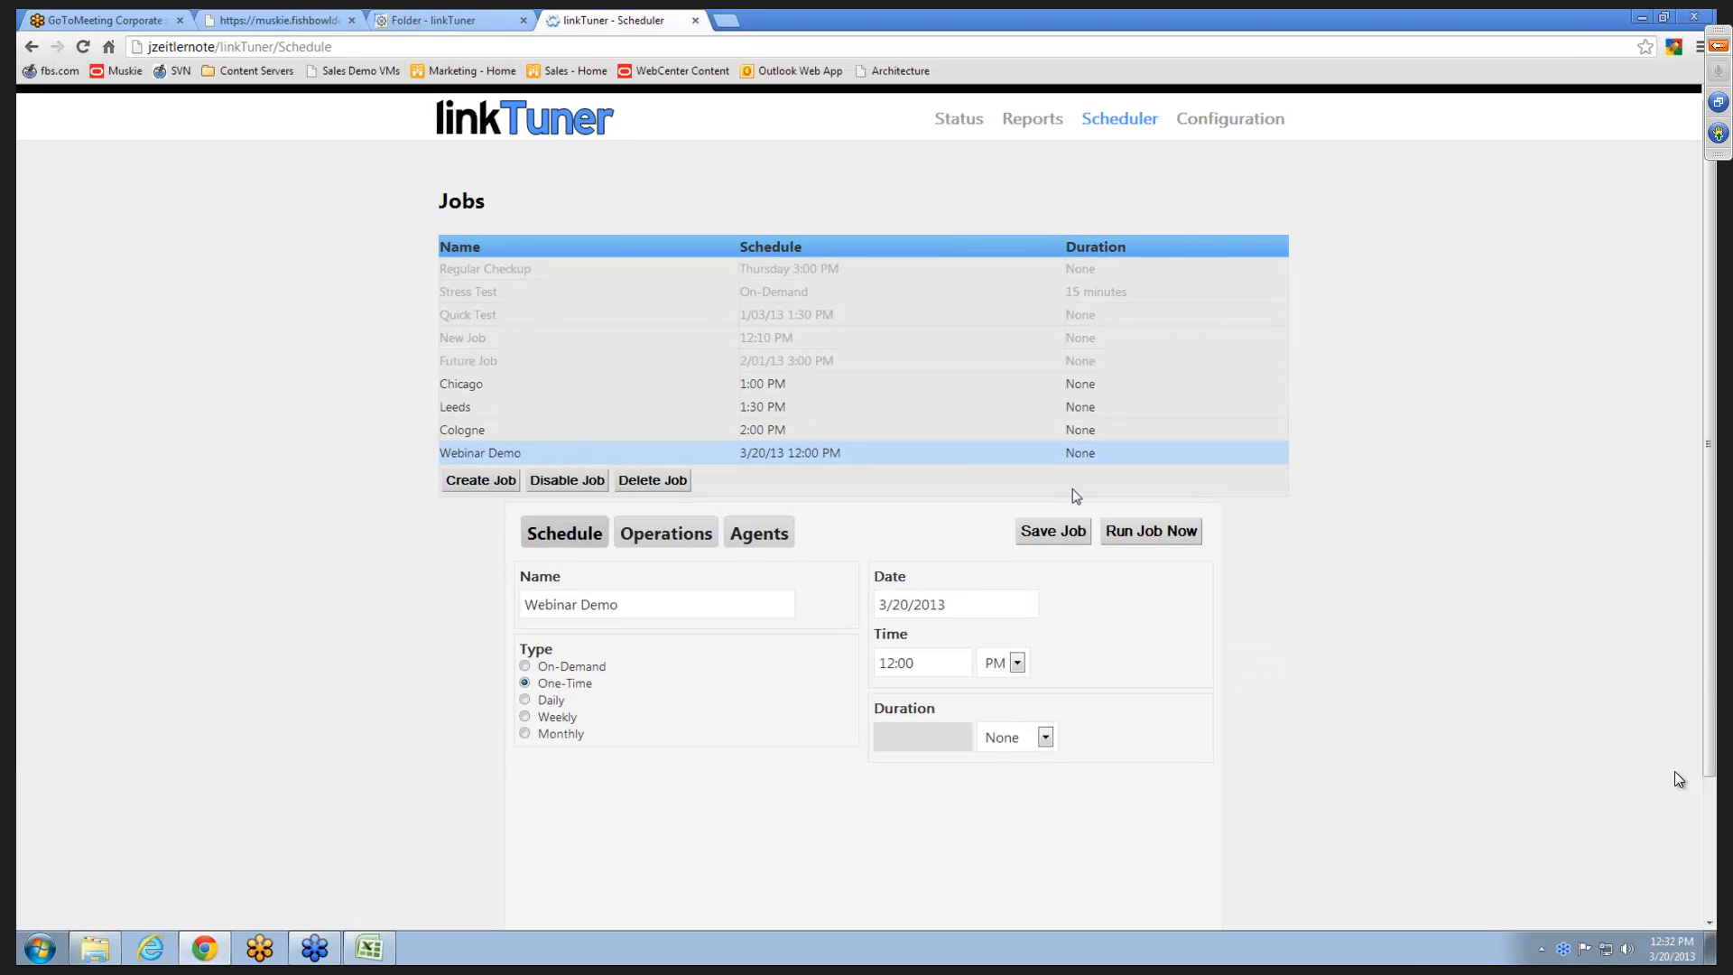
- Run the Webinar Demo job immediately and open the job reports
left_click(1148, 534)
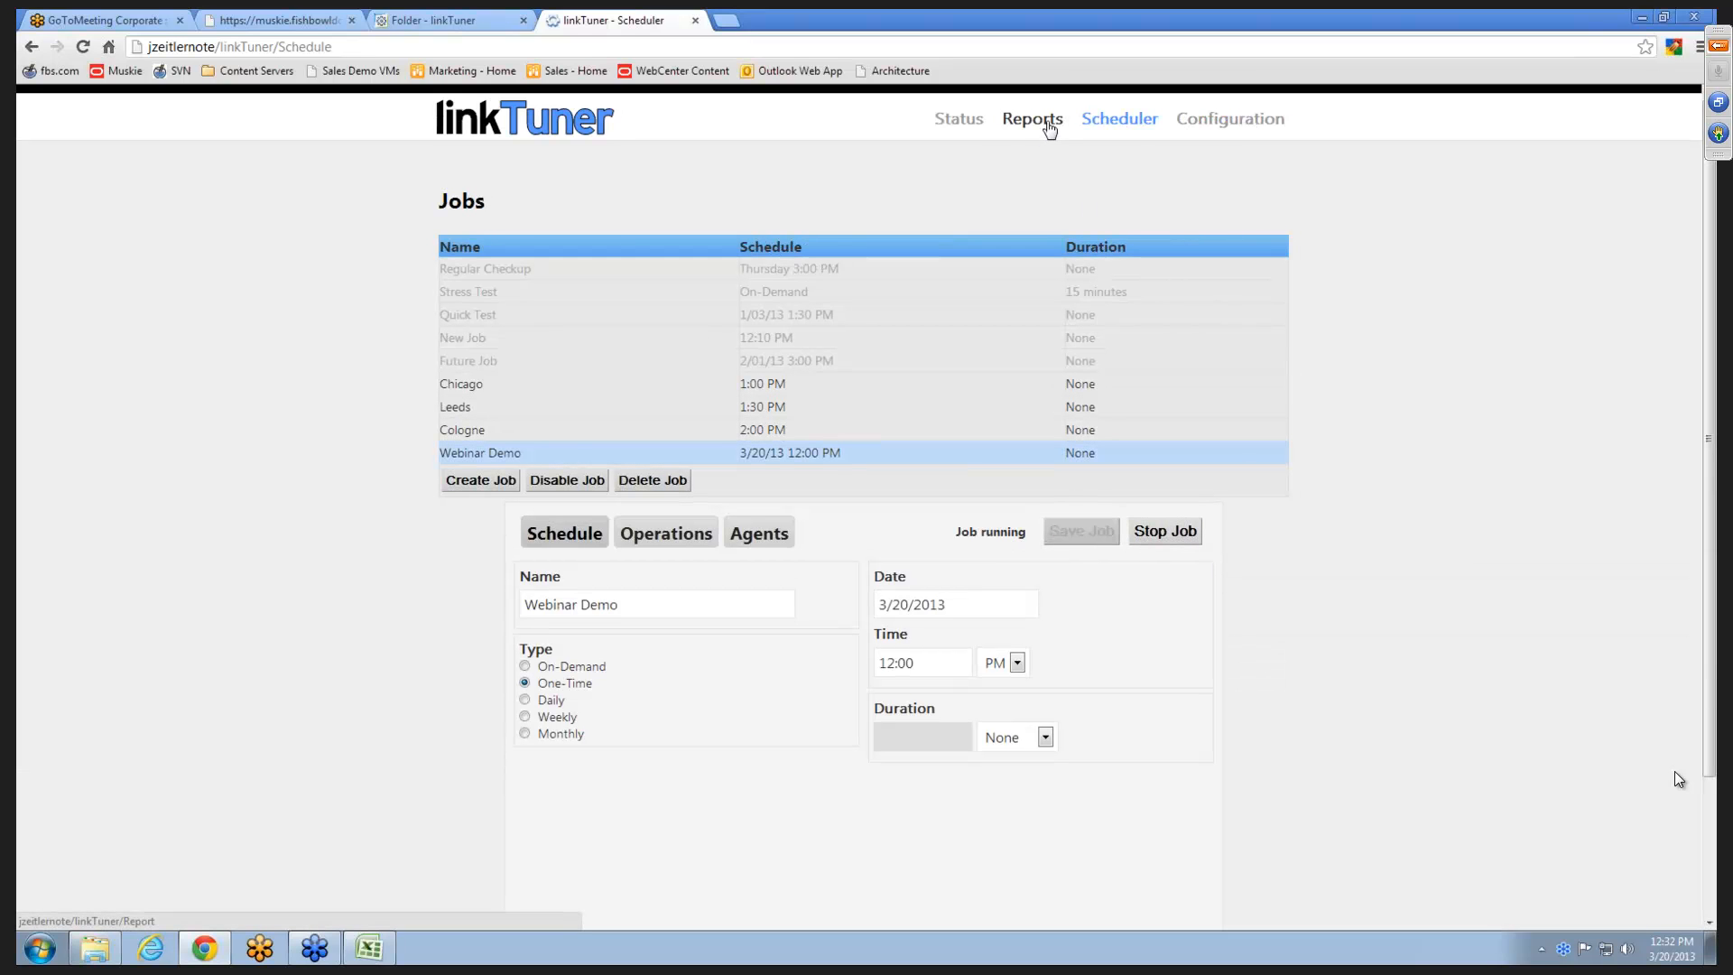
left_click(1015, 123)
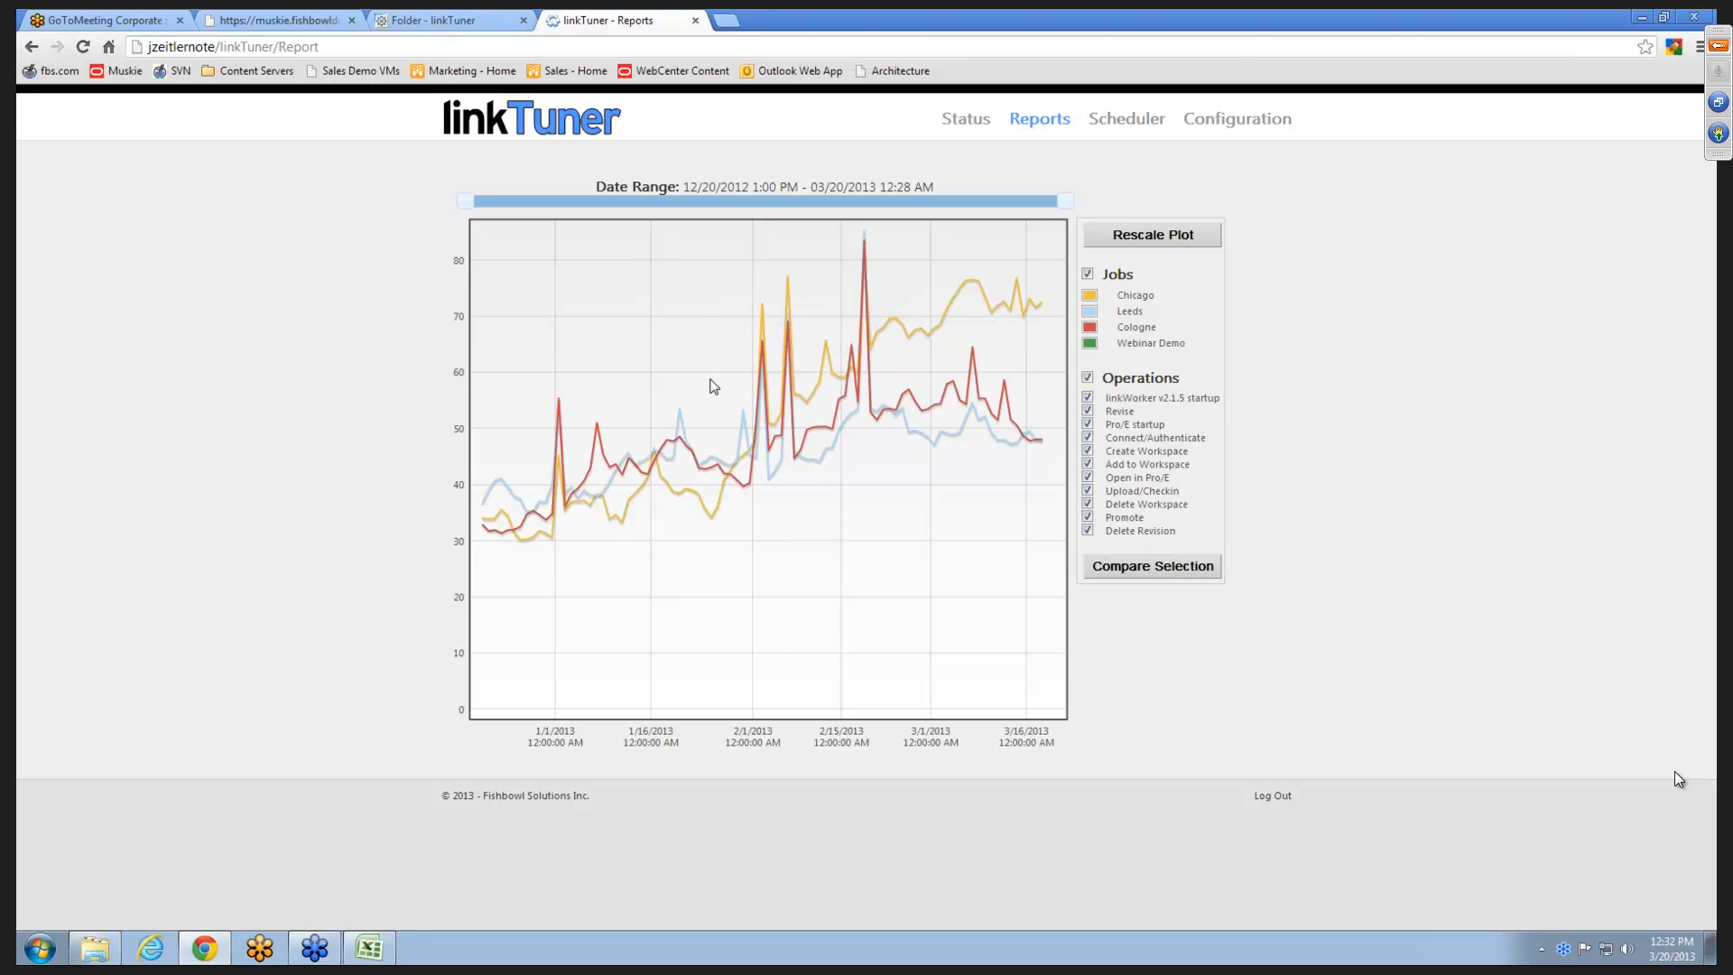
- Zoom and pan the job duration plot to examine the January to March trends, and restore its full view
scroll(704, 375, "up", 4)
scroll(710, 373, "down", 4)
scroll(688, 386, "up", 4)
mouse_move(852, 439)
left_mouse_down()
mouse_move(653, 294)
mouse_move(916, 542)
left_mouse_up()
scroll(707, 345, "down", 2)
scroll(707, 345, "down", 2)
scroll(805, 447, "up", 2)
scroll(806, 447, "down", 2)
scroll(805, 446, "down", 1)
mouse_move(991, 452)
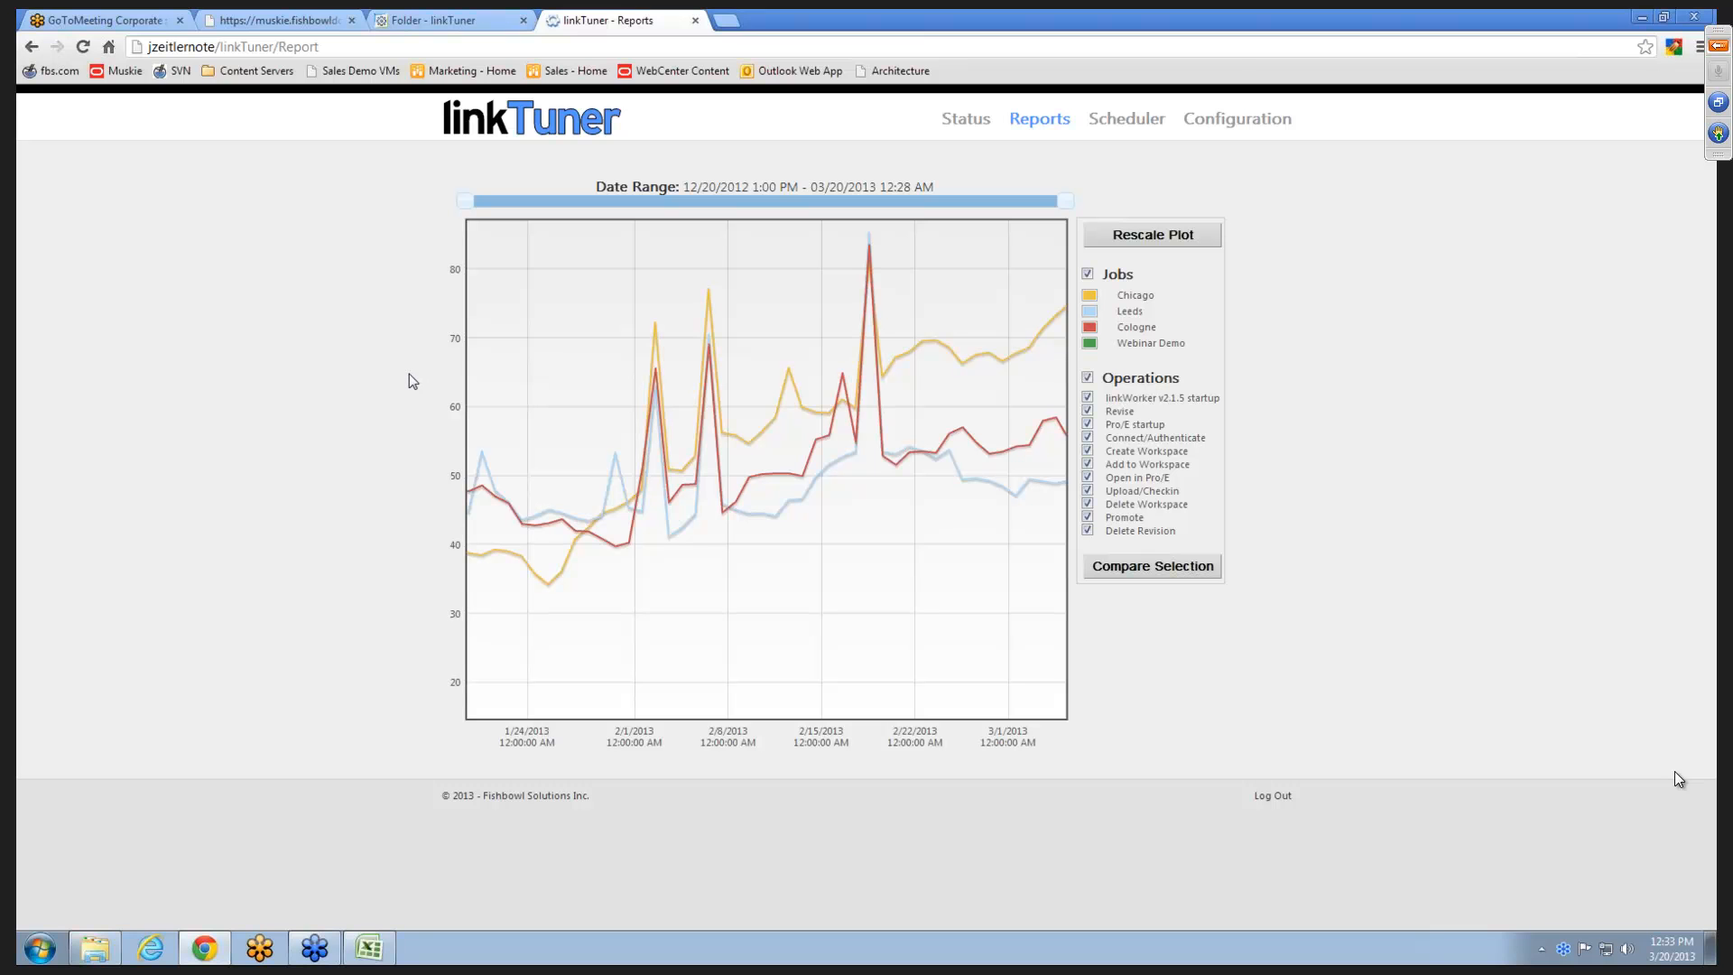
double_click(735, 462)
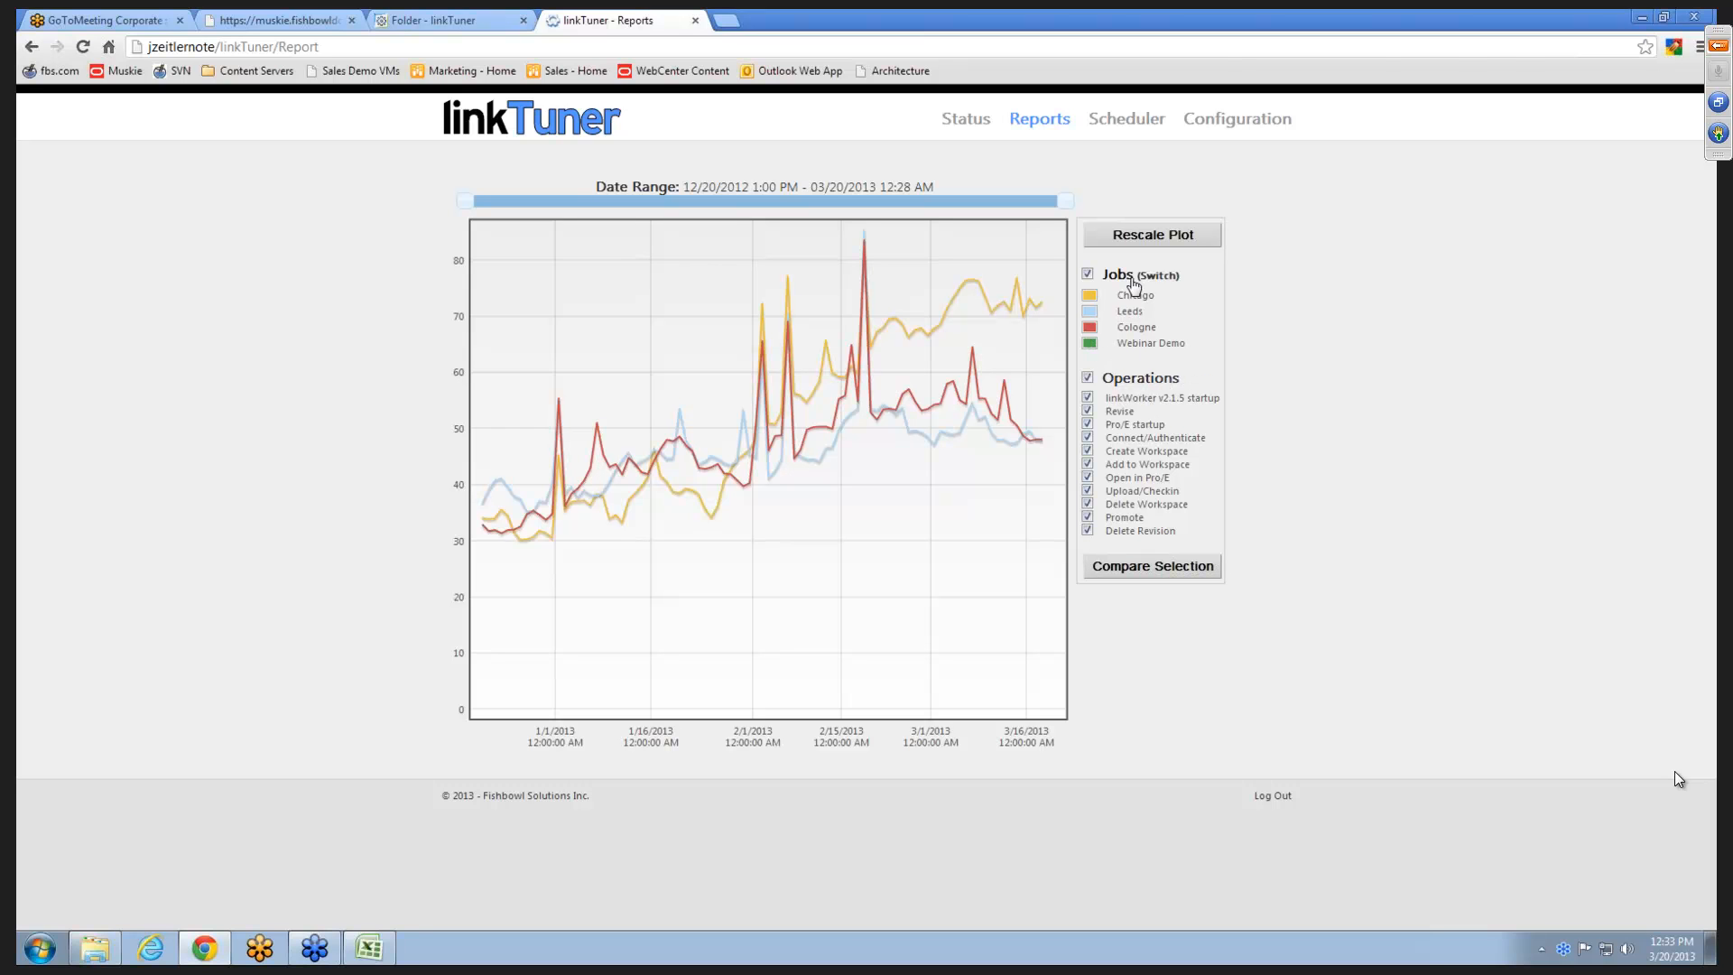
- Exclude linkWorker v2.1.5 startup, Revise, Pro/E startup, Connect/Authenticate and Create Workspace from the plotted job durations
left_click(1089, 398)
left_click(1089, 411)
left_click(1089, 425)
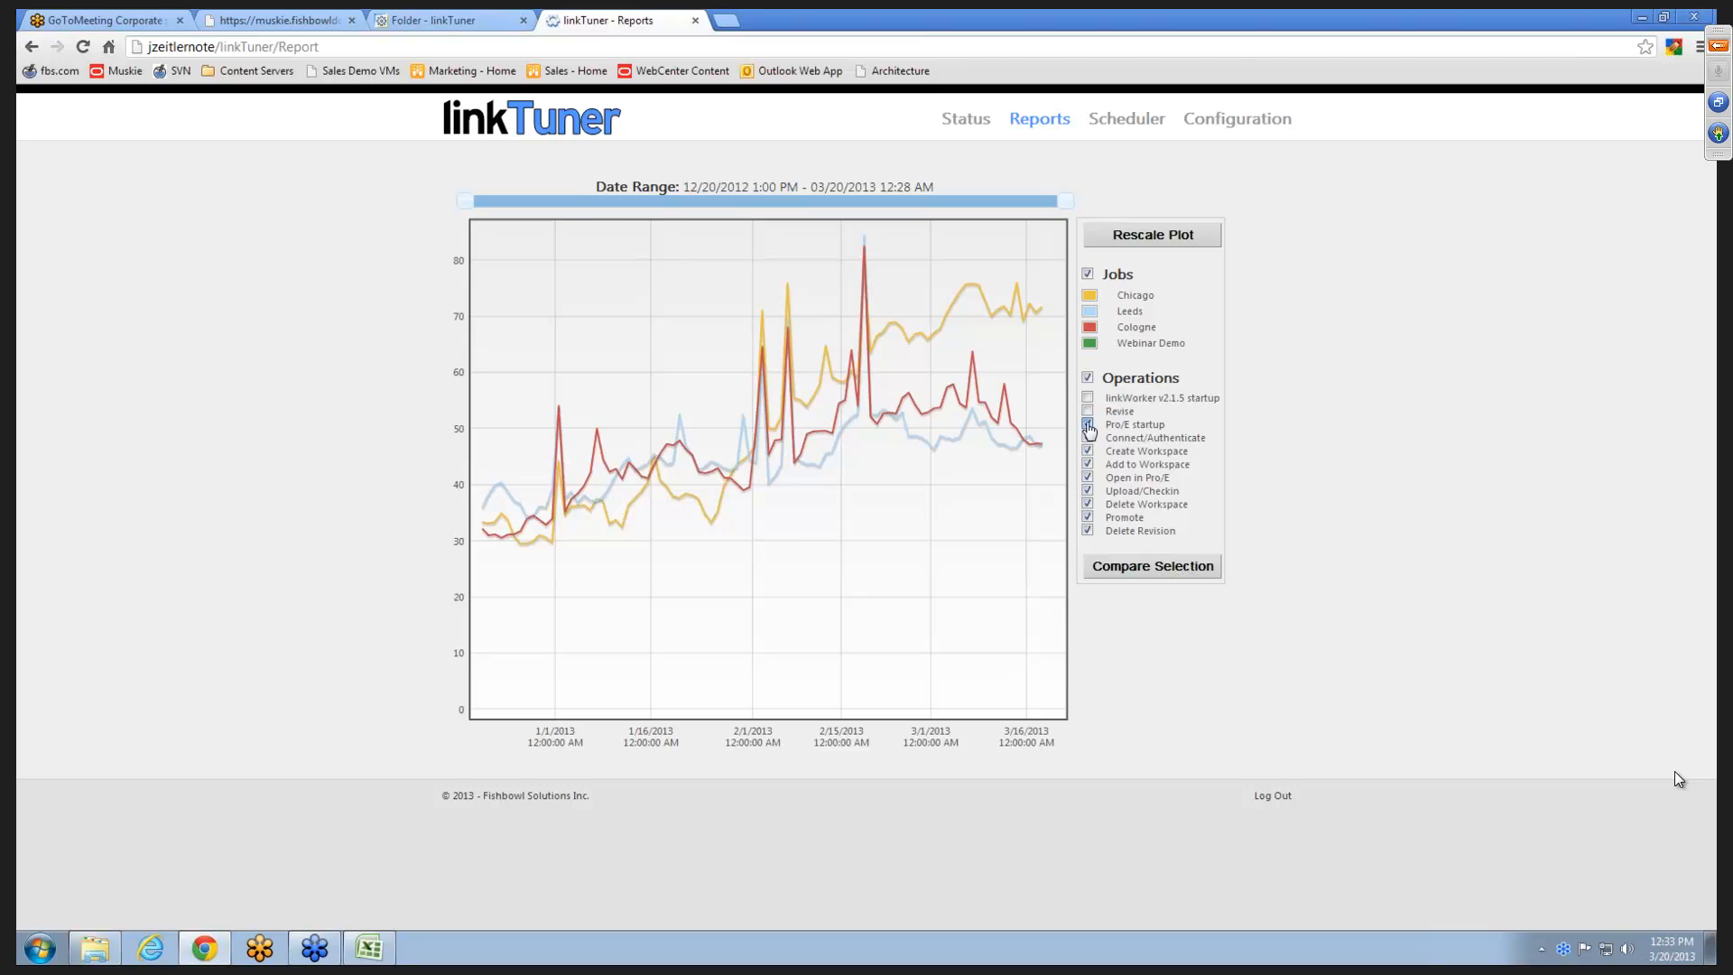
left_click(1088, 439)
left_click(1089, 452)
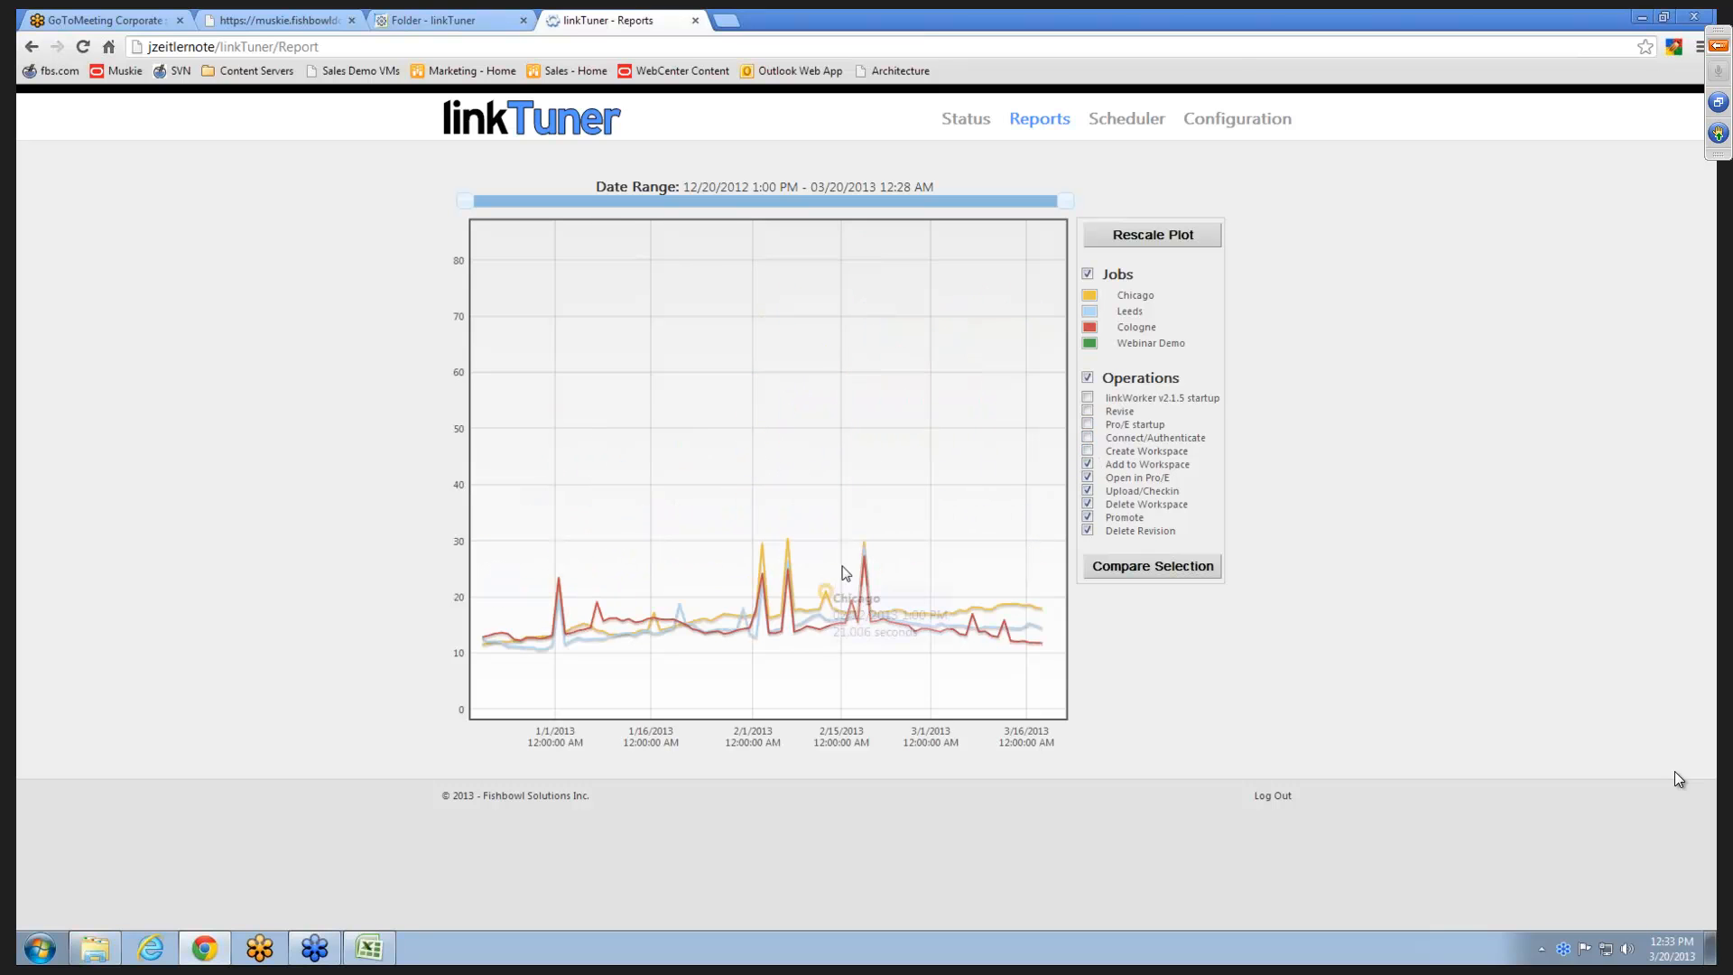
- Rescale the plot and move the start of its date range to 02/01/2013 6:44 AM
left_click(1140, 238)
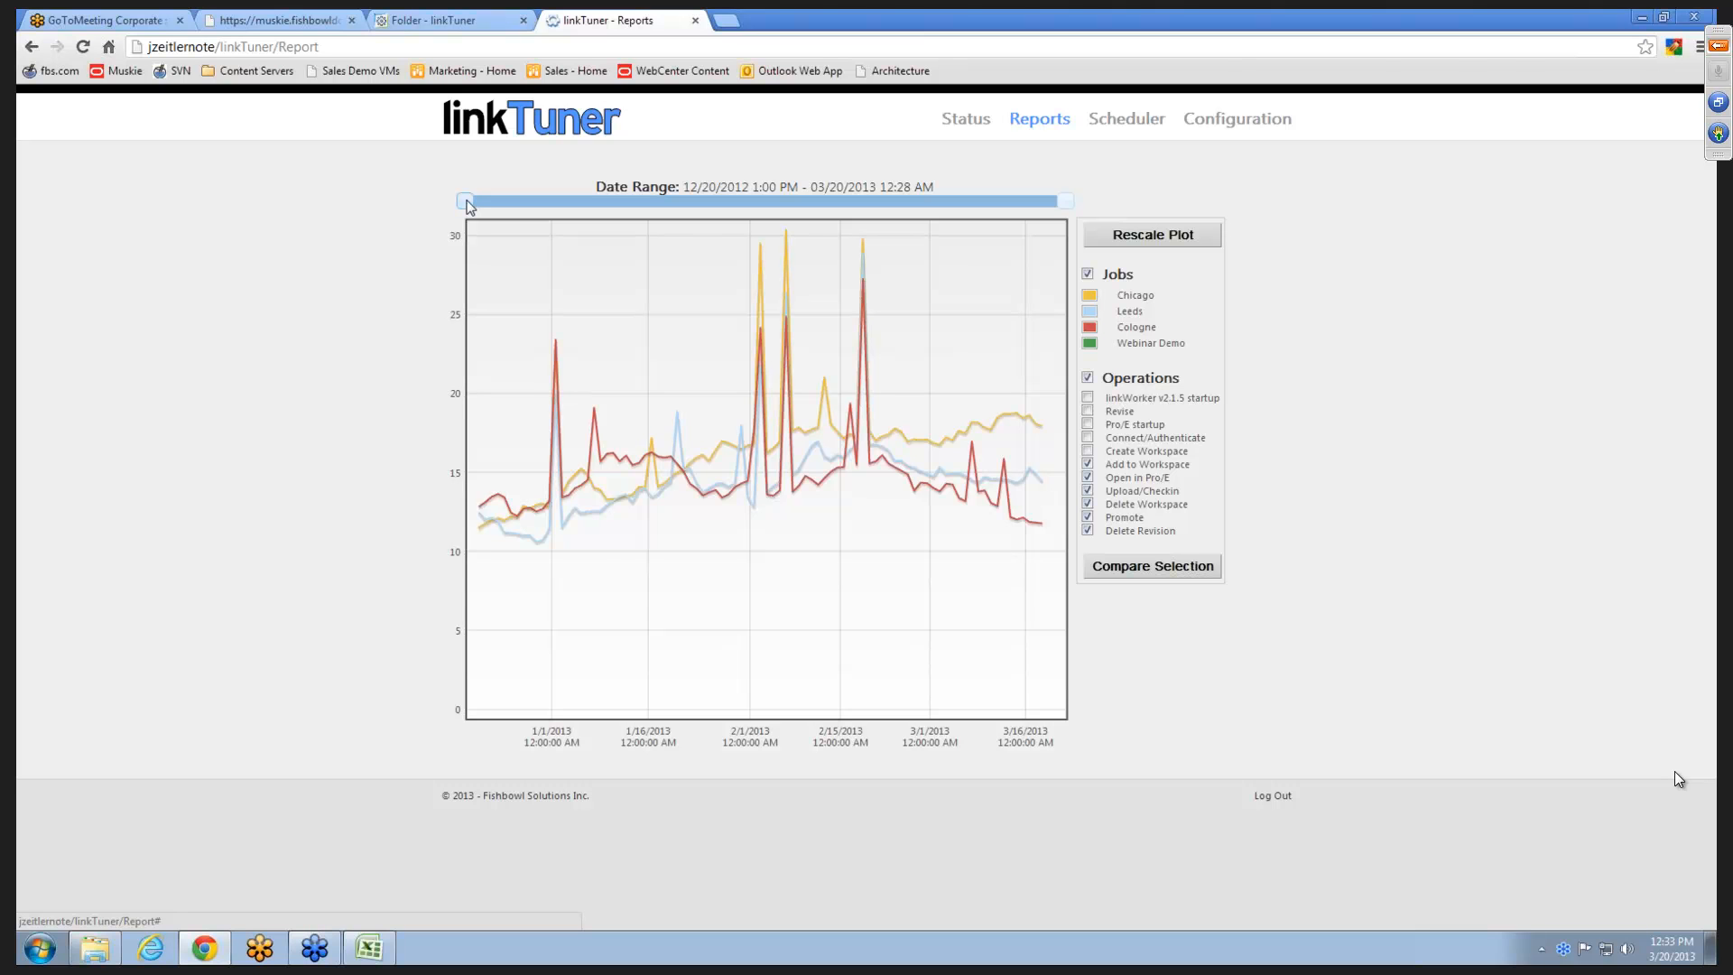
left_click_drag(466, 203, 754, 210)
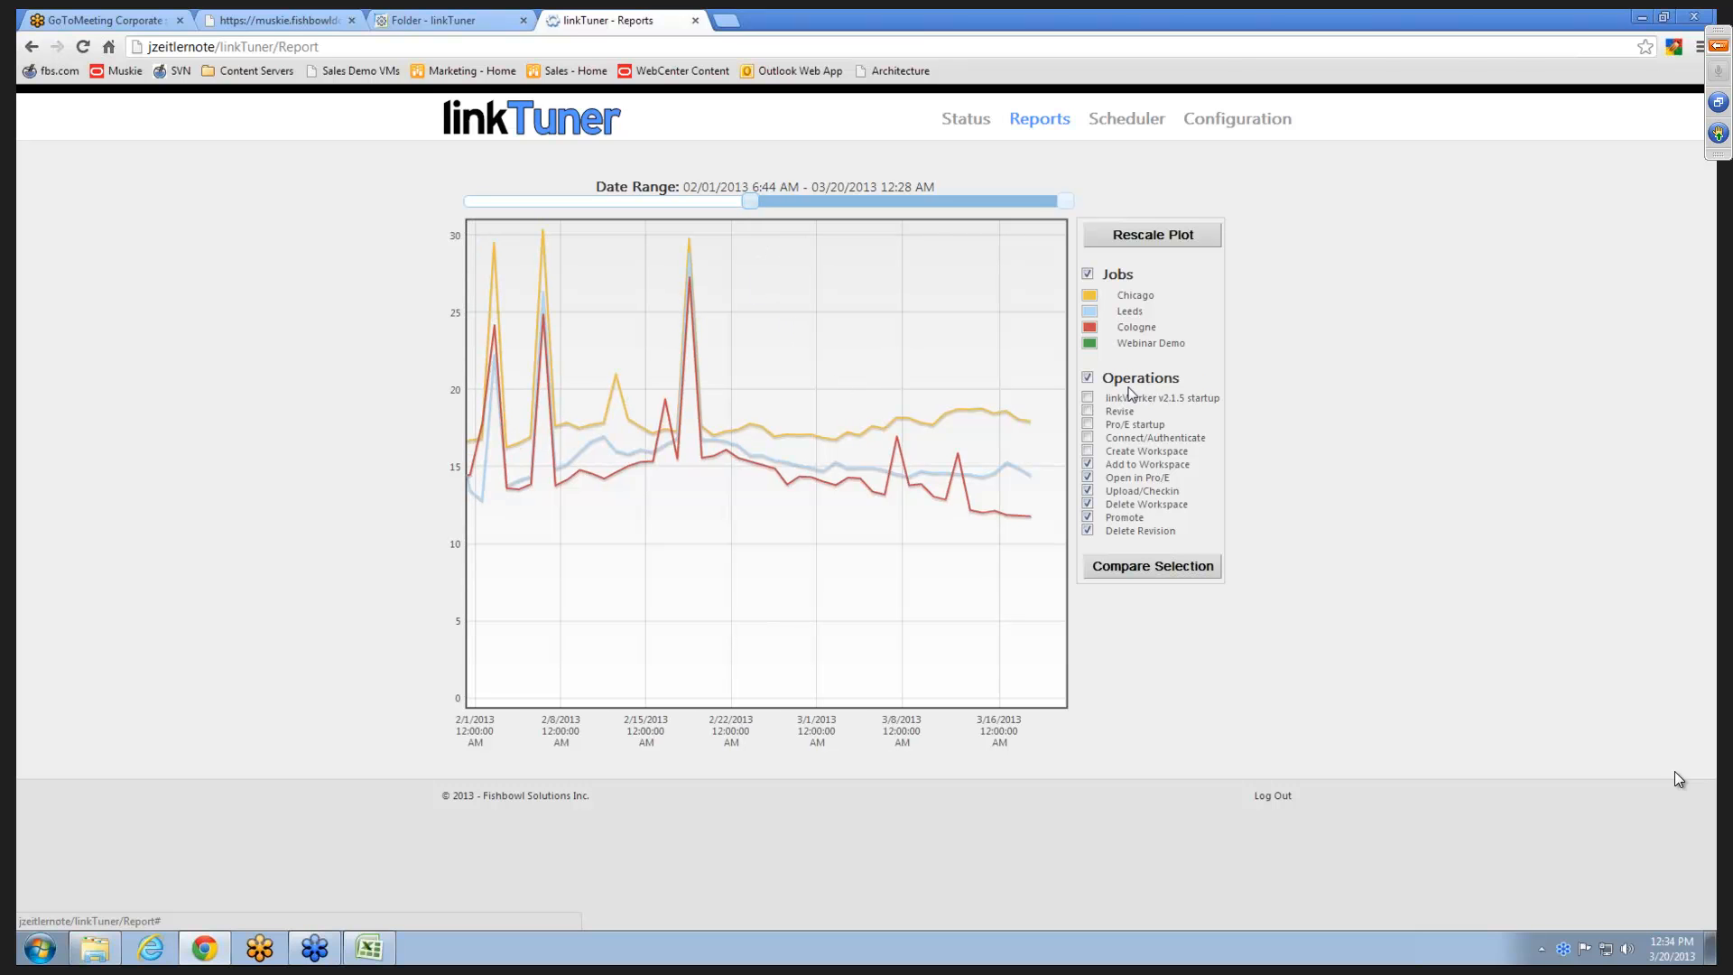
- Include all operations again, show only the Chicago job, and rescale the plot
left_click(1087, 379)
left_click(1136, 300)
left_click(1163, 240)
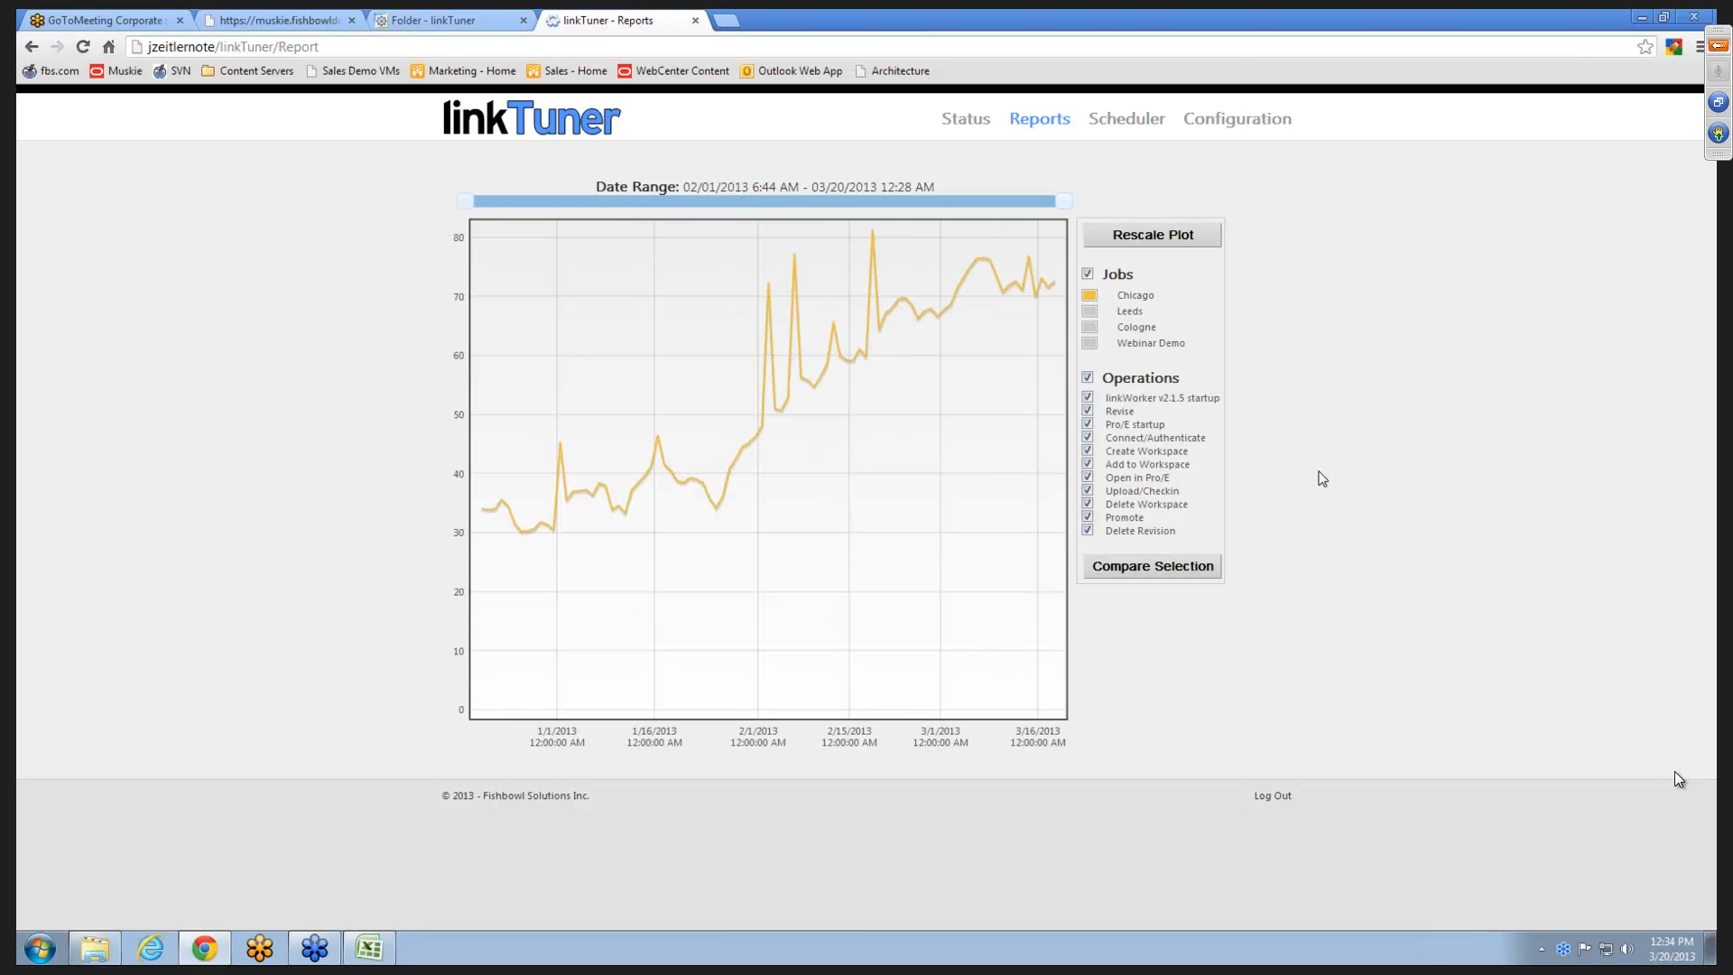
- Inspect points on the Chicago line and select the 03/18/2013 1:00 PM run to review it in the run list
mouse_move(870, 233)
mouse_move(815, 386)
mouse_move(1042, 280)
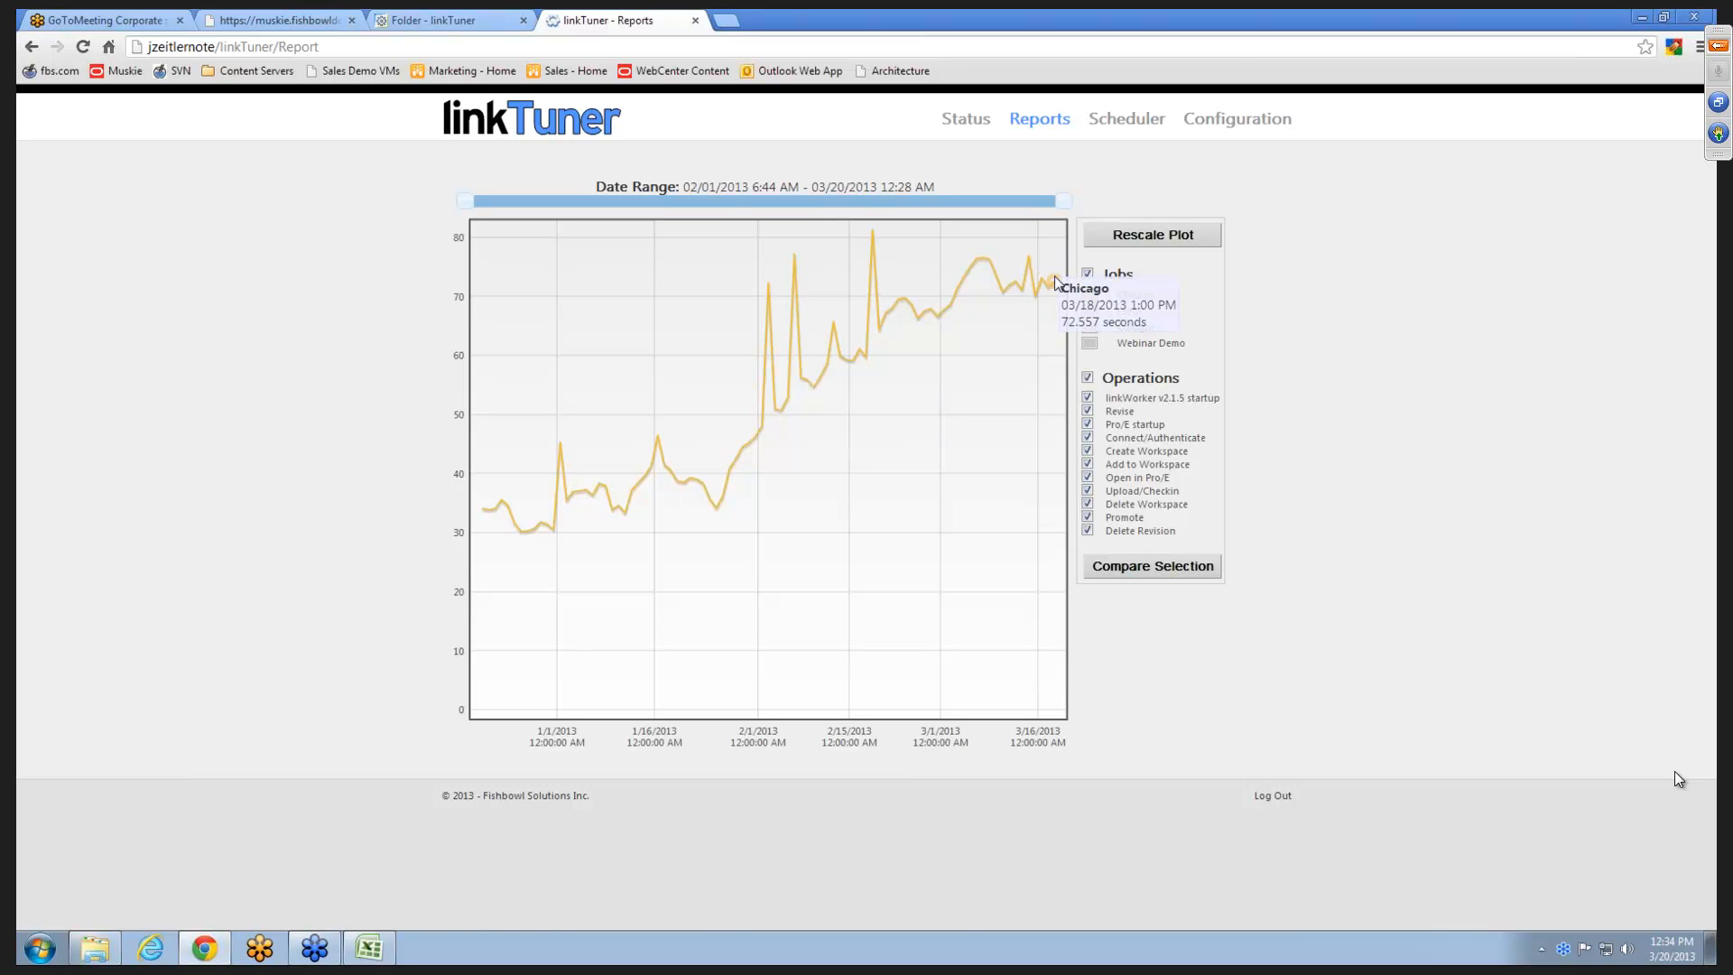
left_click(1056, 282)
scroll(1157, 571, "down", 3)
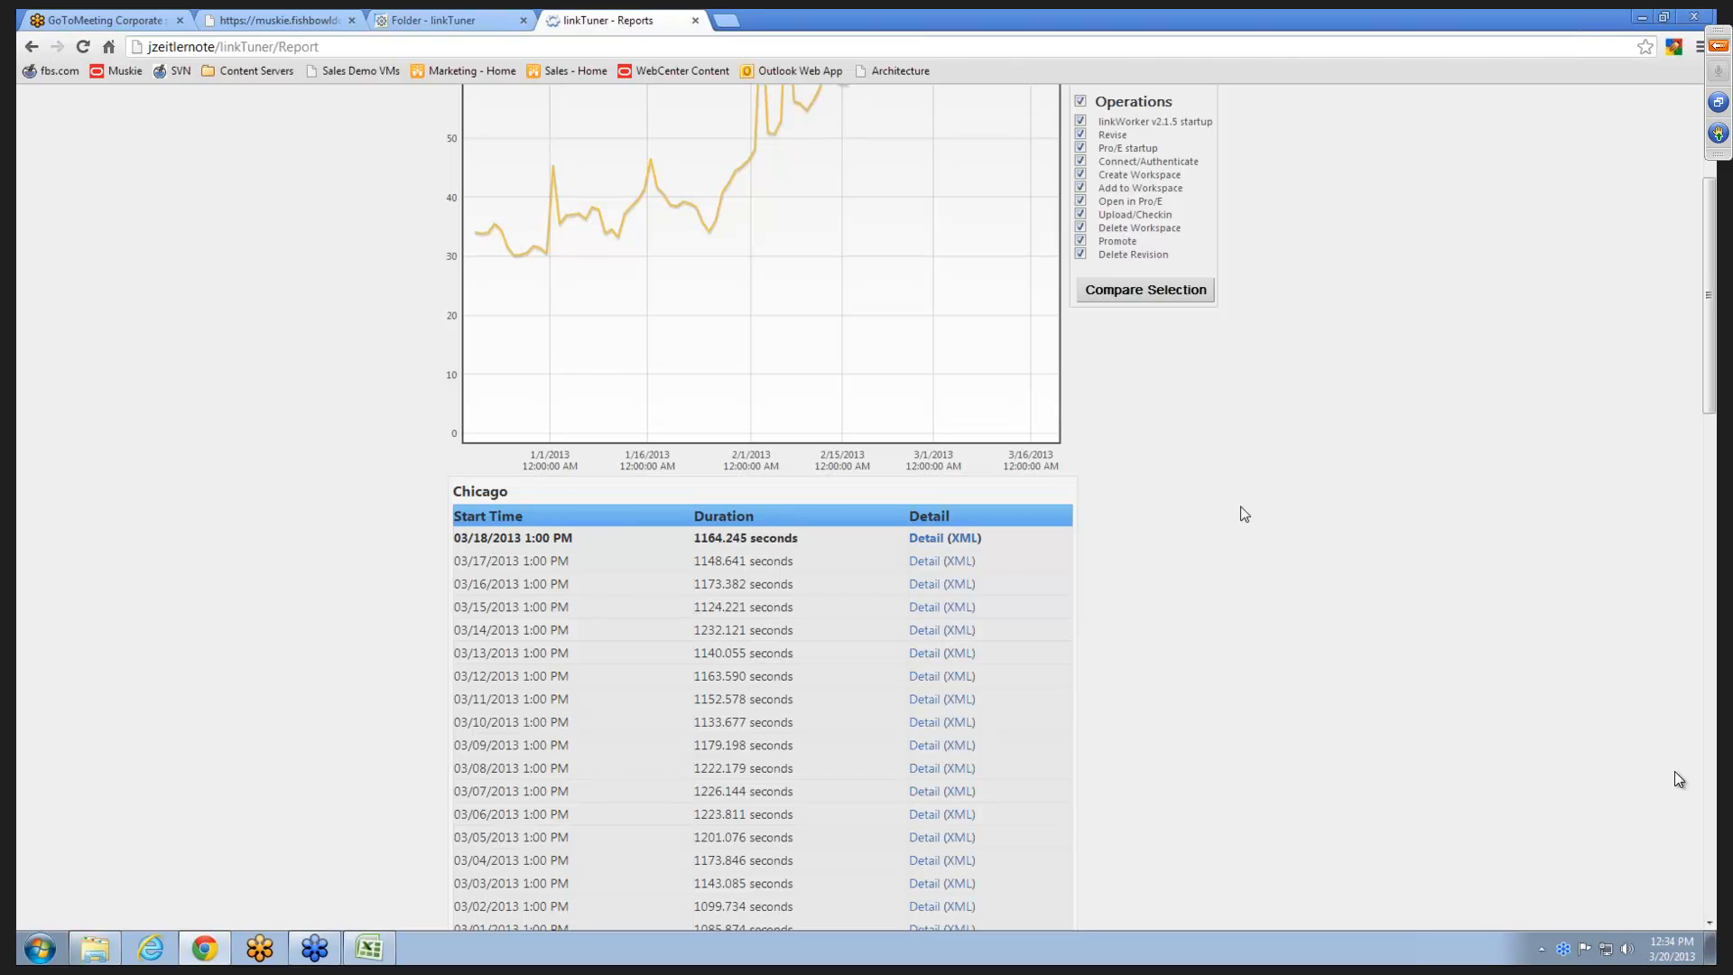
scroll(1264, 507, "up", 3)
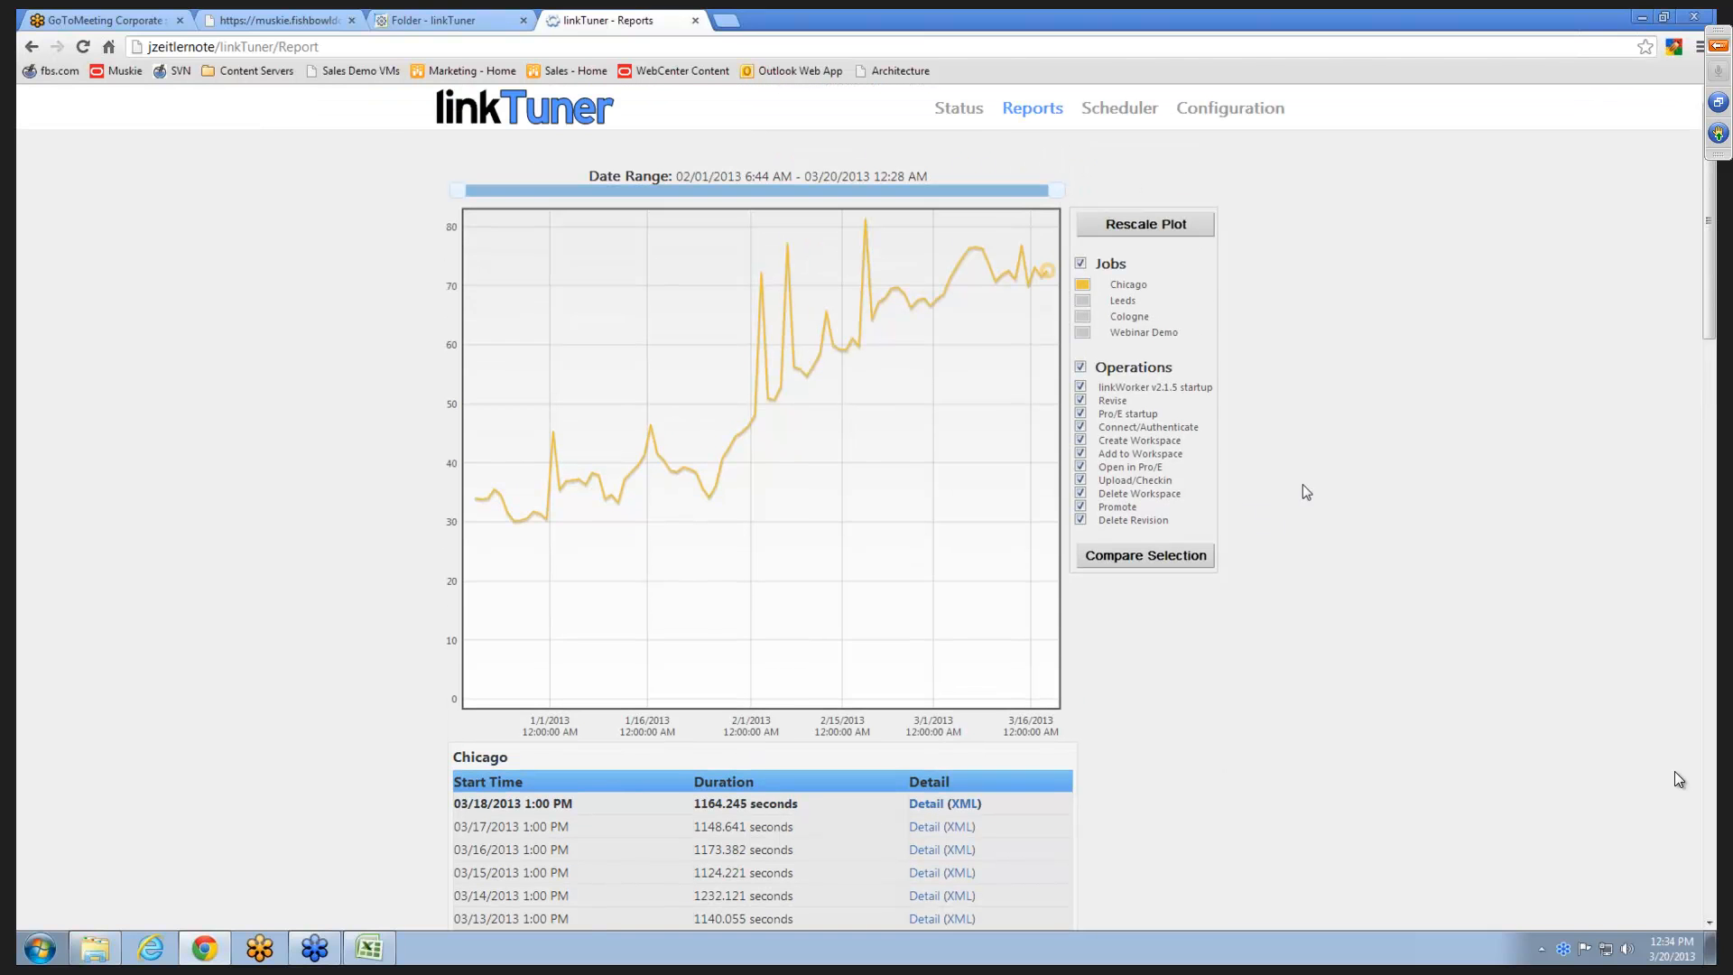
- Add the Leeds and Cologne jobs to the plot and rescale it
left_click(1083, 301)
left_click(1084, 317)
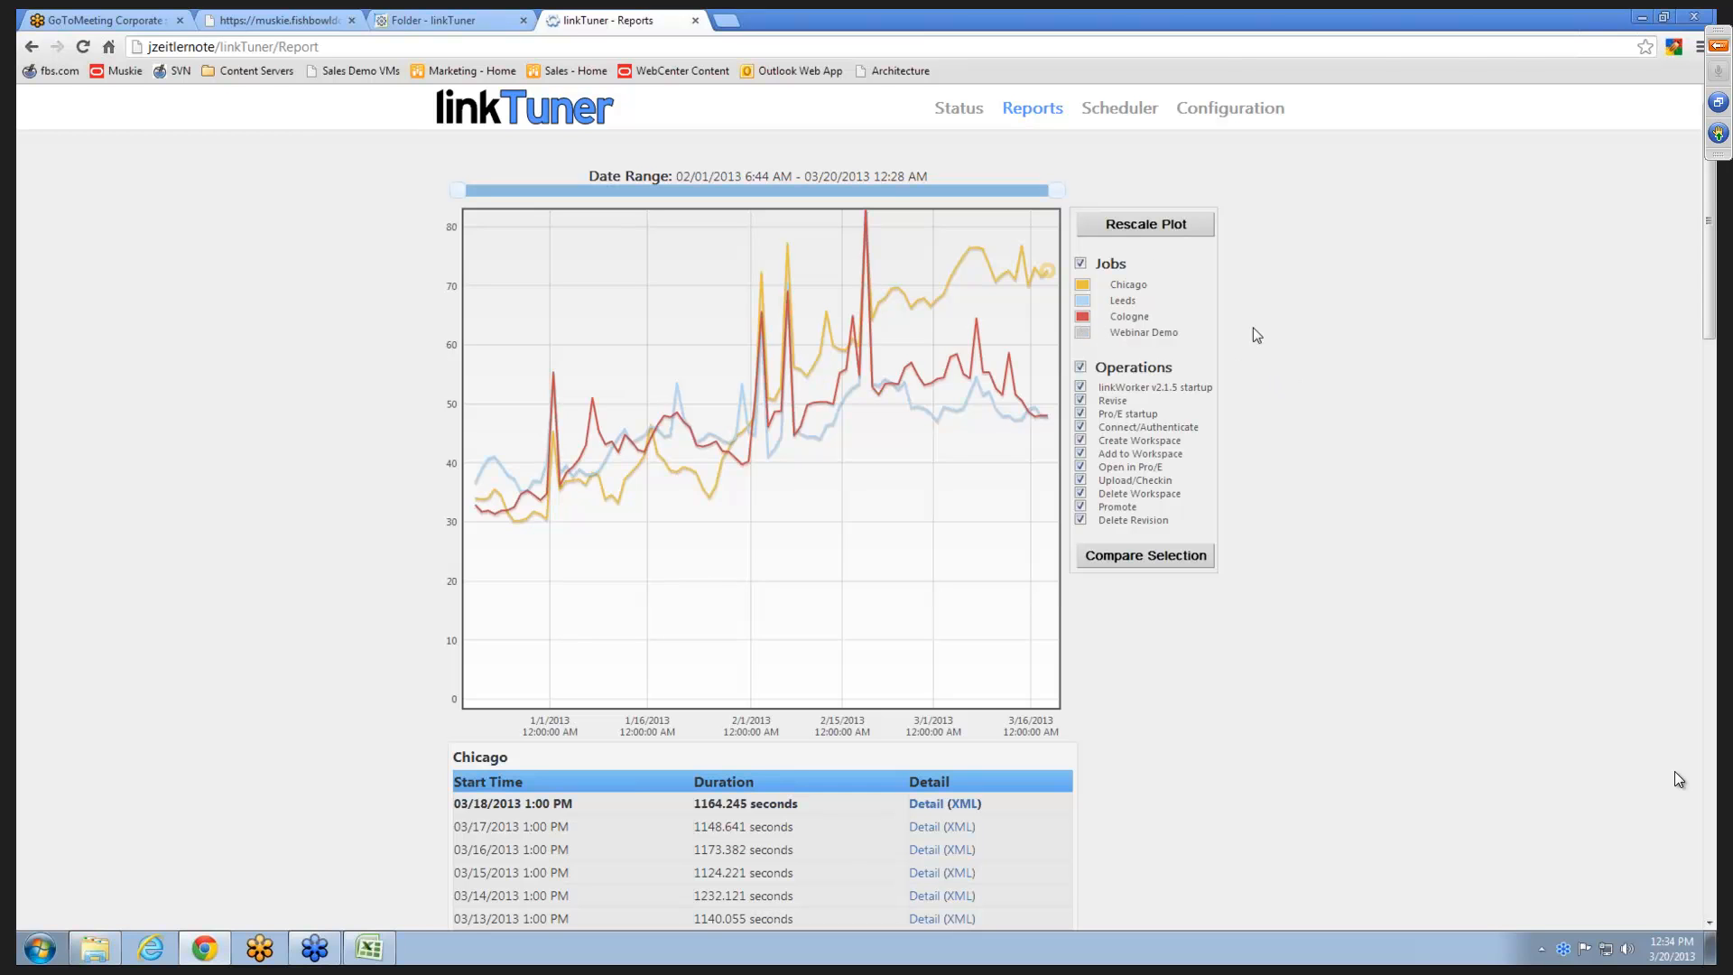
left_click(1160, 228)
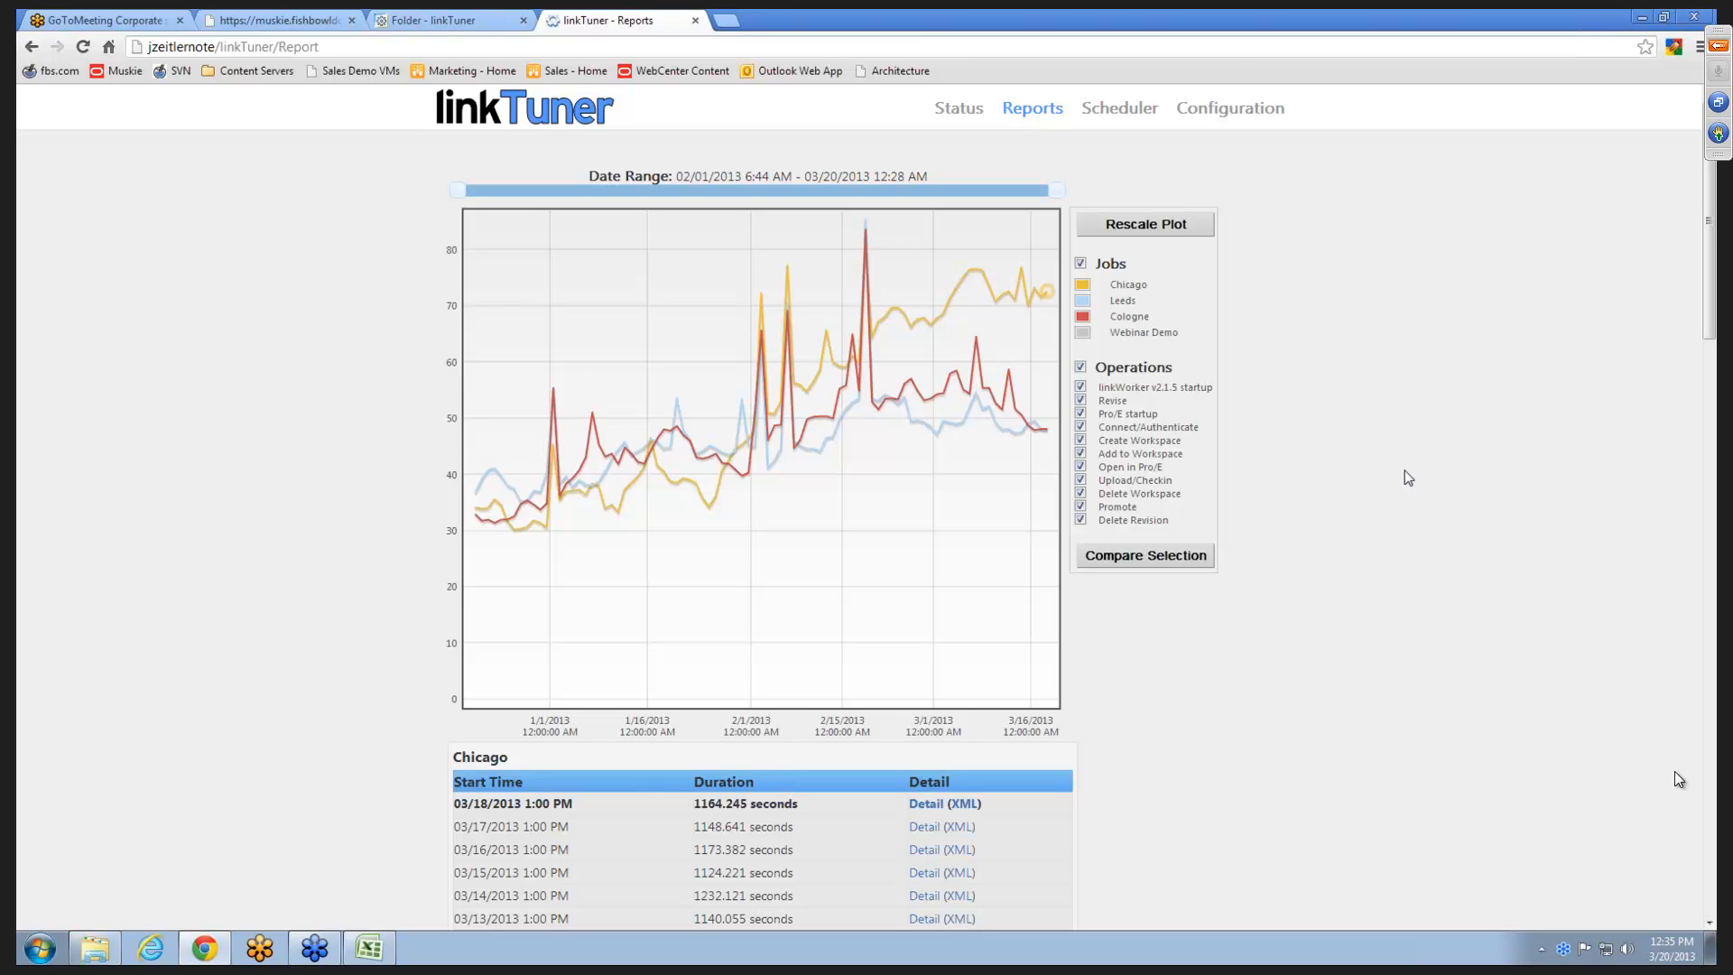
- Show only the Chicago job and switch the plot to a breakdown by operation
left_click(1129, 285)
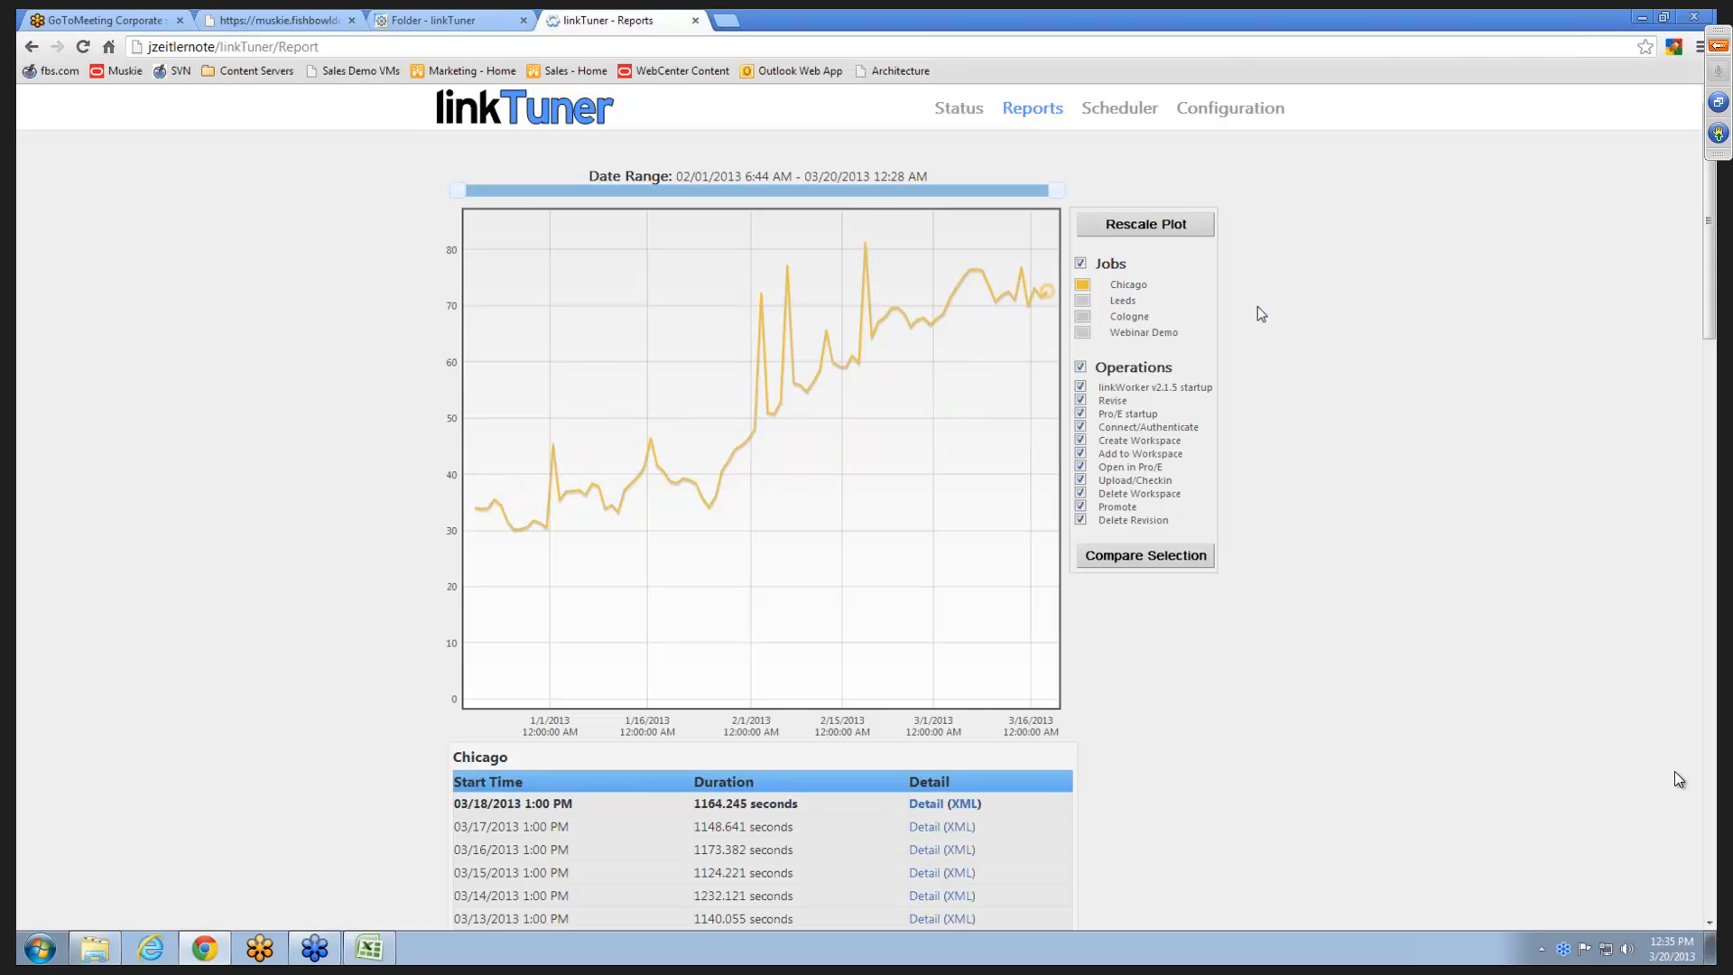
left_click(1110, 266)
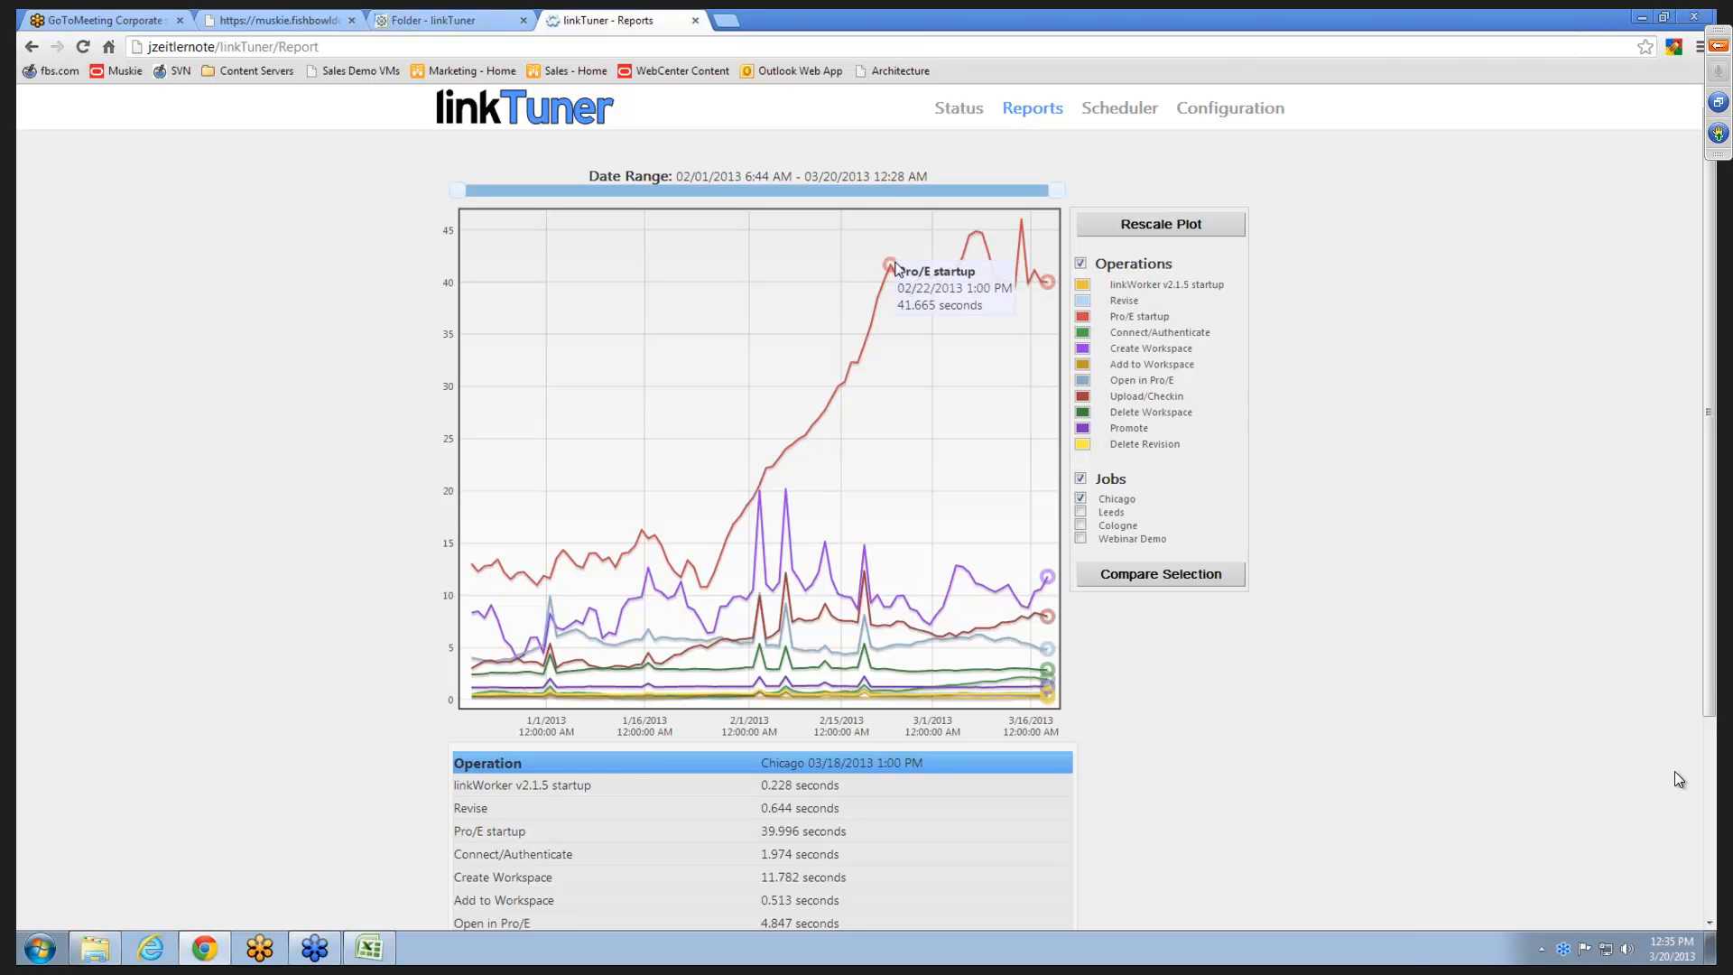
mouse_move(891, 265)
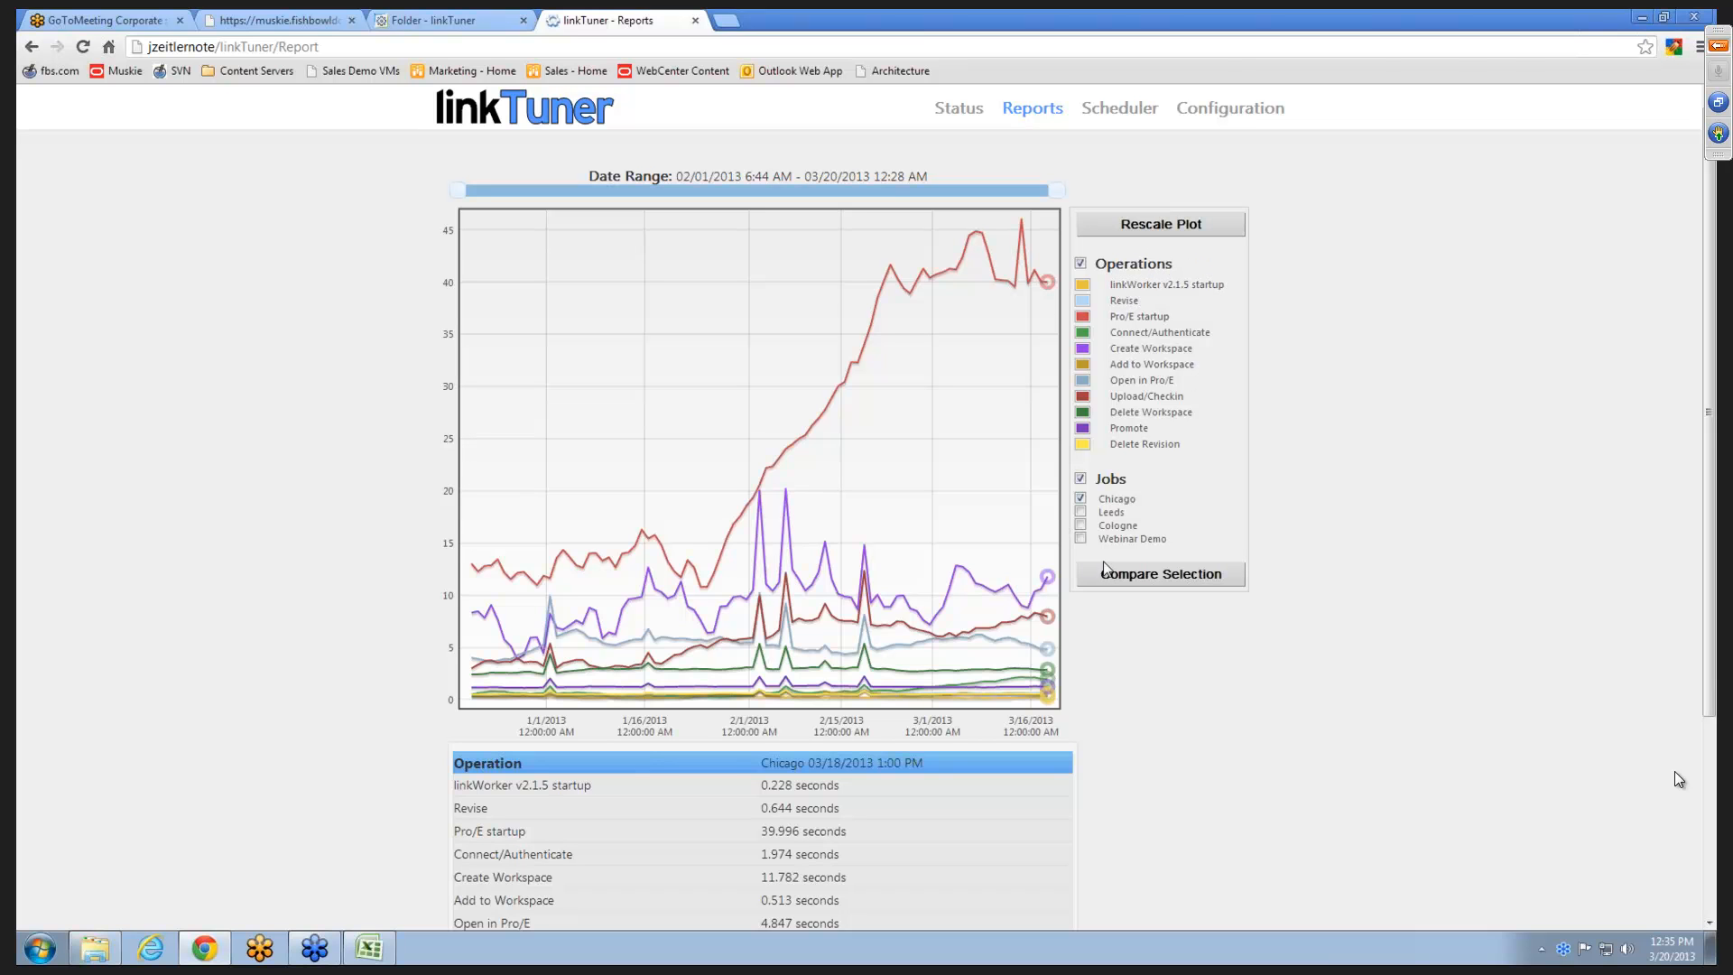
left_click(1146, 263)
left_click(1125, 267)
- Select the Pro/E startup point of the 03/08/2013 1:00 PM Chicago run and review its operation times
mouse_move(984, 234)
scroll(1315, 626, "down", 3)
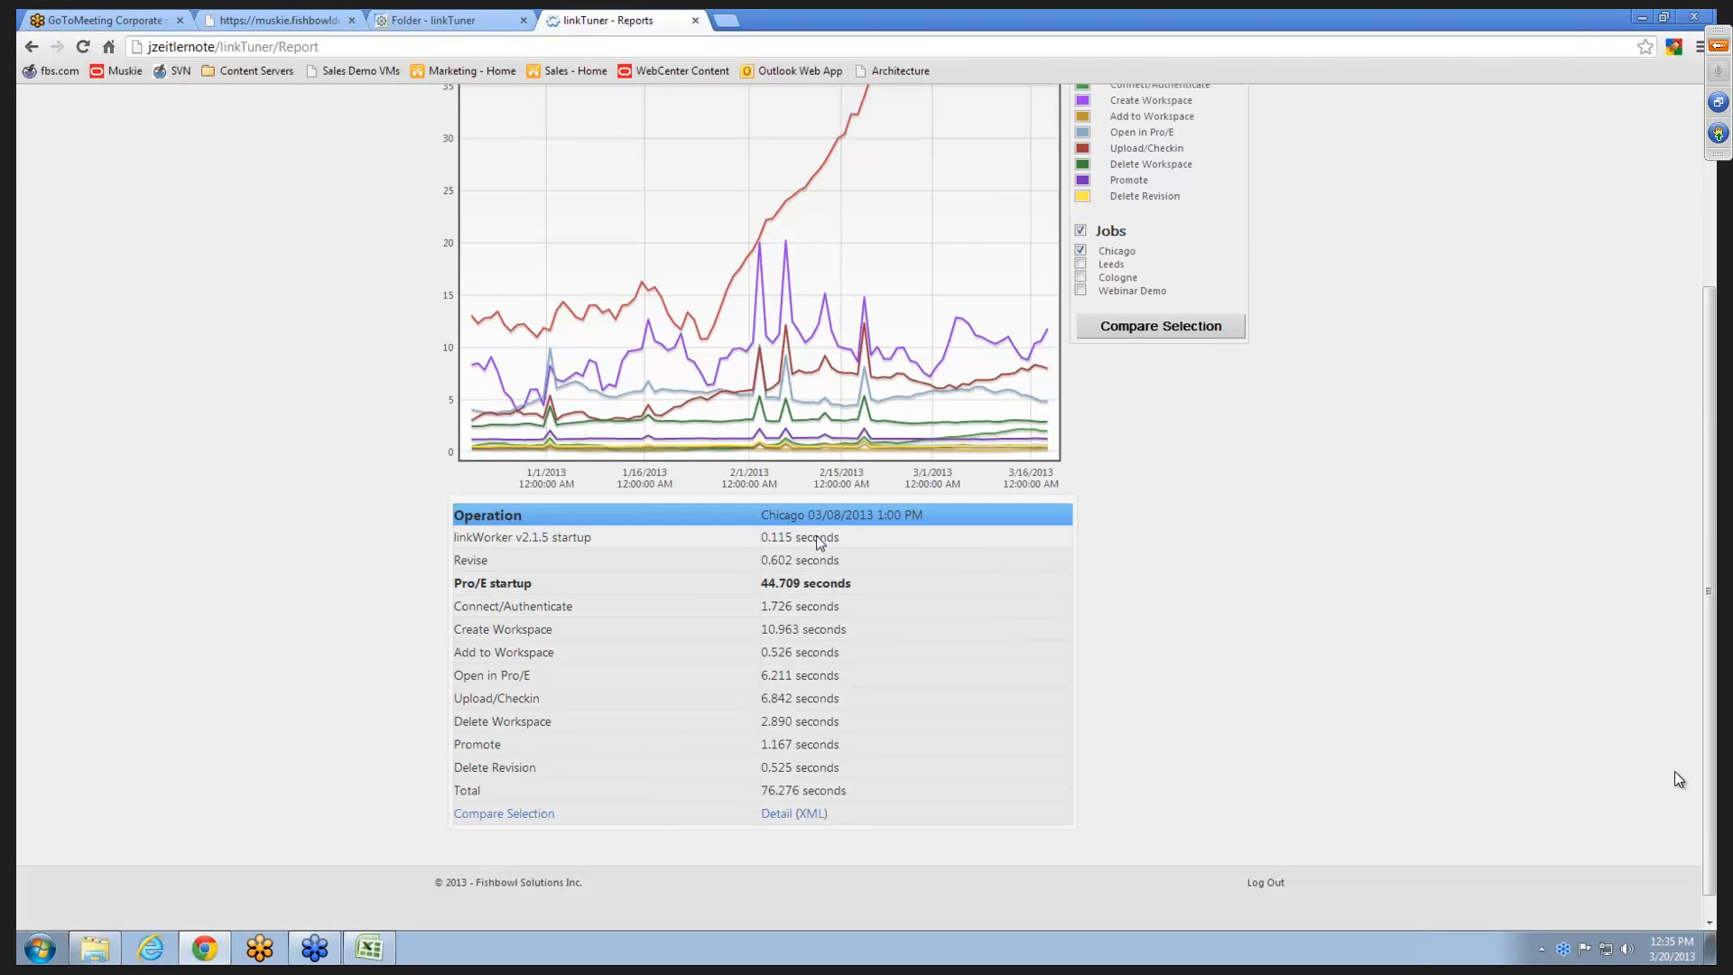
scroll(1237, 611, "up", 1)
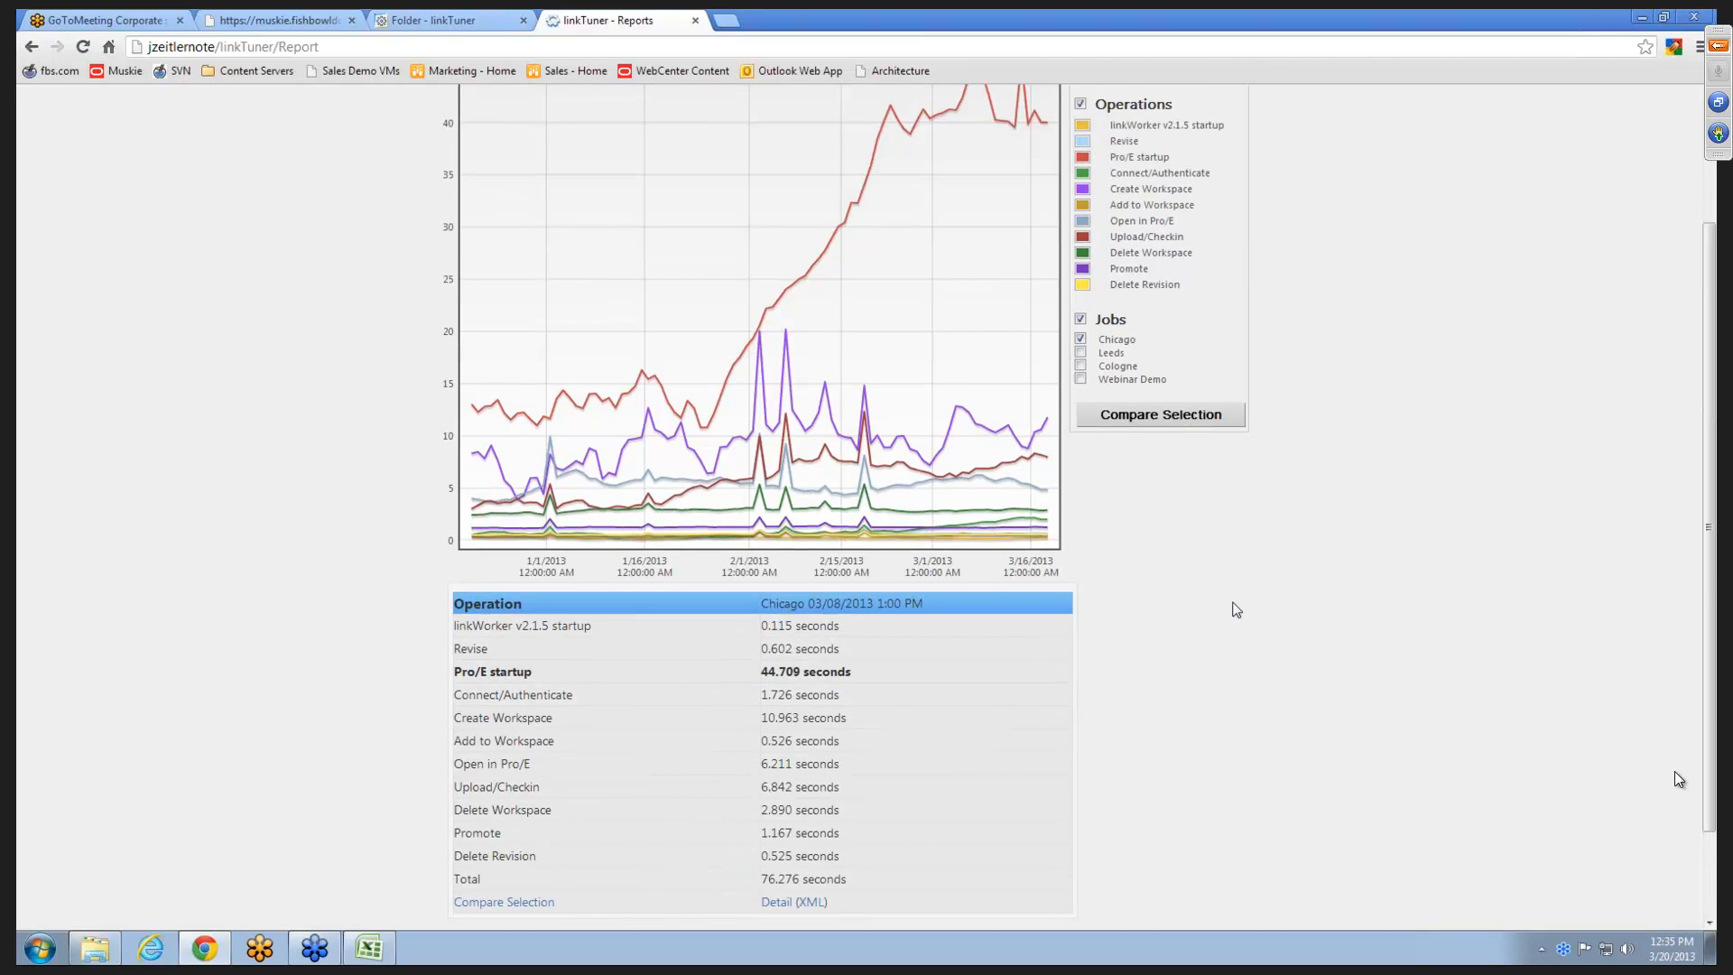
scroll(1233, 609, "up", 1)
scroll(1233, 610, "down", 1)
scroll(1273, 603, "up", 1)
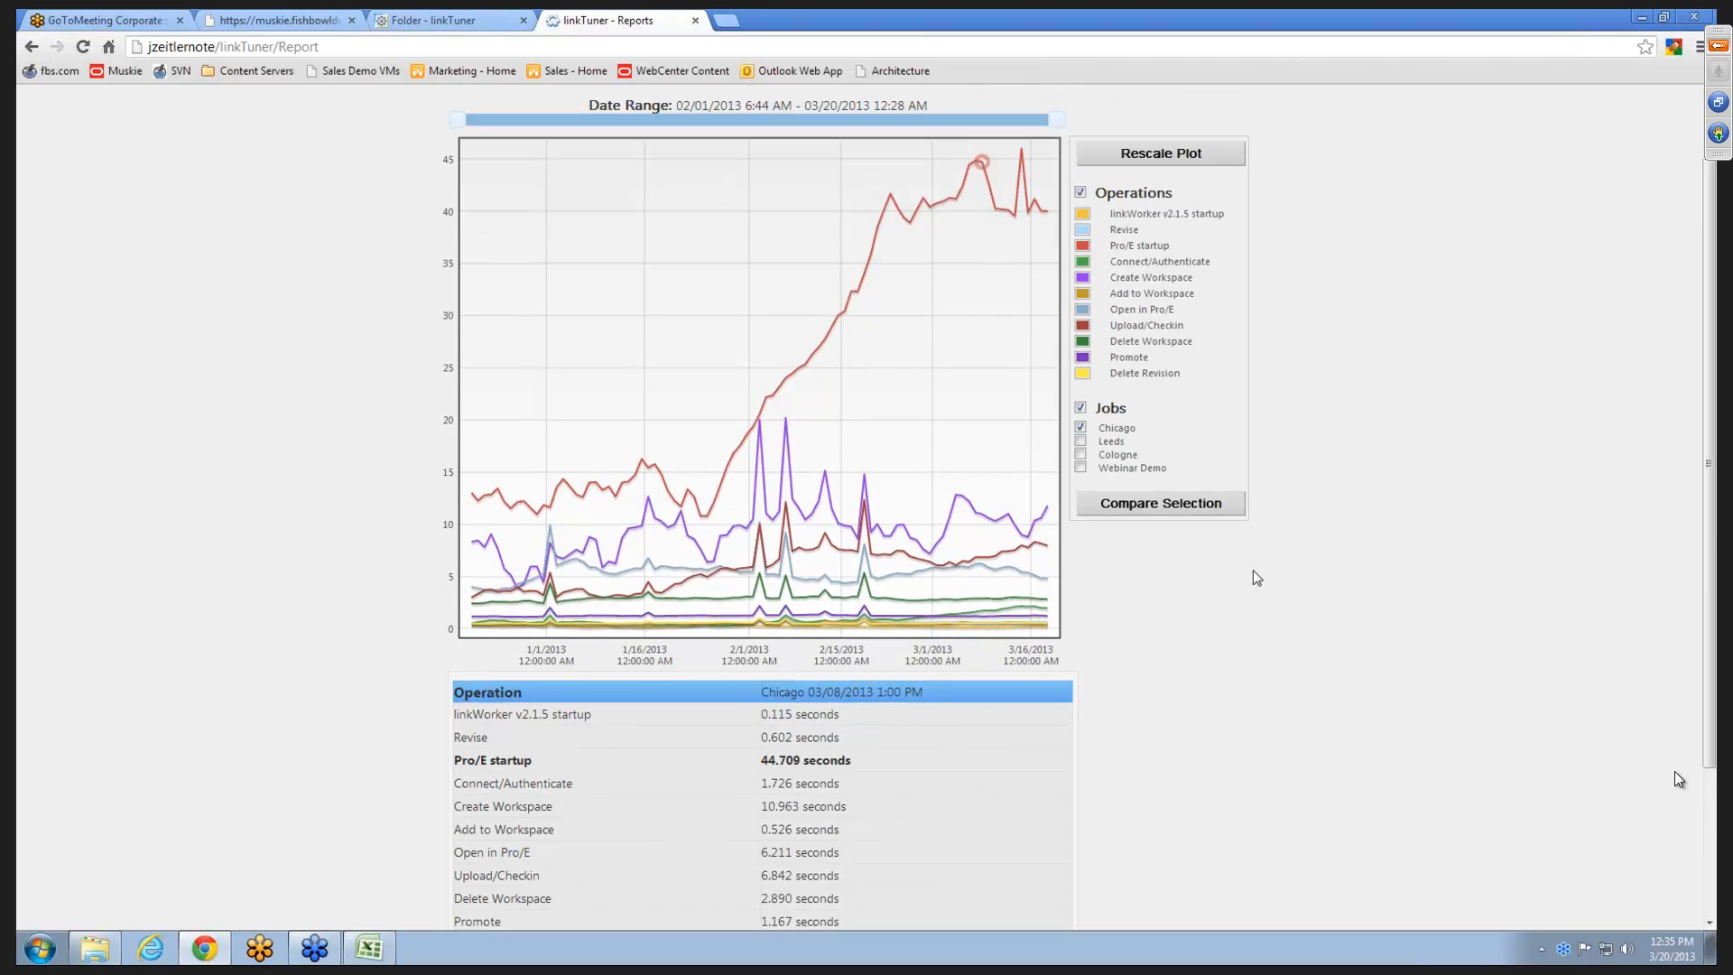
- Hide the Pro/E startup and Connect/Authenticate operations, review the run's adjusted total, and show both operations again
left_click(1084, 249)
left_click(1083, 262)
scroll(1322, 787, "down", 1)
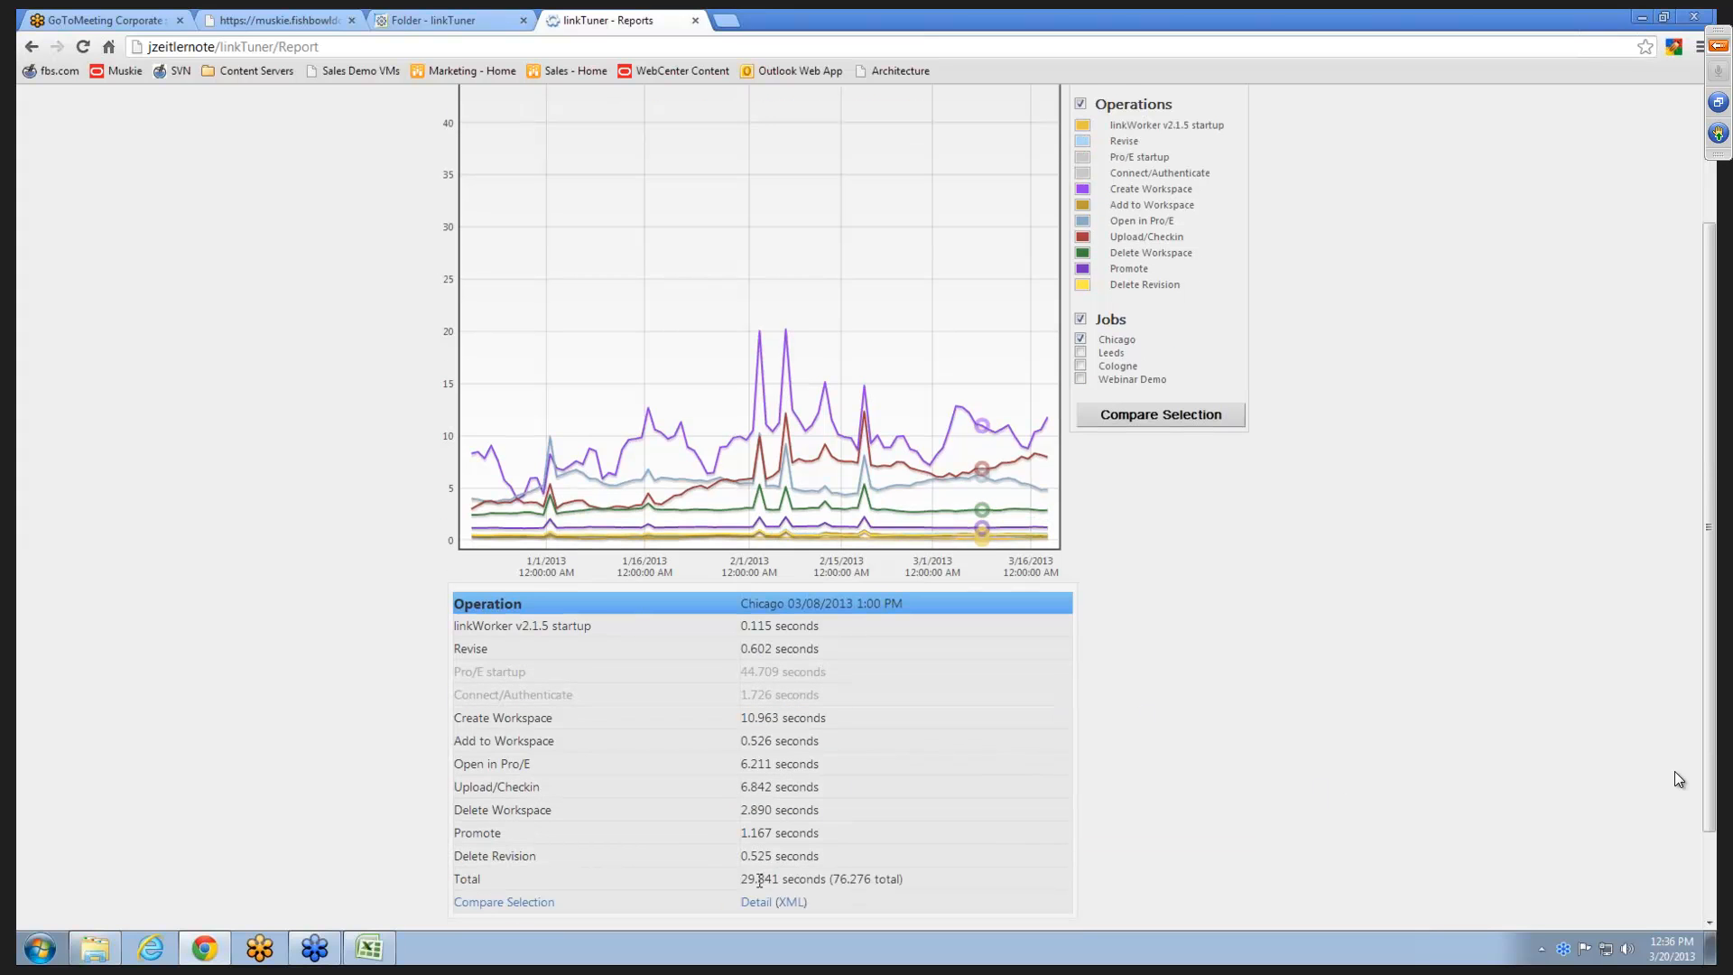
scroll(1048, 802, "down", 1)
scroll(993, 673, "up", 1)
scroll(1249, 729, "down", 1)
scroll(1224, 733, "up", 3)
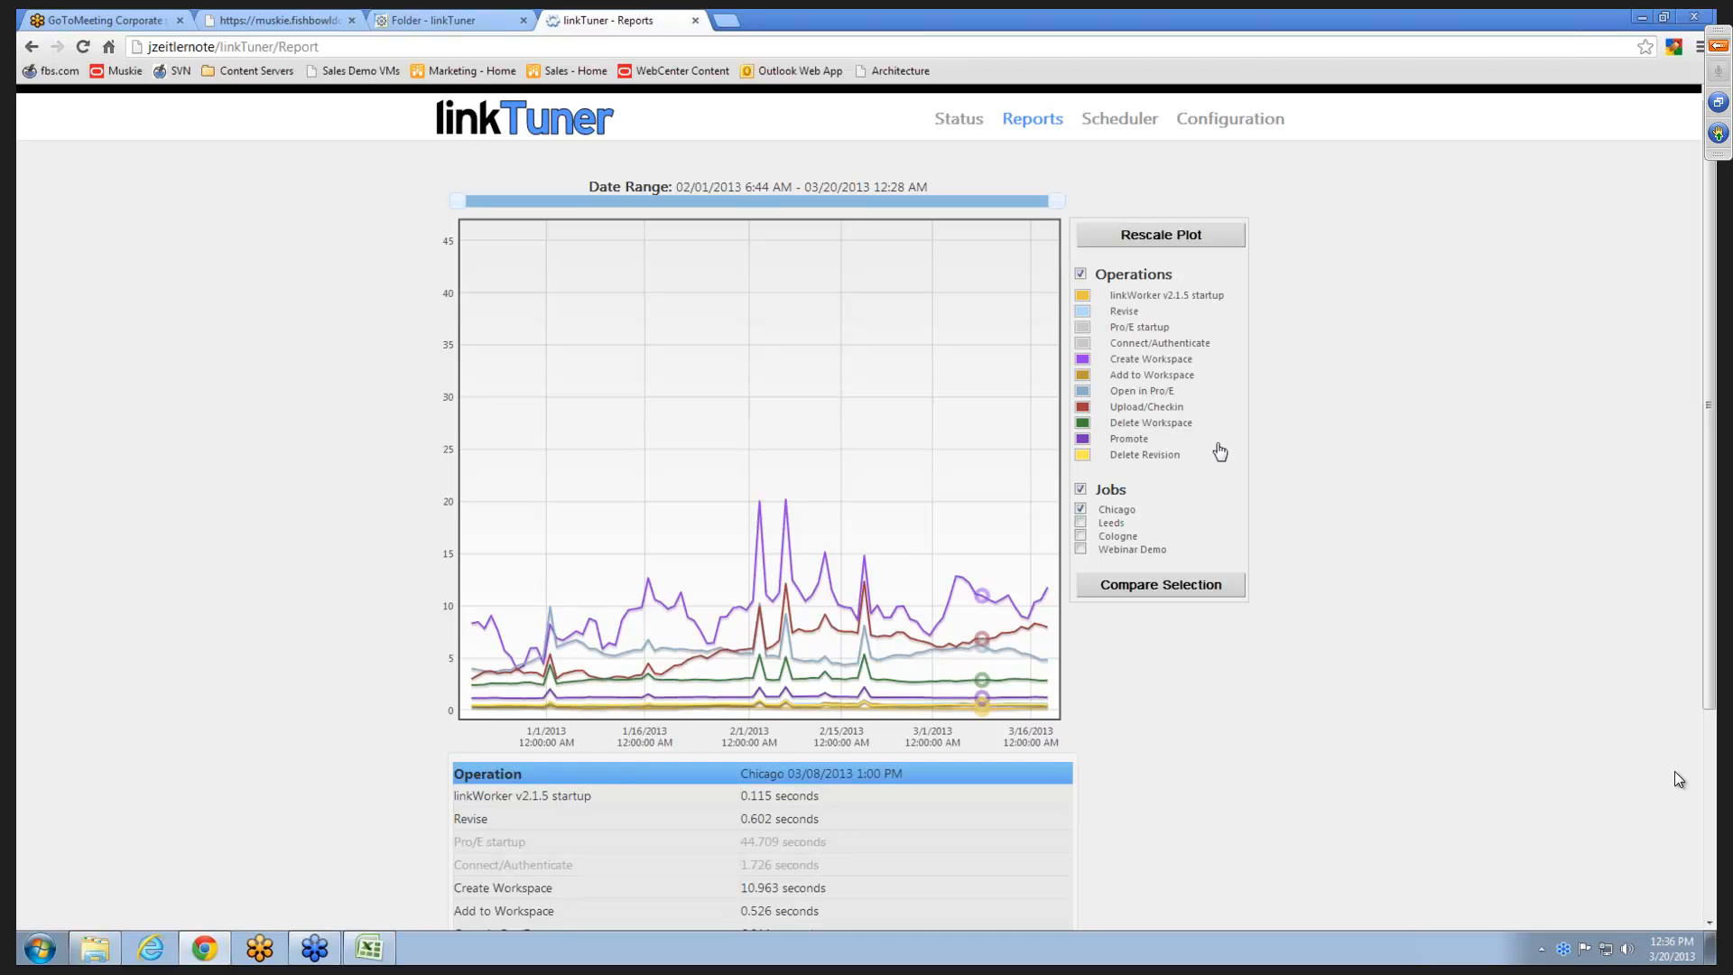
left_click(1083, 342)
left_click(1084, 328)
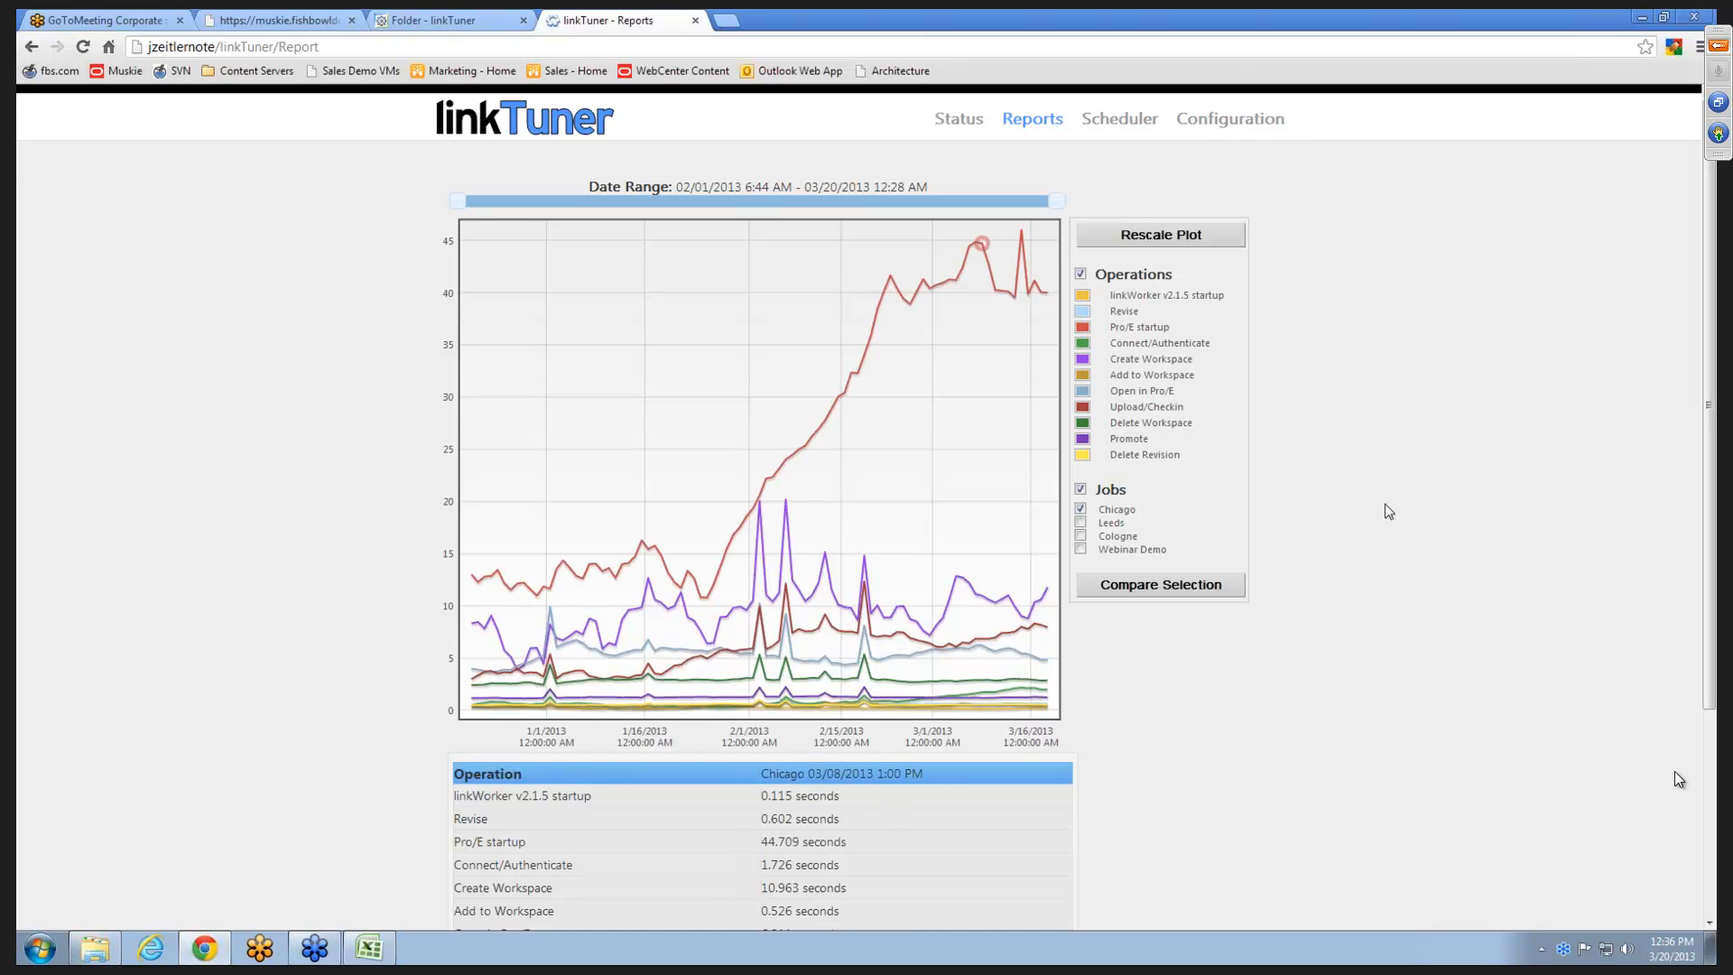
- Clear the selected run and select the Pro/E startup points of 03/06, 03/07, 03/08, 03/10 and 03/13/2013 for comparison
left_click(974, 331)
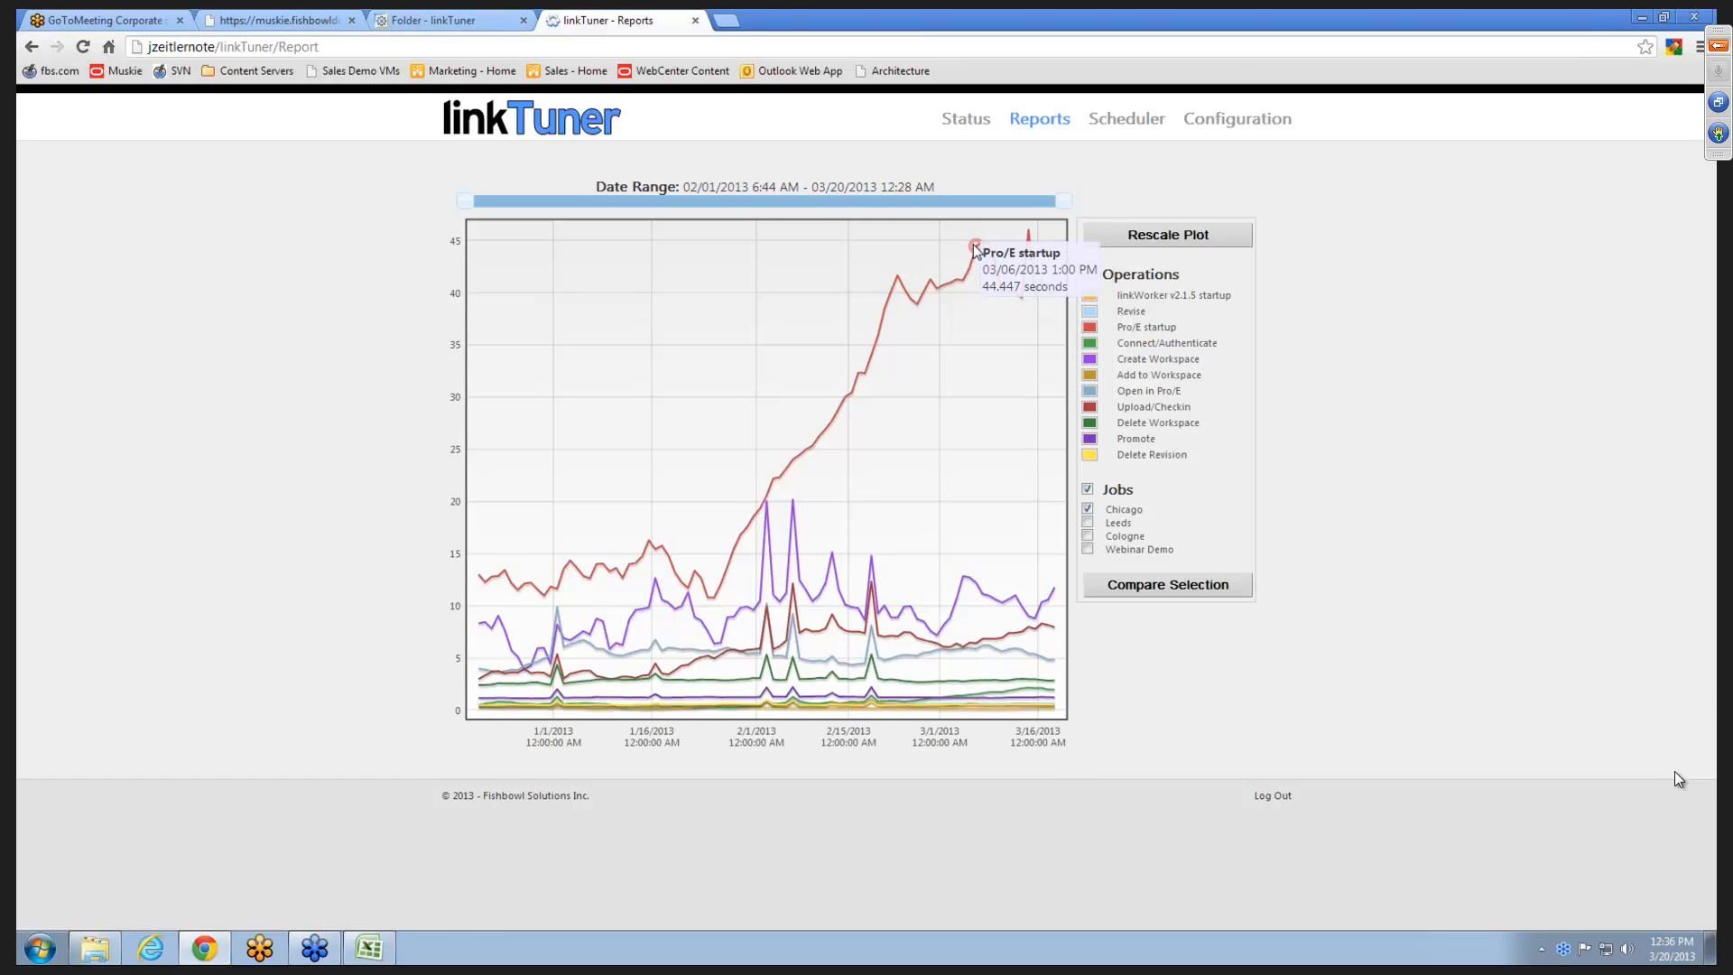
left_click(975, 248)
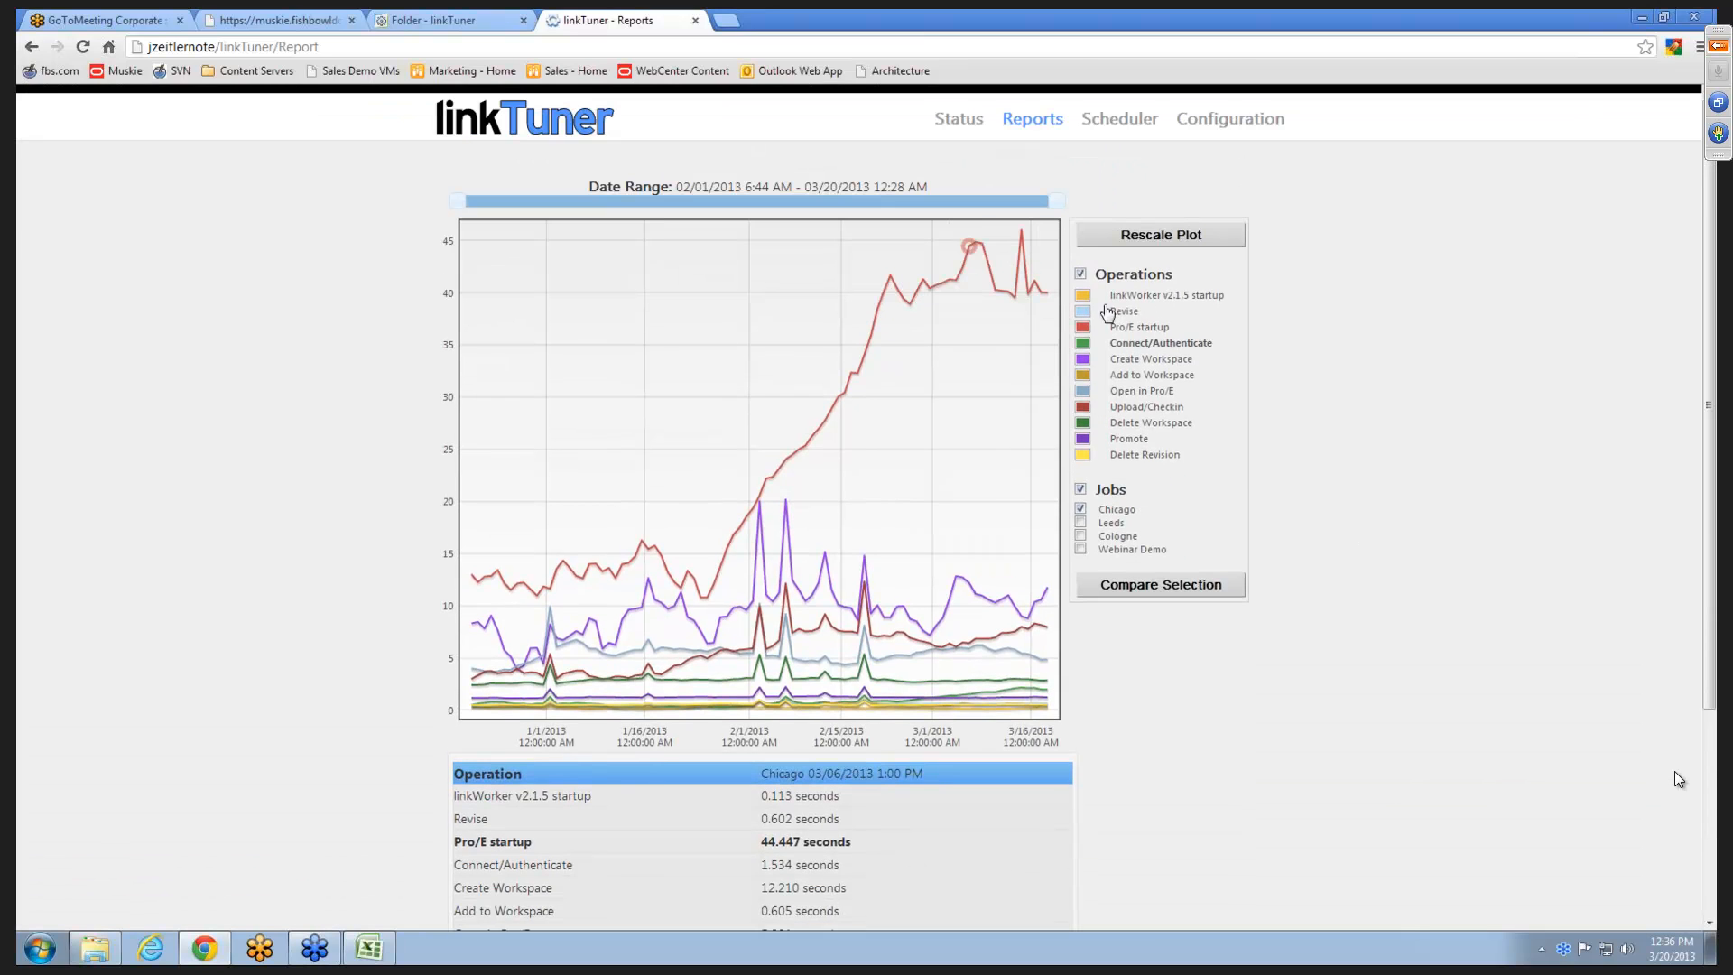
left_click(979, 244)
left_click(982, 245)
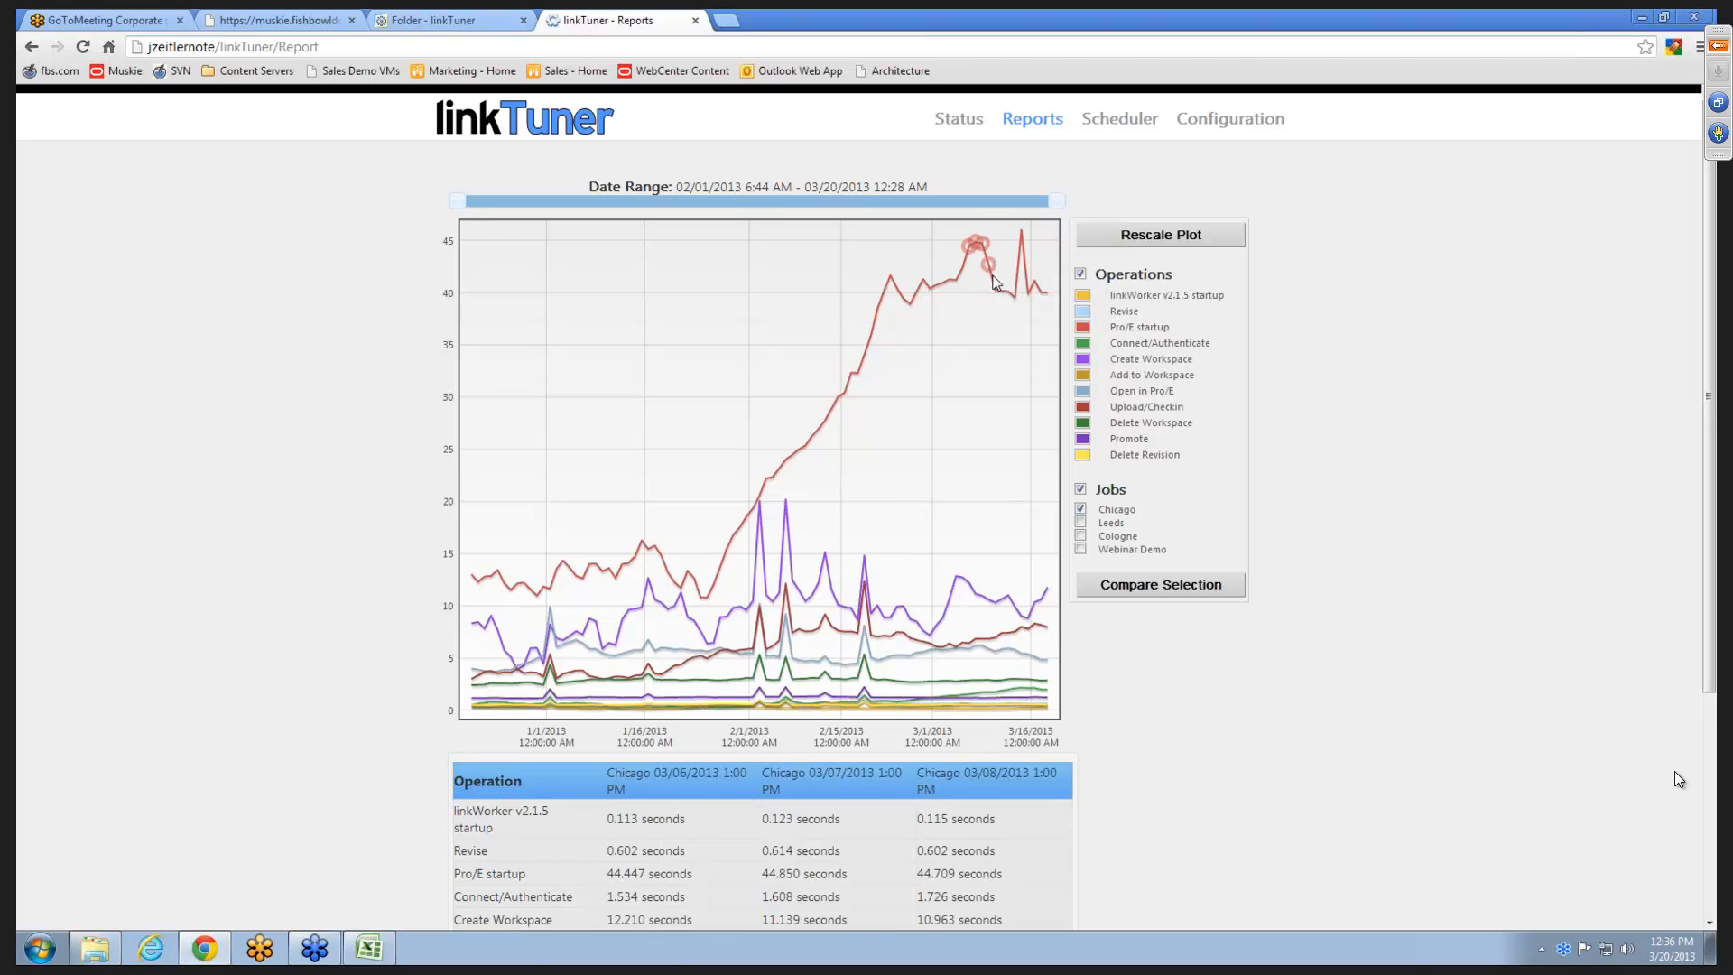
left_click(995, 290)
left_click(1016, 291)
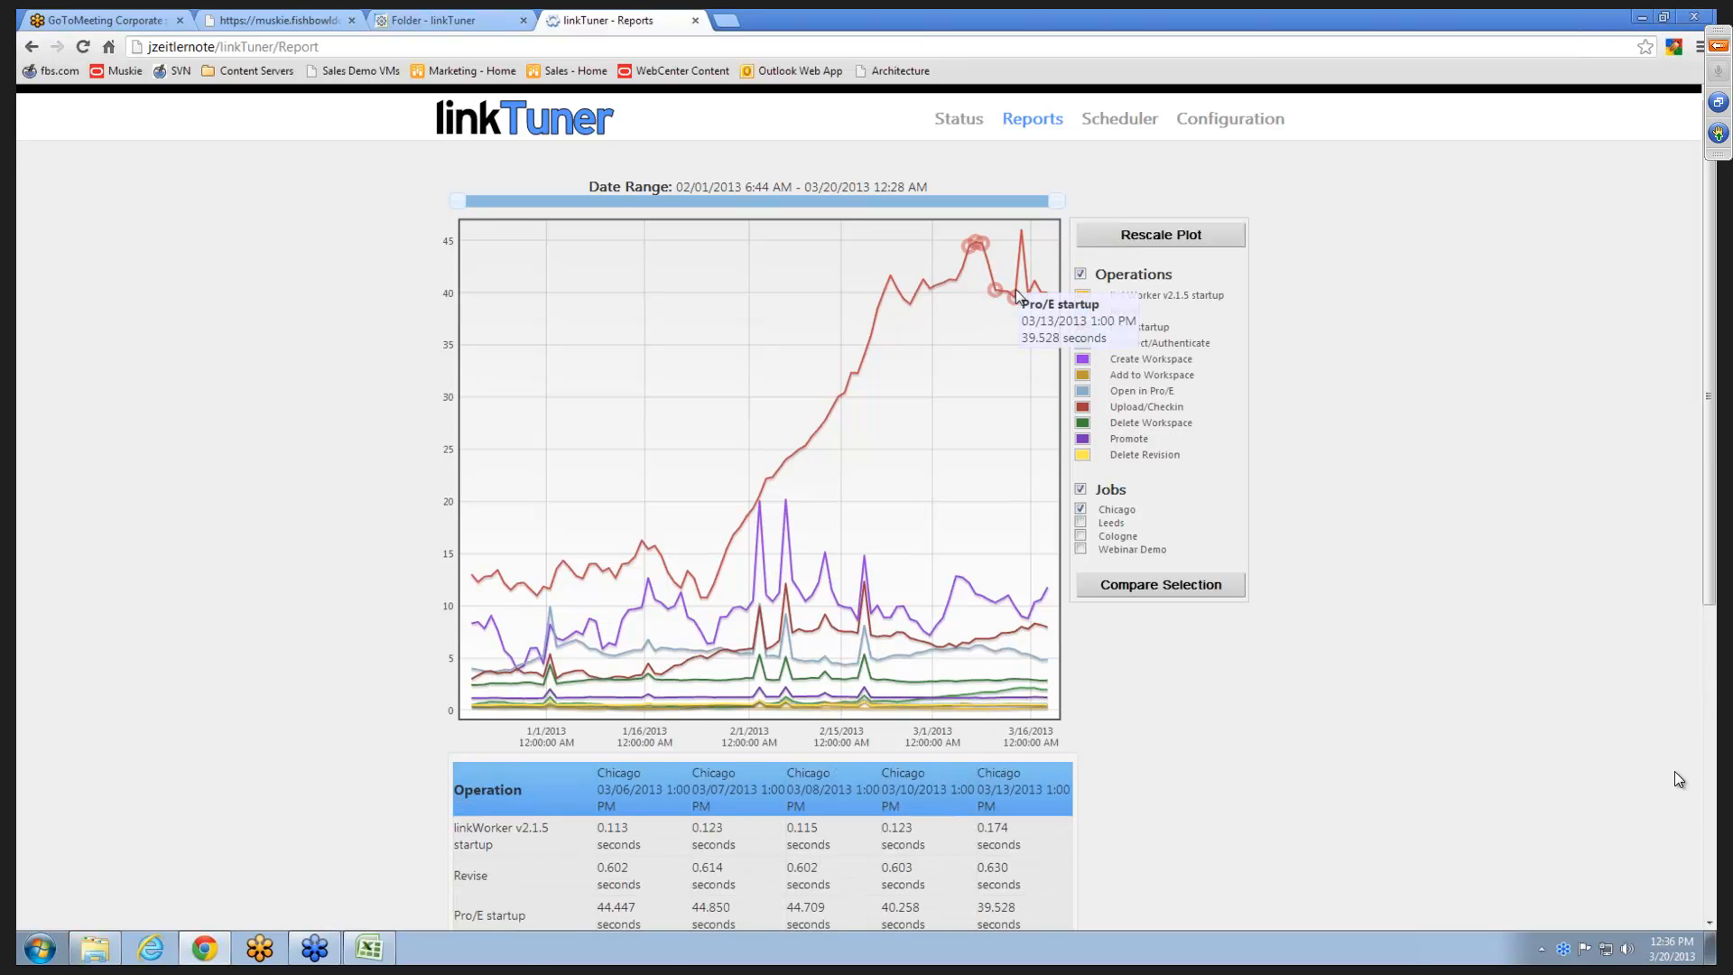
- Review the Chicago run comparison table and sort its operations by the 03/06/2013 times, longest first
scroll(1289, 625, "down", 3)
scroll(1264, 557, "up", 1)
scroll(1264, 557, "down", 3)
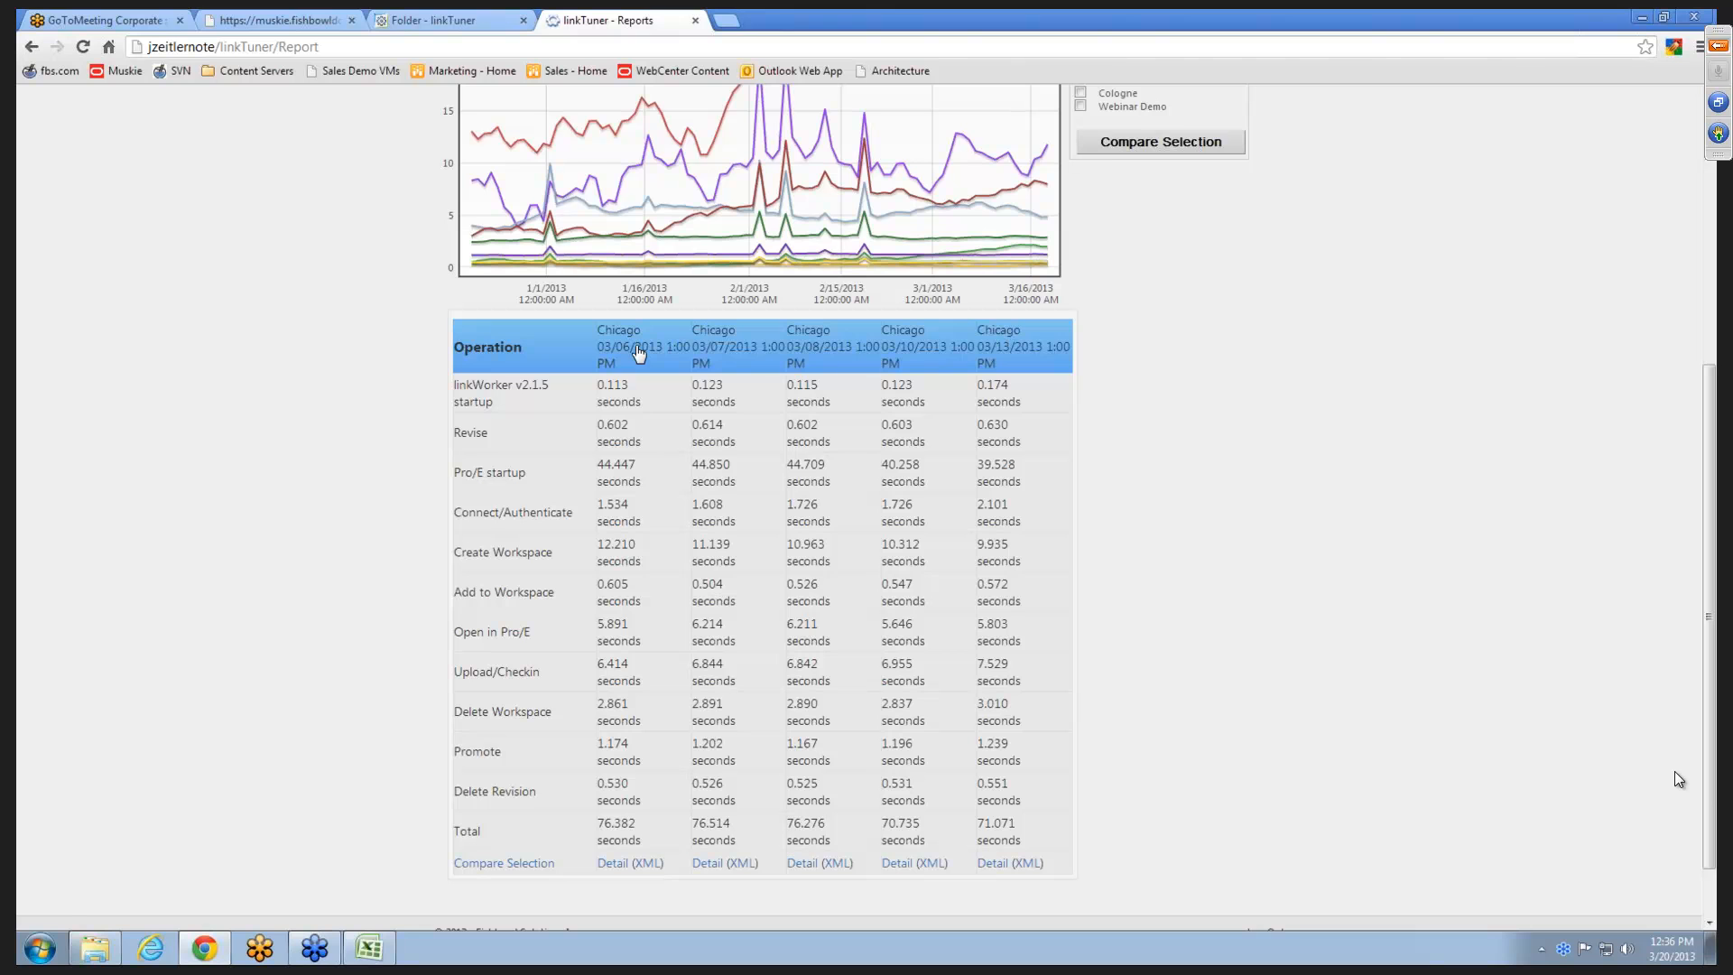
scroll(1218, 560, "up", 5)
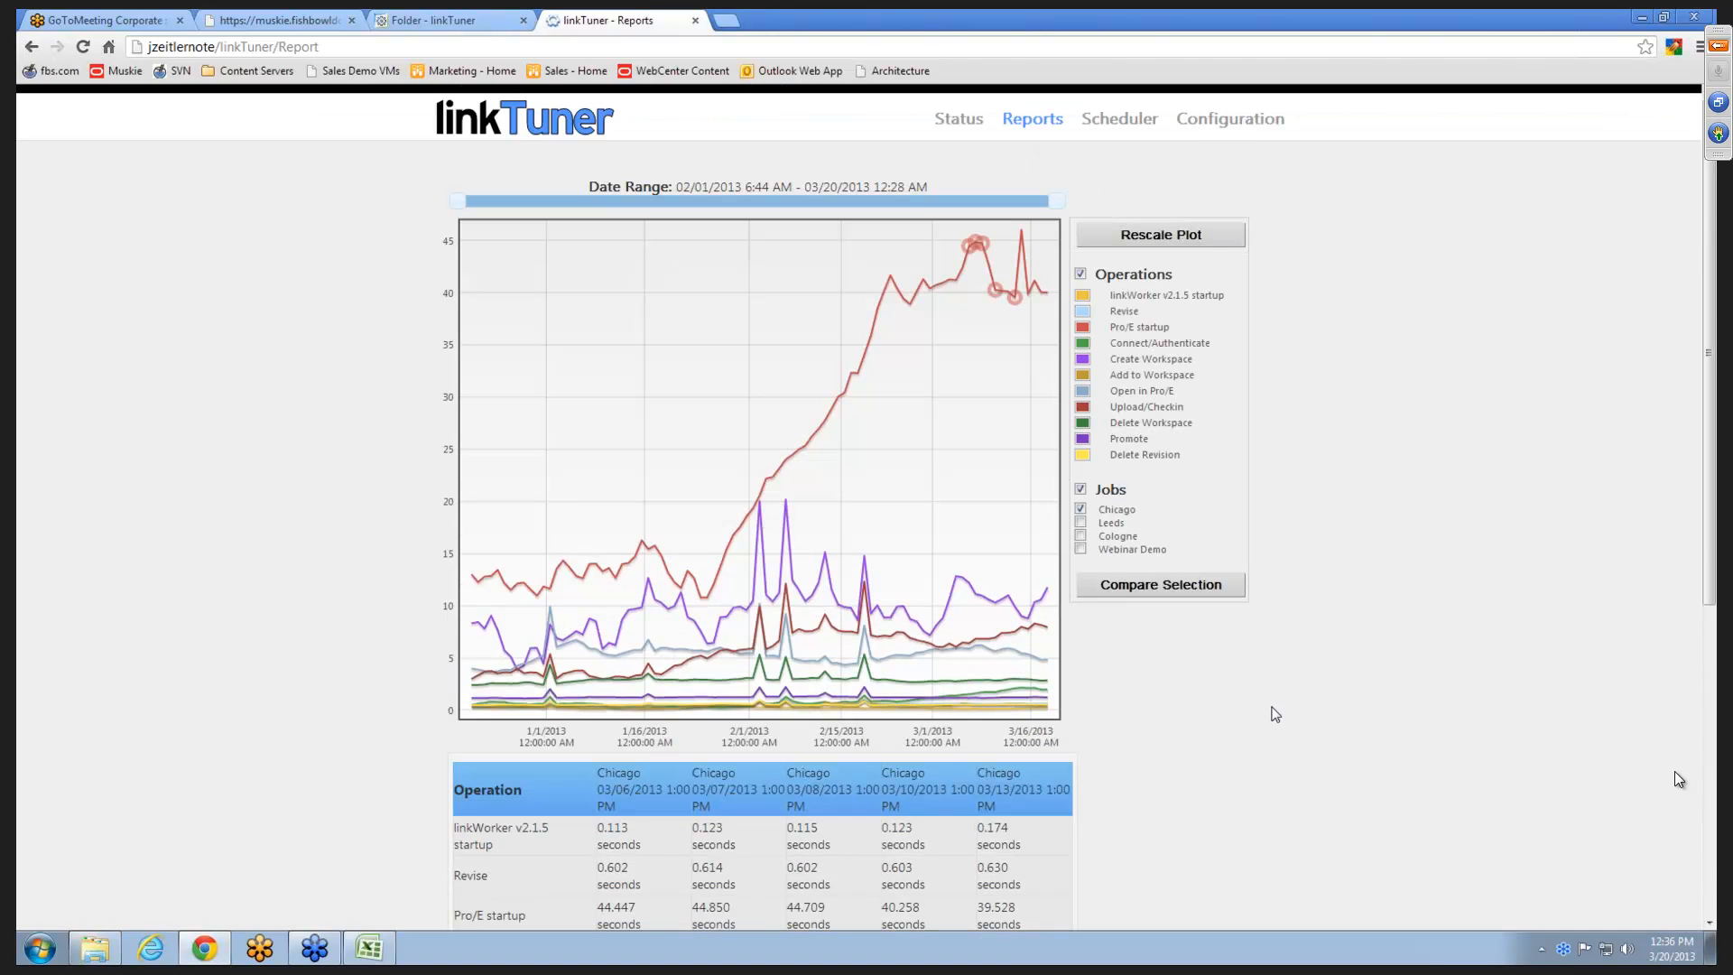
scroll(1259, 695, "down", 4)
scroll(1238, 685, "down", 1)
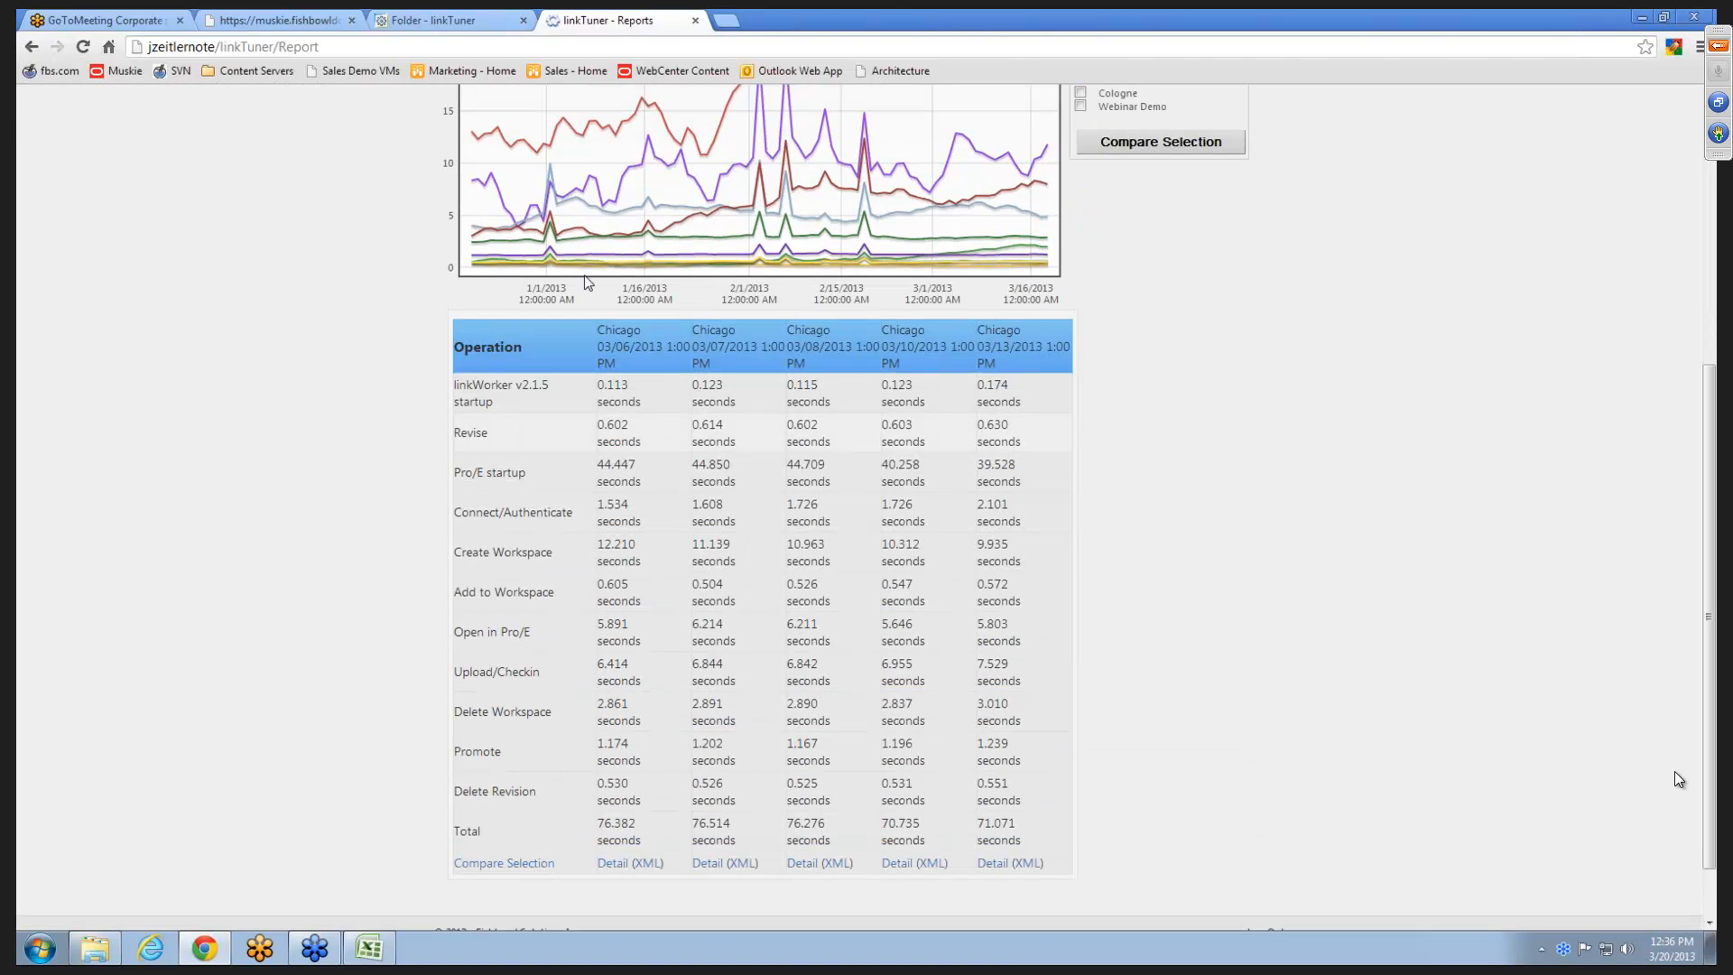
left_click(632, 352)
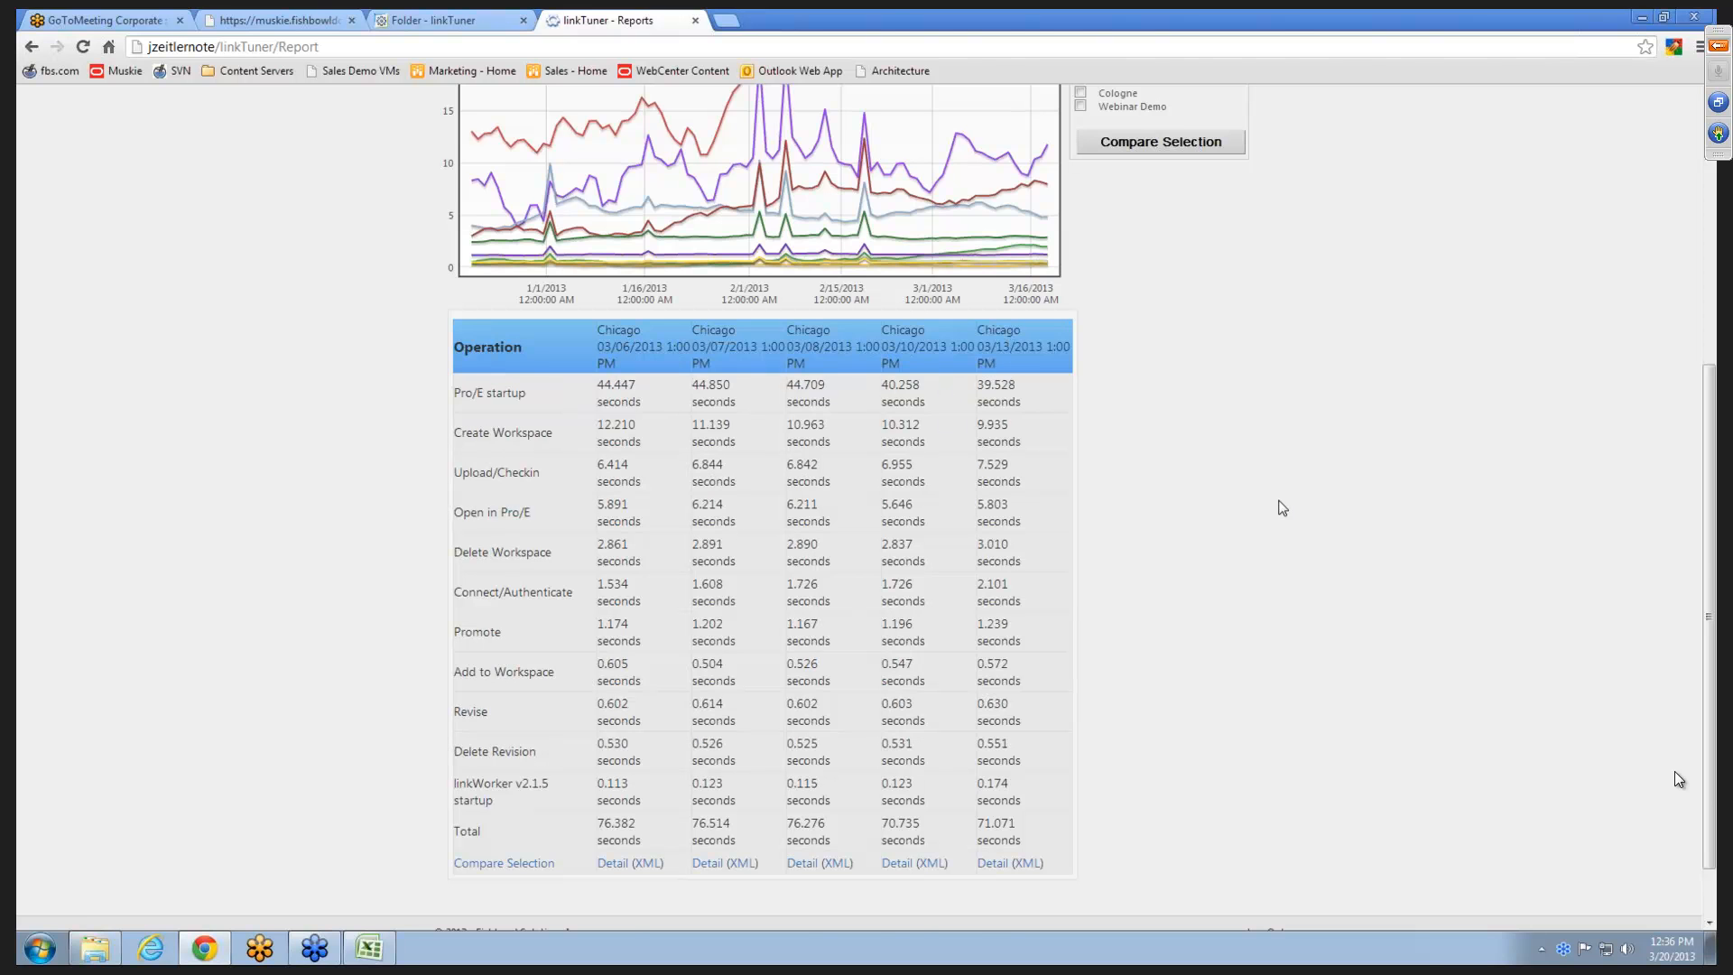
scroll(1255, 504, "up", 5)
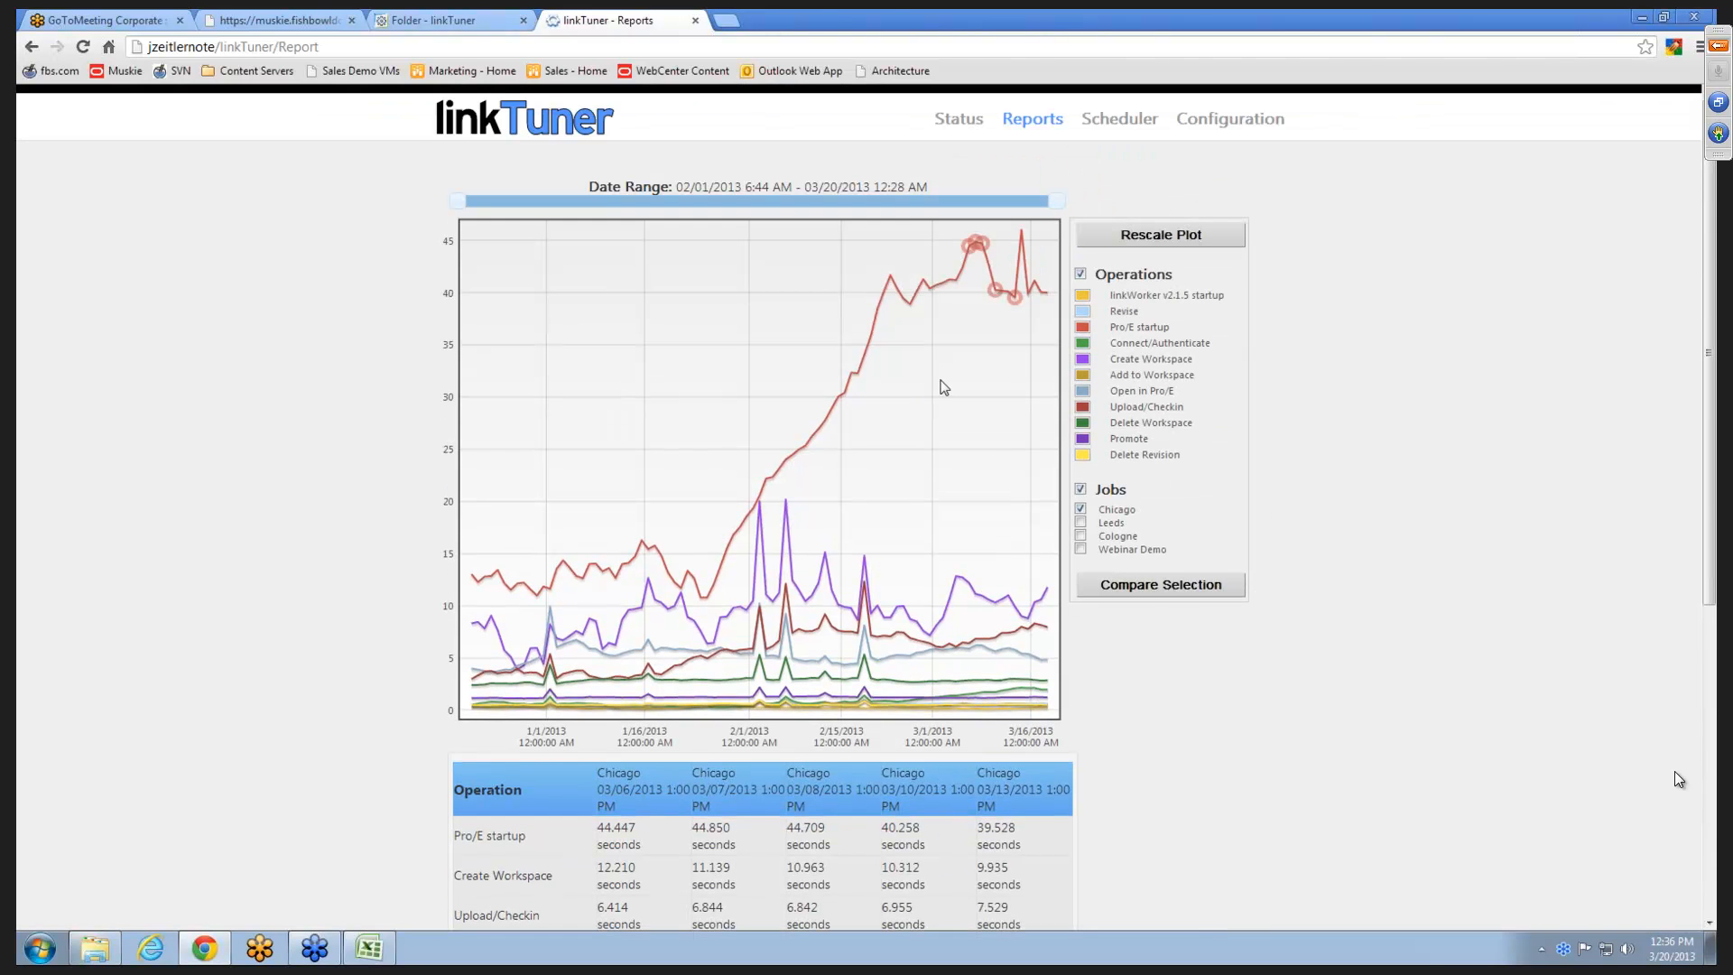
- Clear the selected runs, and switch the plot back to jobs with Leeds shown alongside Chicago
left_click(940, 392)
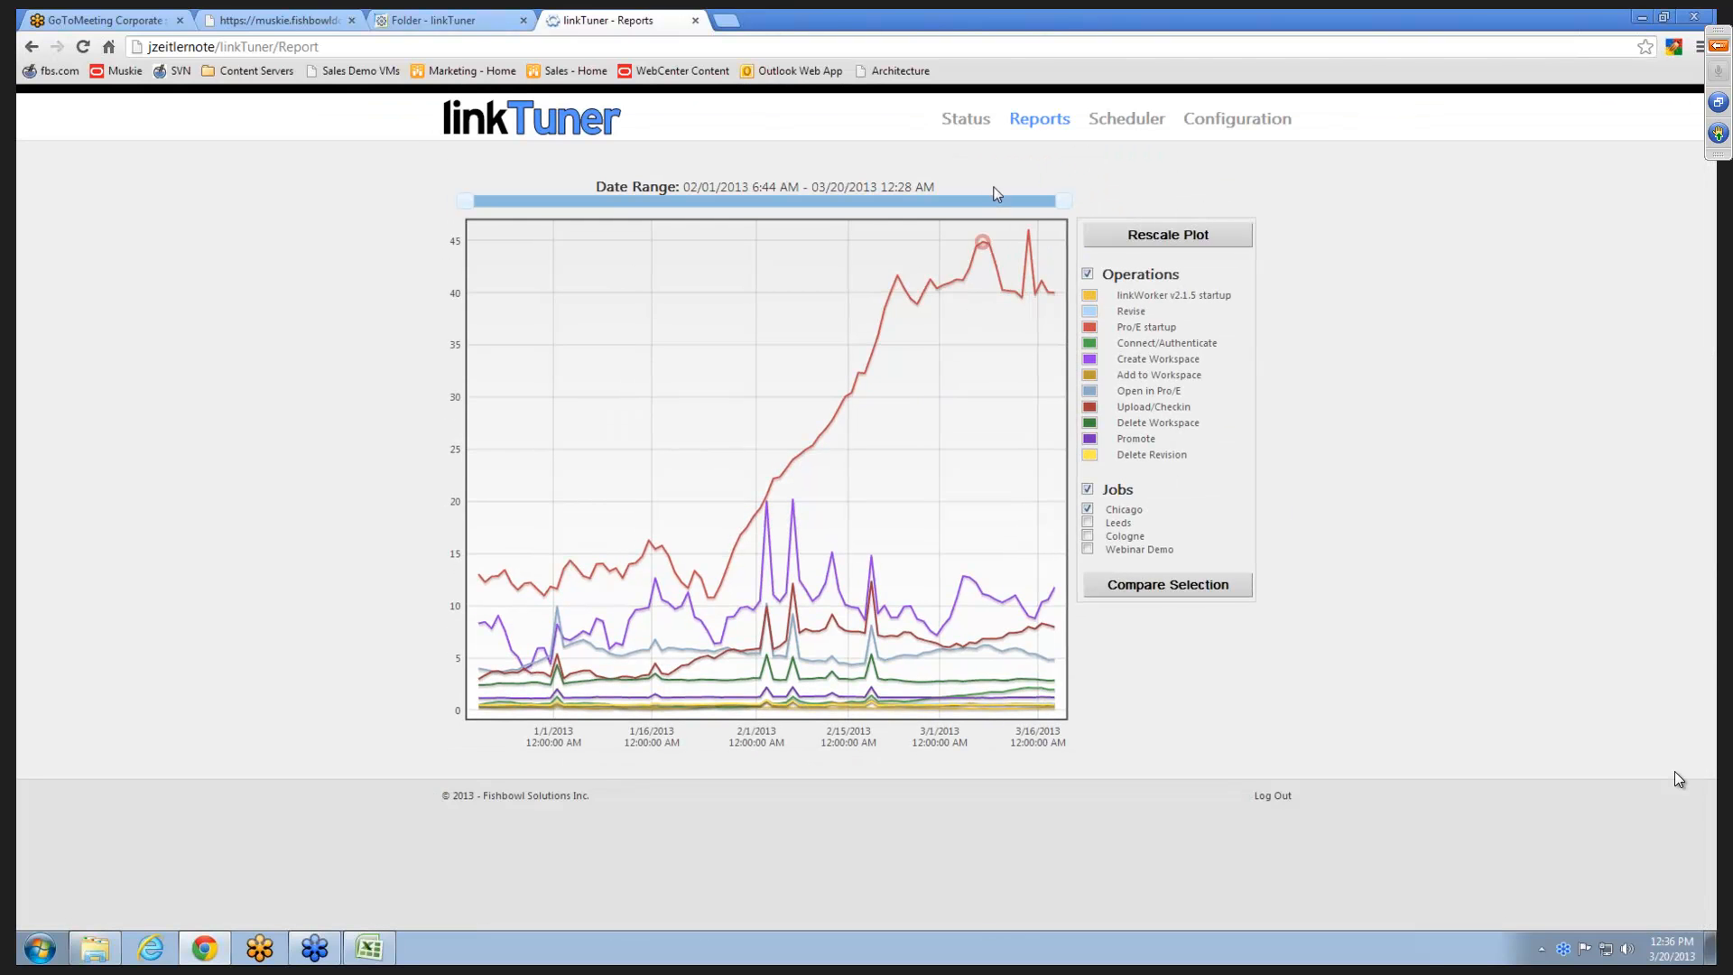
left_click(1150, 281)
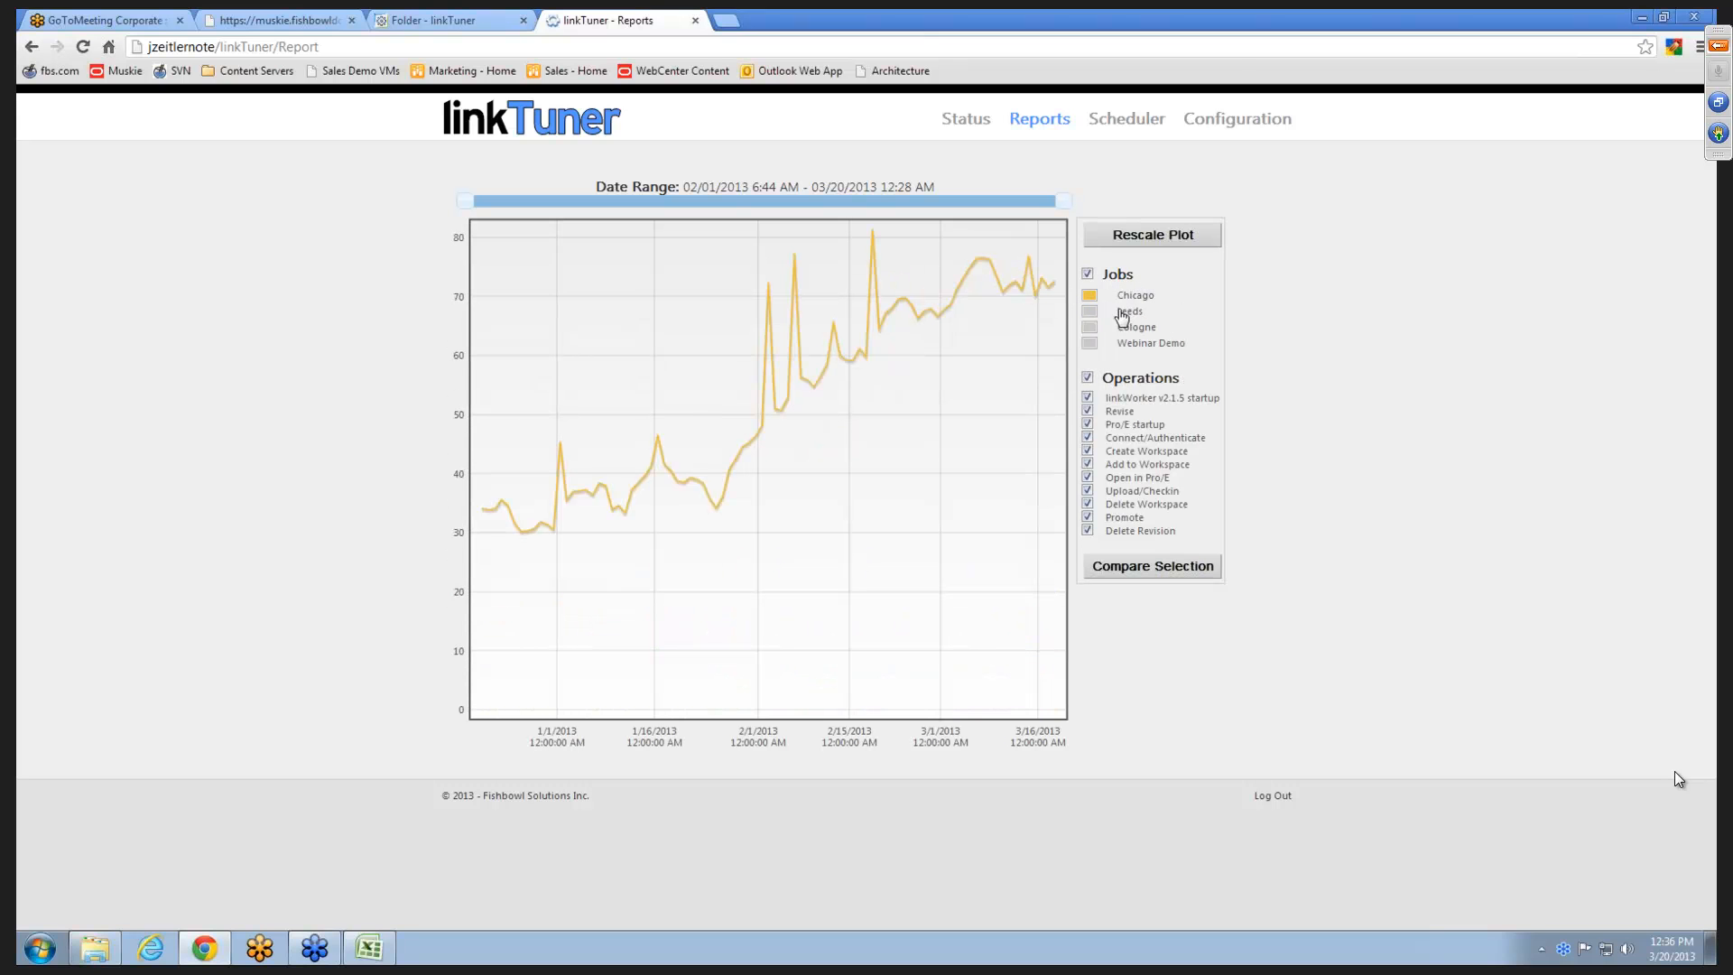
left_click(1089, 311)
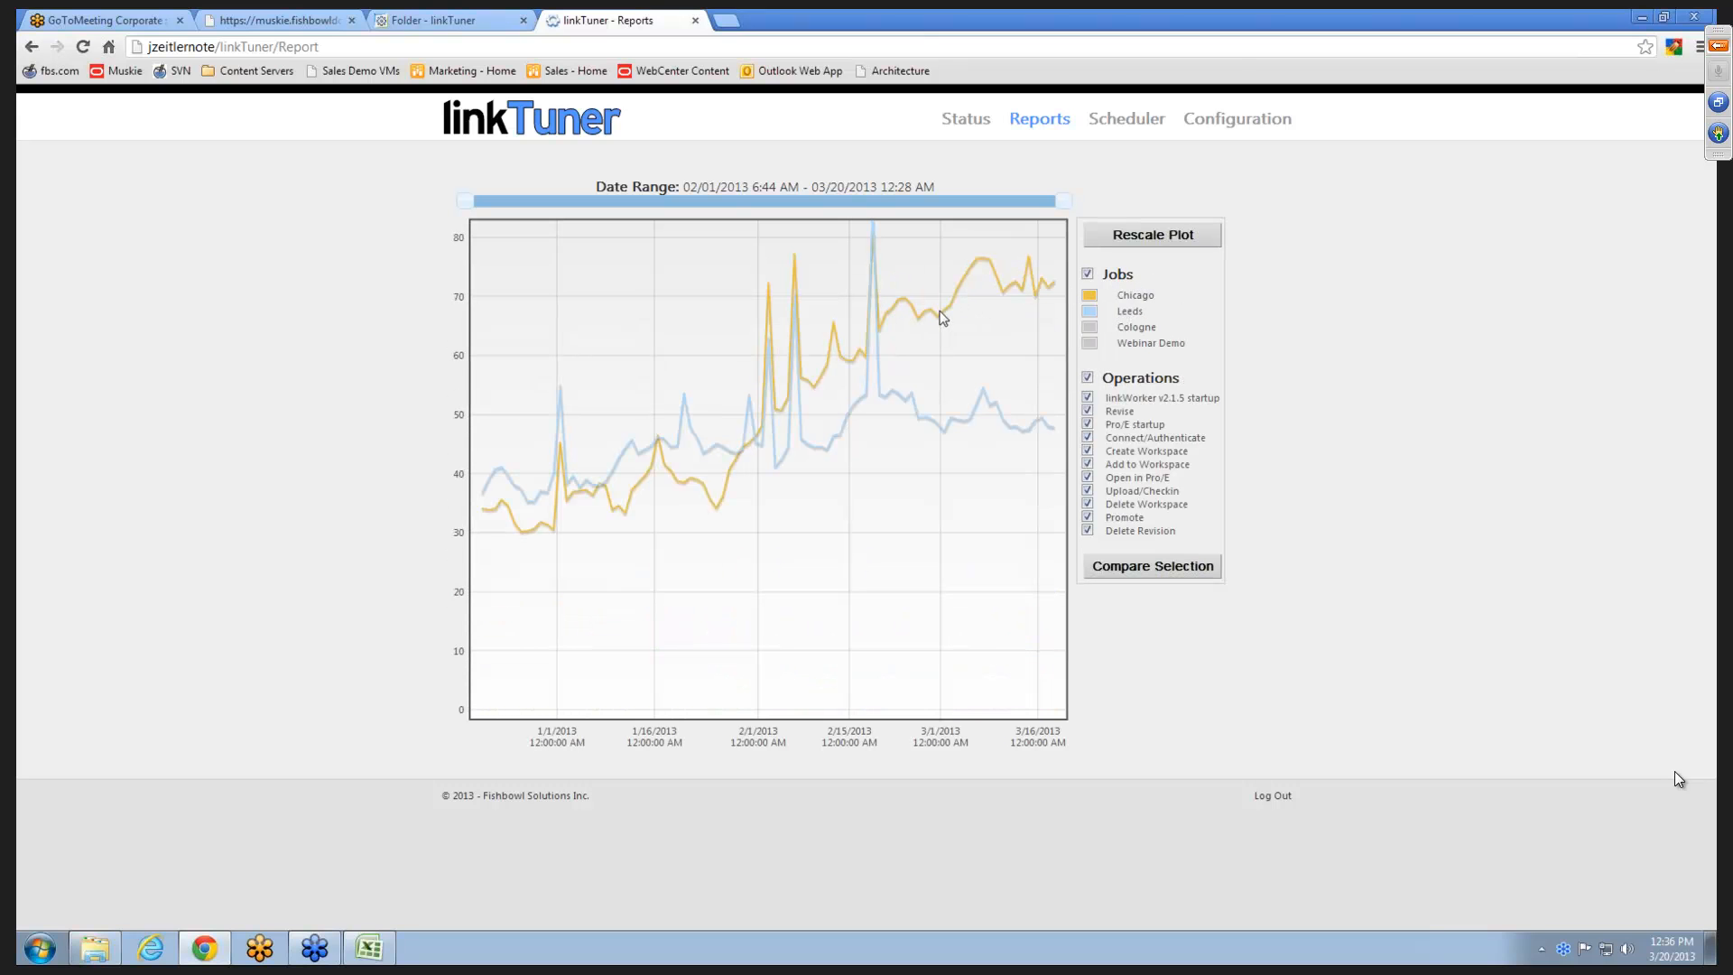
- Select the Chicago 02/28/2013 and Leeds 03/01/2013 runs in the plot and switch it from jobs to operations
left_click(939, 320)
left_click(943, 433)
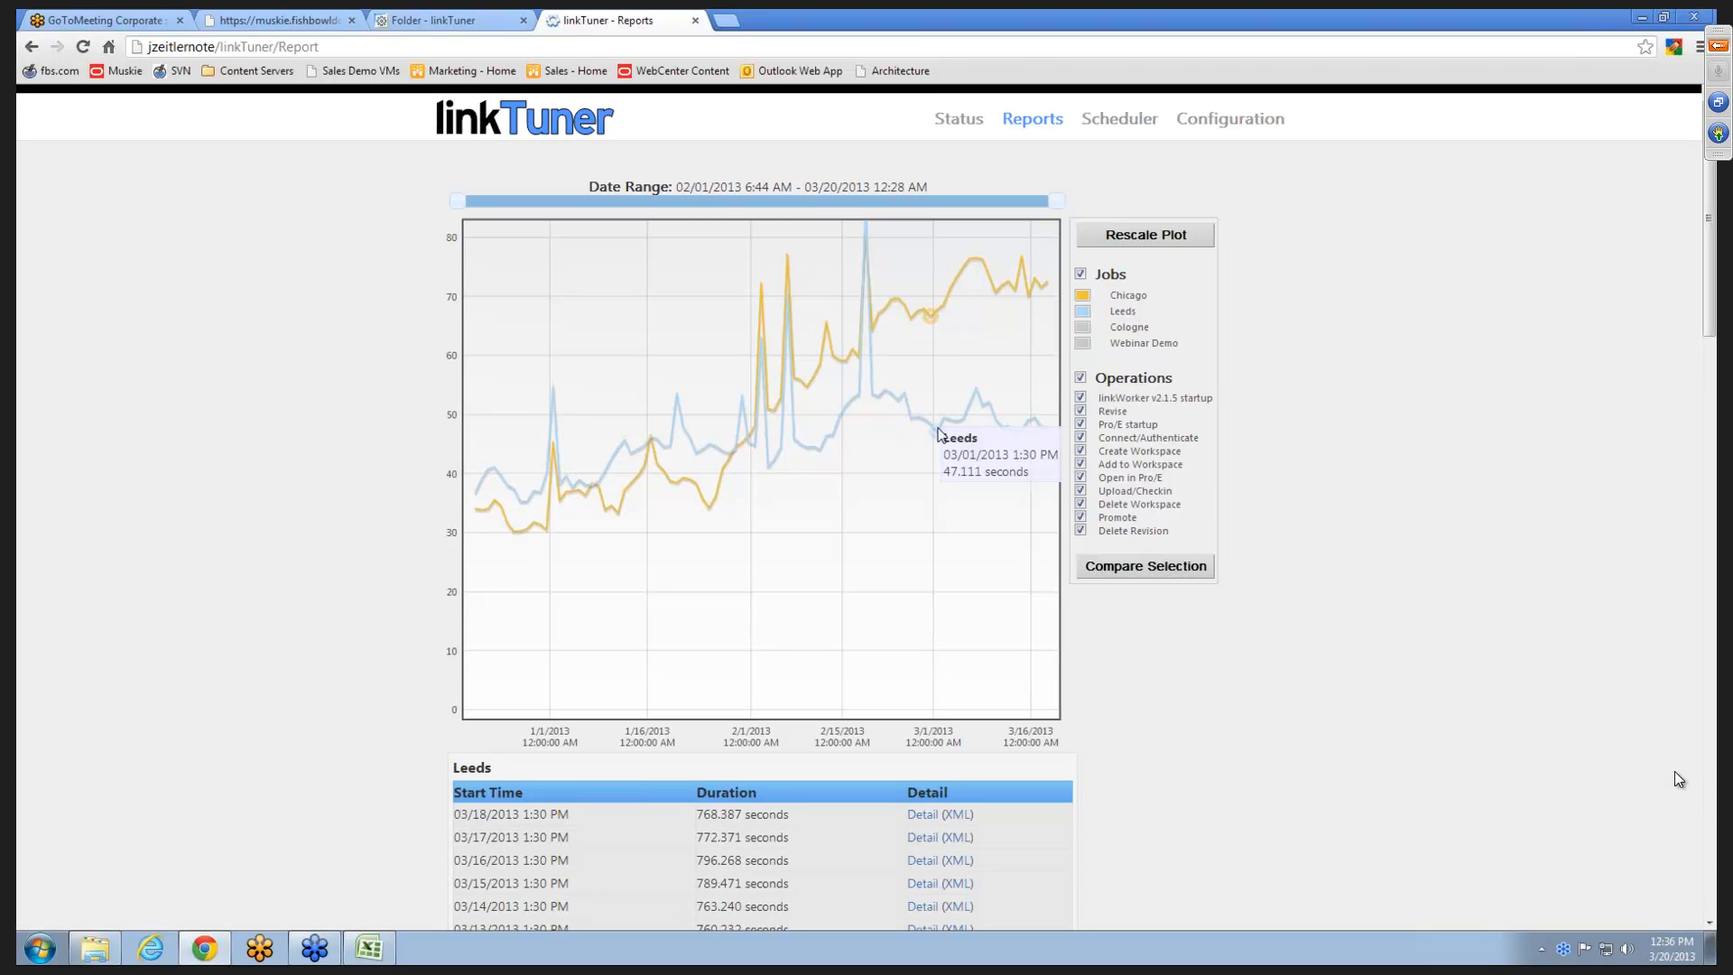
scroll(1169, 598, "down", 1)
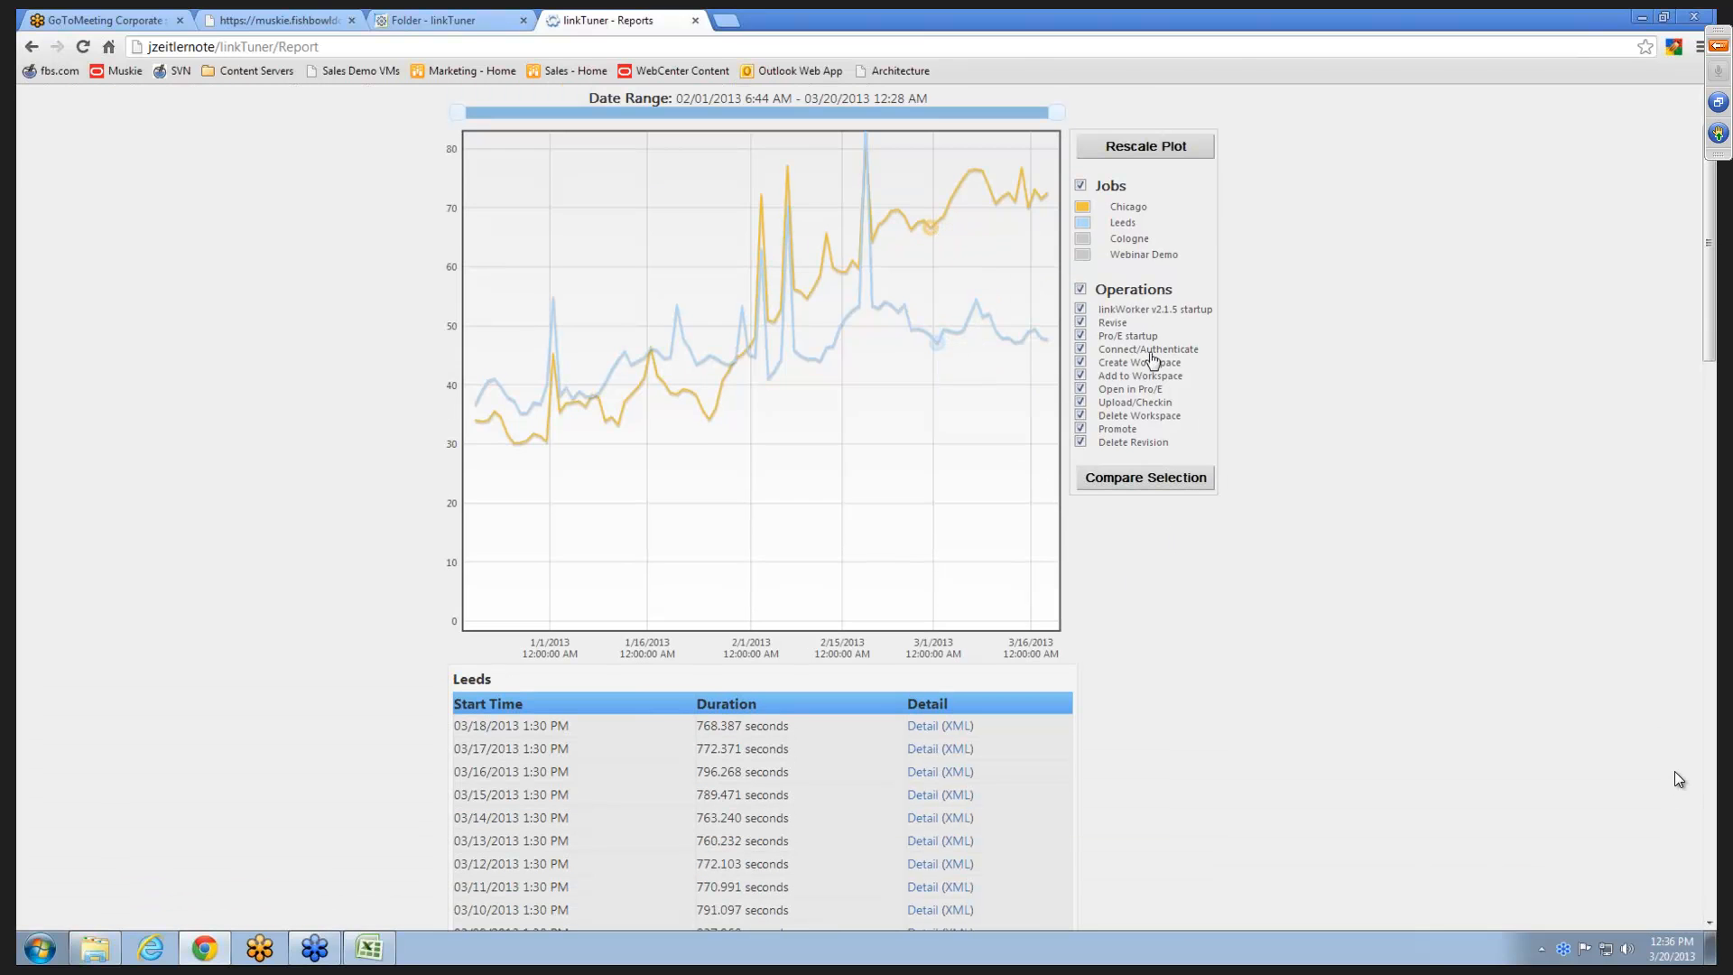
left_click(1120, 194)
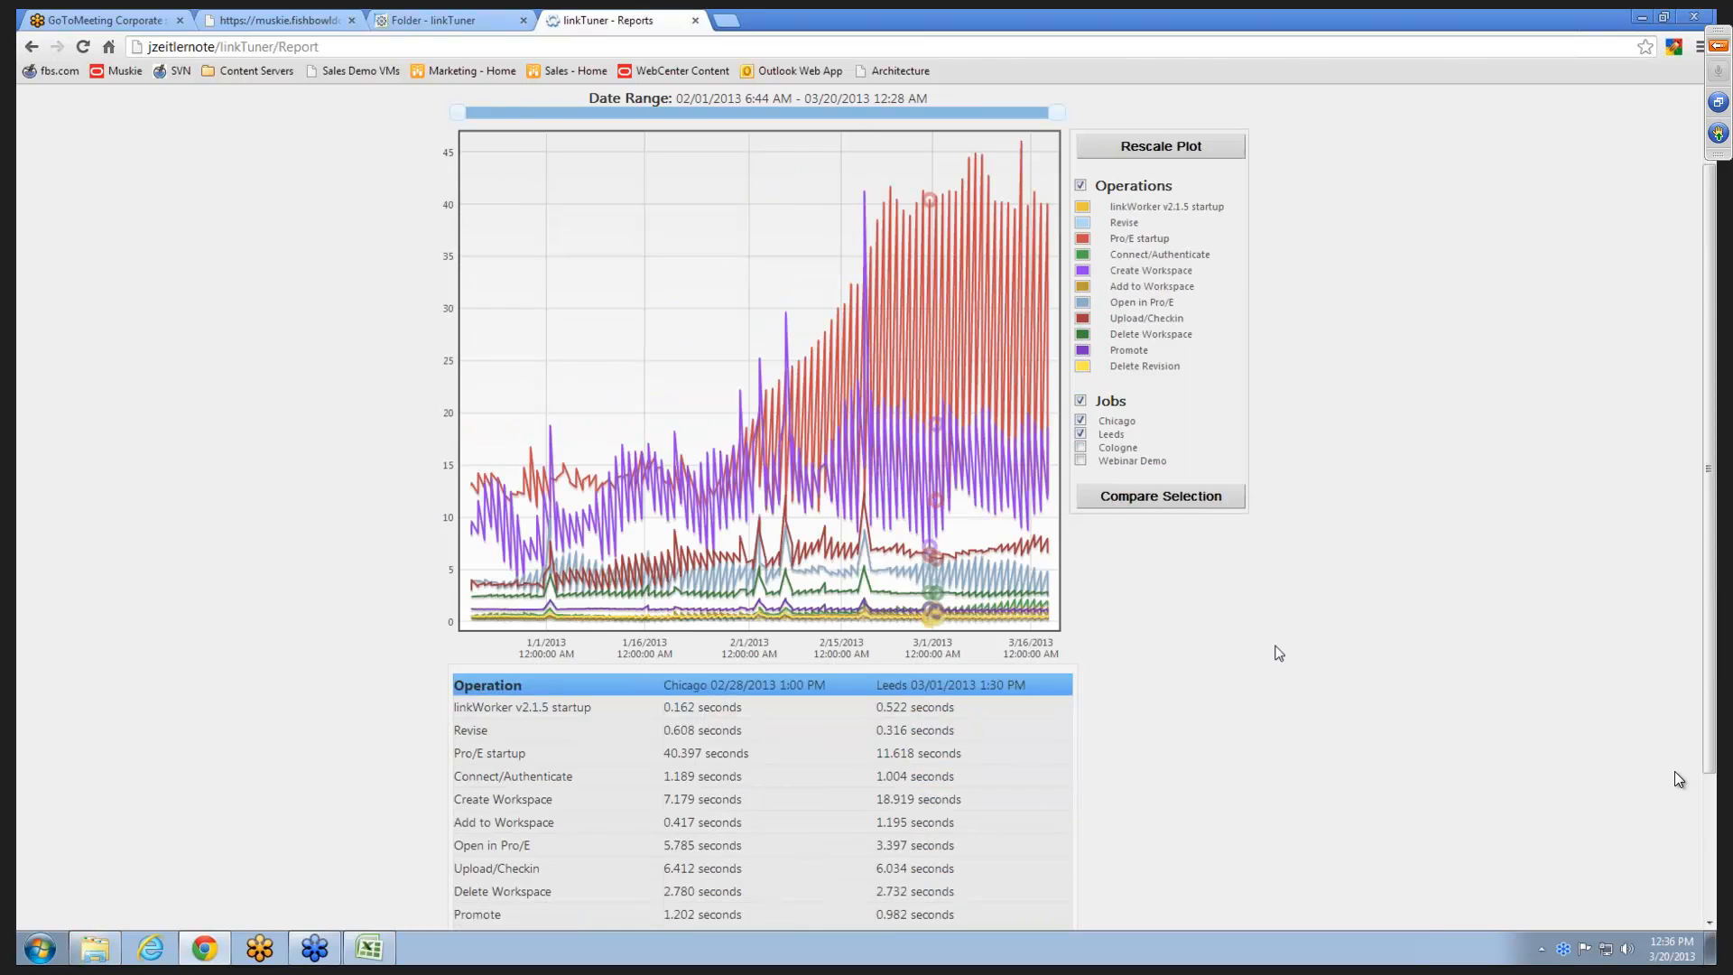
- Sort the run comparison table by the Chicago times, longest first, and switch the plot back to jobs
scroll(1219, 657, "down", 2)
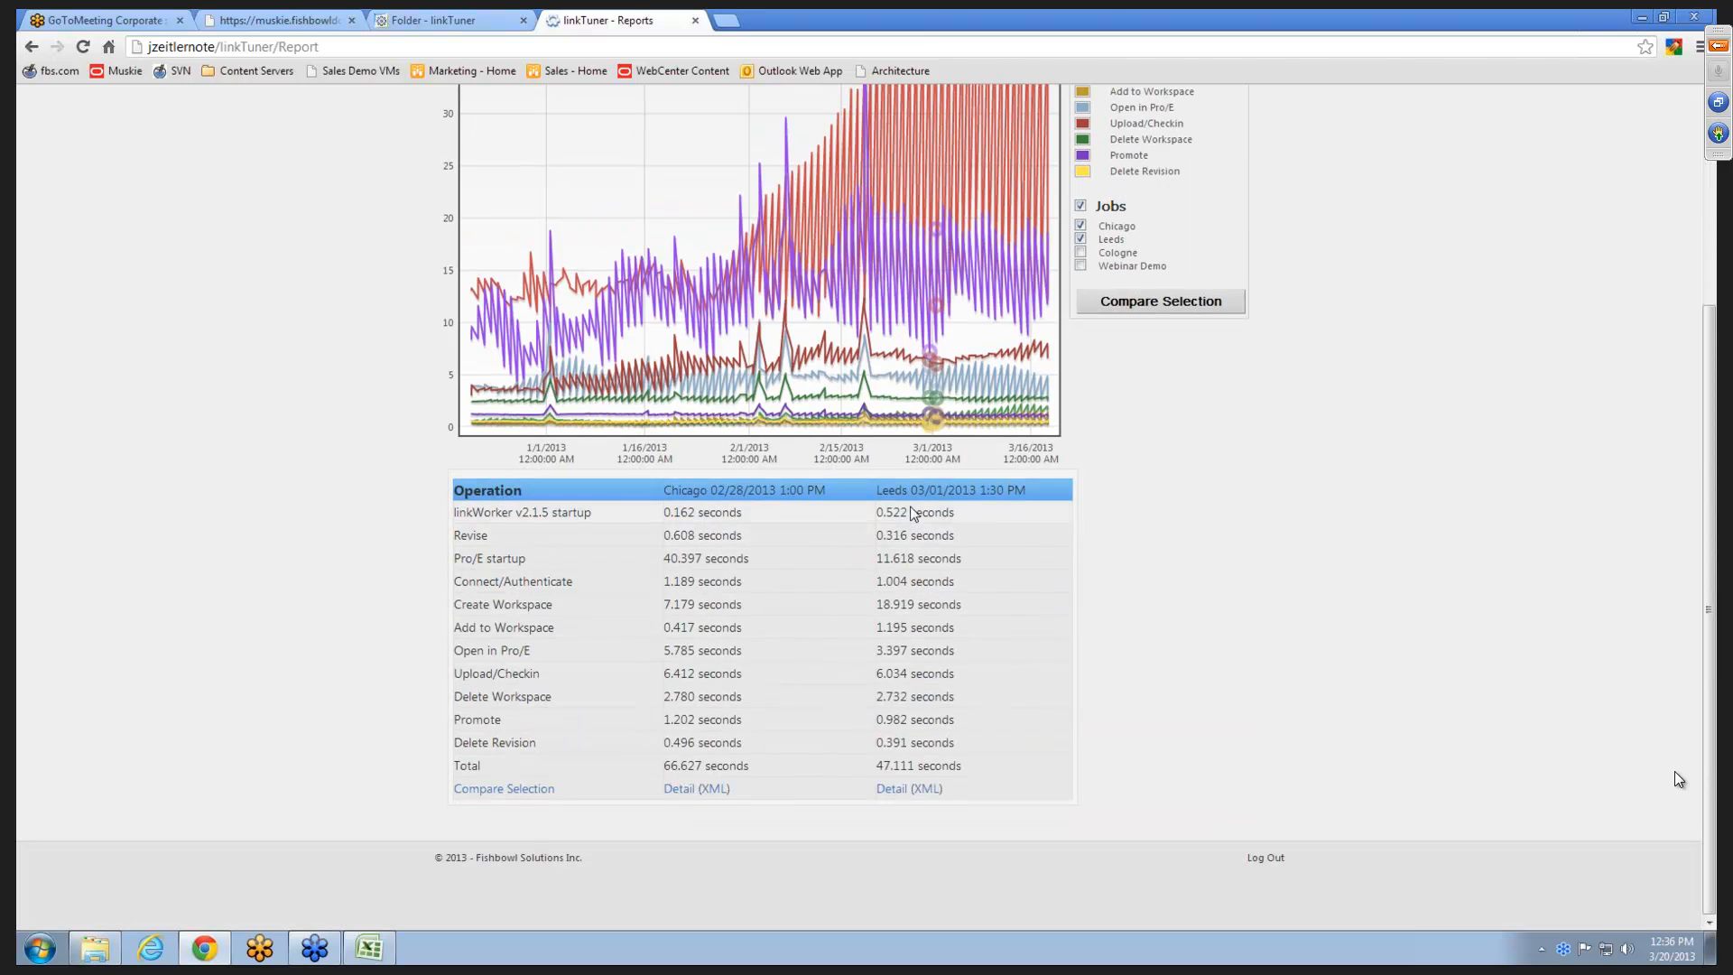
left_click(733, 494)
left_click(735, 494)
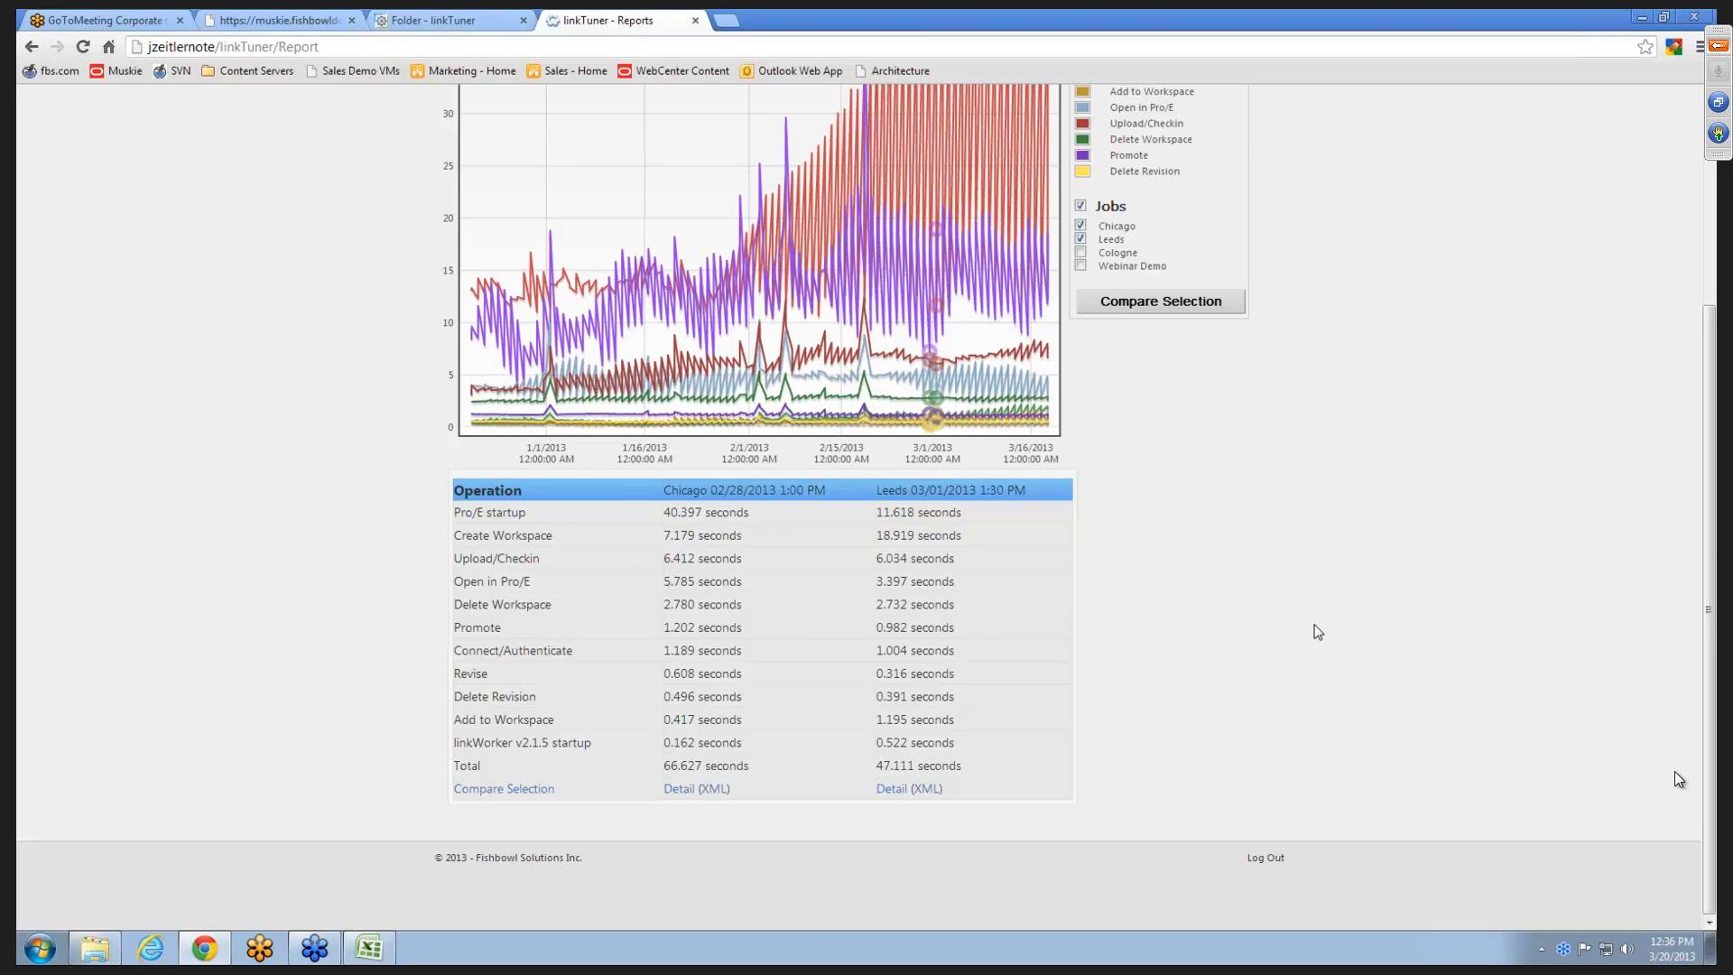
scroll(1318, 631, "up", 2)
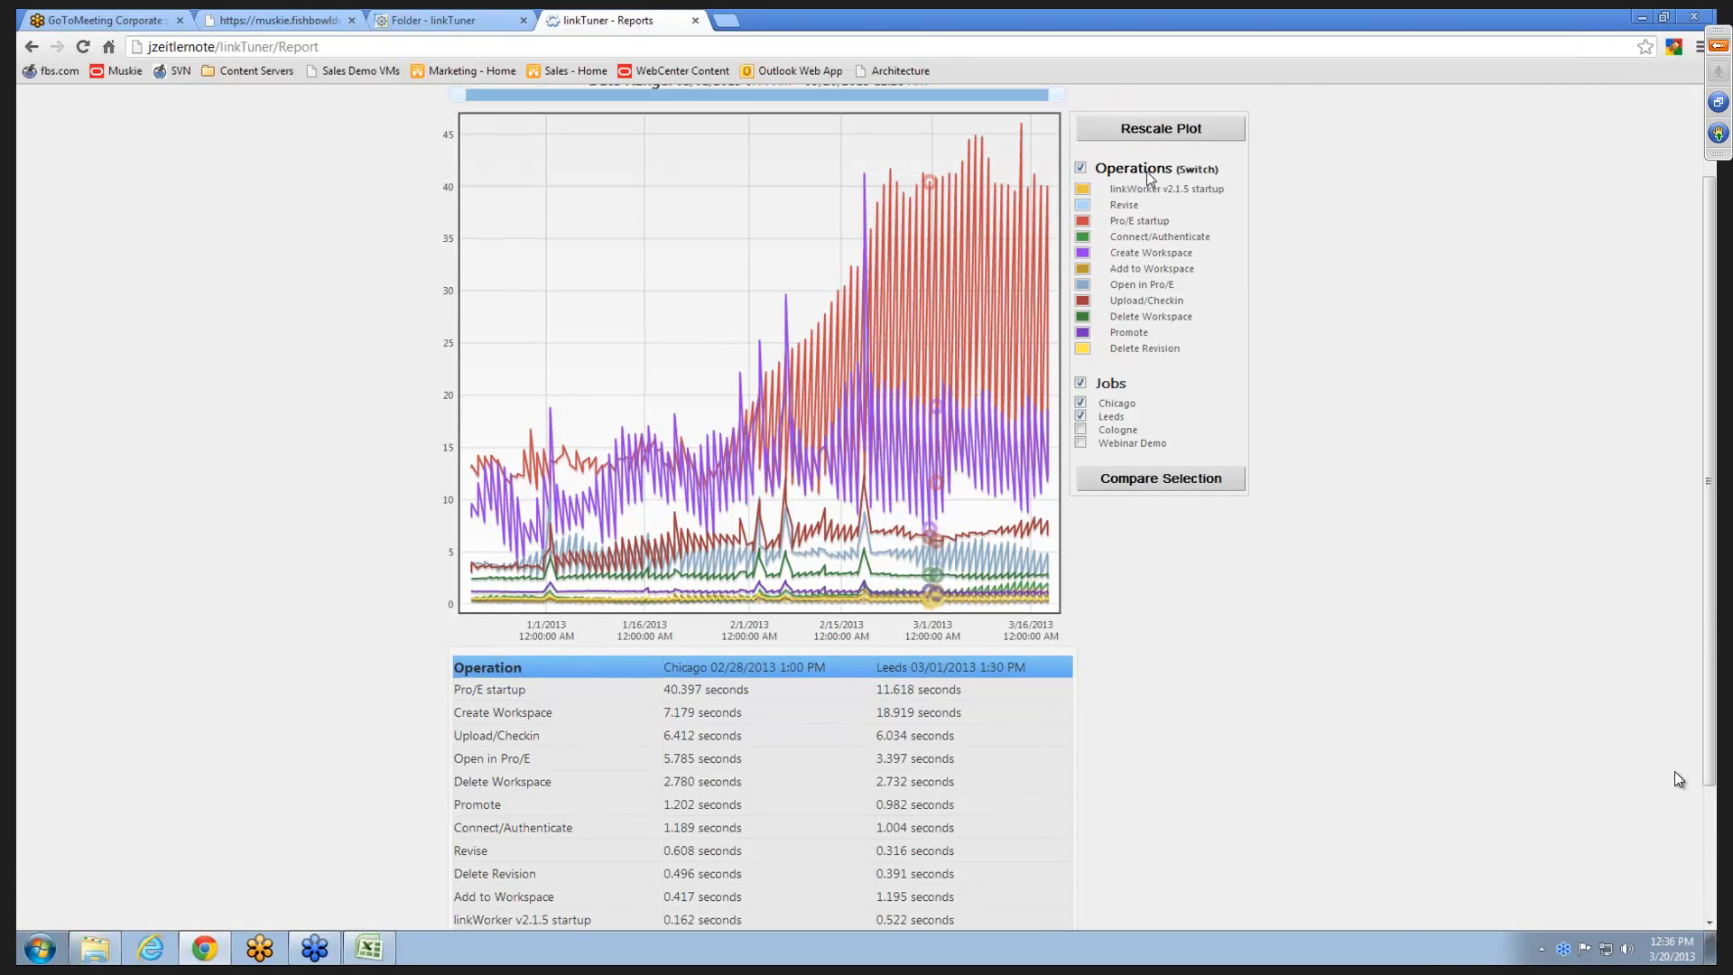
left_click(1151, 178)
scroll(1273, 447, "up", 2)
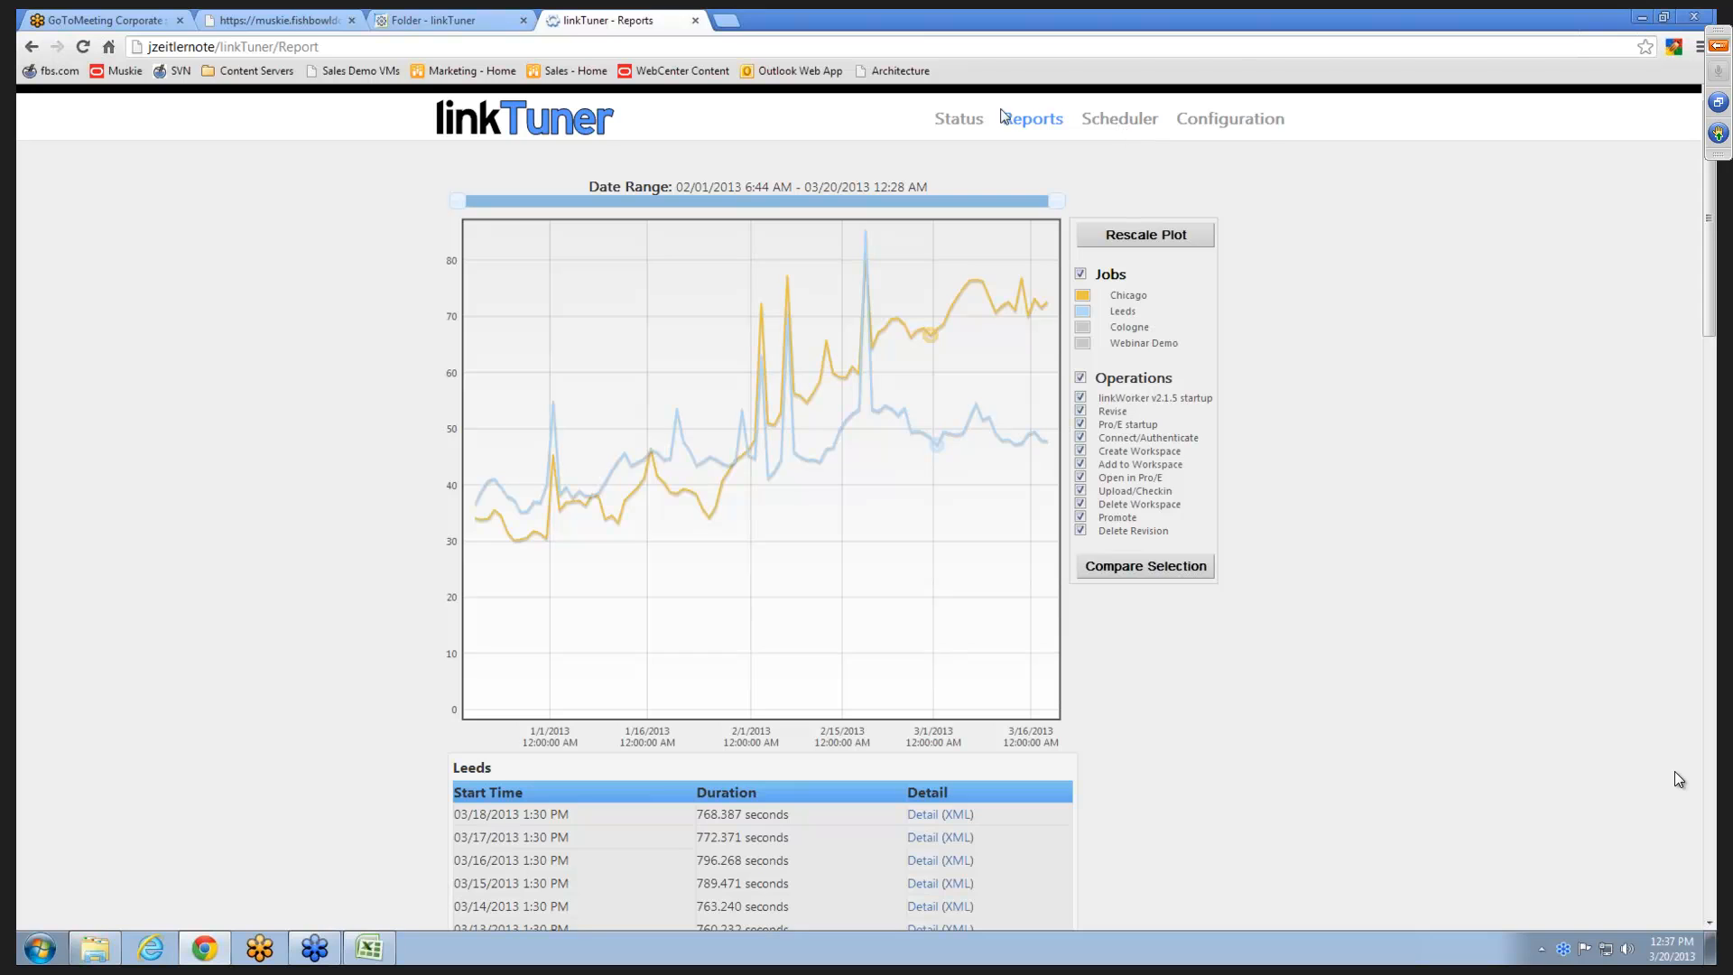
- Run the Webinar Demo job from the Scheduler and check its progress on the Status page
left_click(1120, 118)
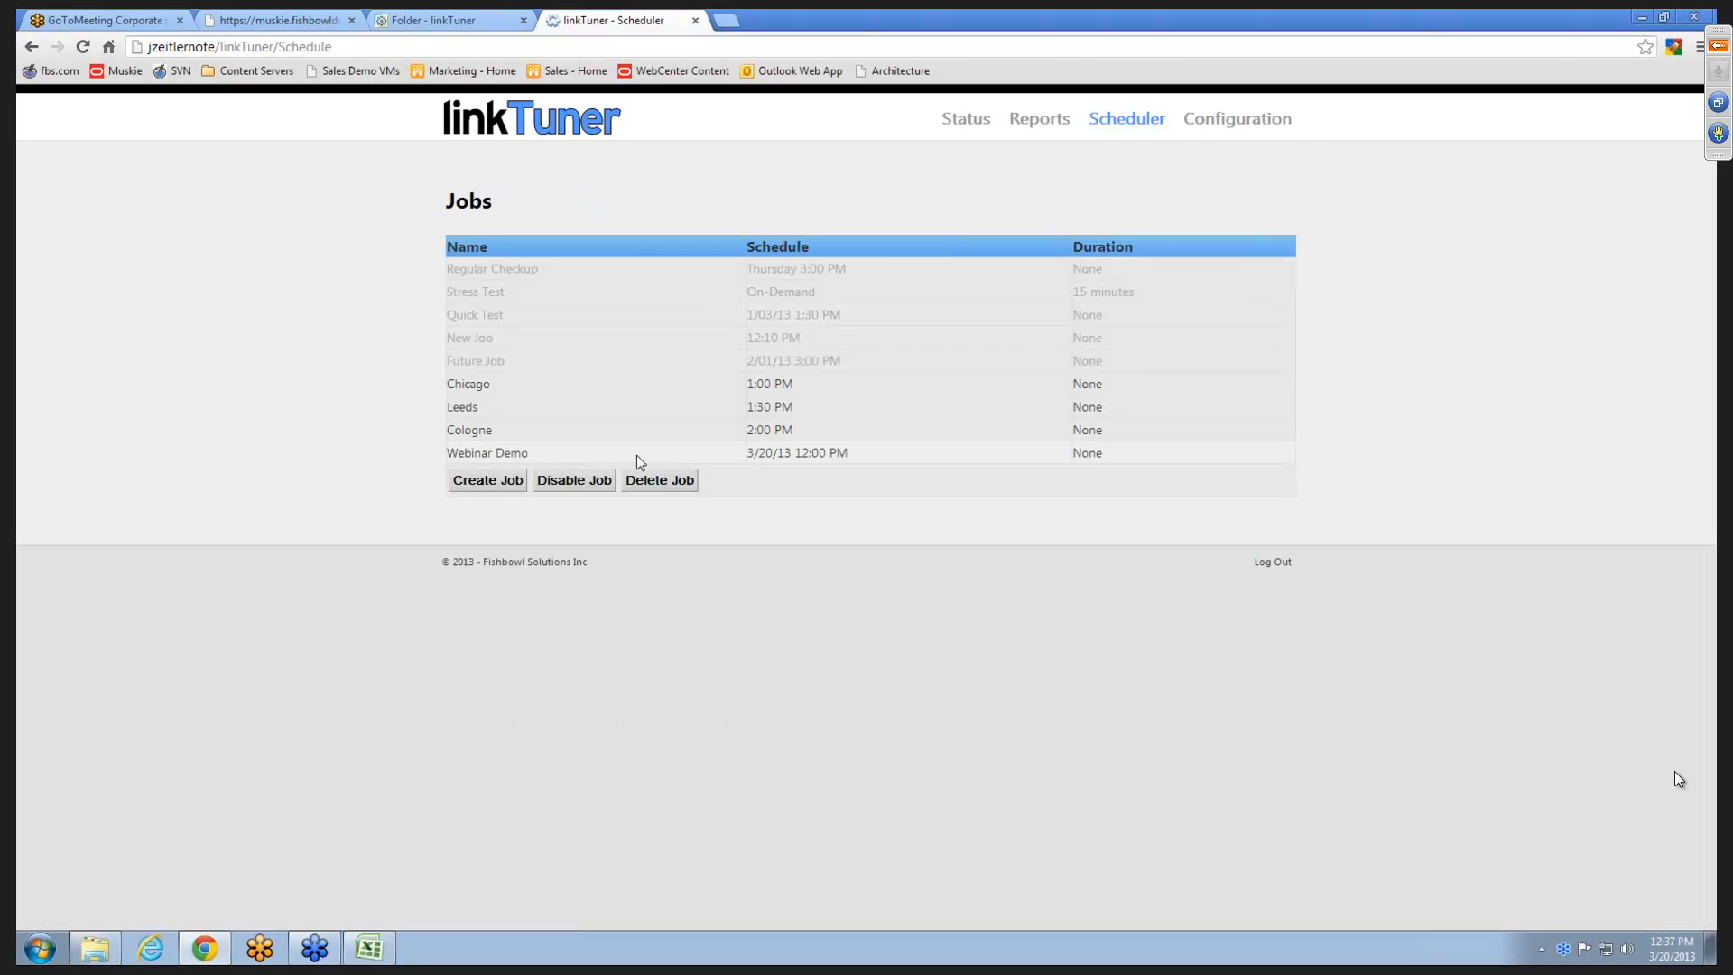
left_click(641, 455)
left_click(1167, 538)
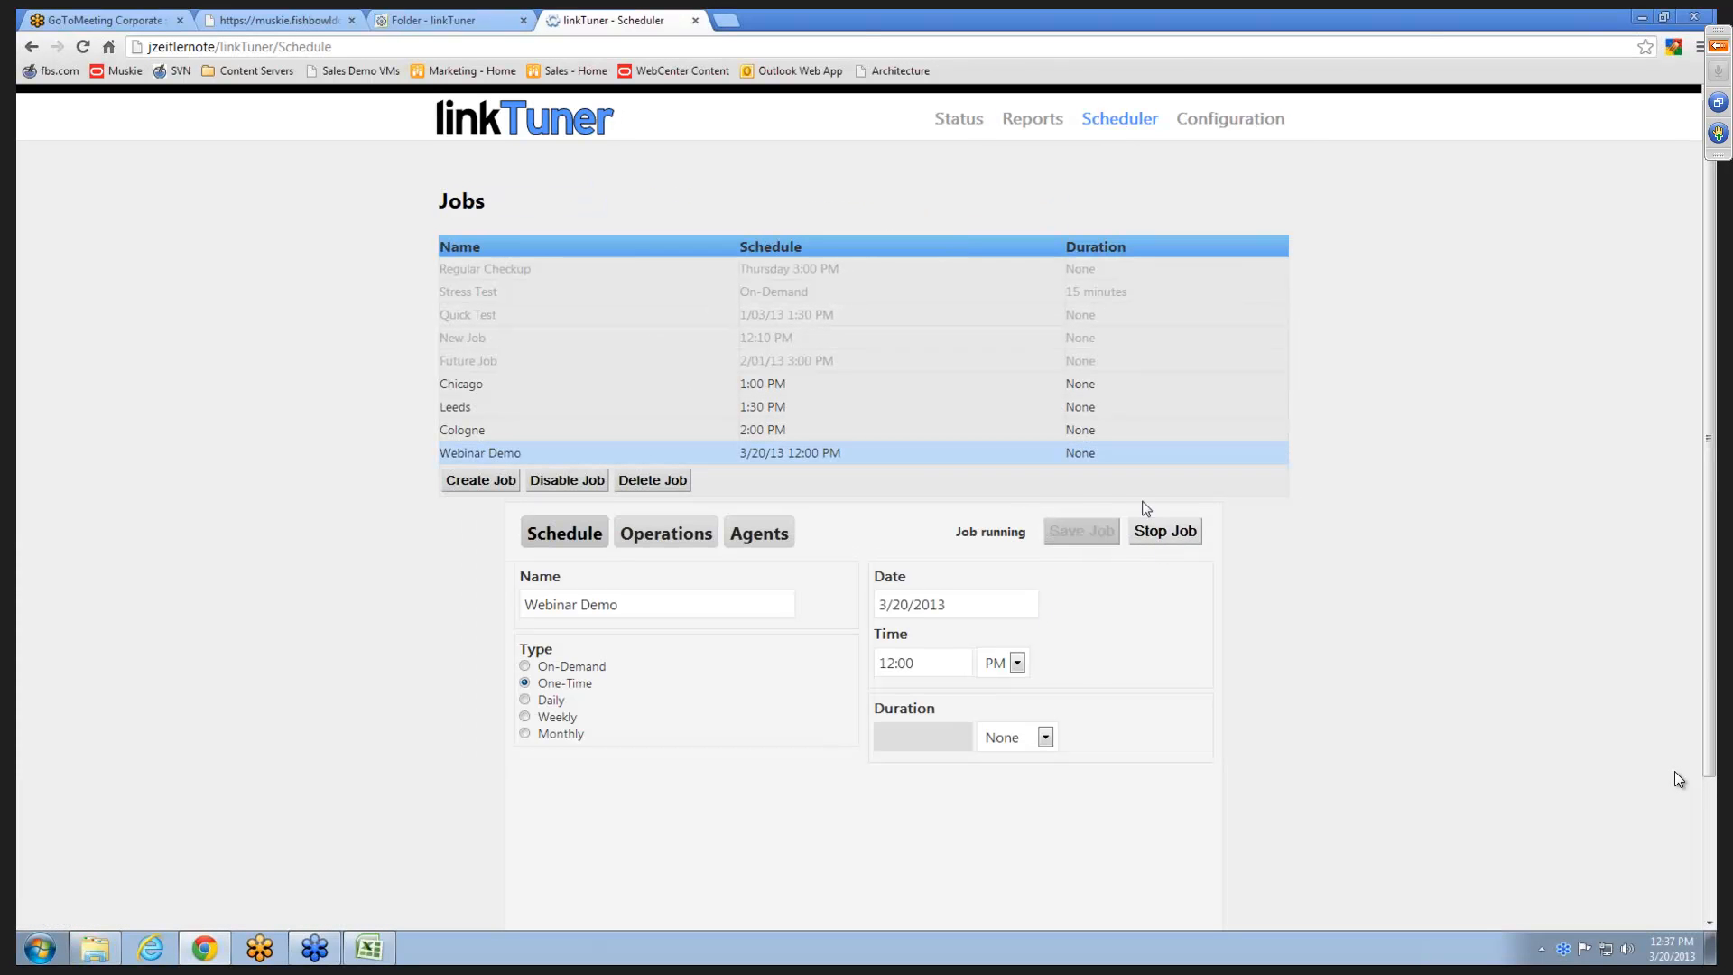
left_click(965, 122)
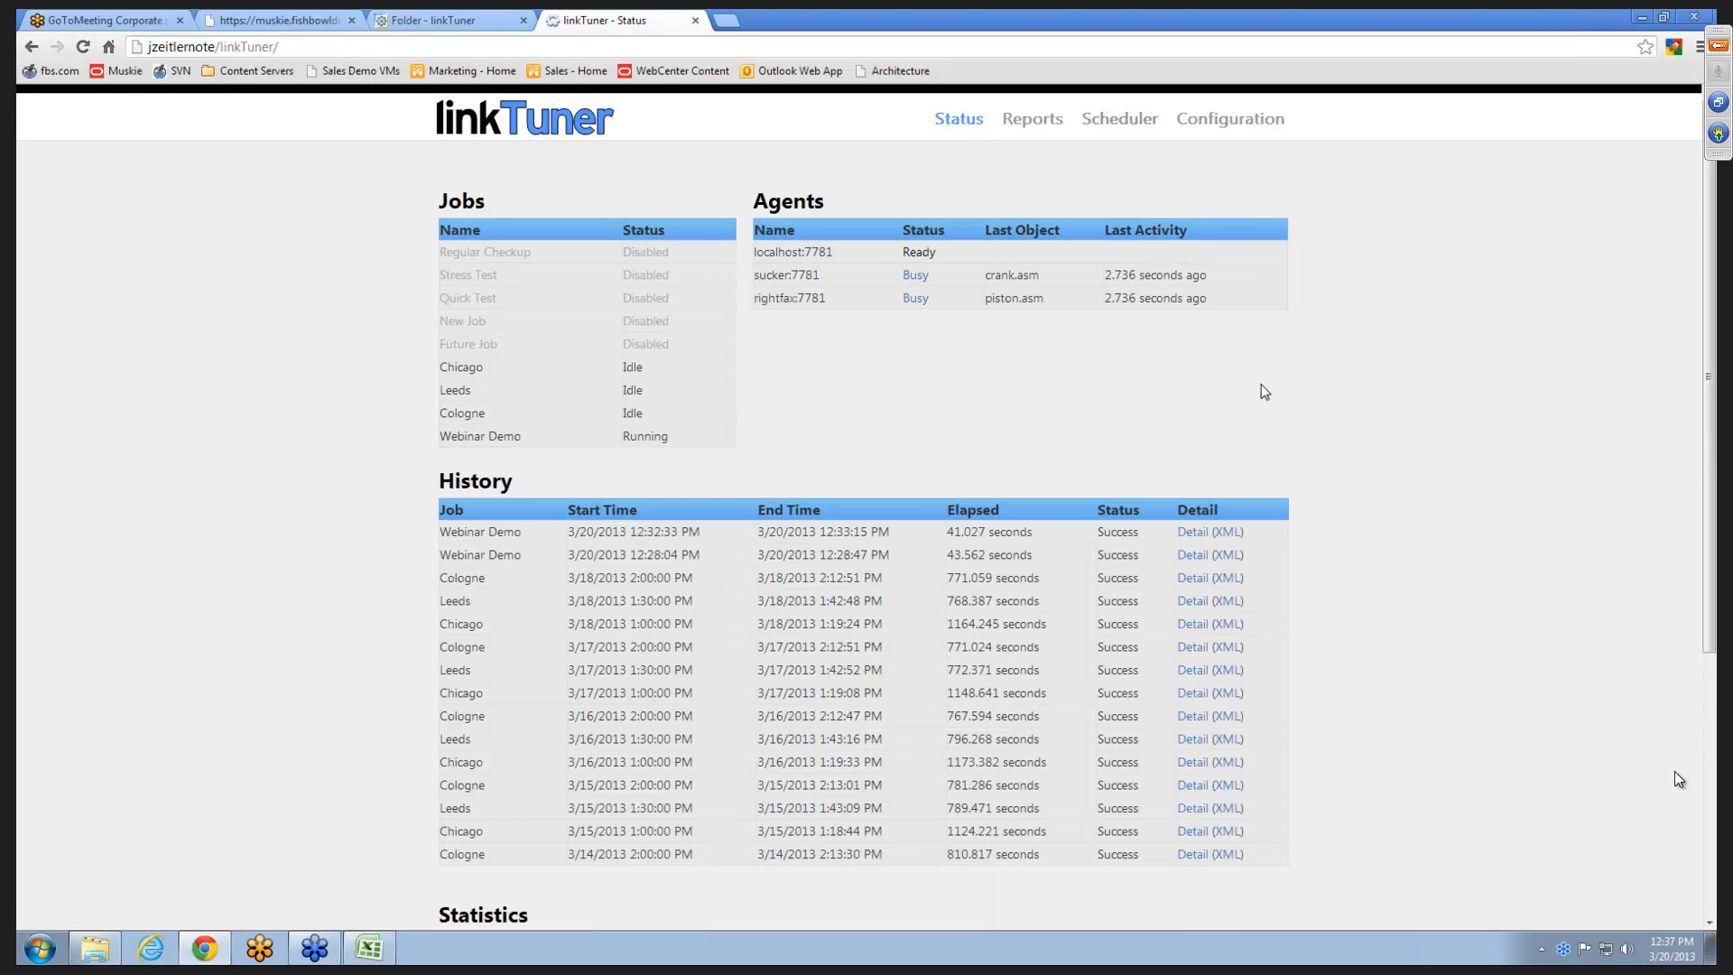
- Review the operation breakdown of the 12:32 Webinar Demo run in its detail report, and close the report
left_click(1195, 537)
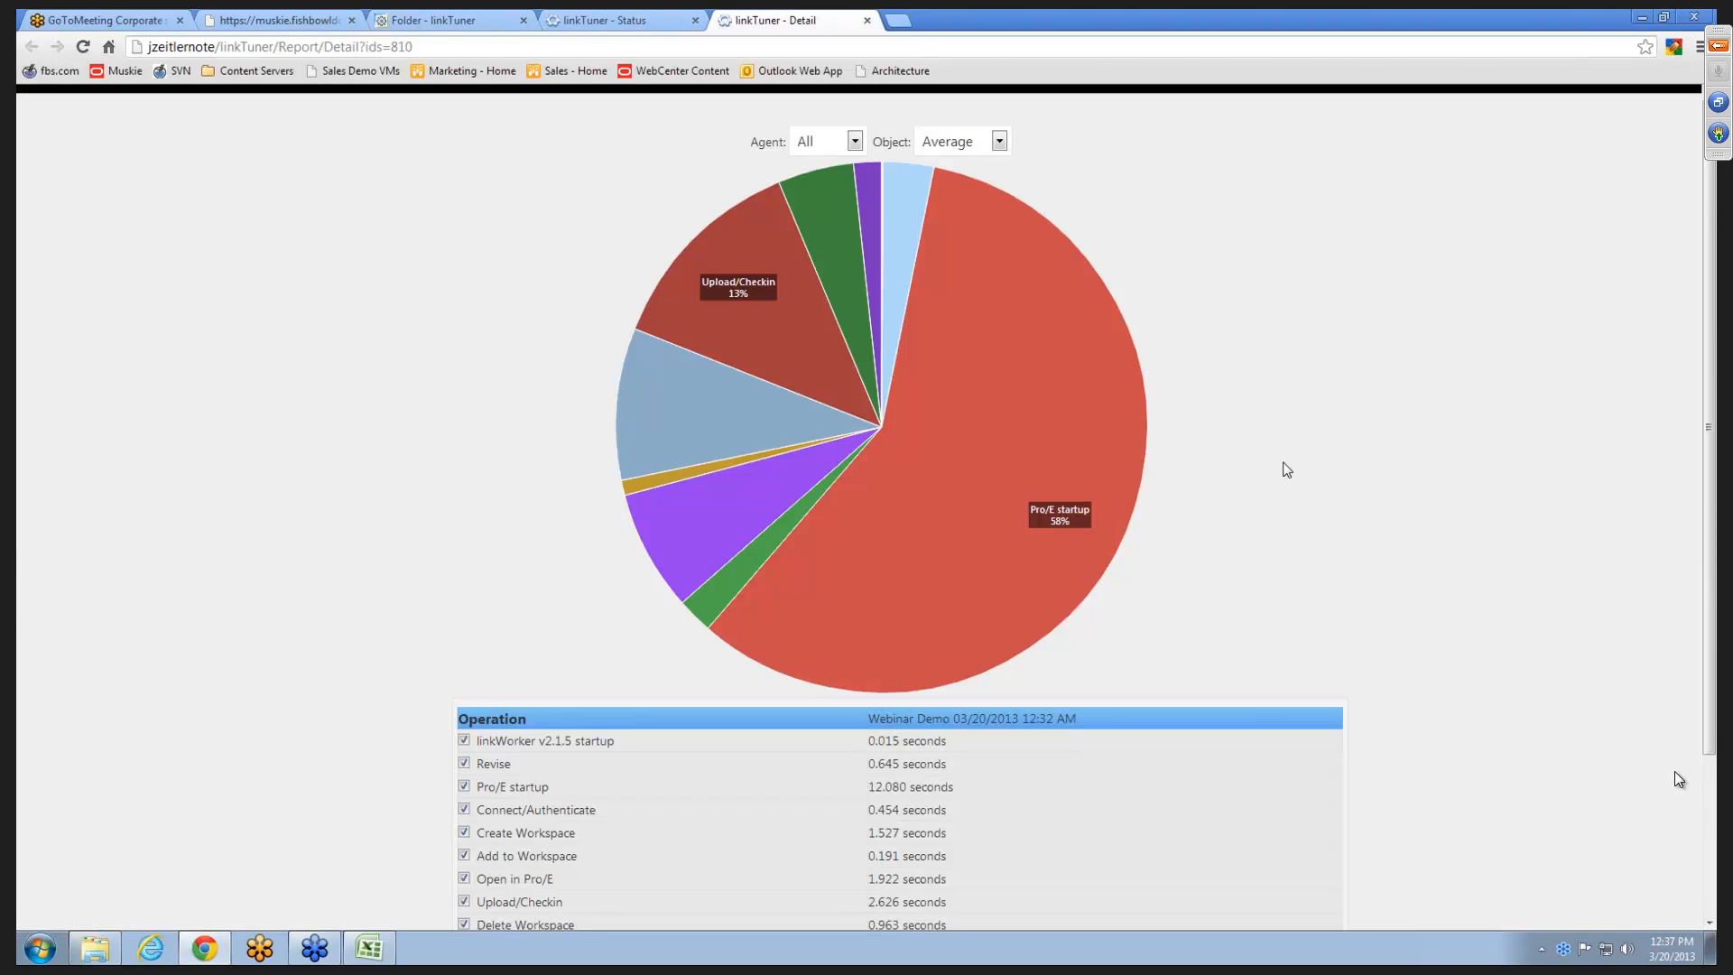
scroll(1288, 464, "down", 1)
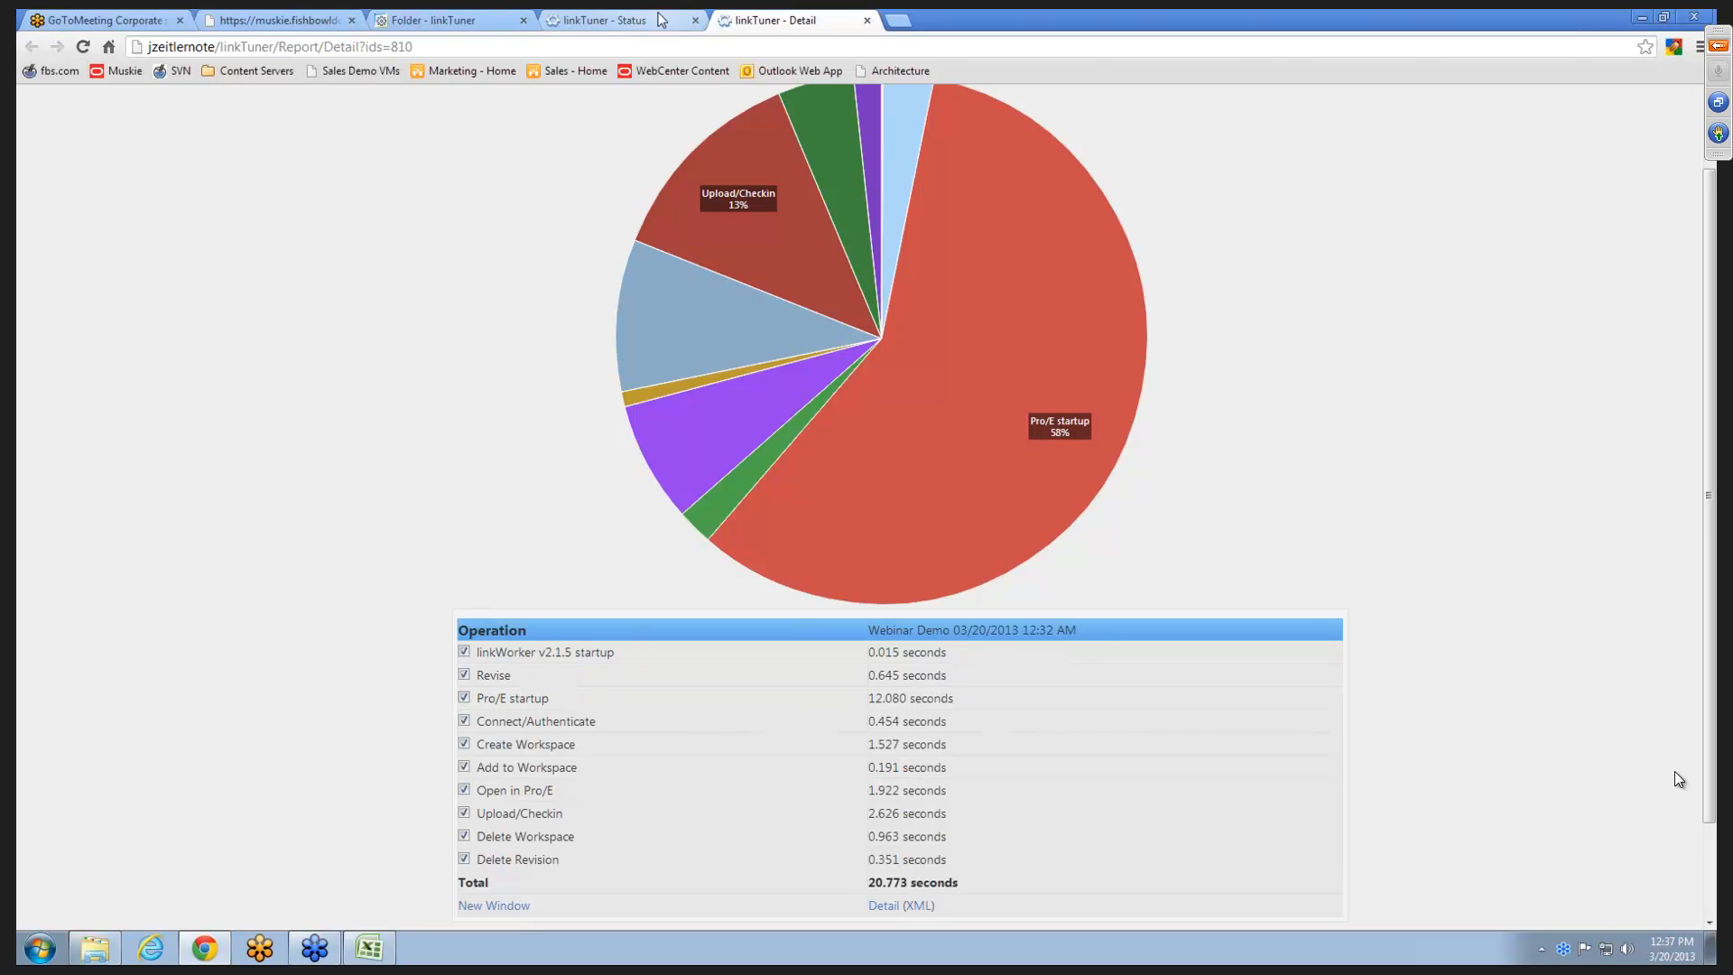
left_click(862, 19)
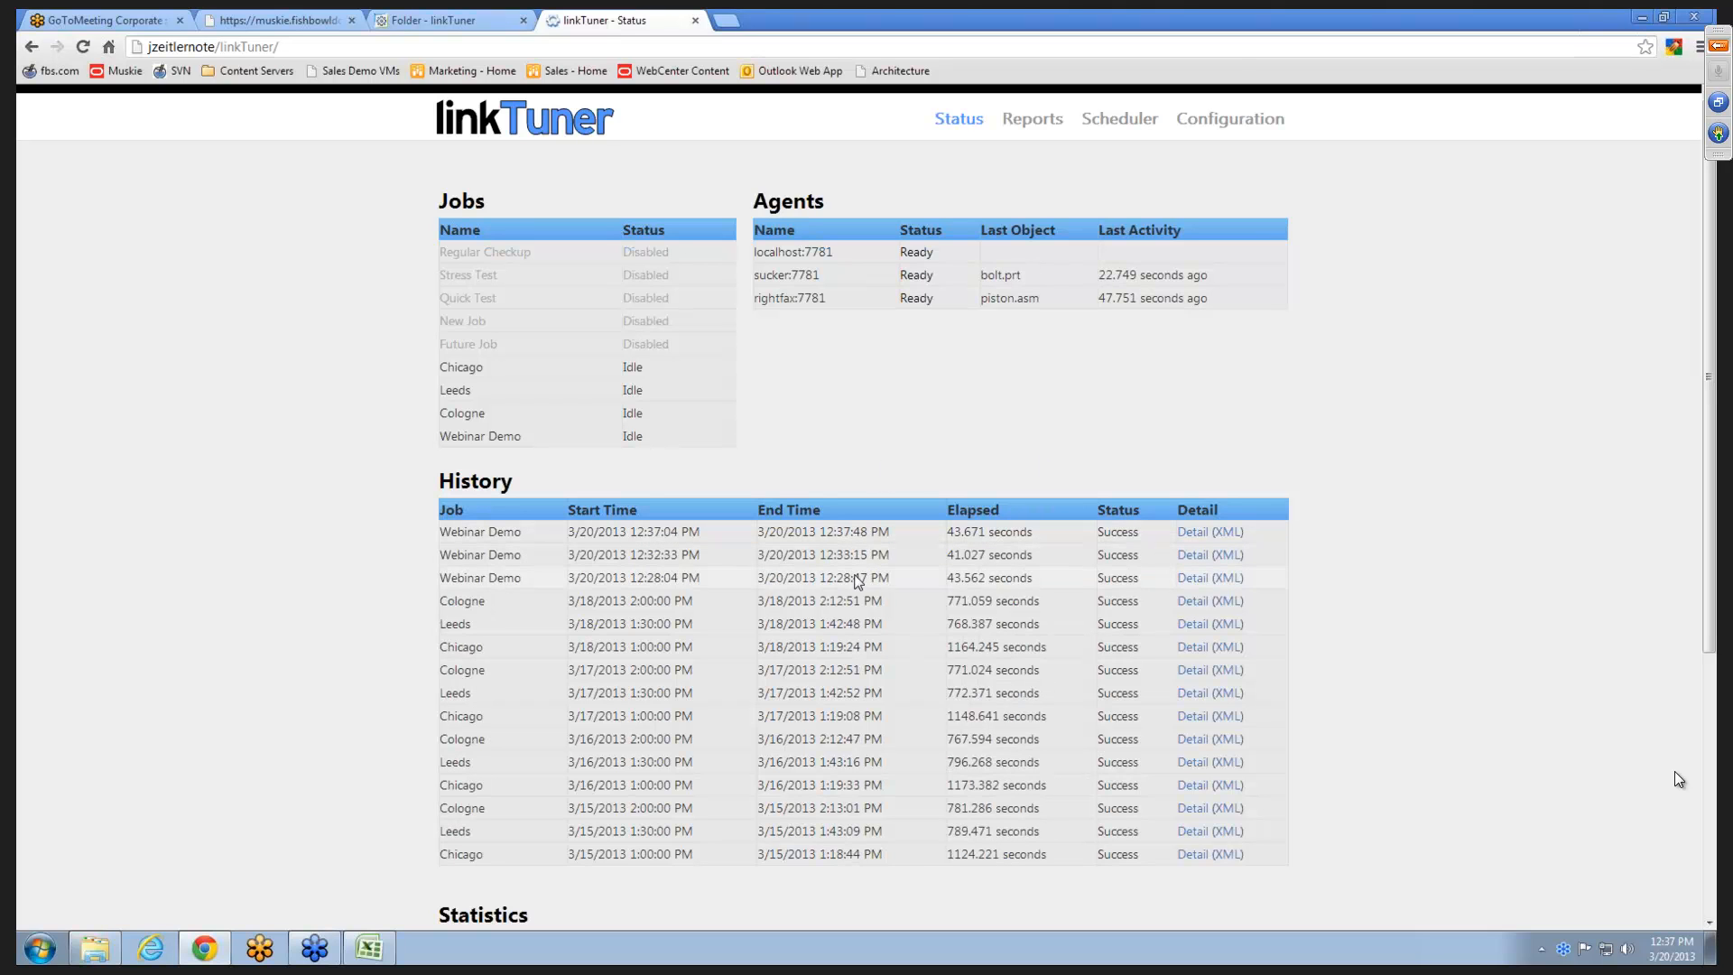
- Plot only the Webinar Demo job in the Reports and zoom in on its runs around 12:30 PM on 3/20/2013
left_click(1046, 124)
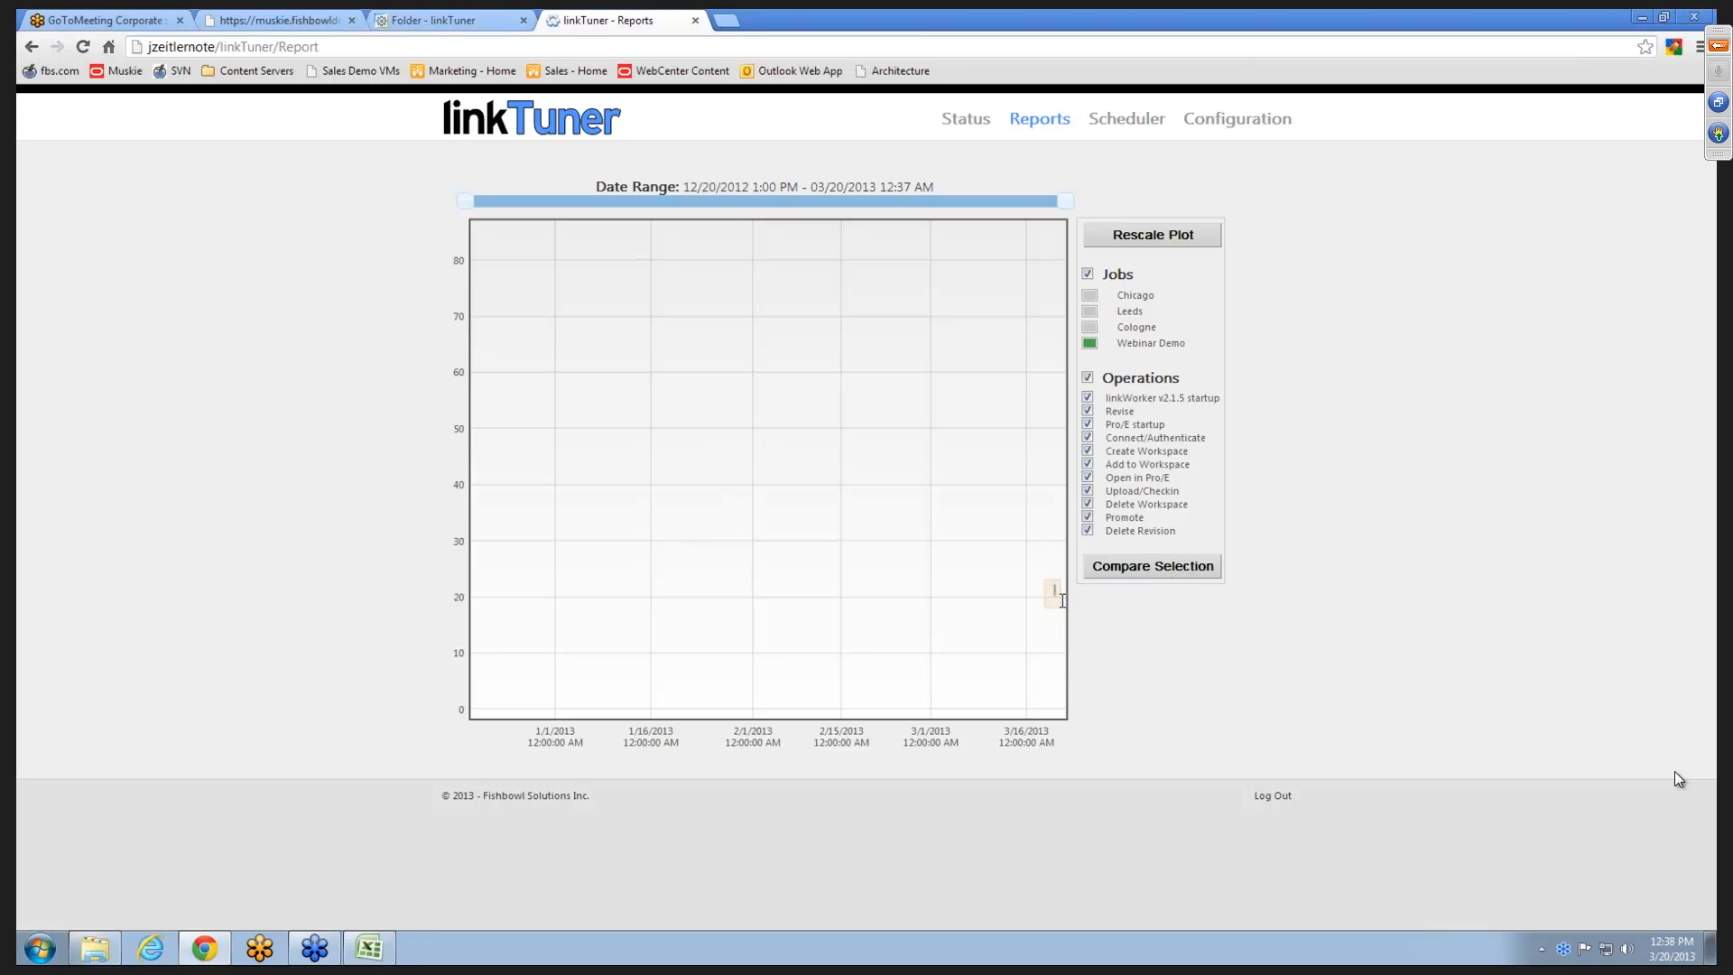
left_click_drag(1065, 612, 1064, 721)
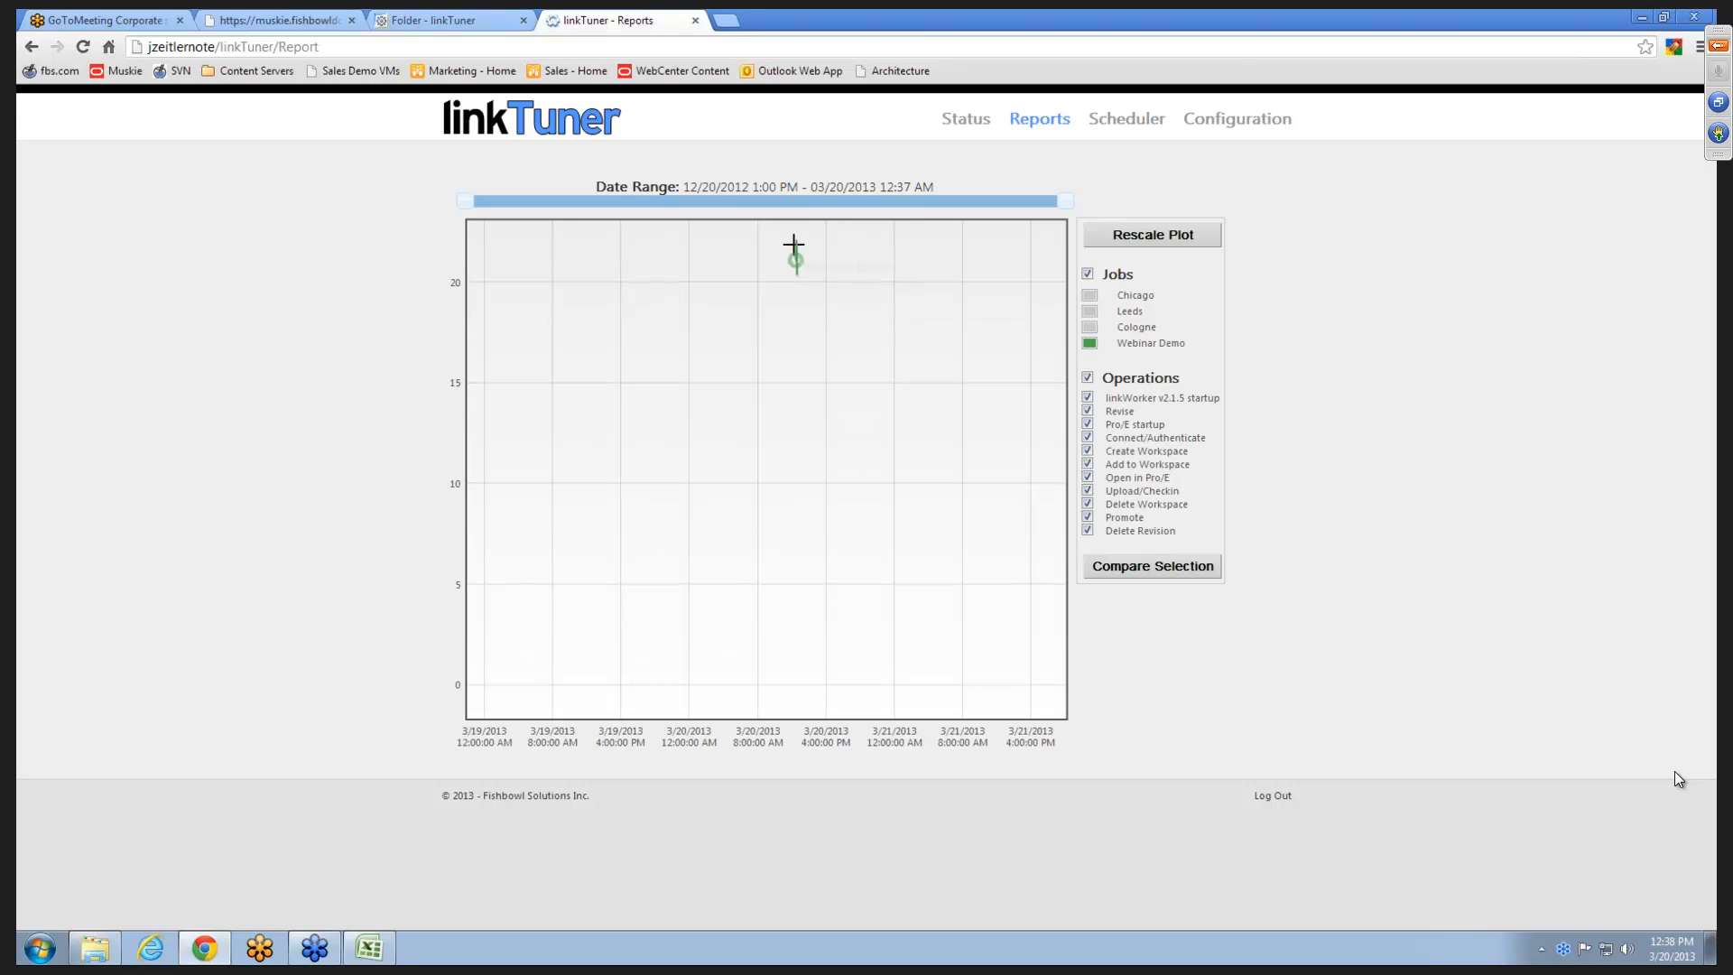
left_click_drag(767, 230, 828, 733)
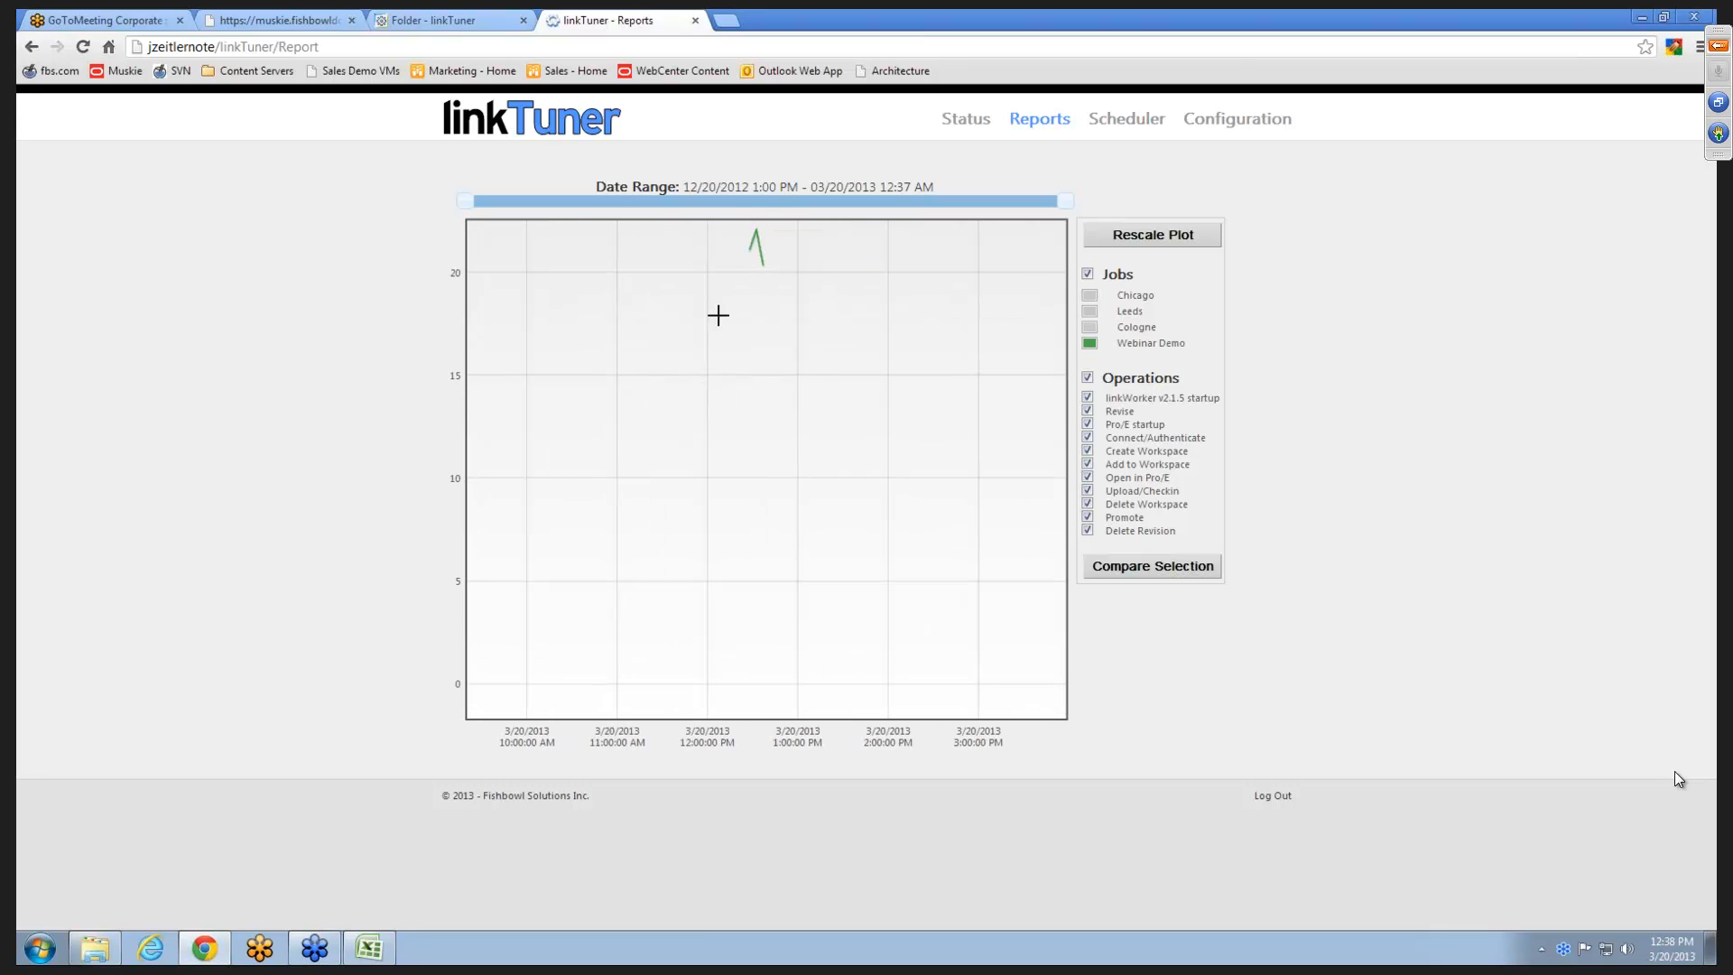
left_click_drag(736, 228, 800, 691)
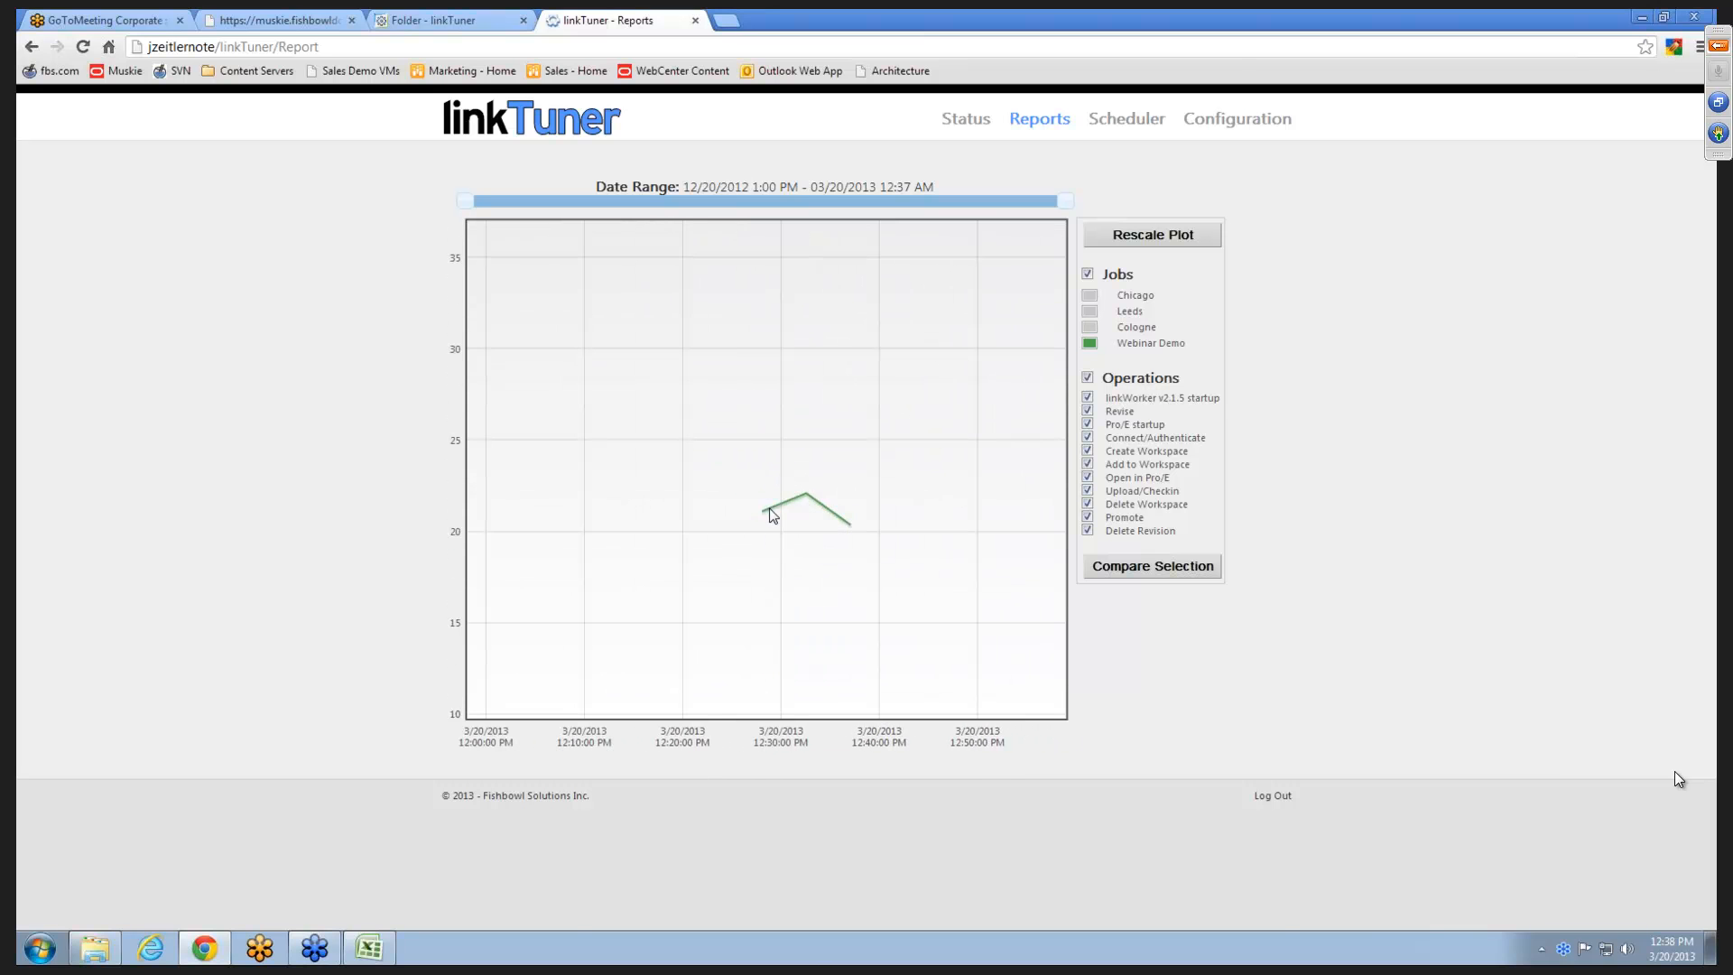
- Select the 12:28, 12:32 and 12:37 Webinar Demo runs, open their comparison, and review the chart and table
left_click(763, 512)
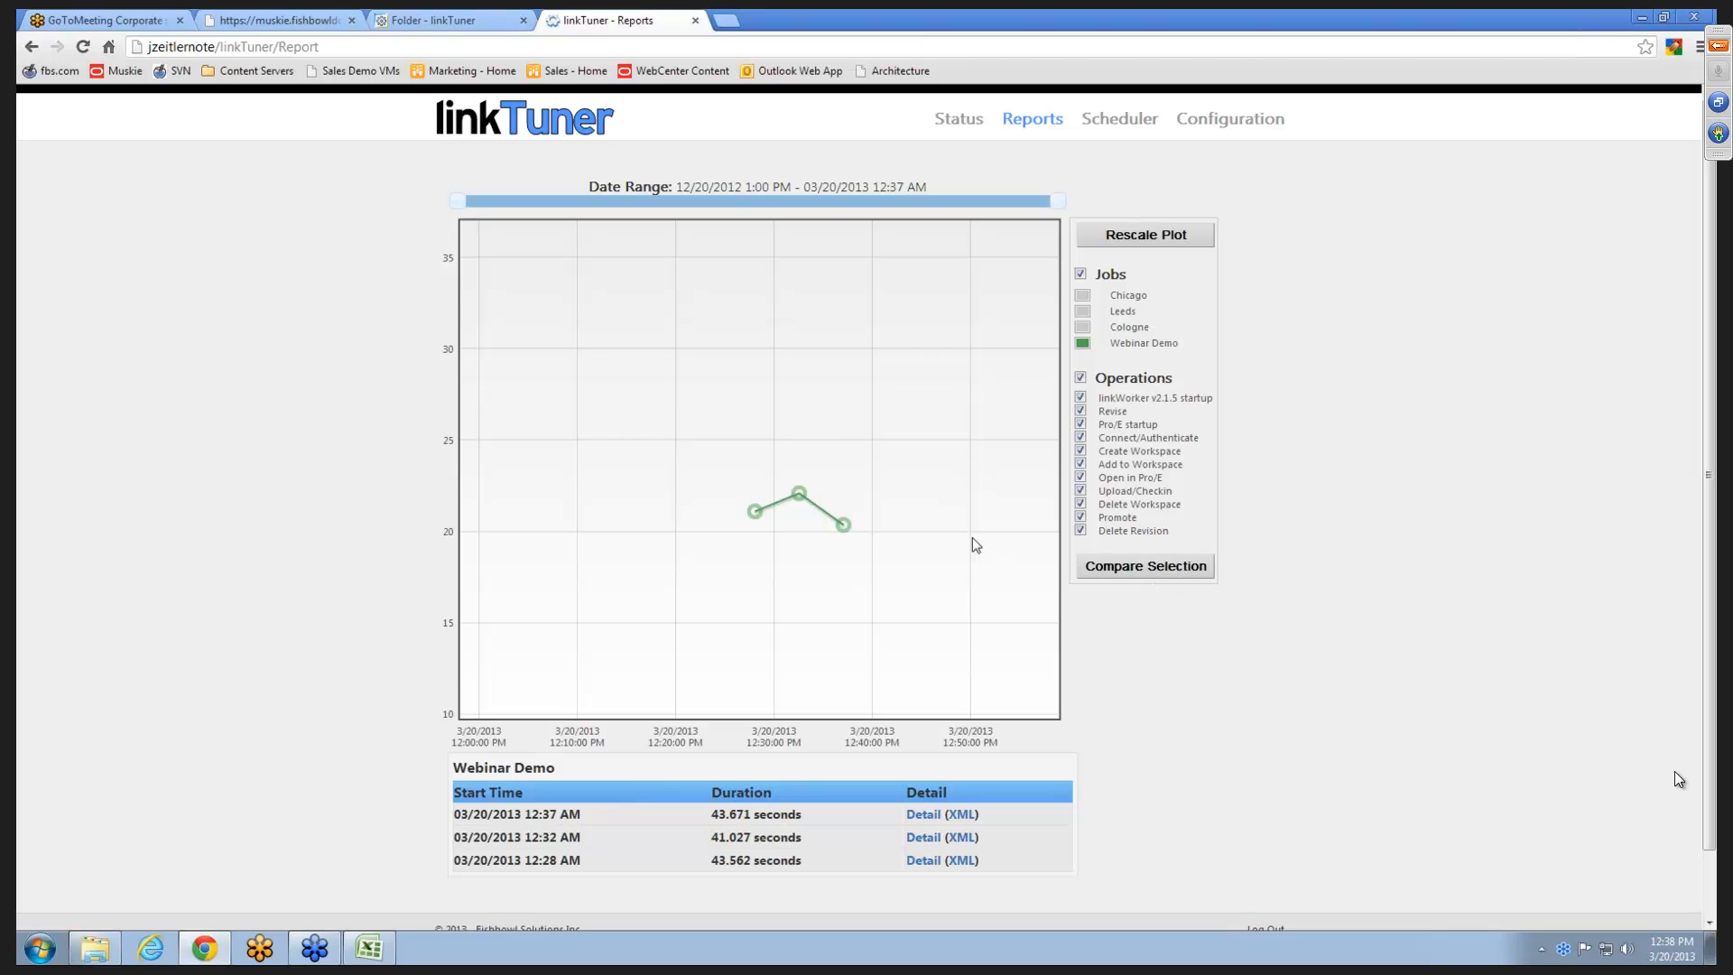
left_click(1163, 571)
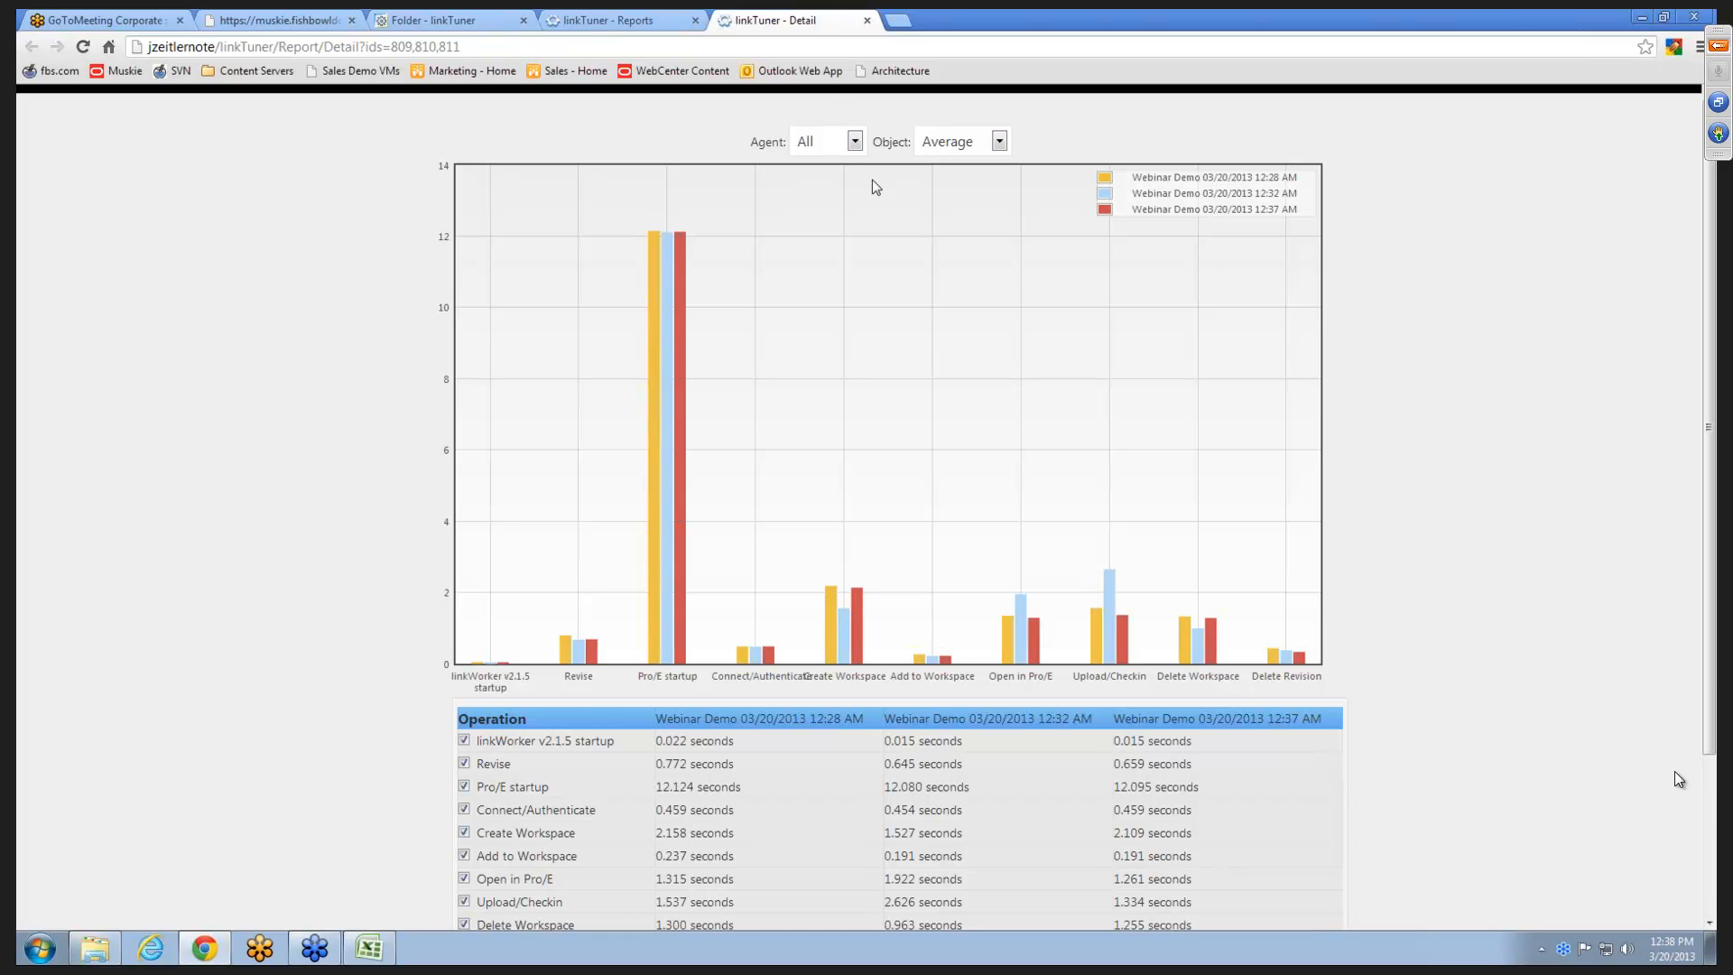
scroll(282, 380, "down", 1)
scroll(328, 360, "down", 1)
scroll(695, 705, "up", 1)
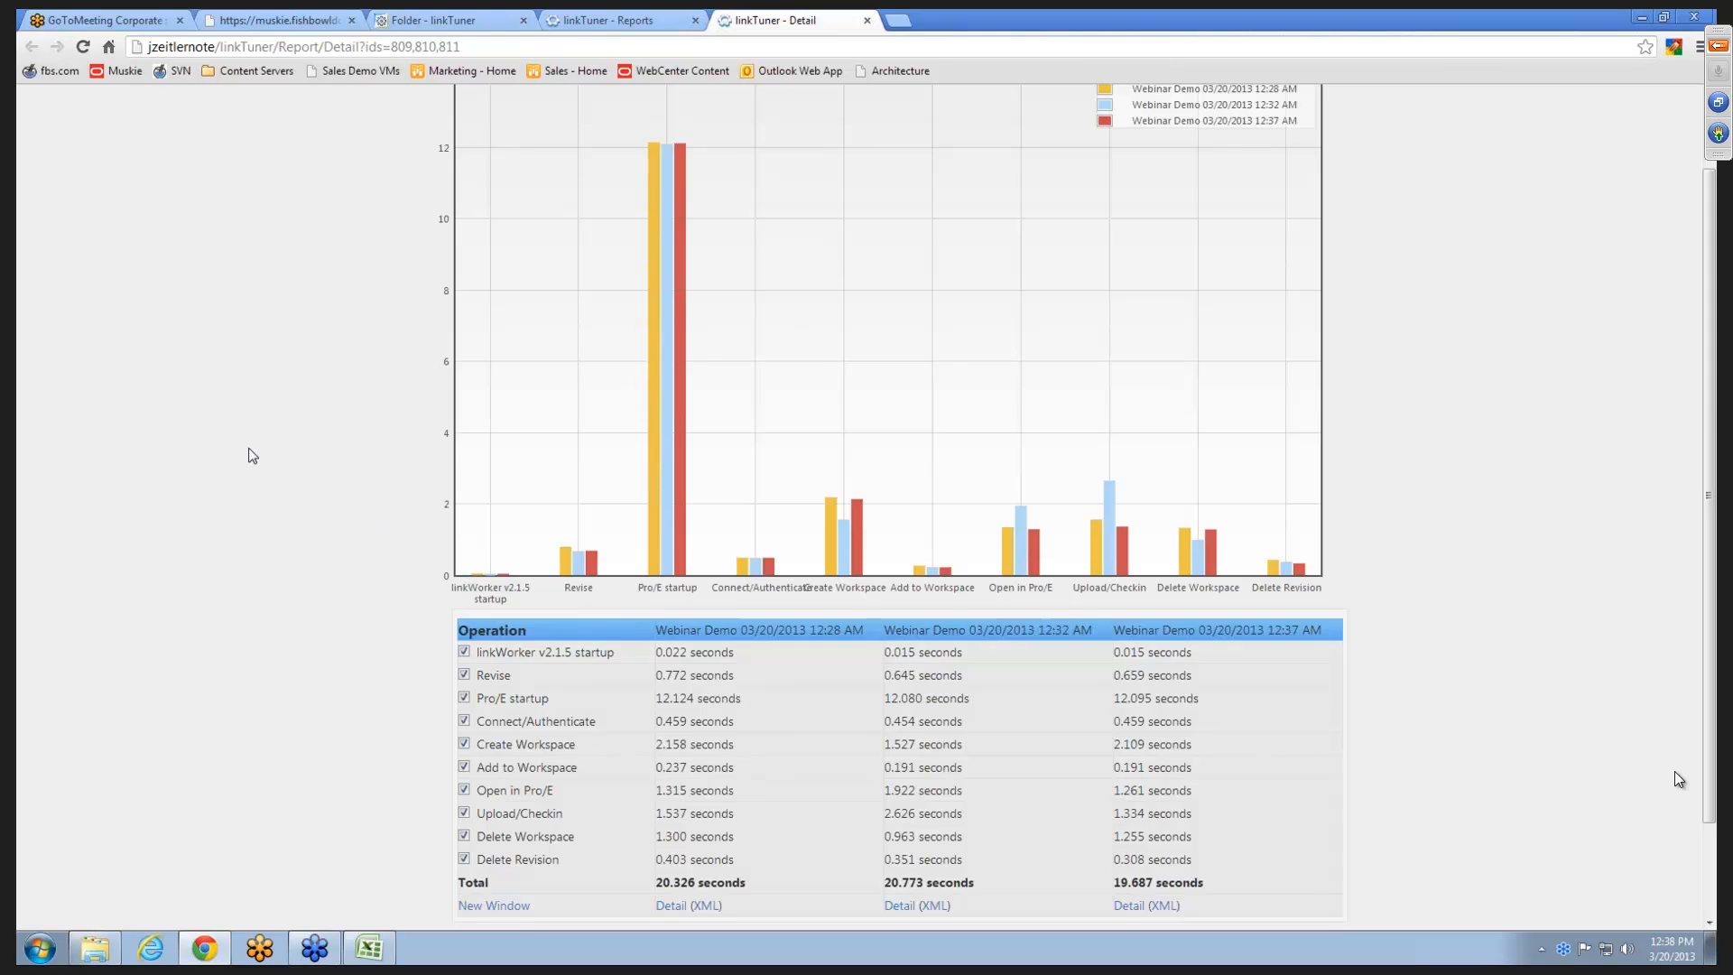
scroll(253, 456, "up", 1)
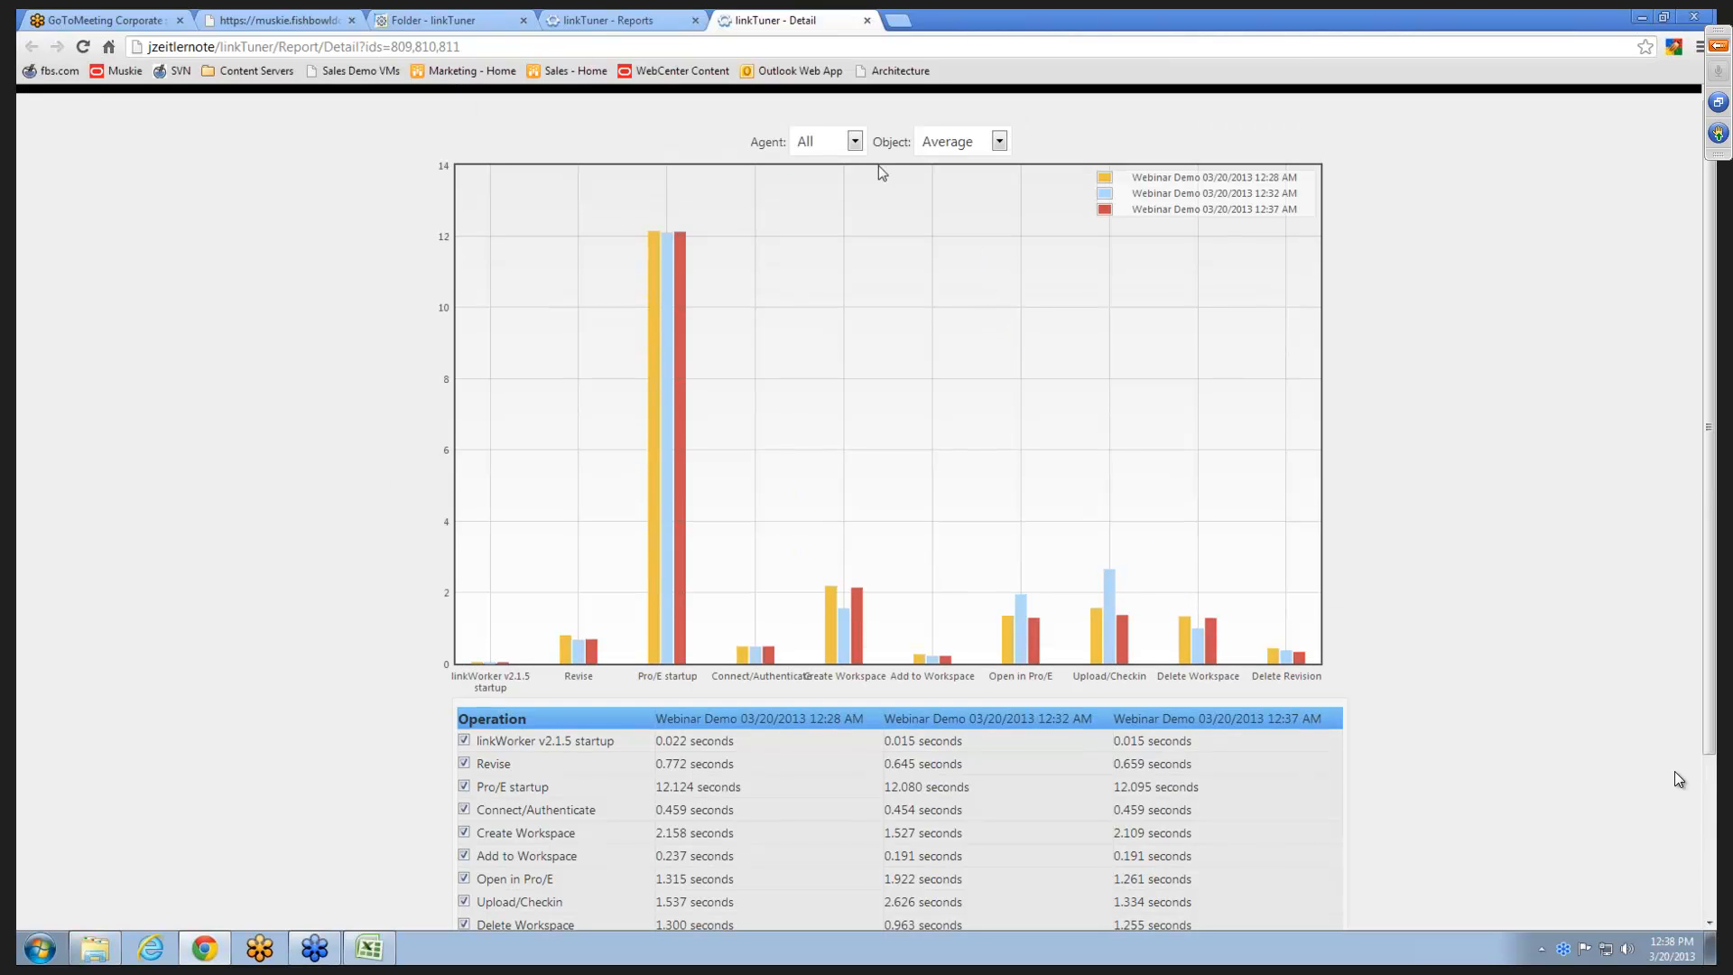
- View the comparison for the rightfax agent and for the sucker agent, and return it to all agents
left_click(835, 144)
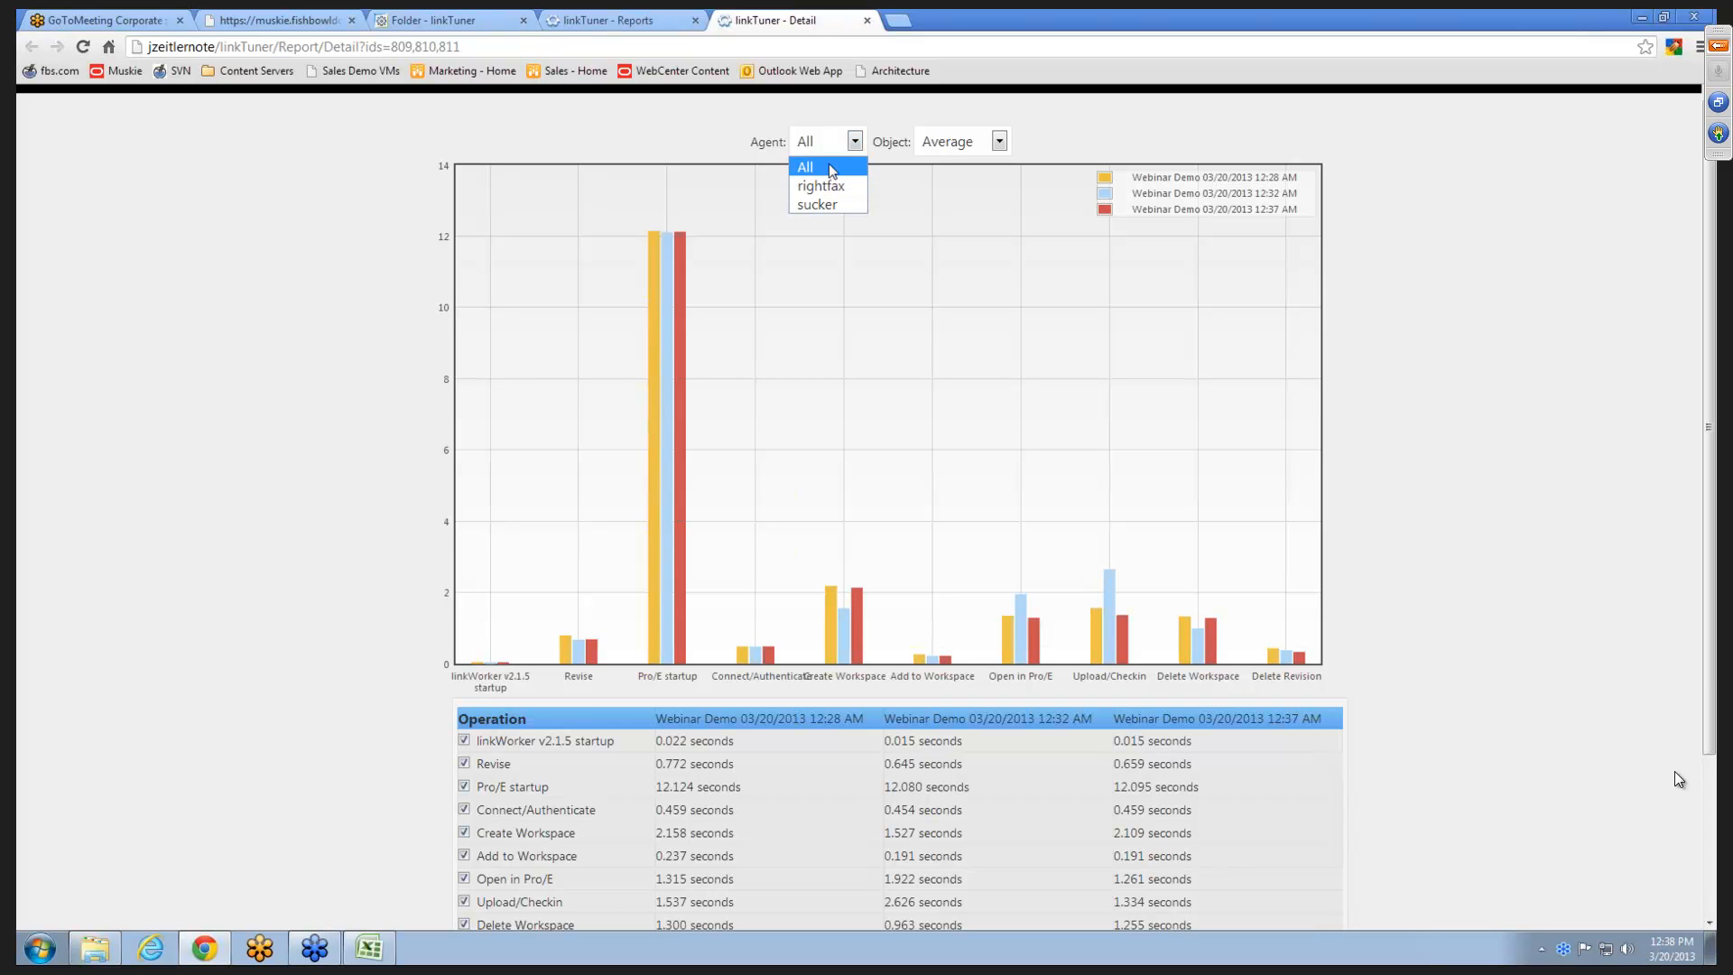
left_click(826, 187)
left_click(853, 142)
left_click(828, 205)
left_click(826, 142)
left_click(807, 167)
- View the comparison with the object values set to Maximum, and return them to Average
left_click(953, 144)
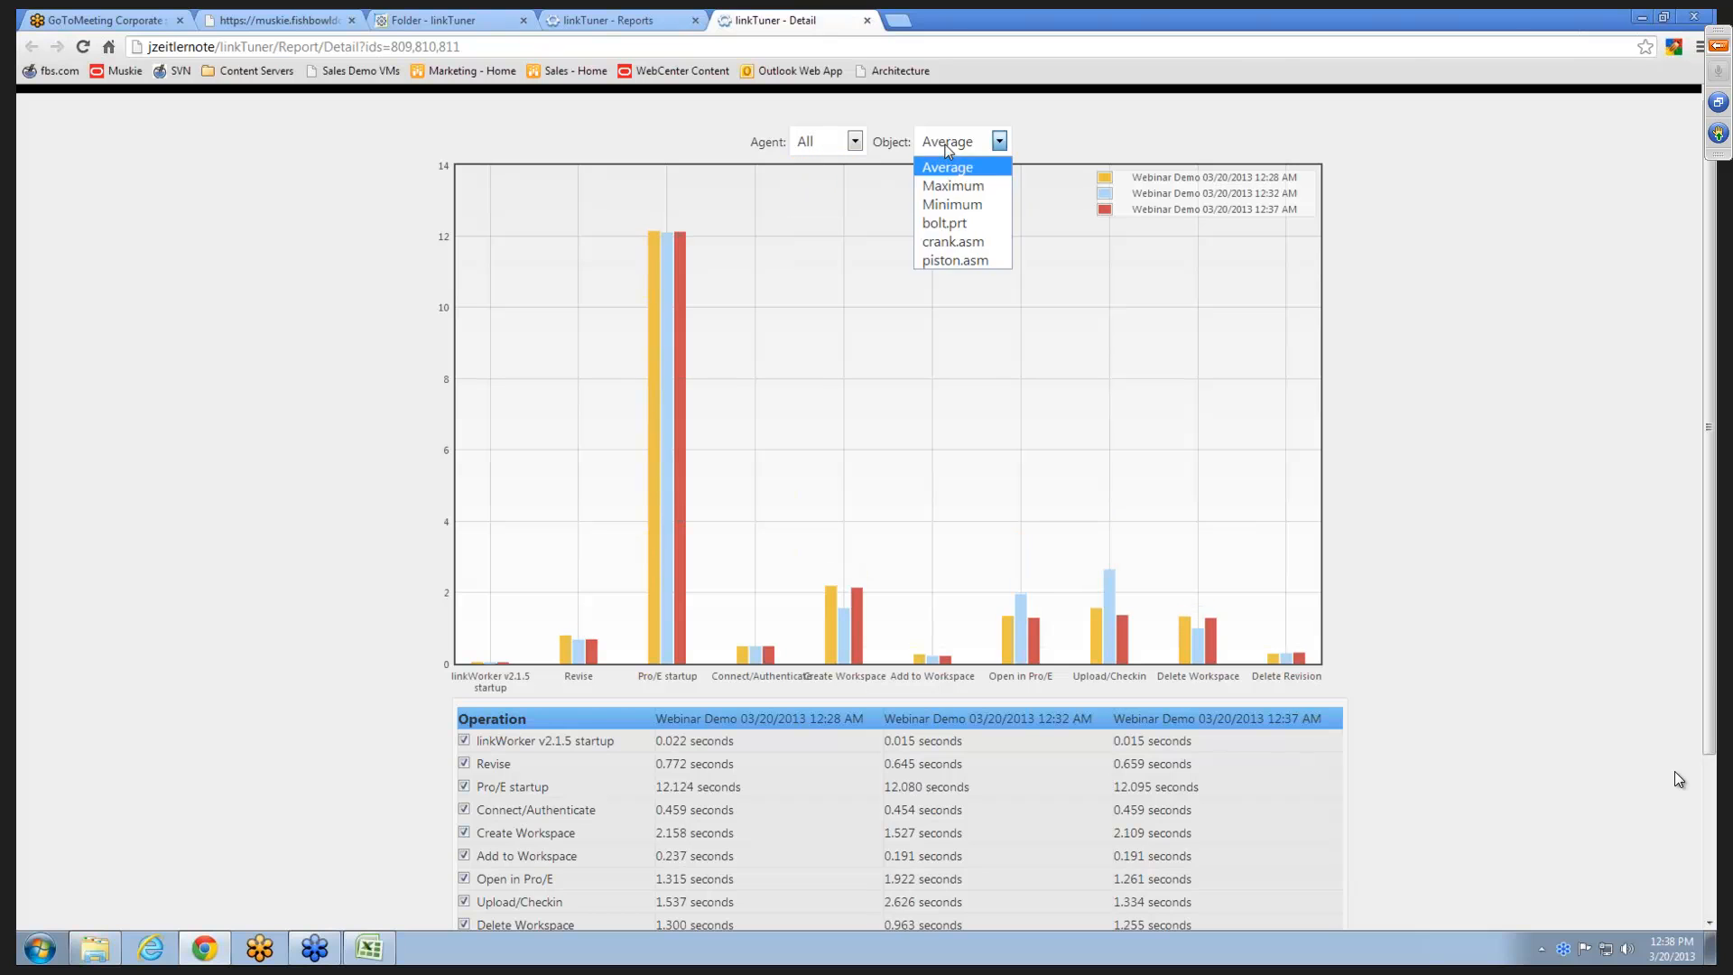
left_click(957, 192)
left_click(975, 146)
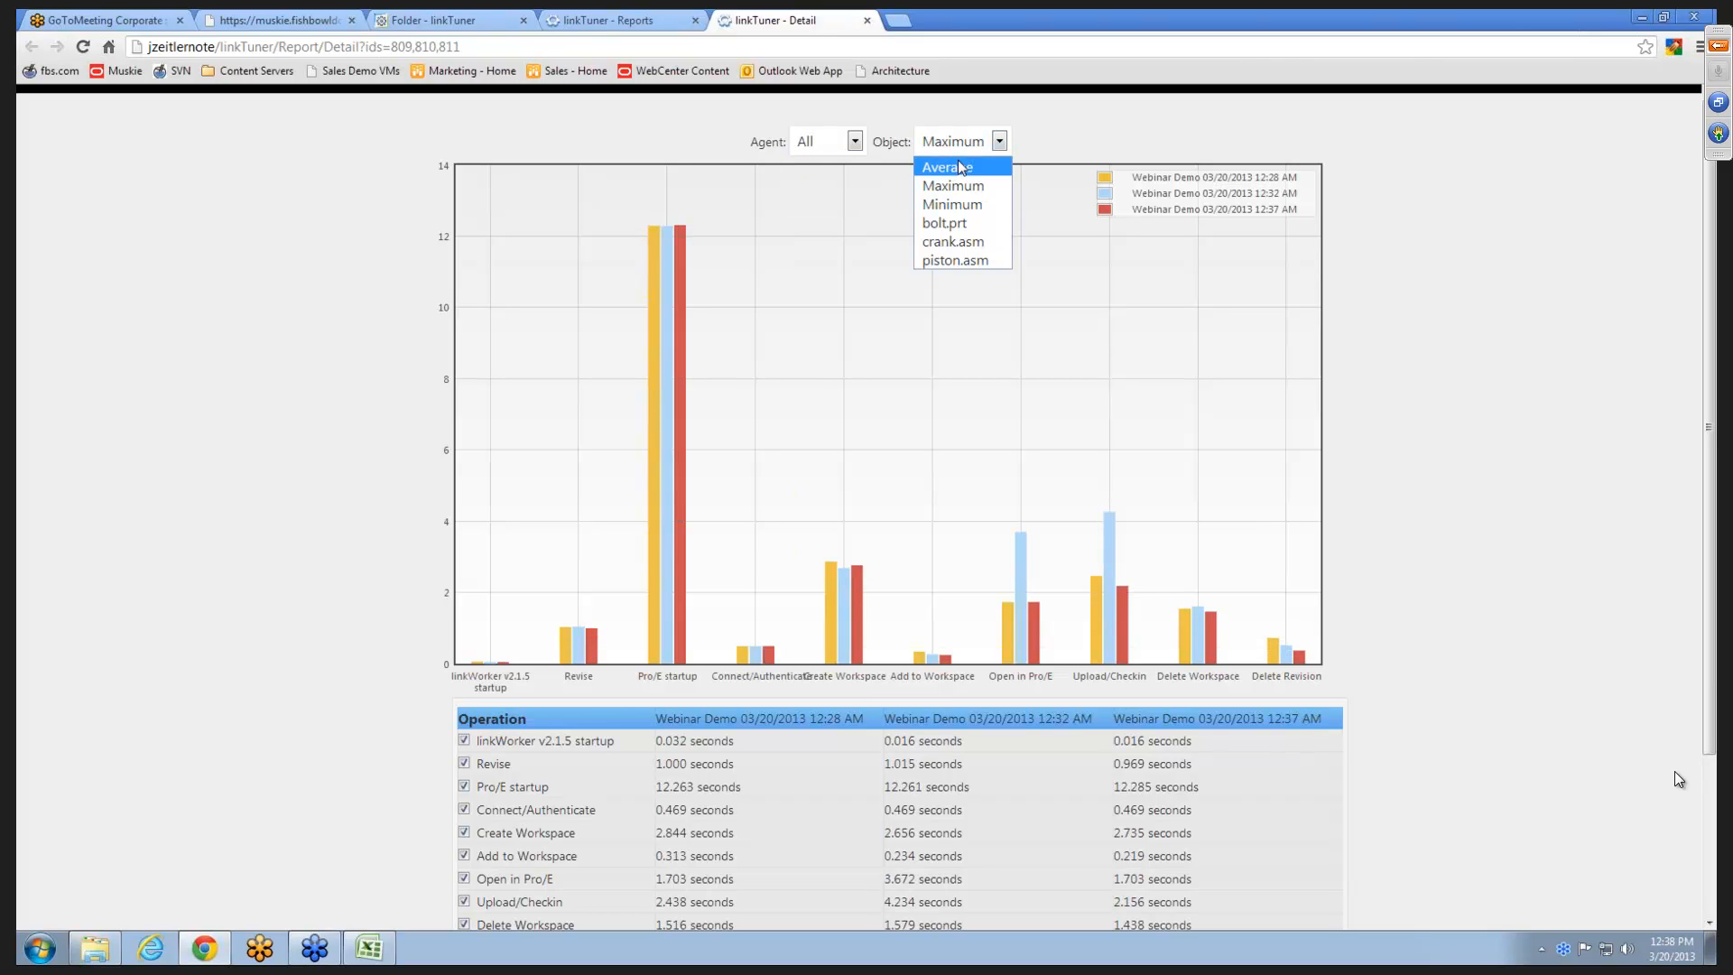
left_click(939, 172)
- Show the run comparison for the object bolt.prt and switch it to crank.asm
left_click(964, 147)
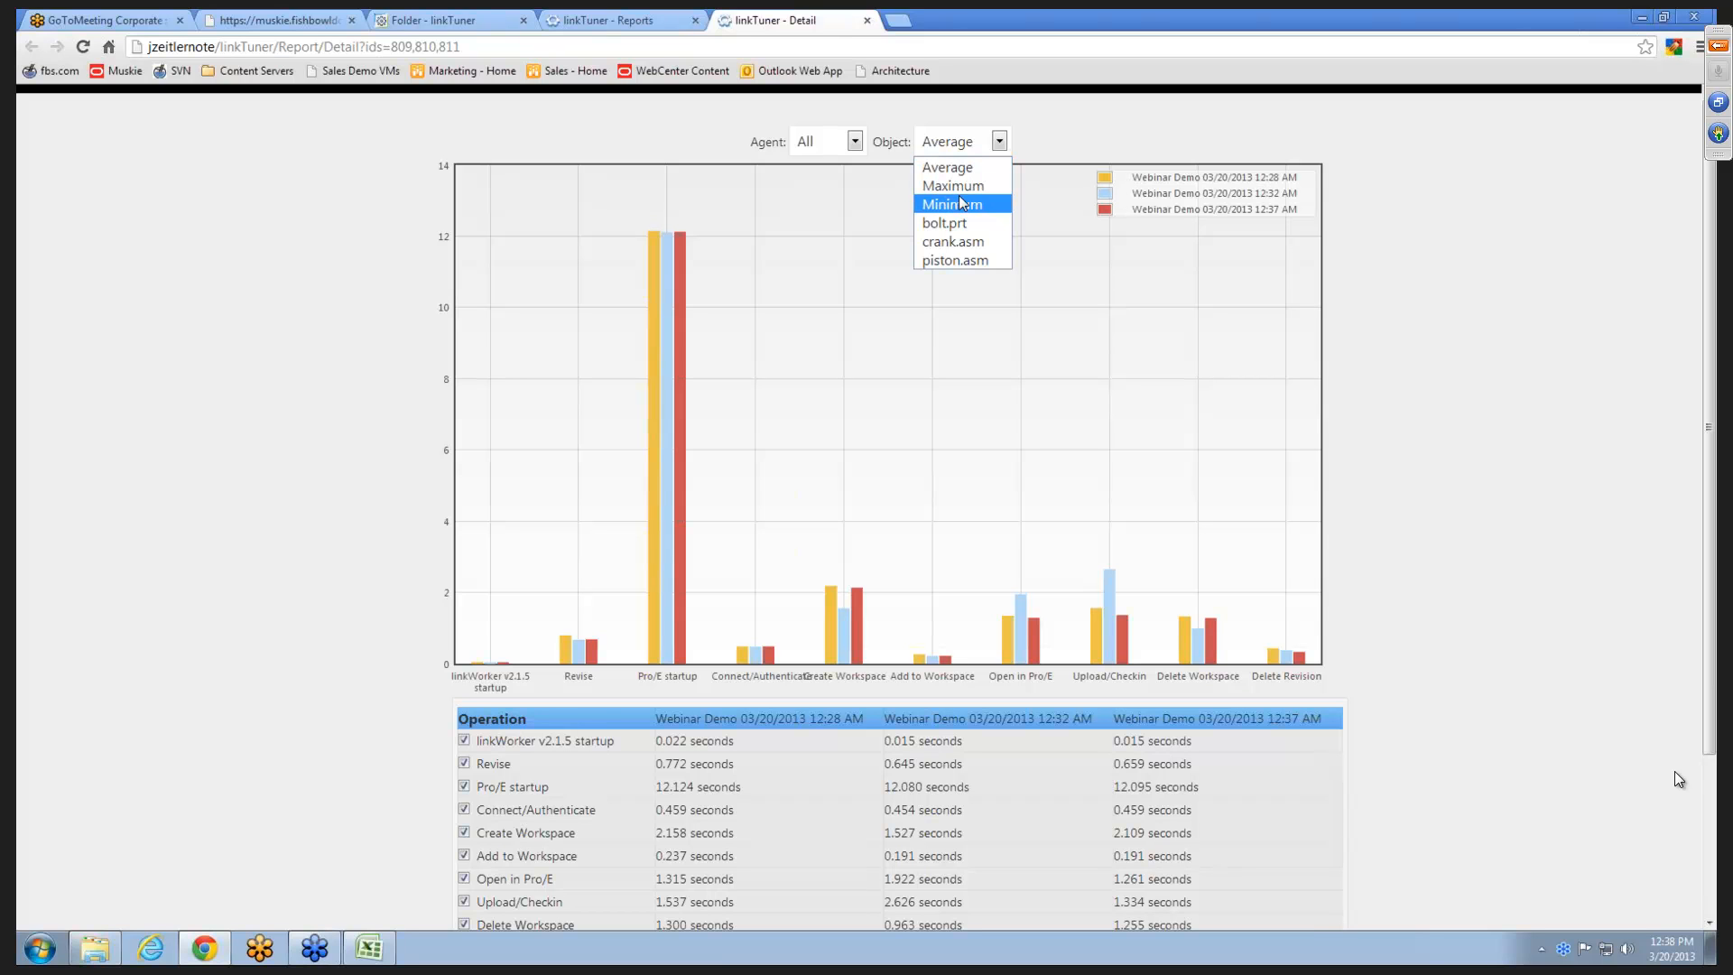
left_click(963, 225)
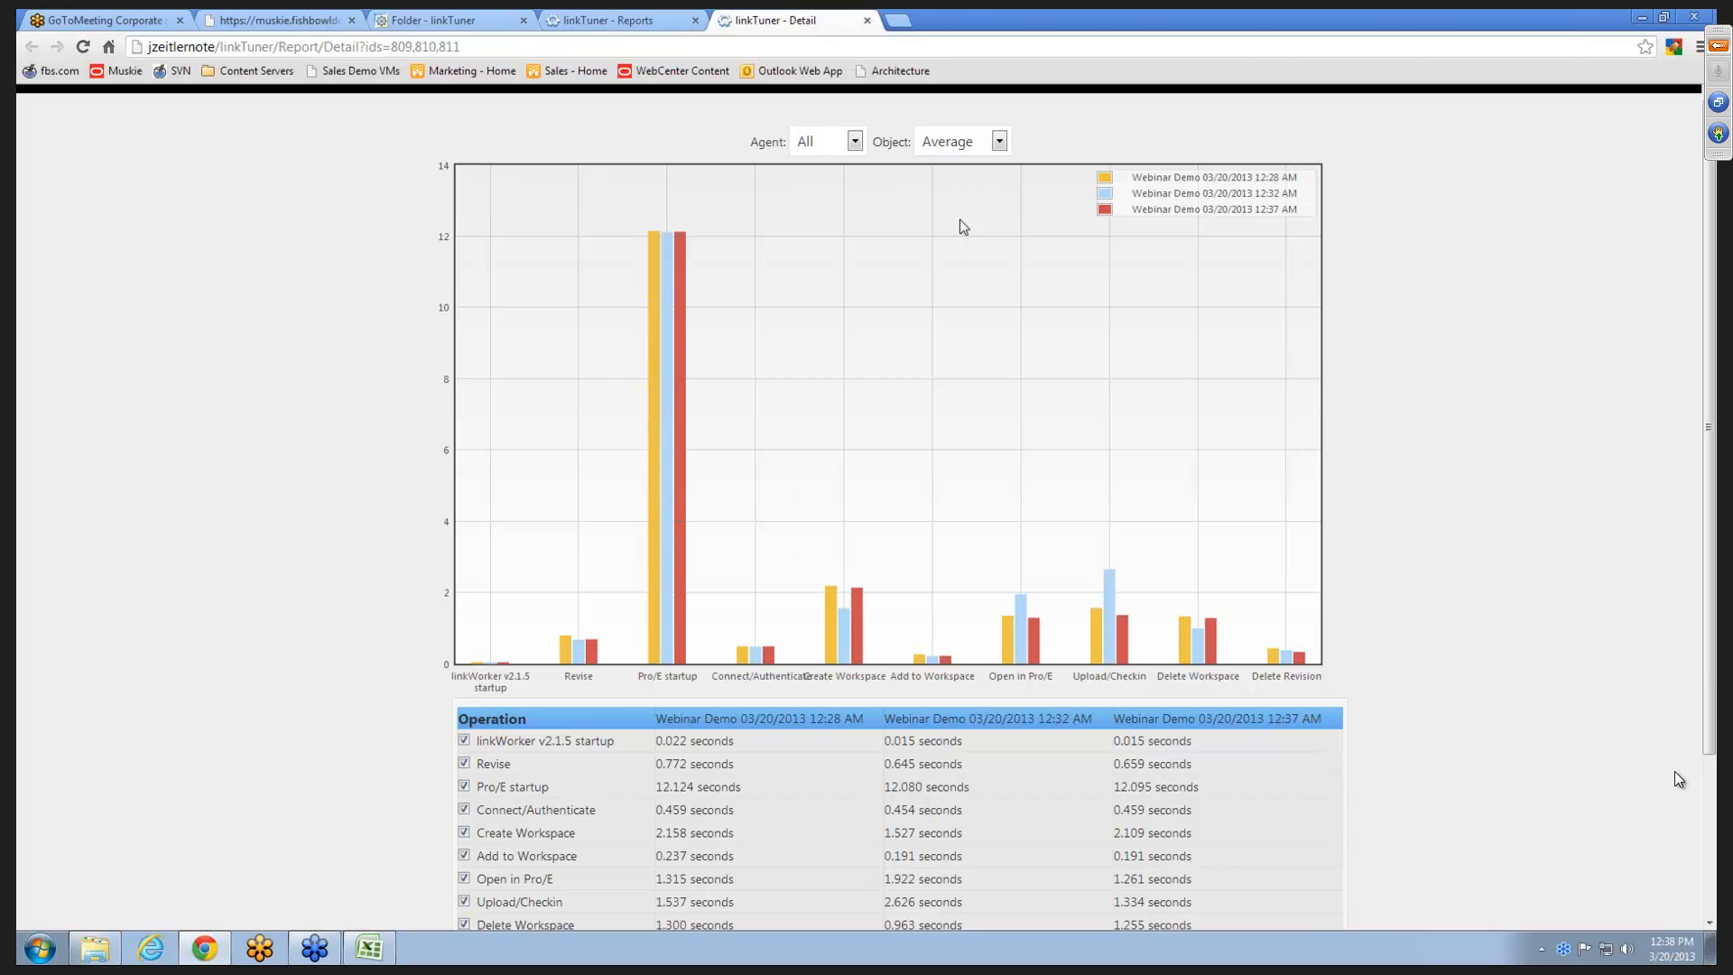
left_click(984, 146)
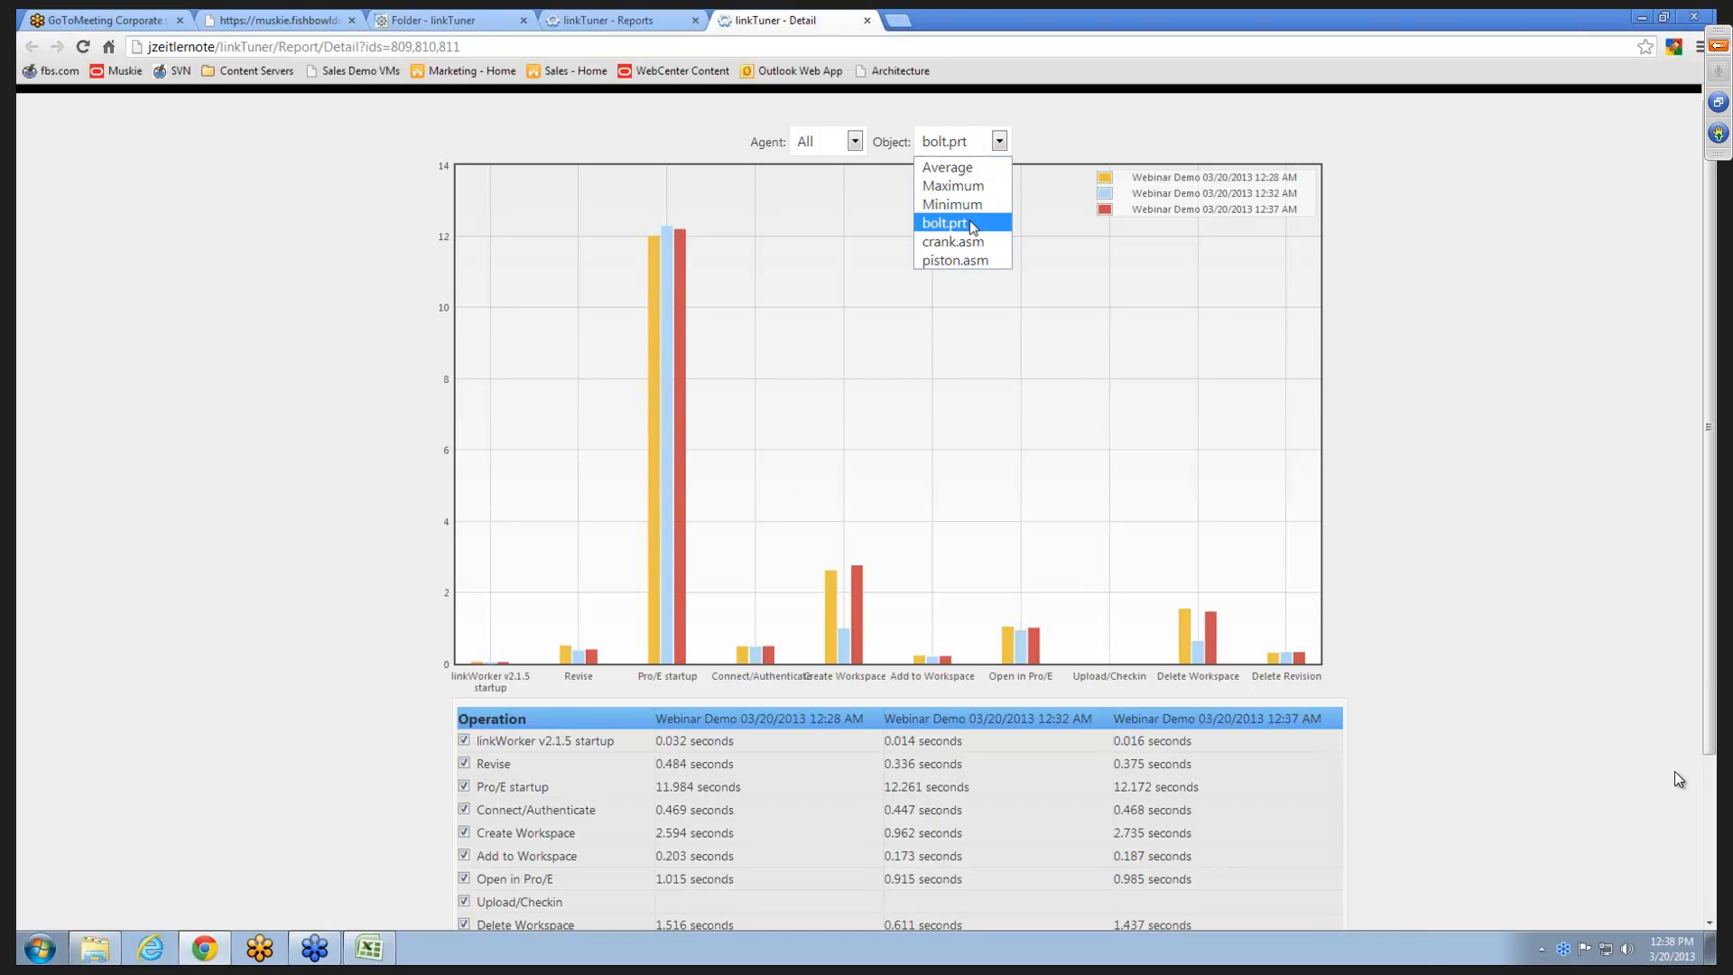
left_click(964, 240)
- Copy the crank.asm comparison table from Operation through Total and paste it as text into cell A1 of the blank Excel workbook
scroll(633, 523, "down", 2)
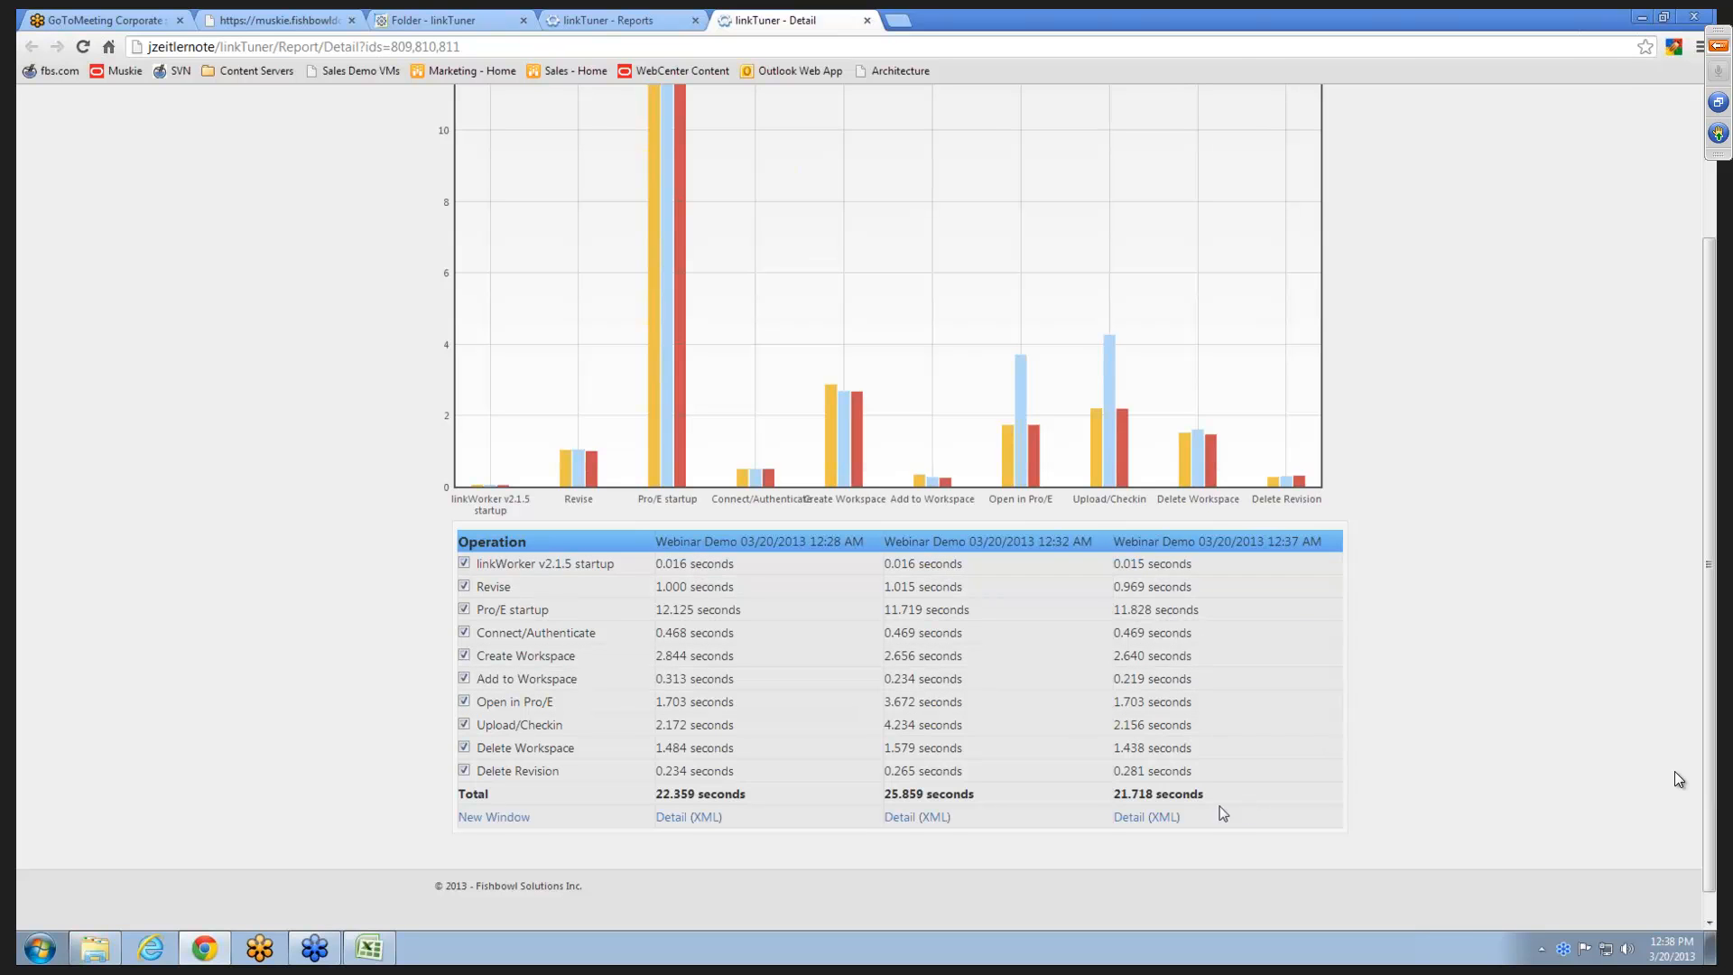
left_click_drag(1211, 792, 461, 533)
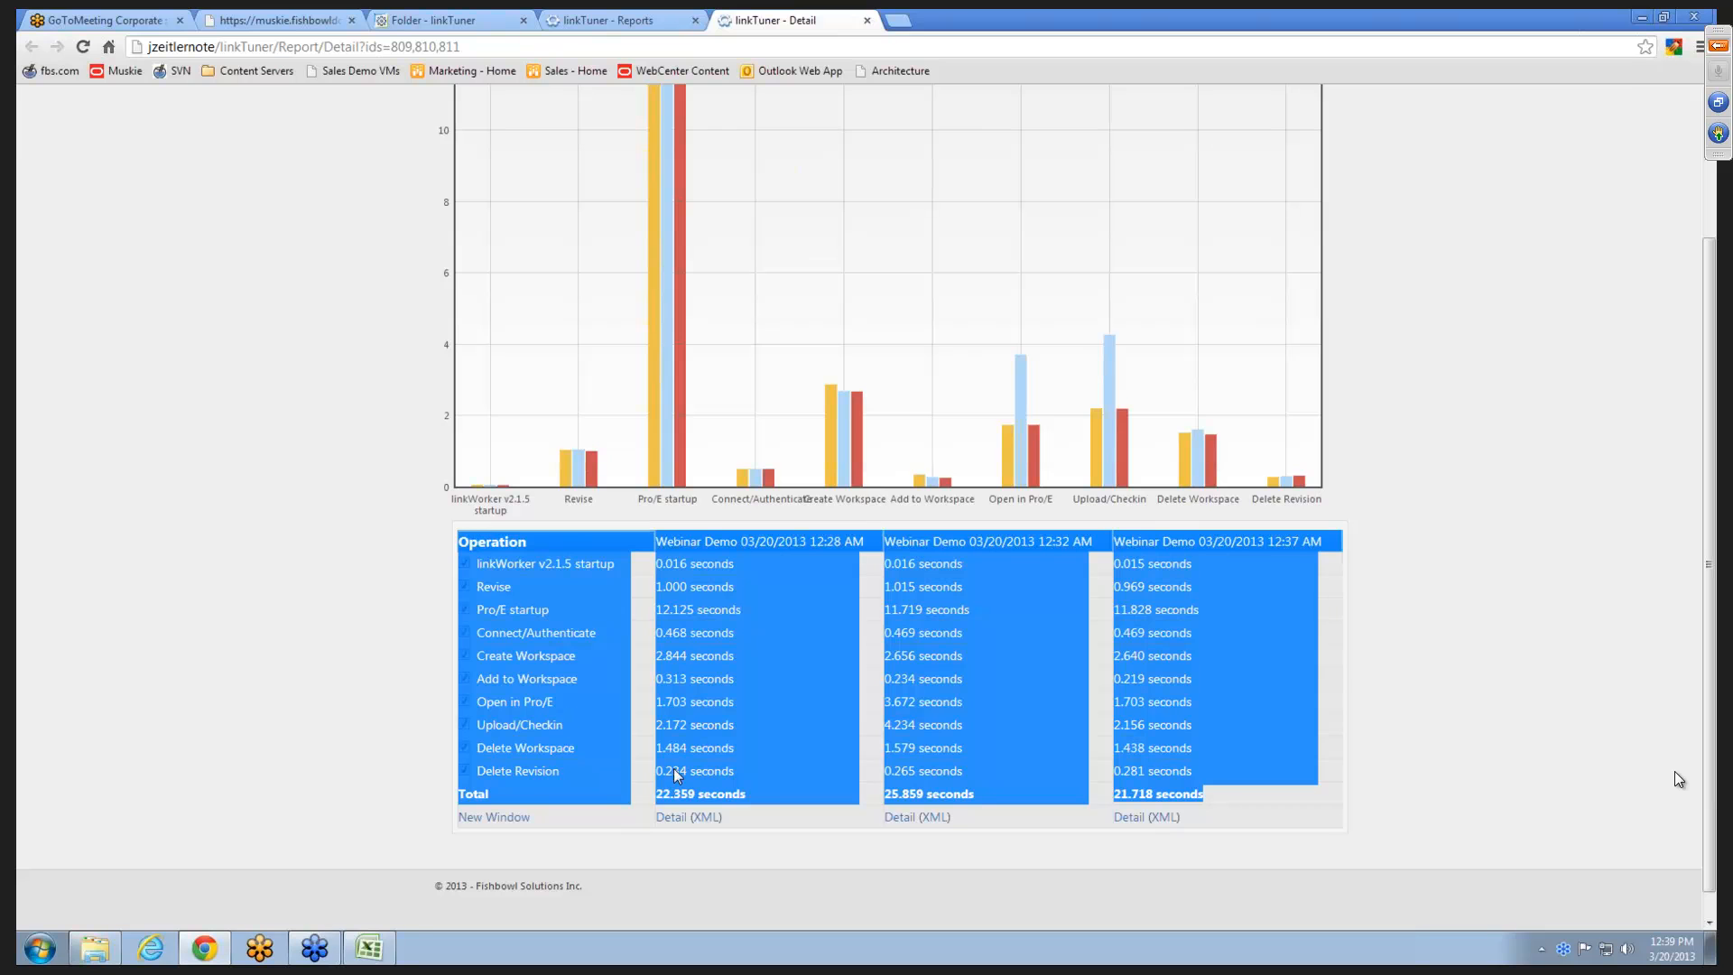
left_click(377, 955)
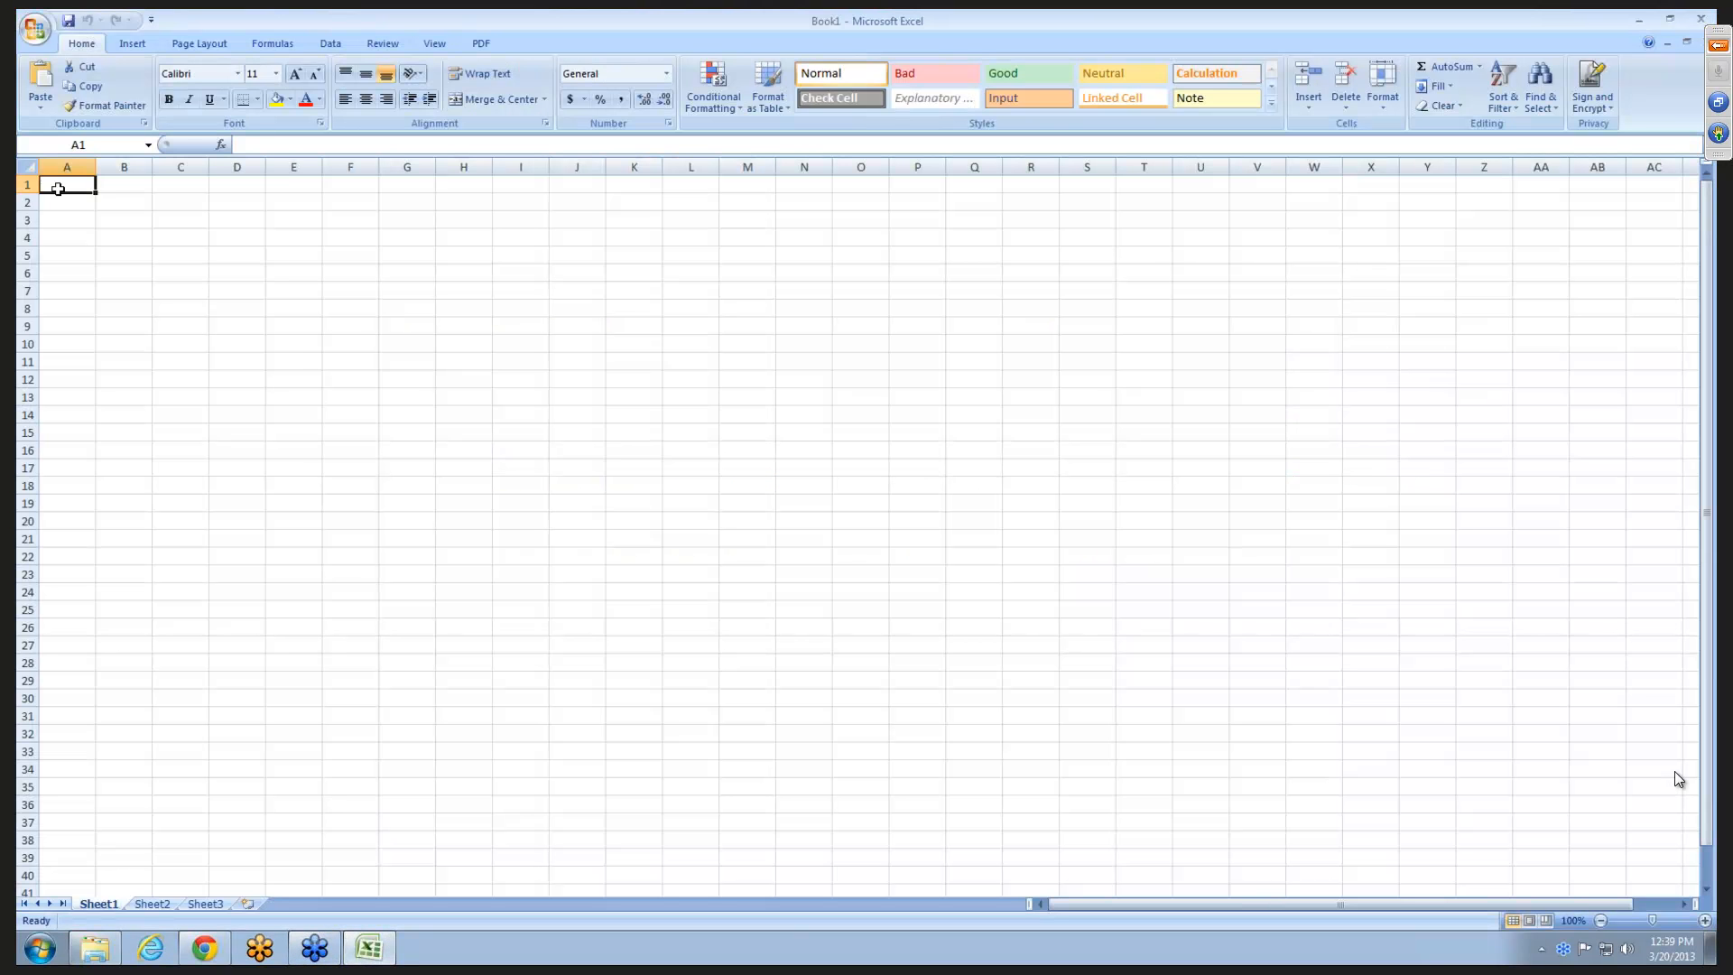
right_click(70, 188)
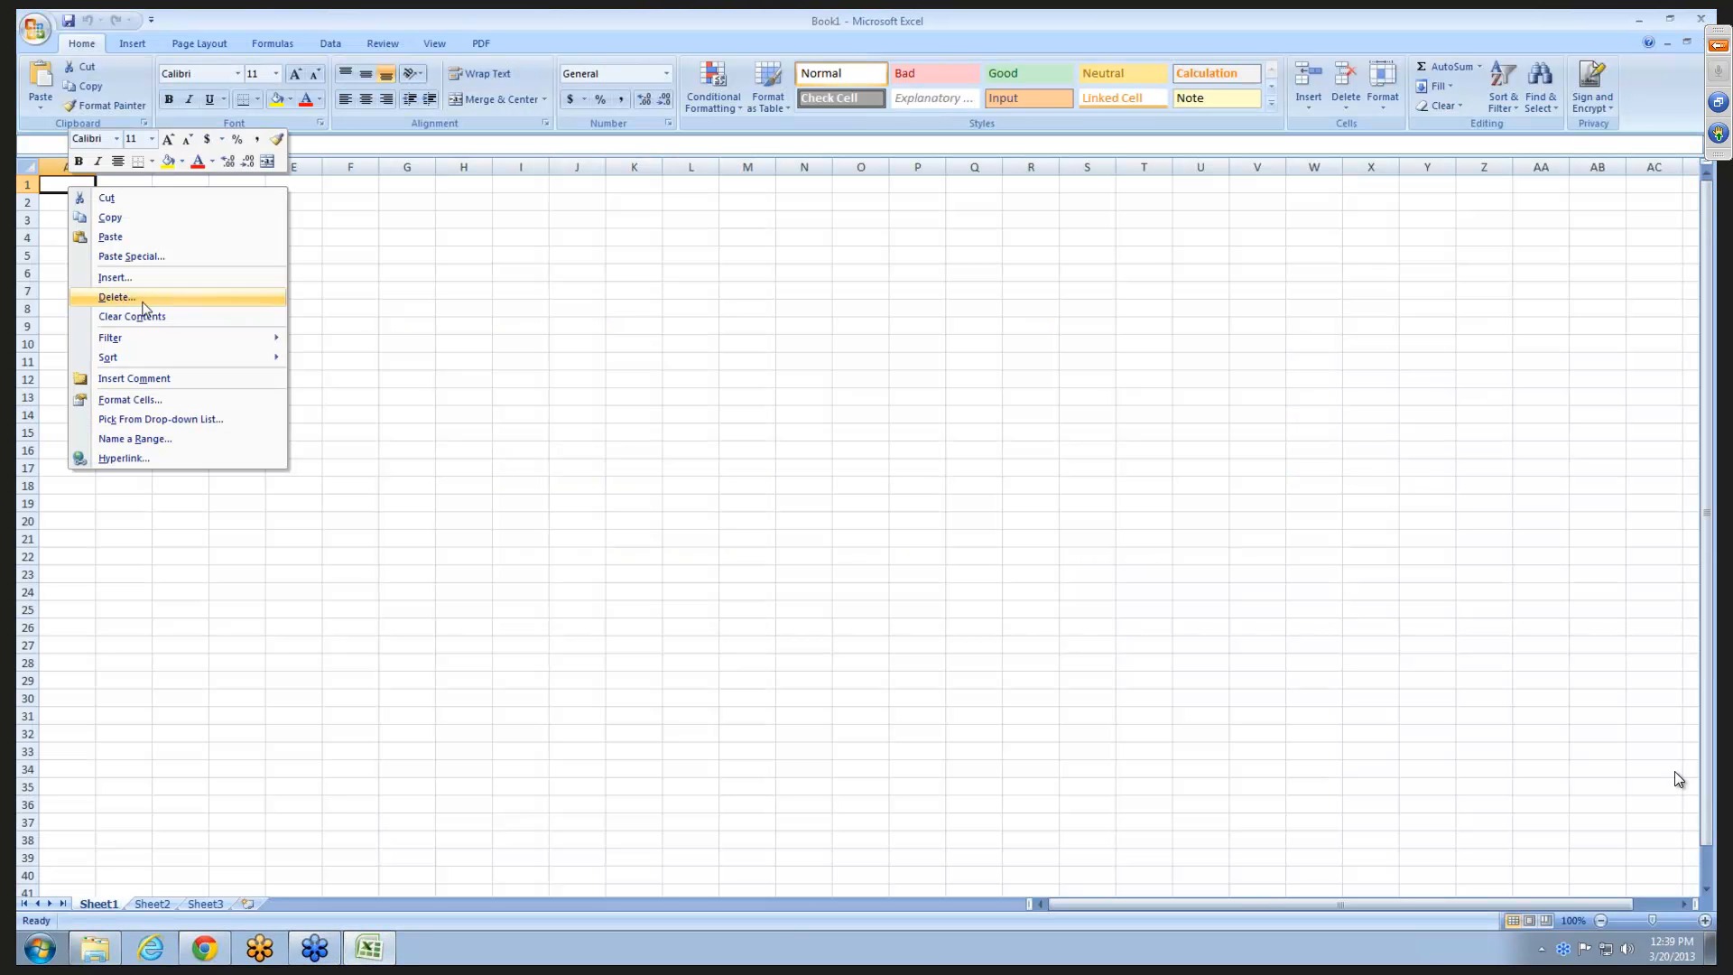
left_click(143, 257)
left_click(109, 201)
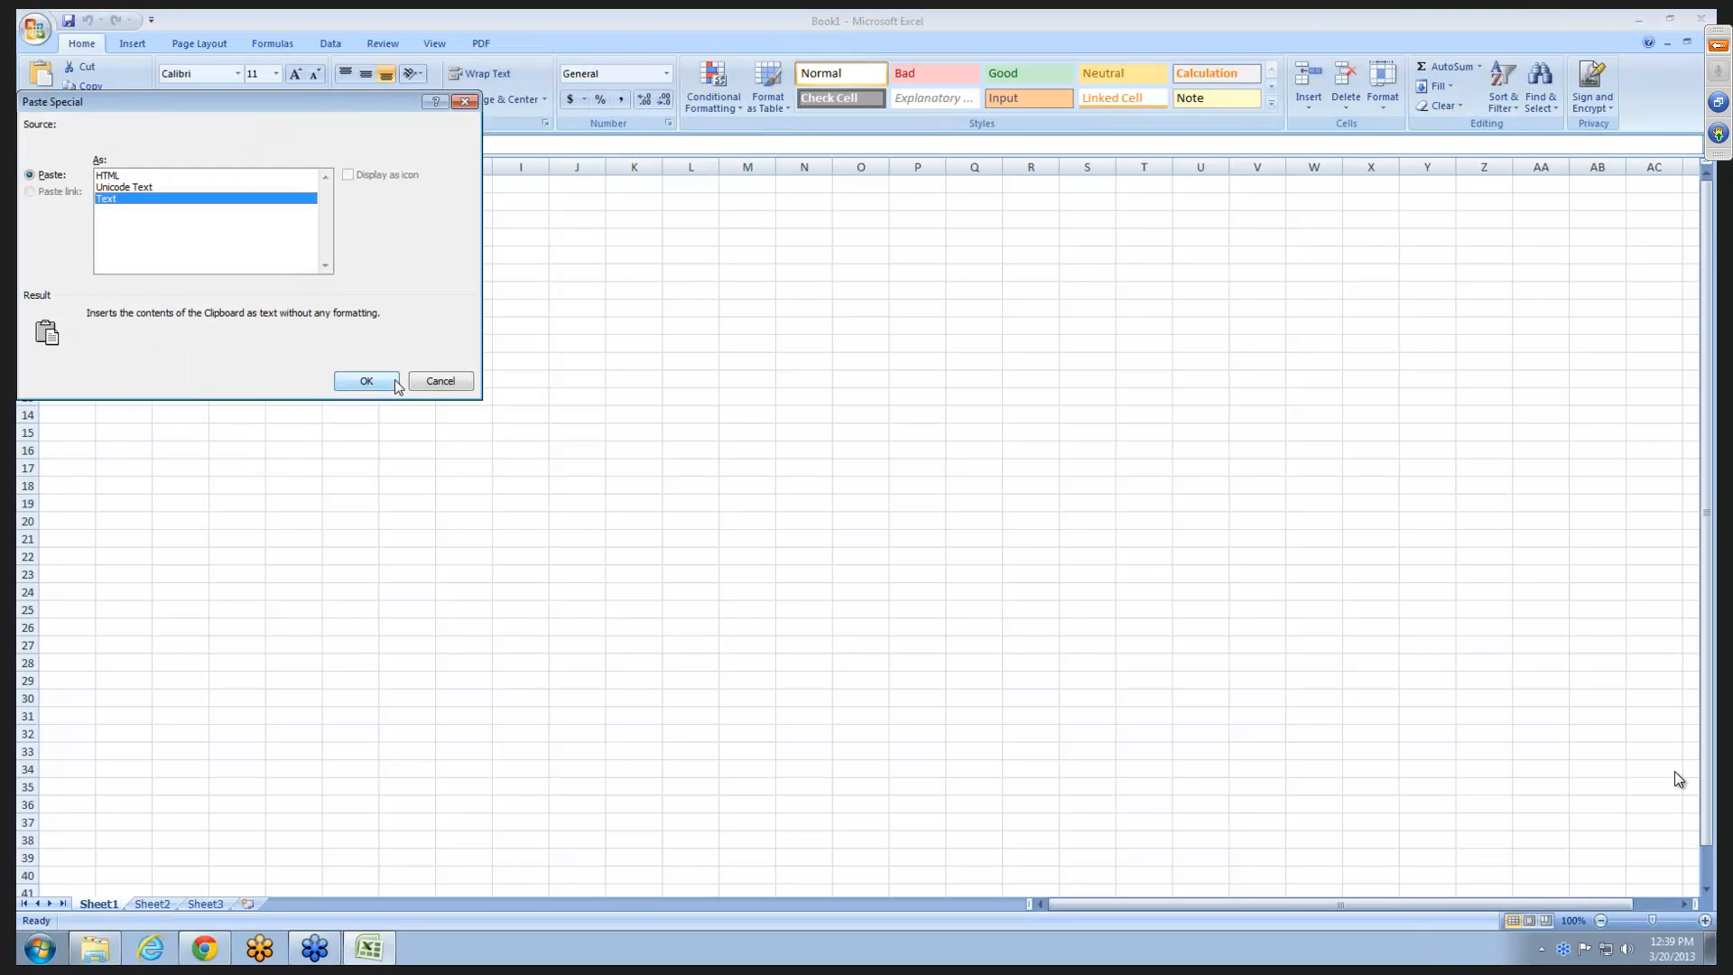
left_click(404, 384)
- Fit the widths of columns A through D to the pasted comparison data
double_click(97, 166)
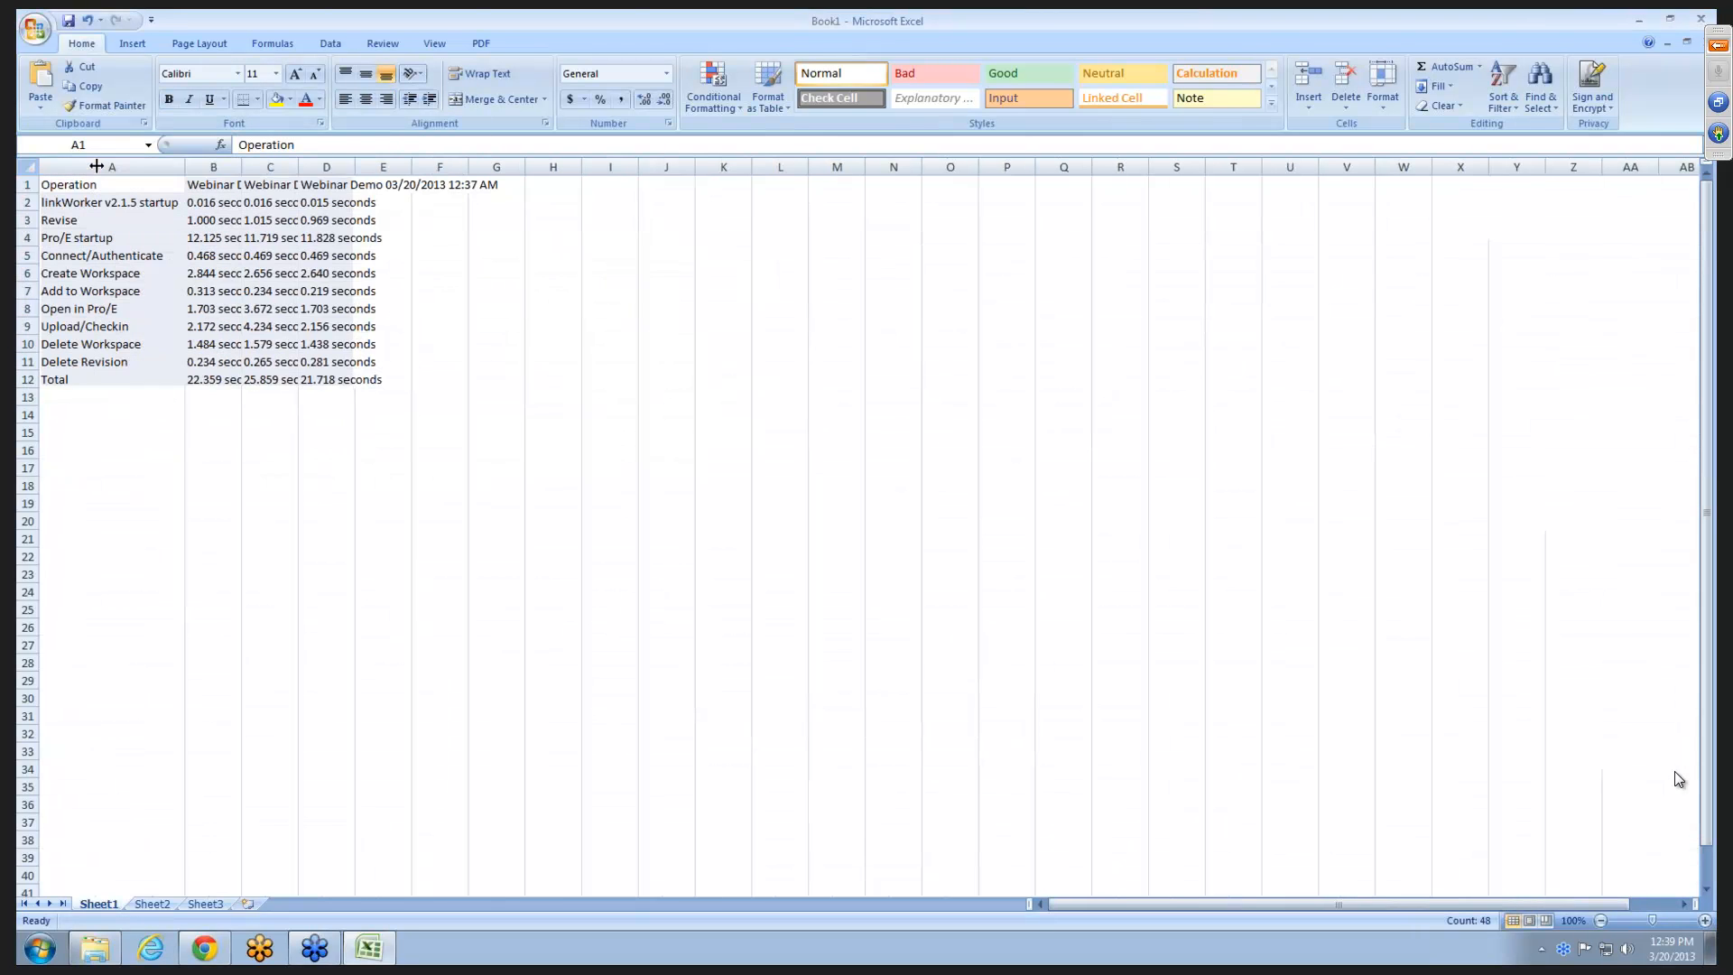
double_click(242, 165)
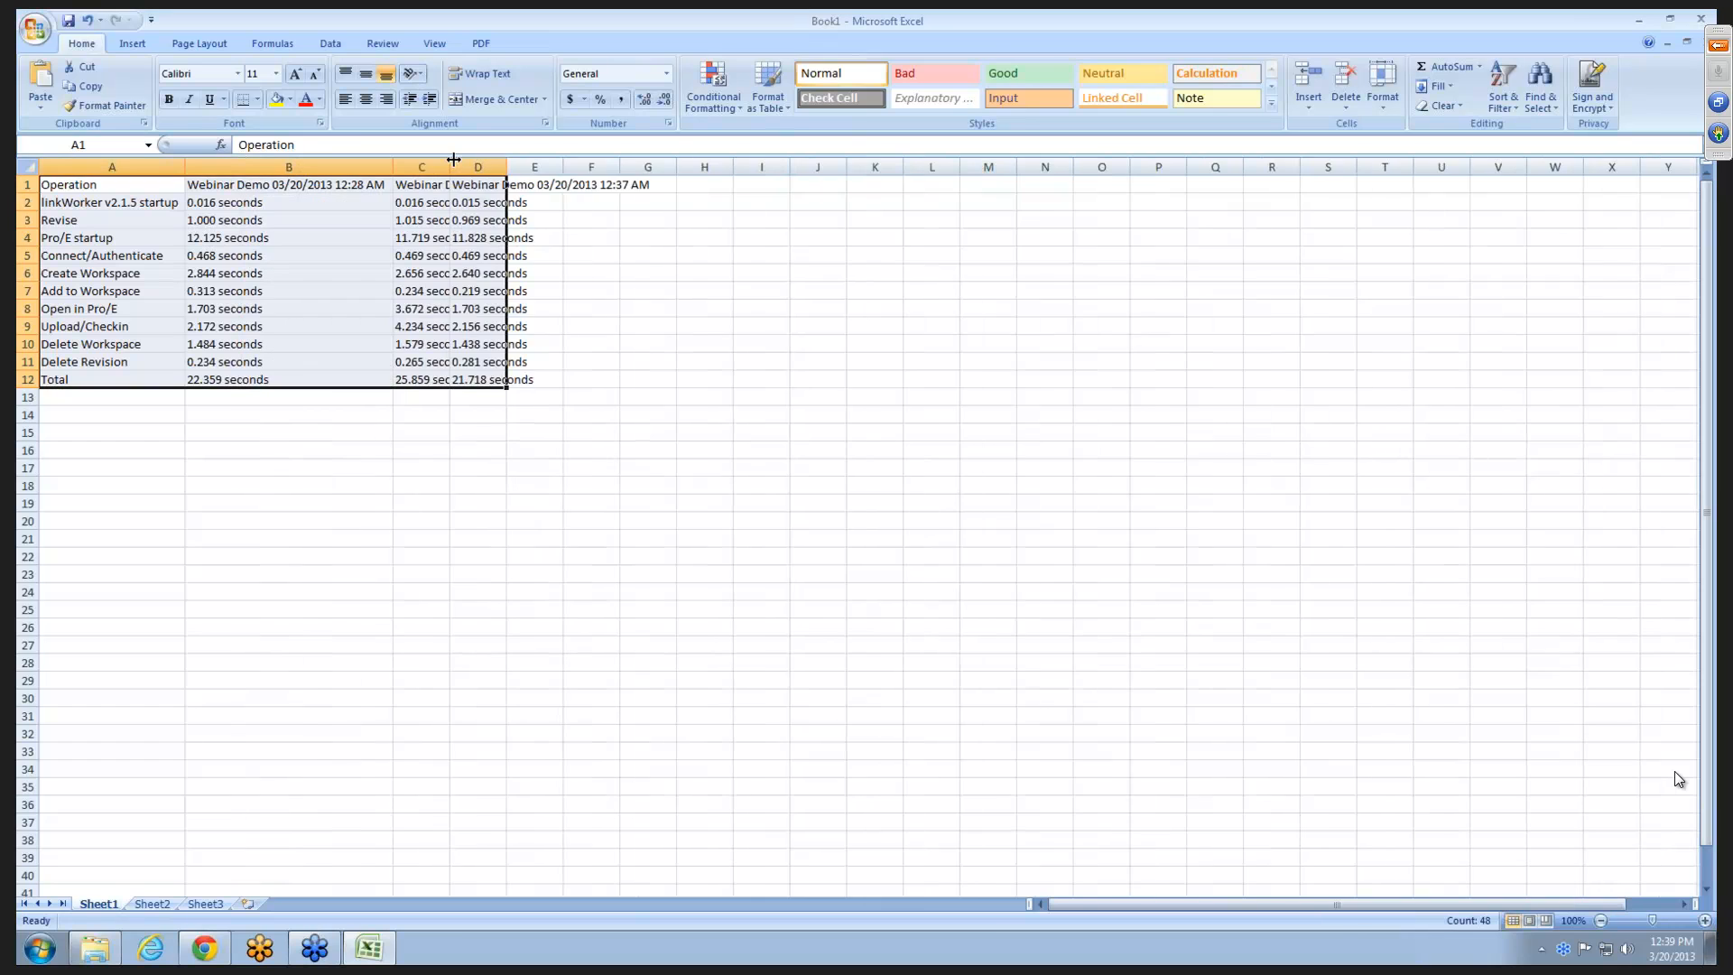
double_click(451, 164)
double_click(657, 166)
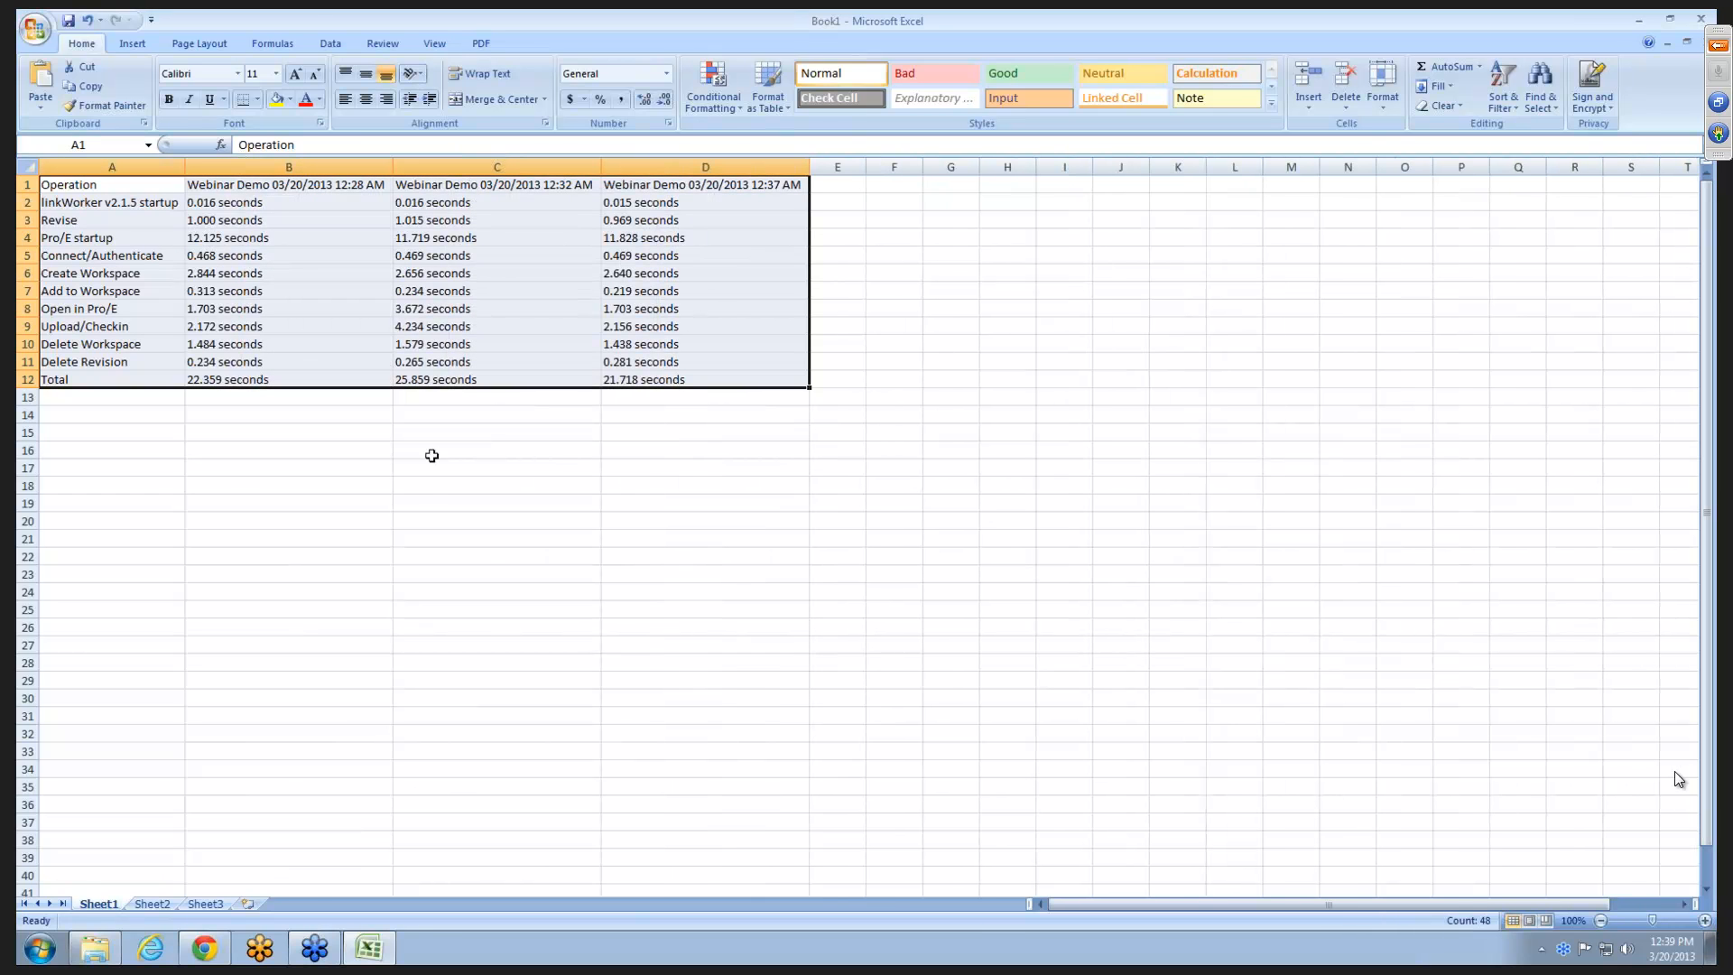
- Switch to linkTuner in Chrome, open its Status page, and check the job folders in linkTuner3\XML in Windows Explorer
left_click(207, 950)
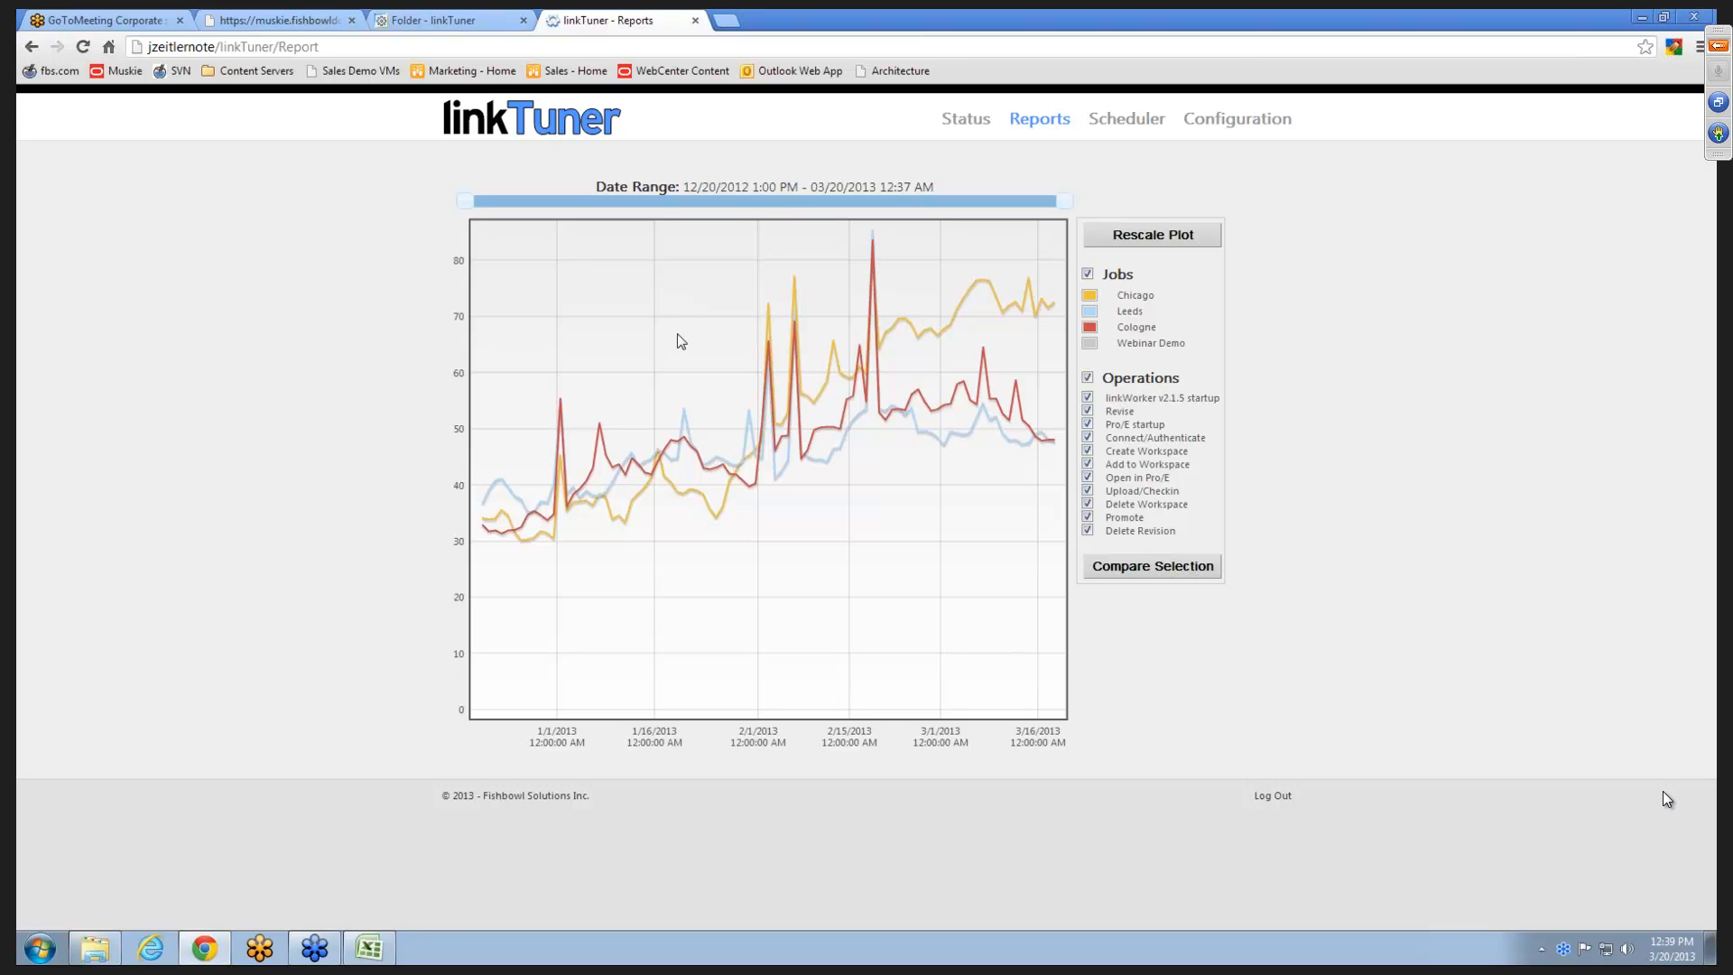
left_click(966, 119)
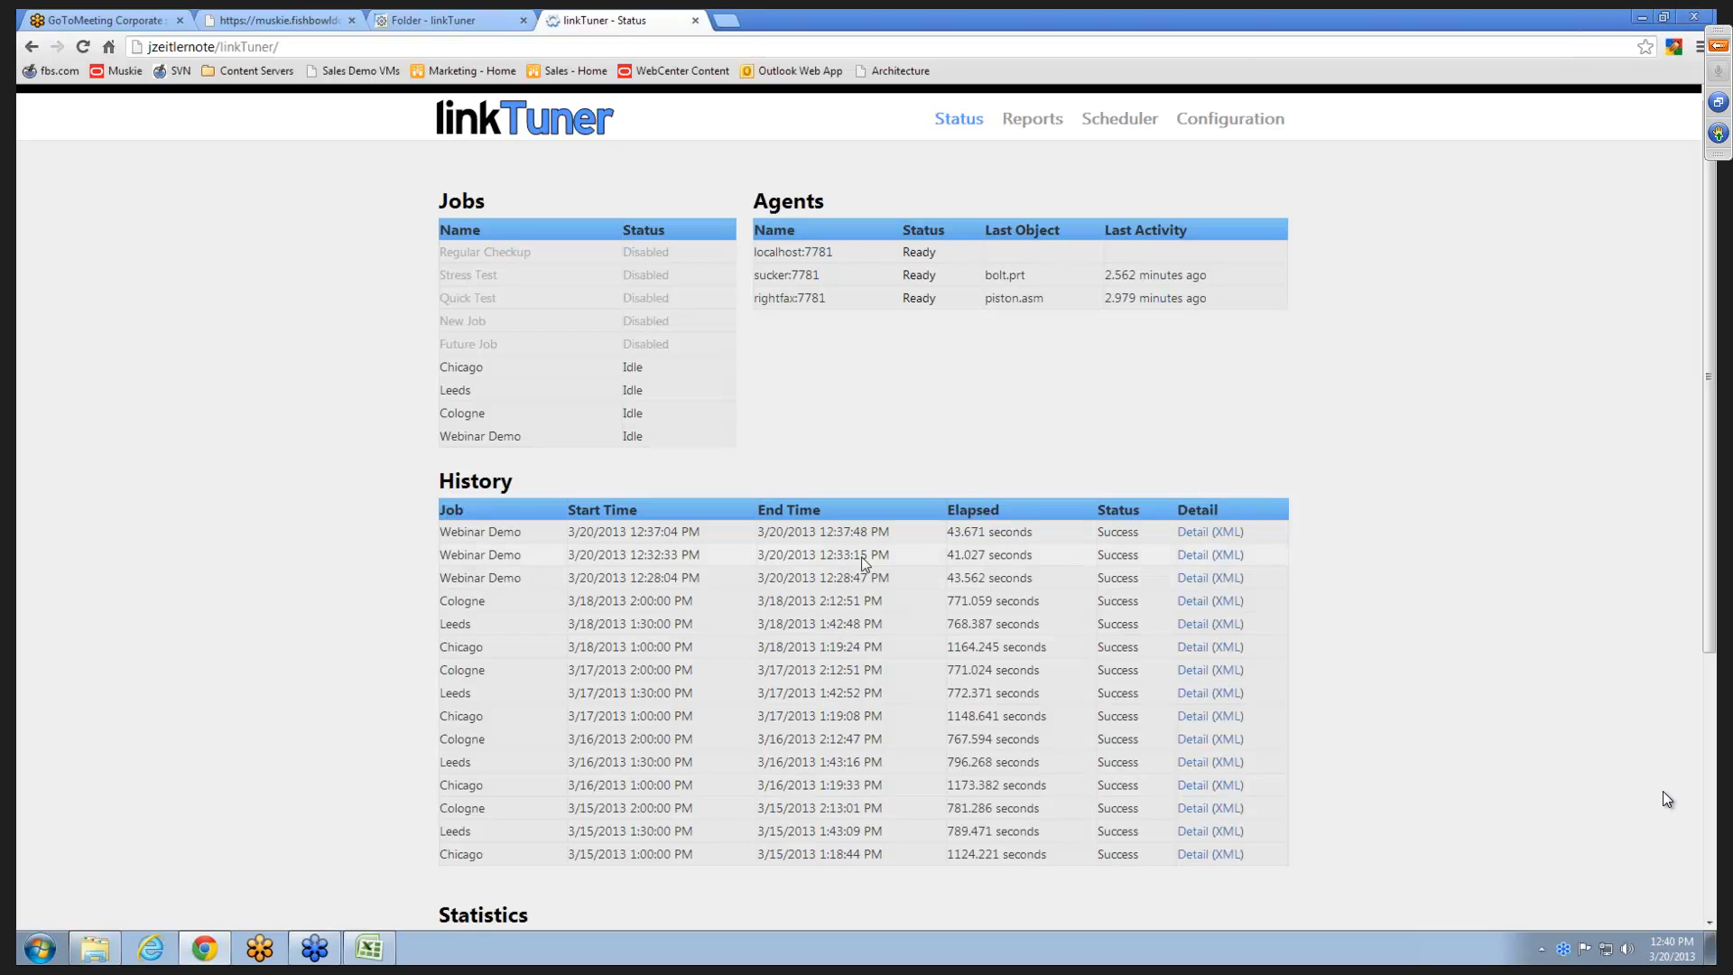
left_click(95, 948)
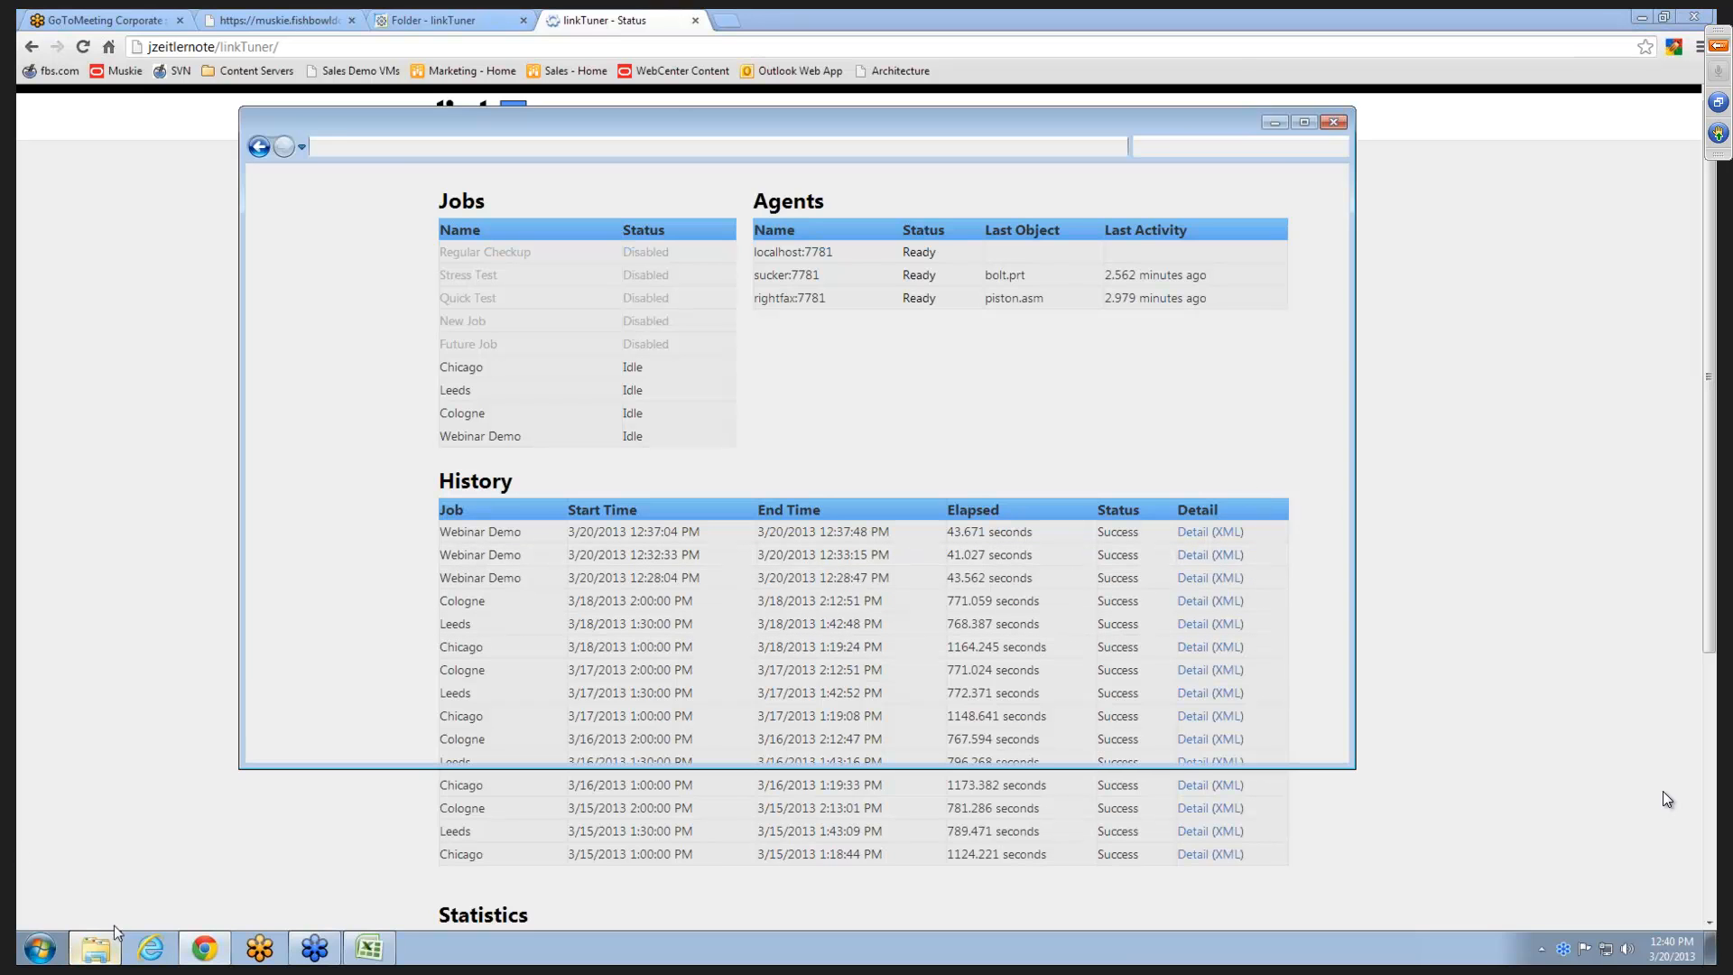
left_click(631, 146)
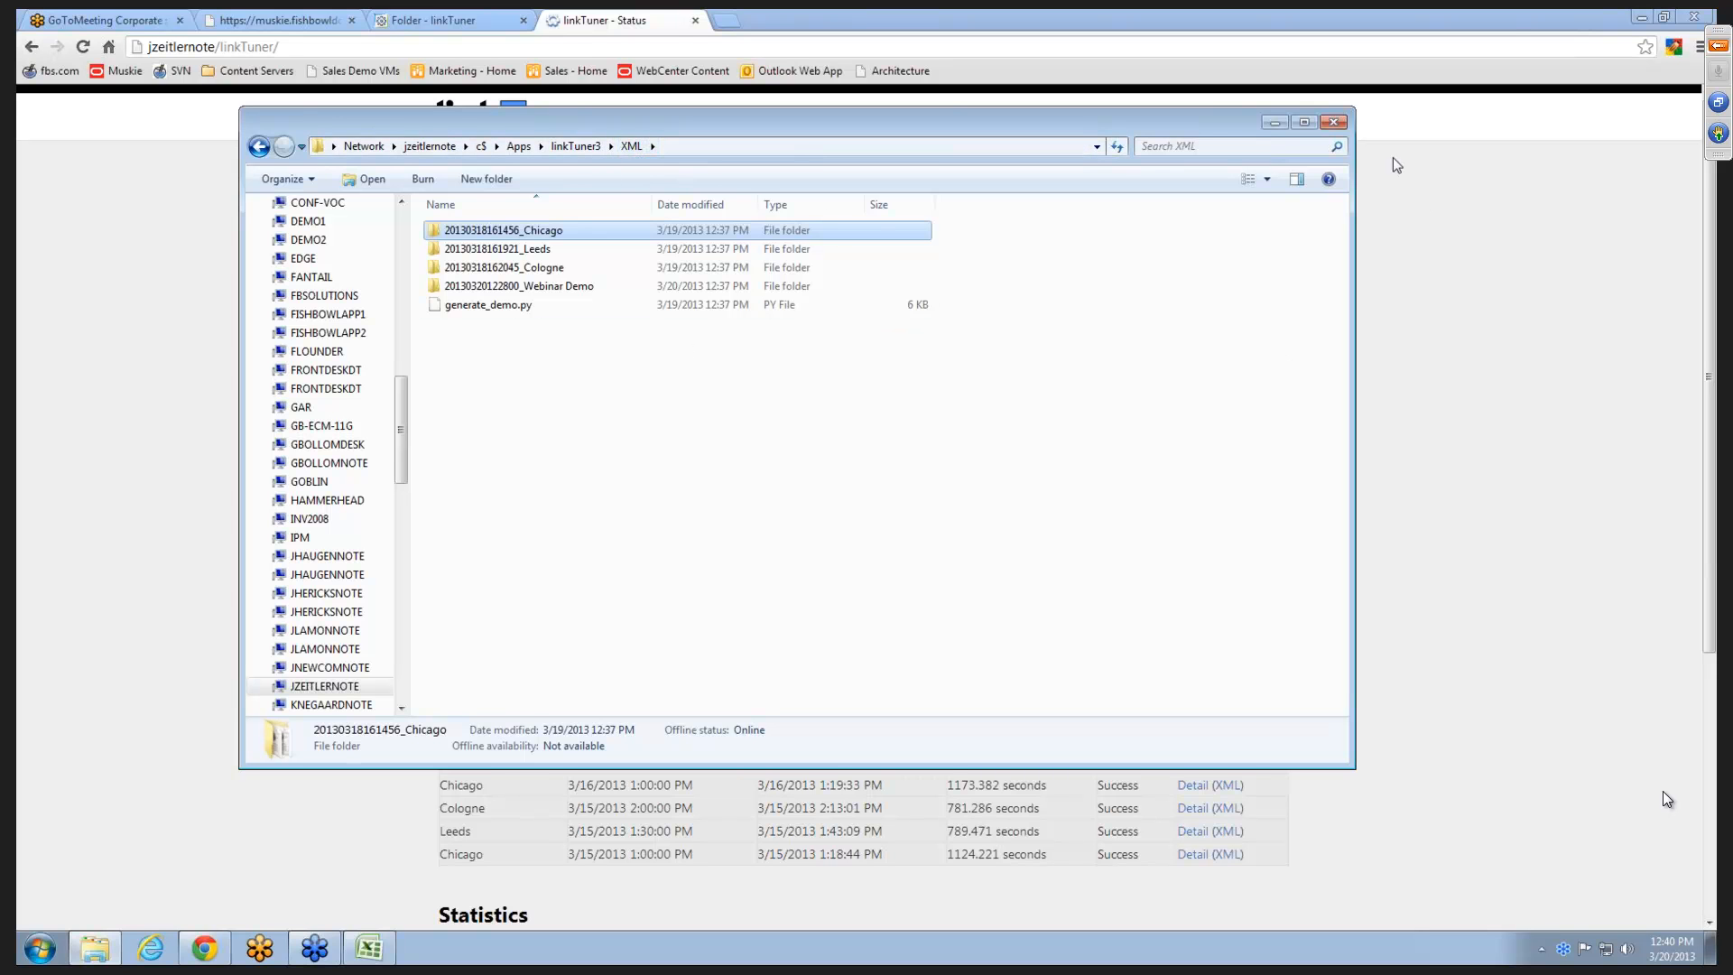
left_click(1273, 122)
left_click(1276, 124)
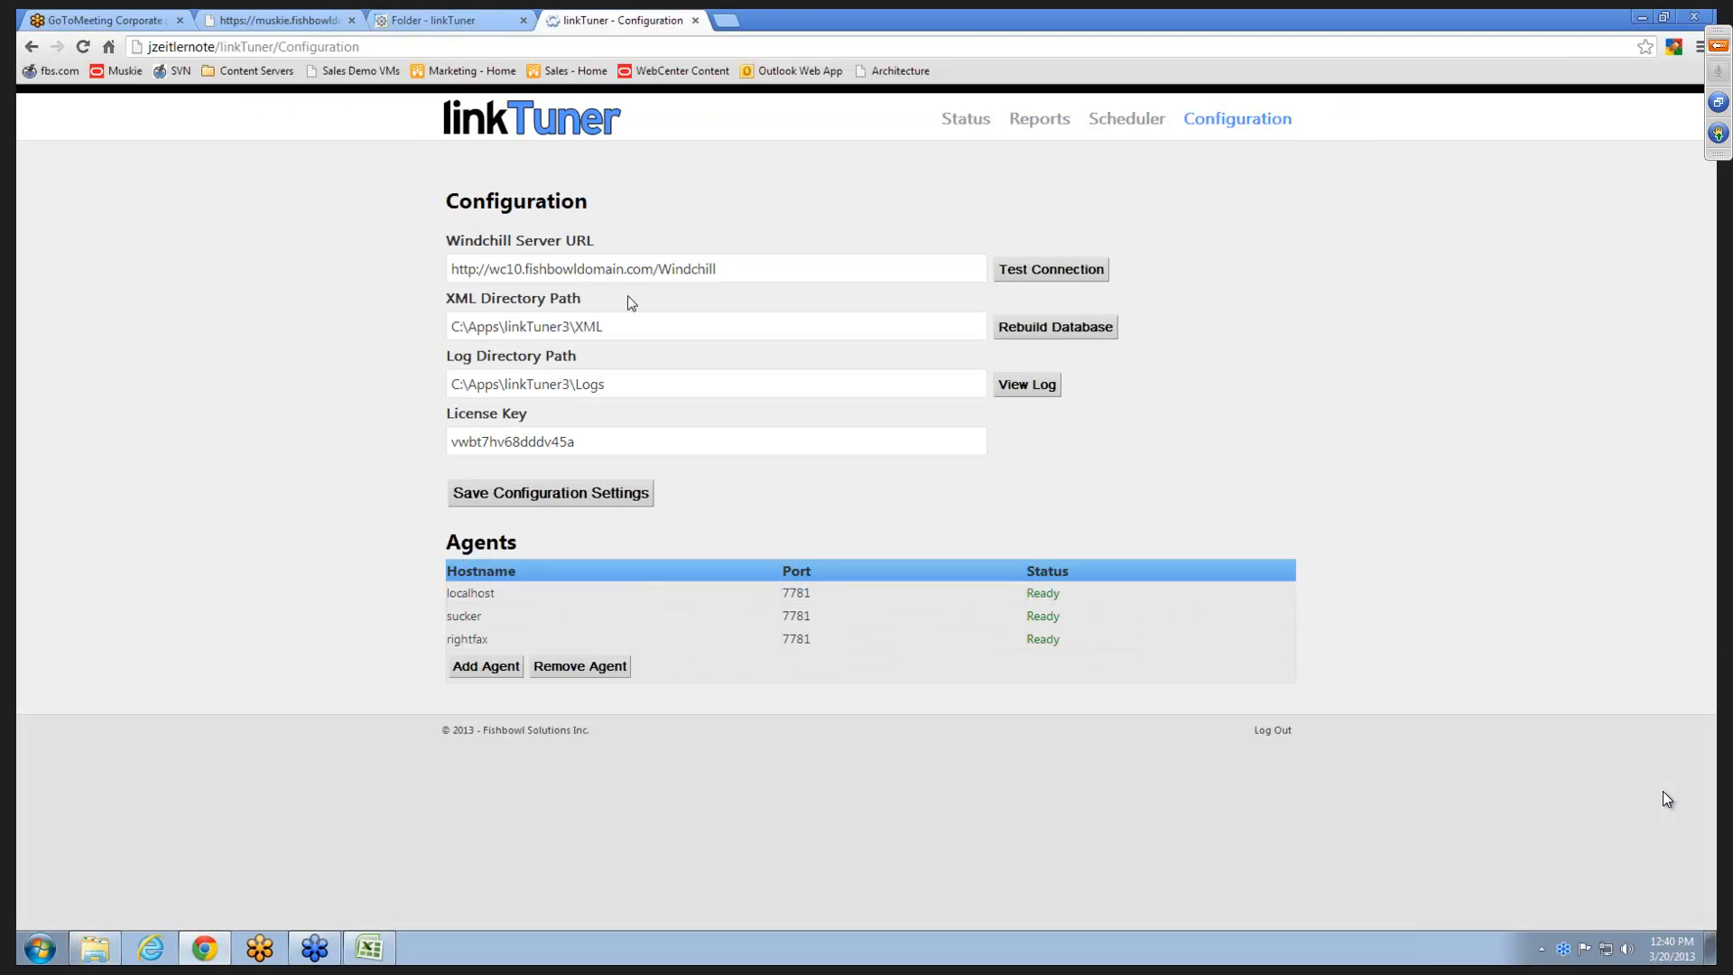
left_click(95, 948)
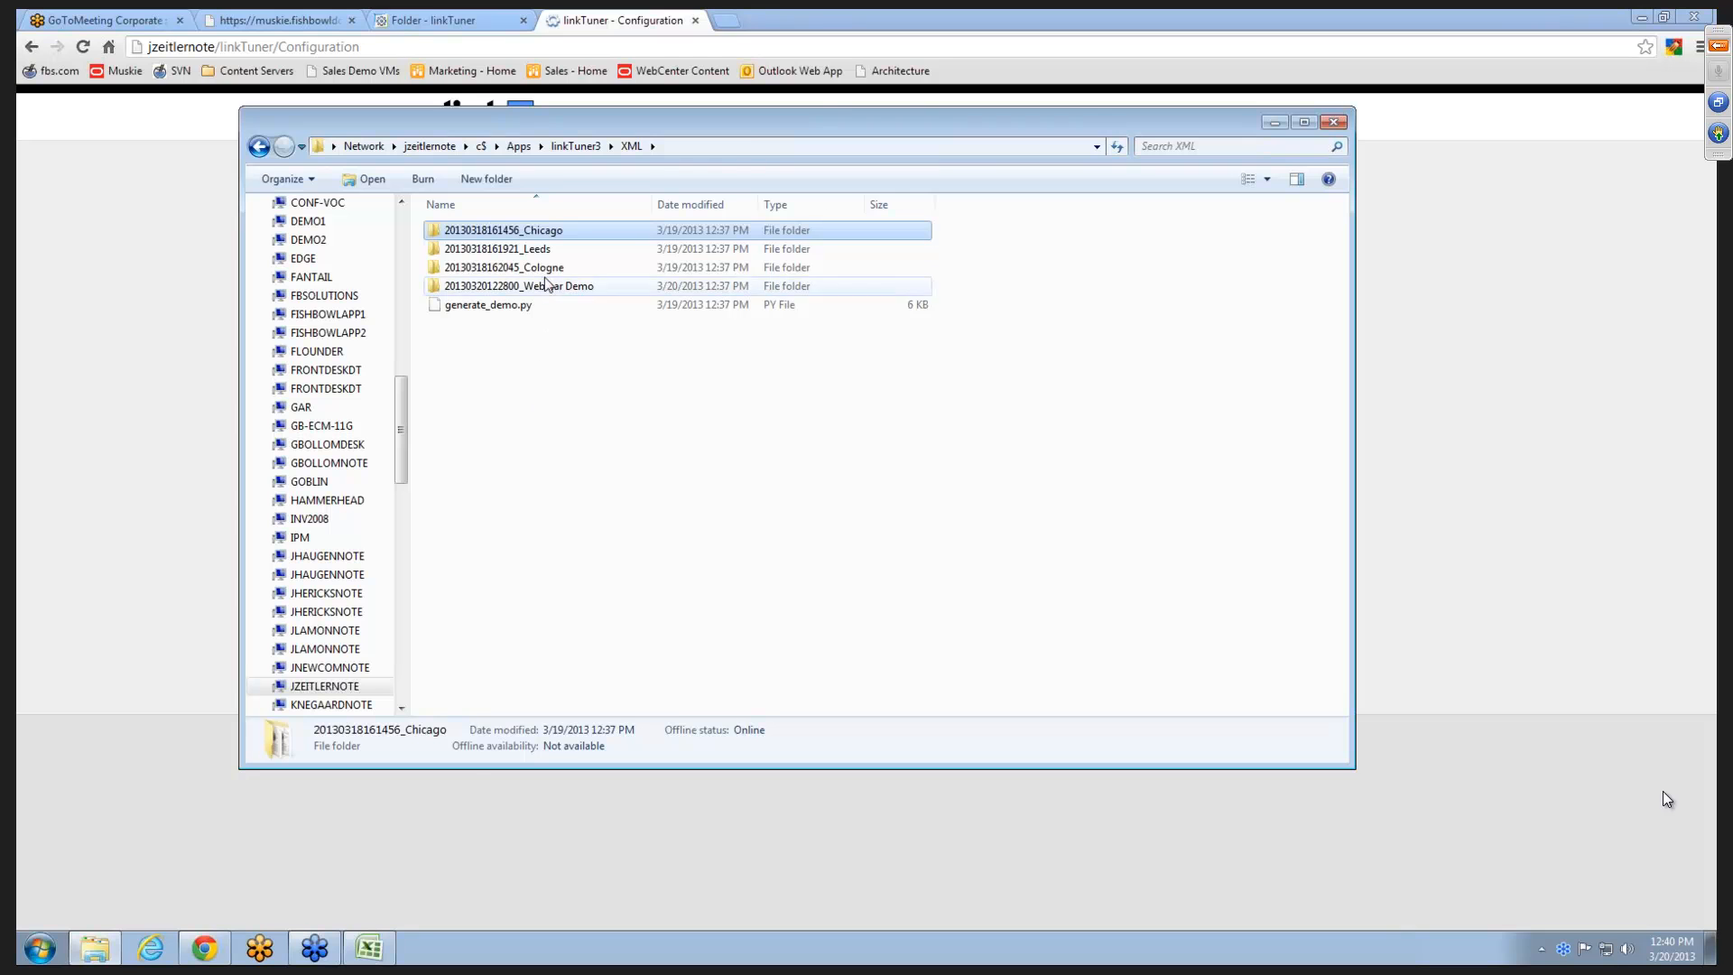
double_click(548, 233)
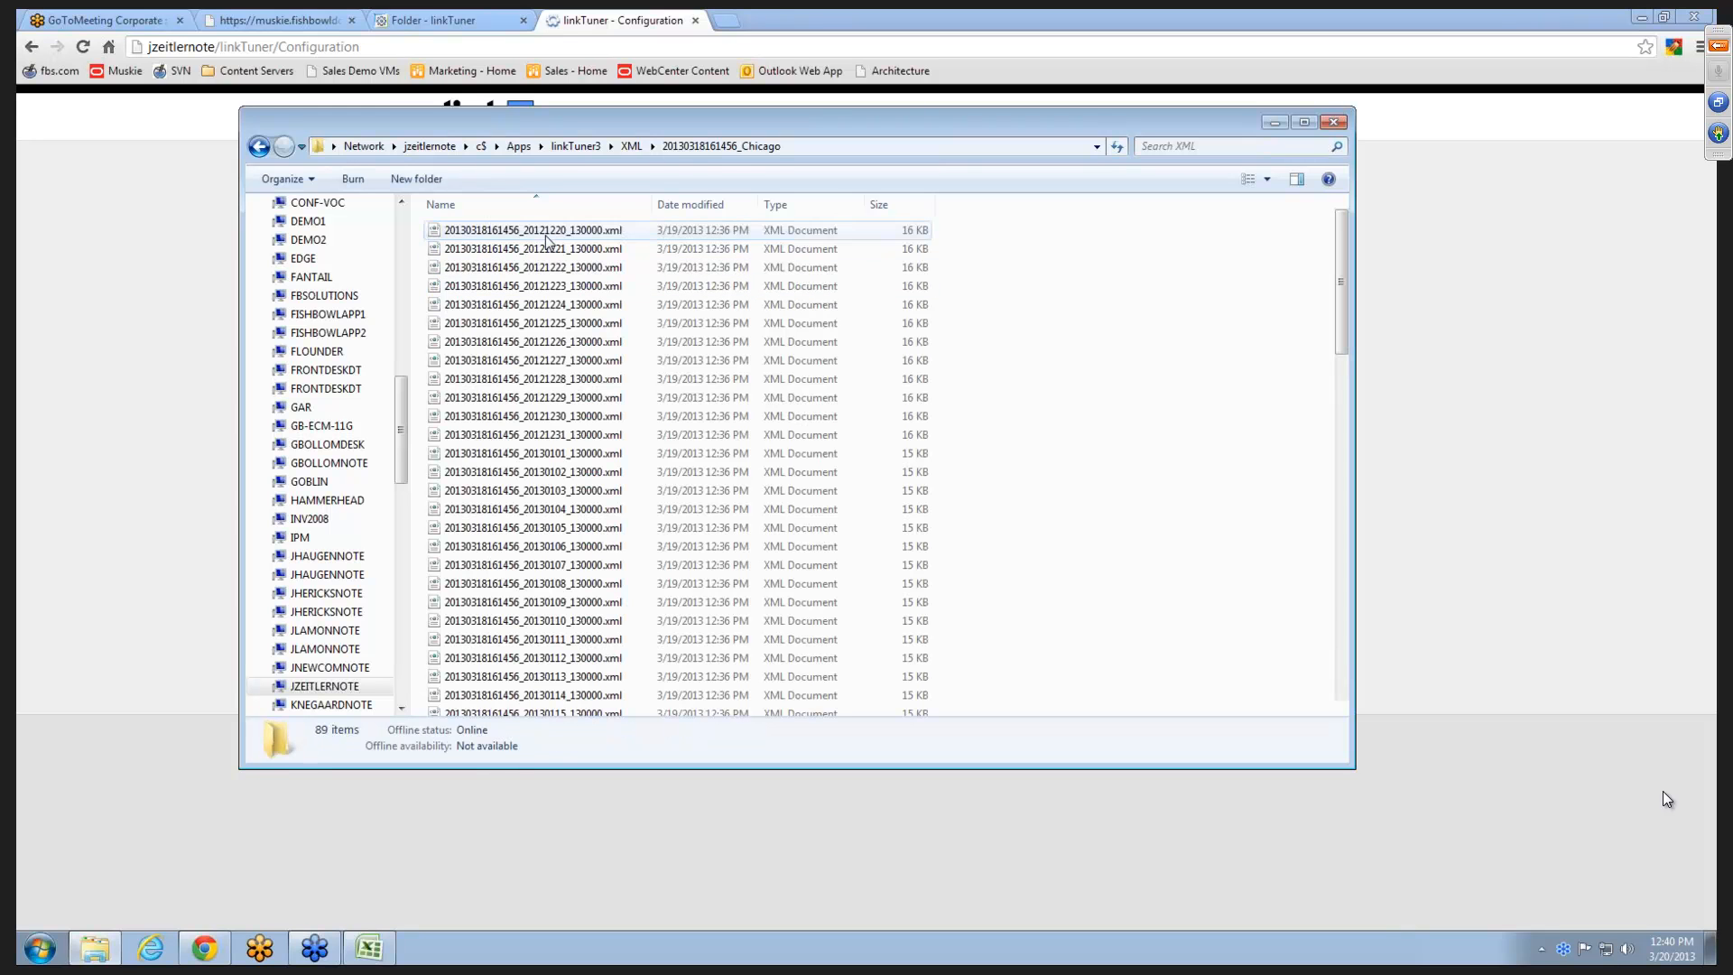
left_click(259, 146)
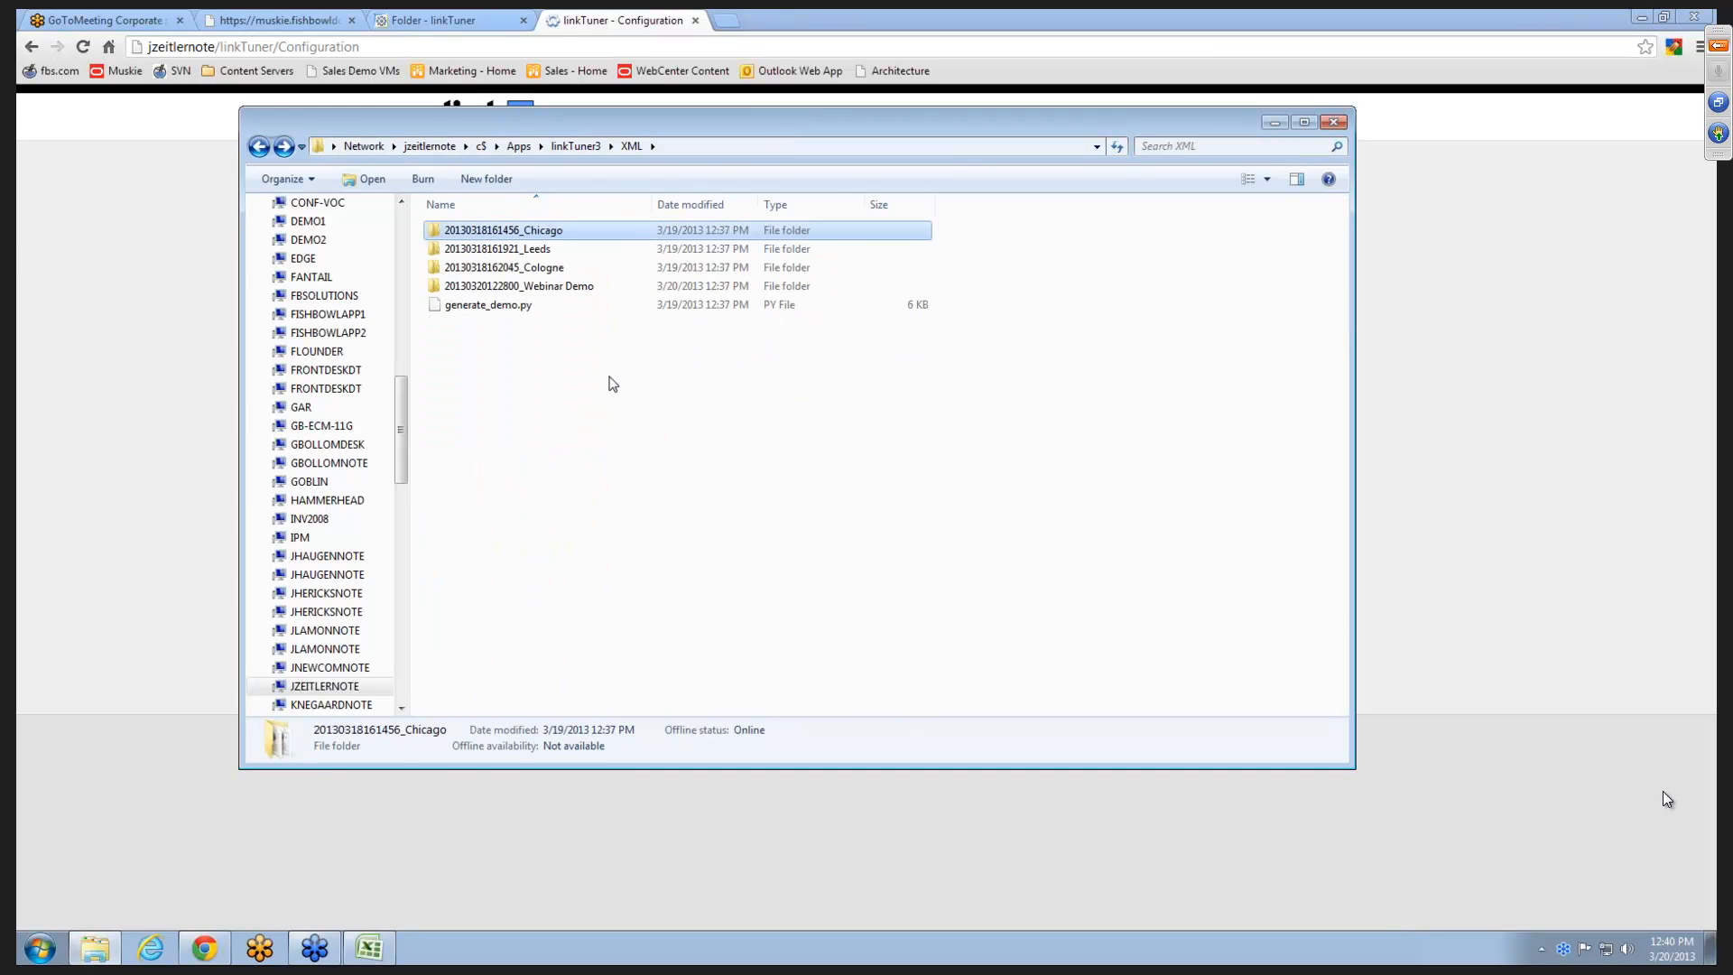
left_click(73, 231)
left_click(1056, 327)
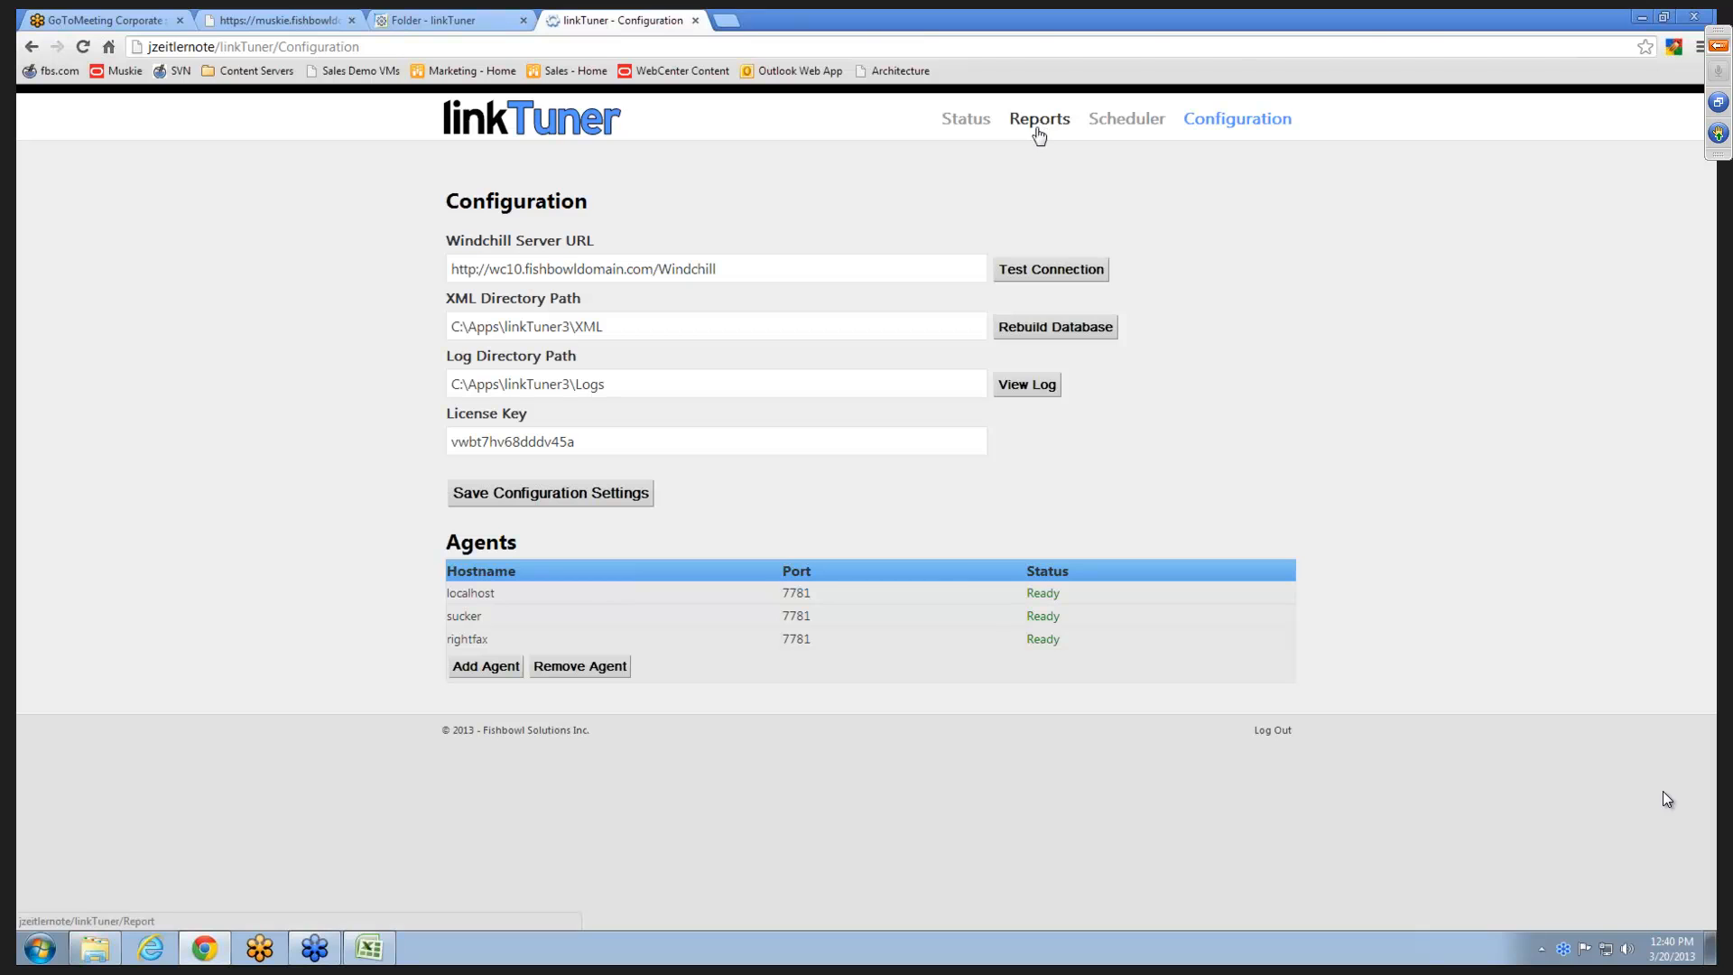
left_click(107, 959)
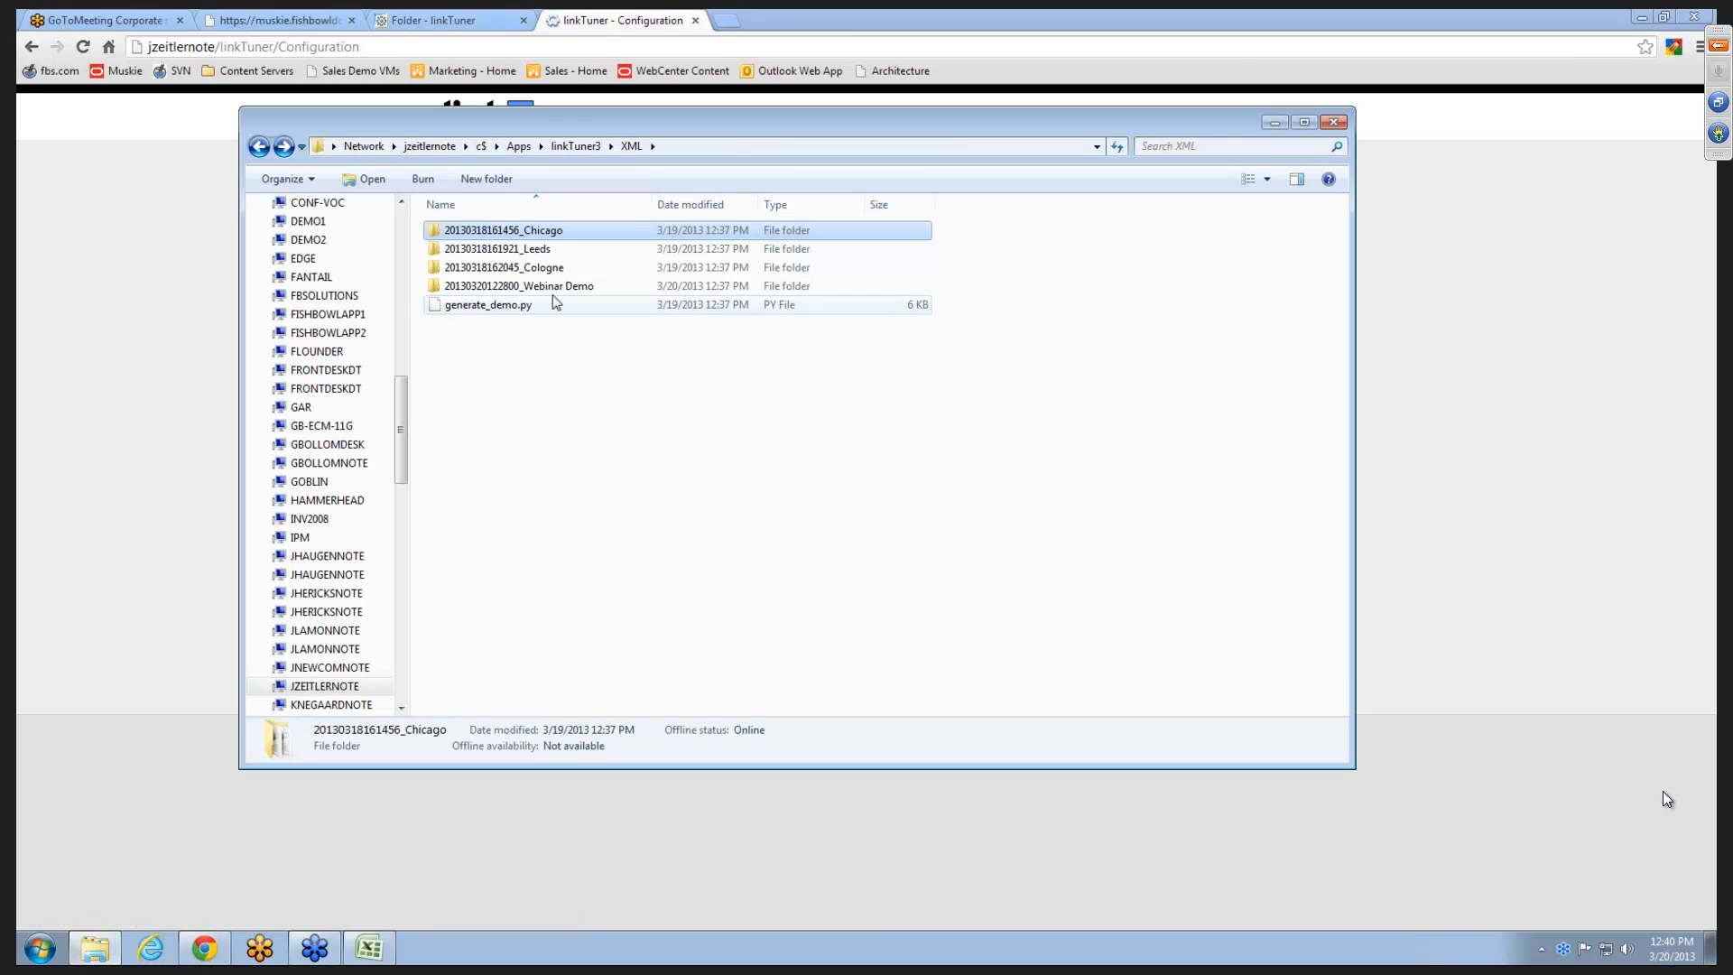
double_click(585, 284)
left_click_drag(585, 284, 562, 220)
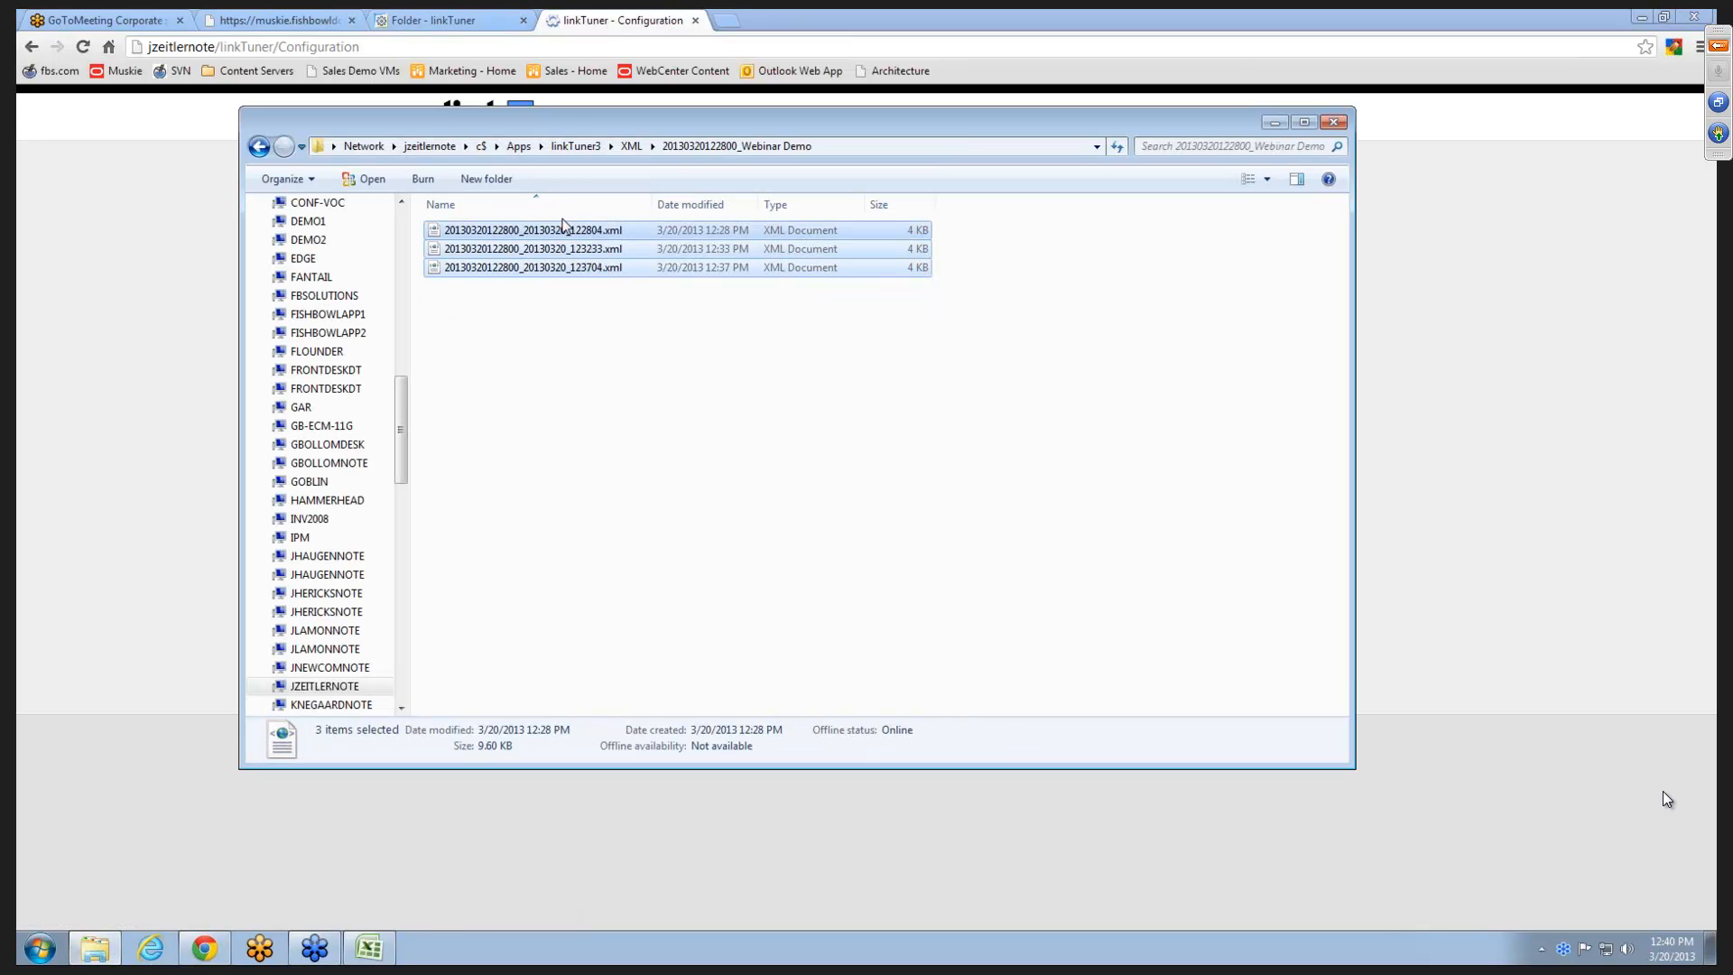
key("Delete")
key("Return")
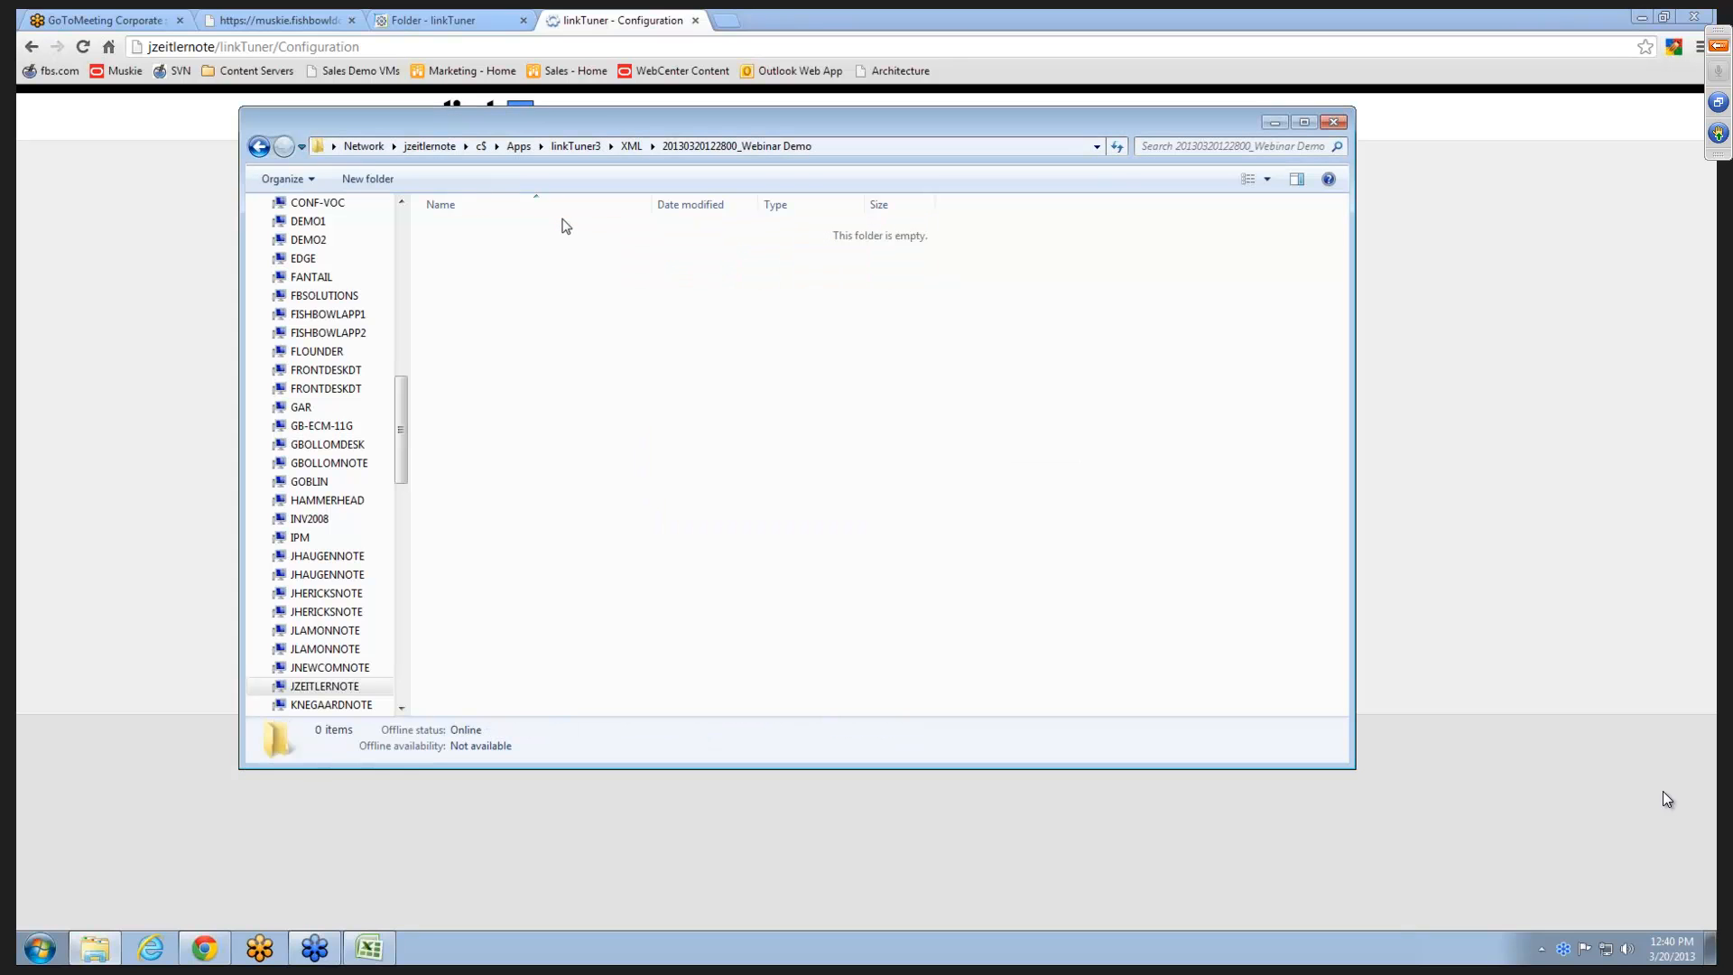
left_click(174, 241)
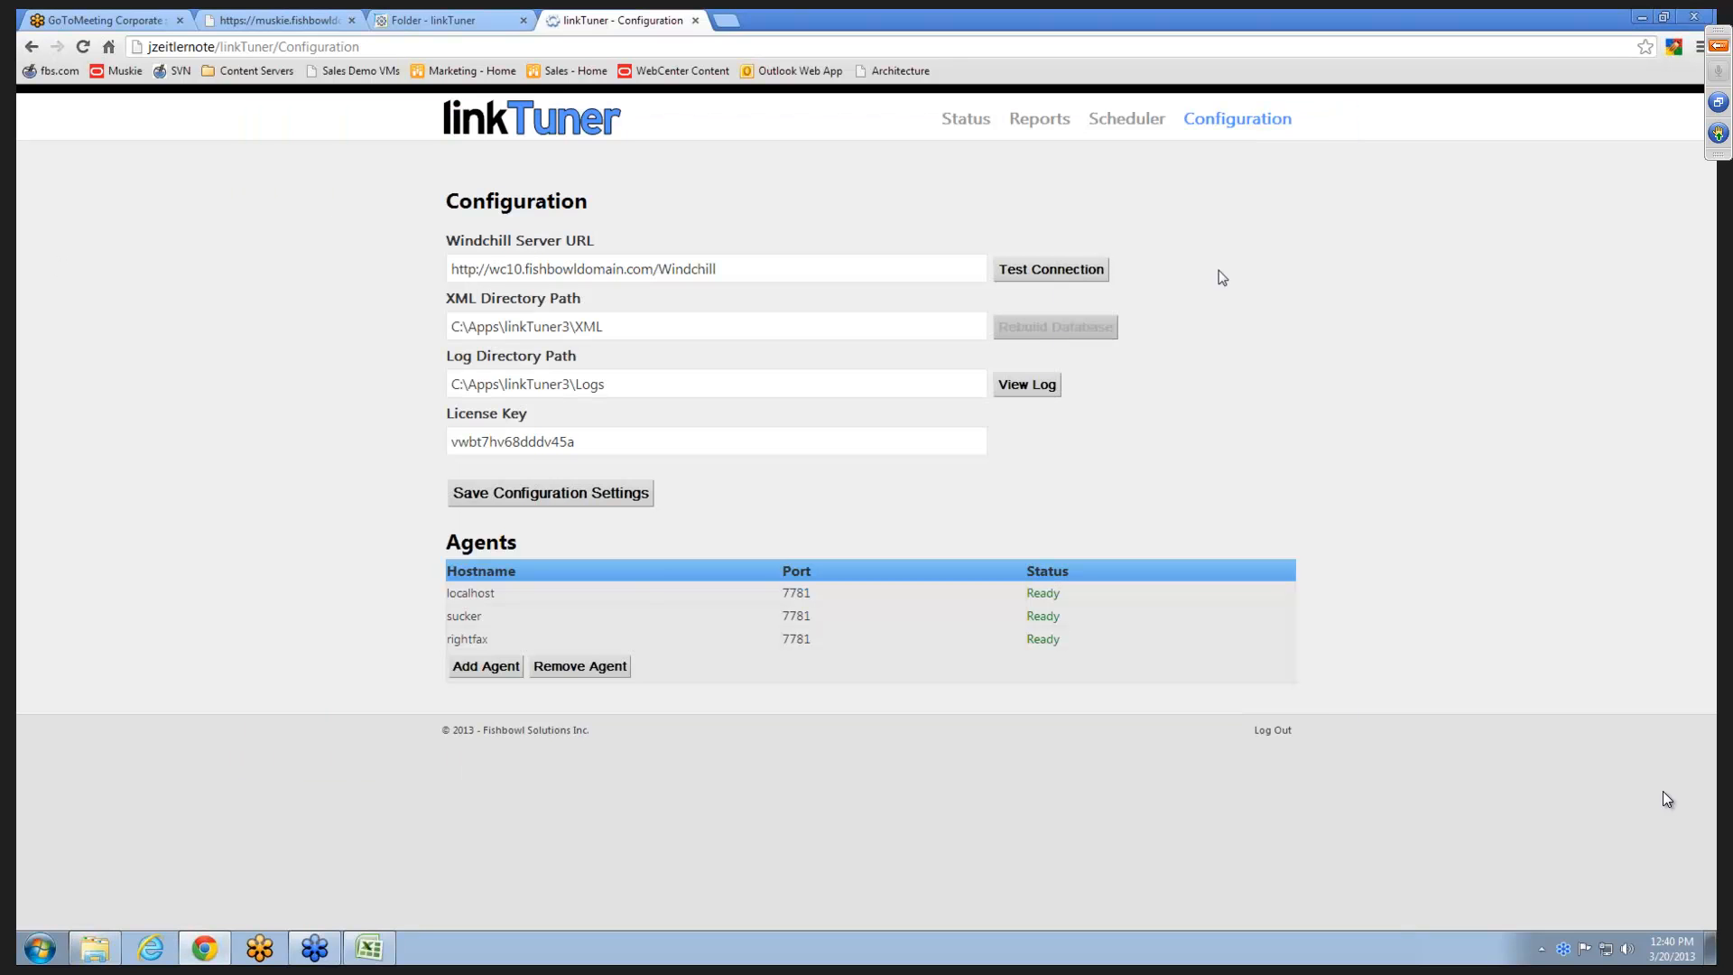